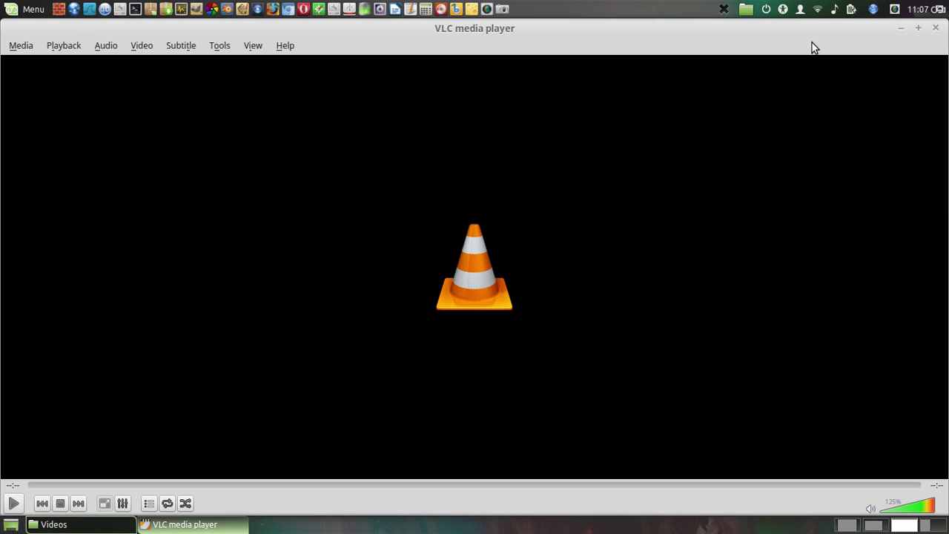
Step: Close the VLC media player and resume playing the track Summer Smile in Banshee on Workspace 2
click(936, 28)
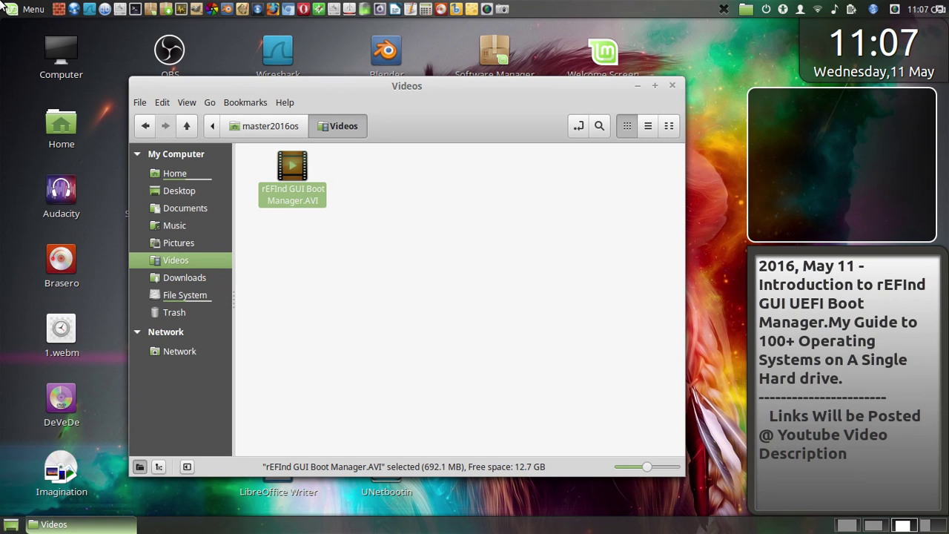
mouse_move(3, 6)
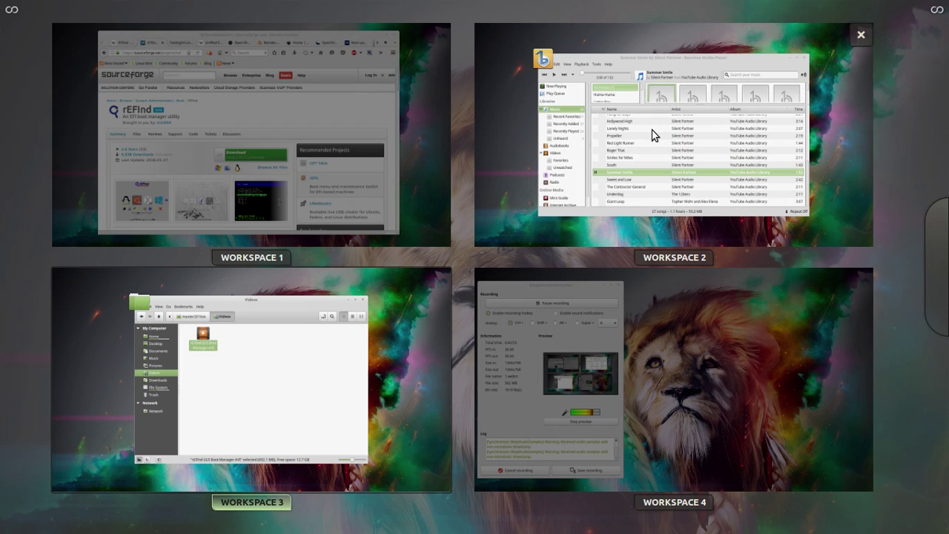
click(652, 133)
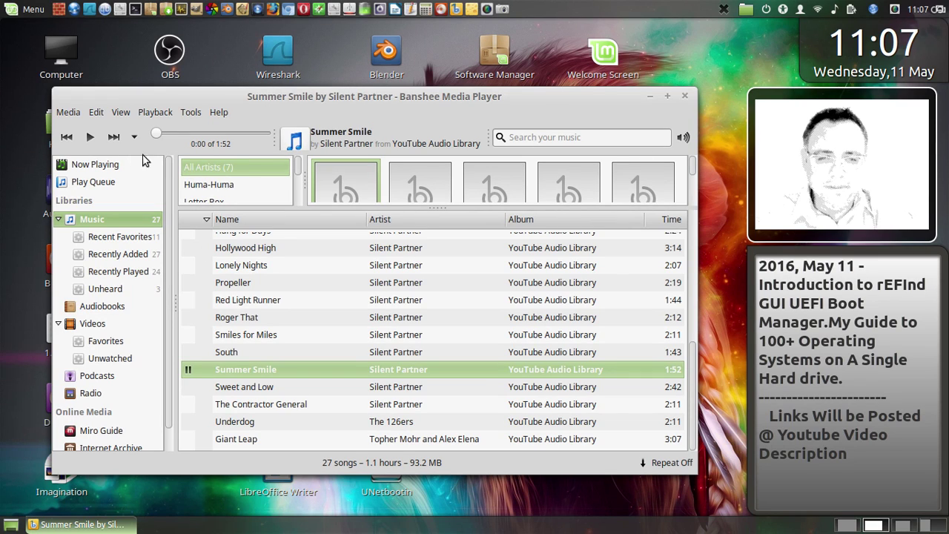
click(90, 137)
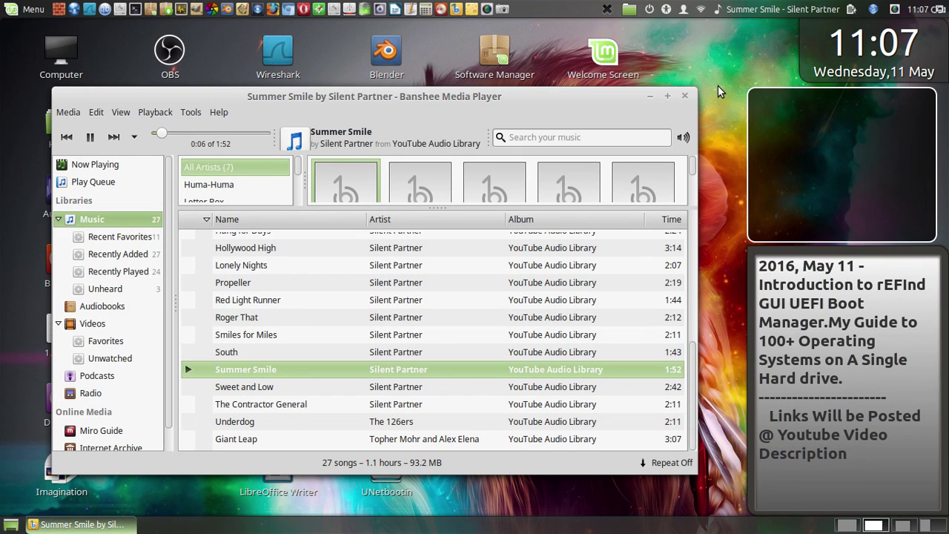
Step: Lower the system sound volume slightly and dismiss the sound controls
click(826, 15)
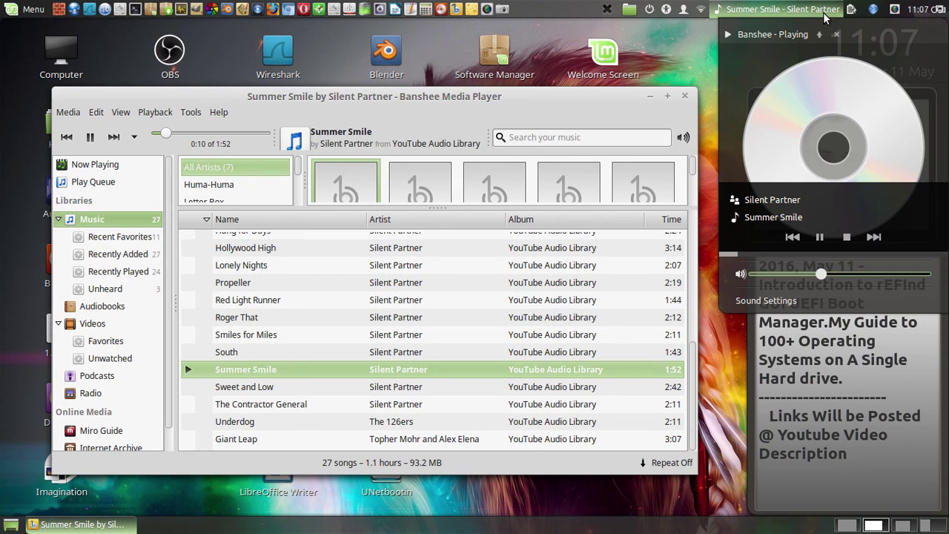
drag(823, 274, 807, 278)
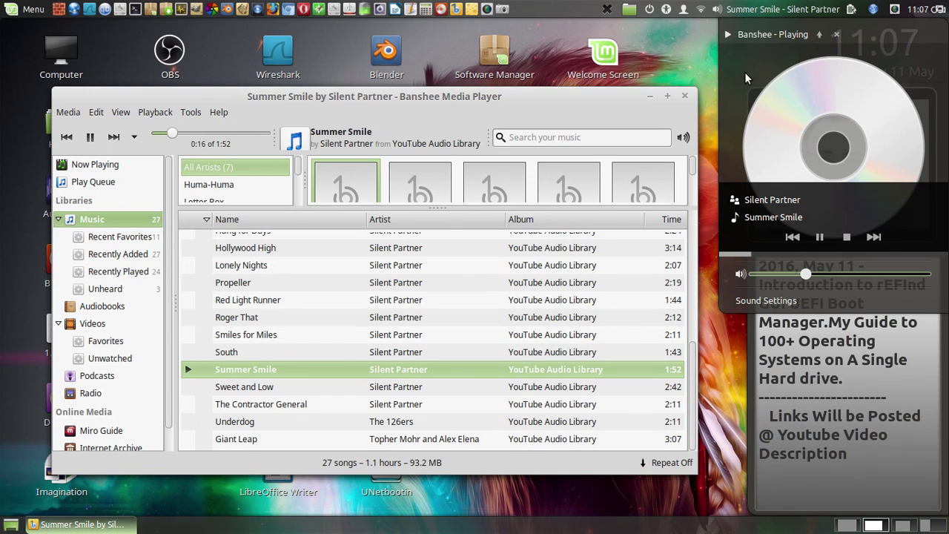
click(690, 51)
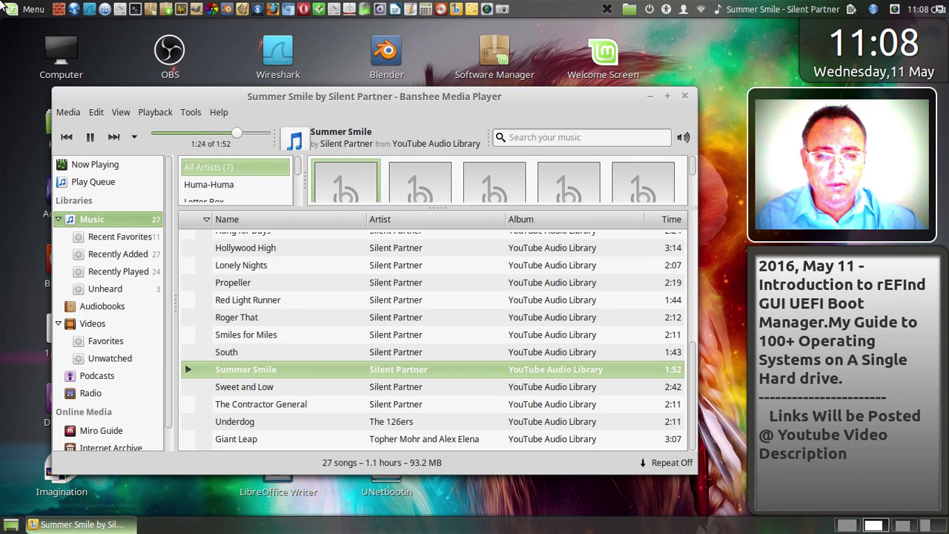
Step: Switch to Workspace 3 and close the Videos folder window
mouse_move(2, 3)
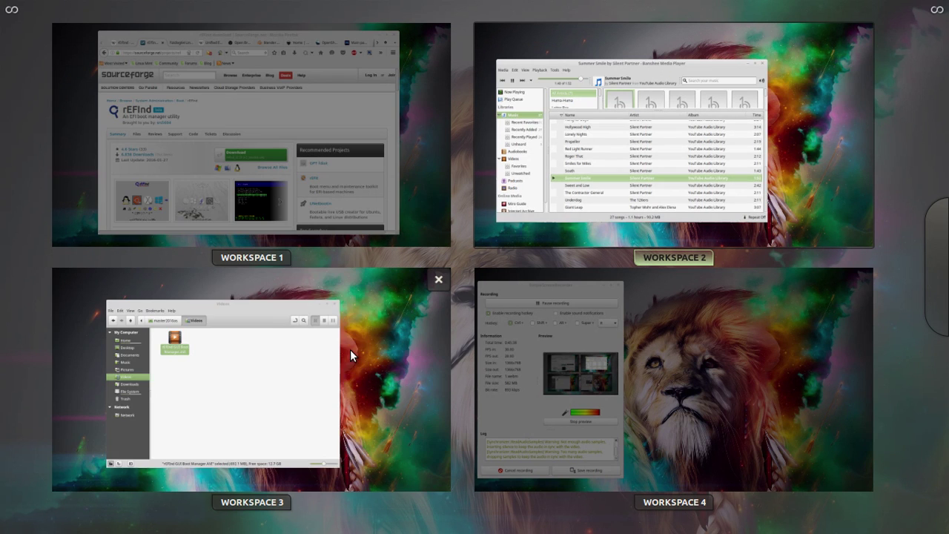
click(351, 352)
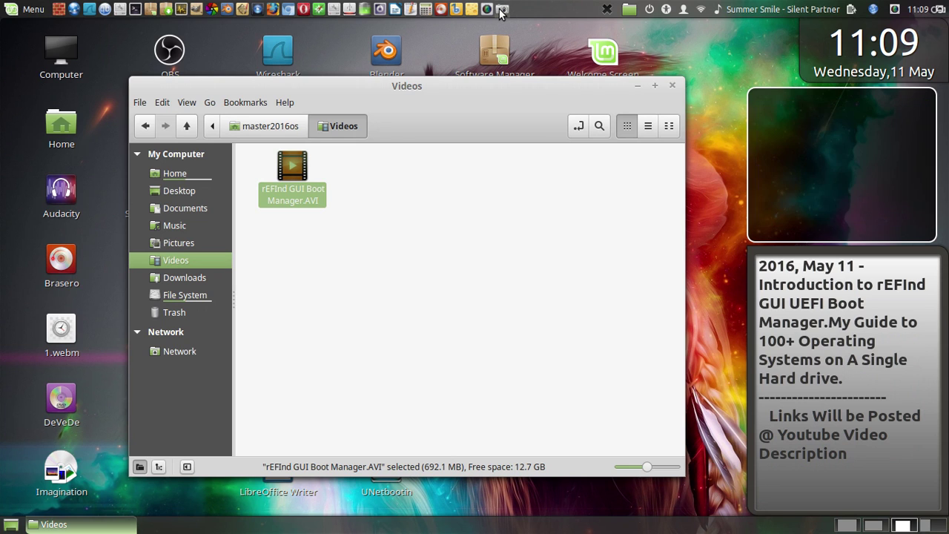
click(673, 87)
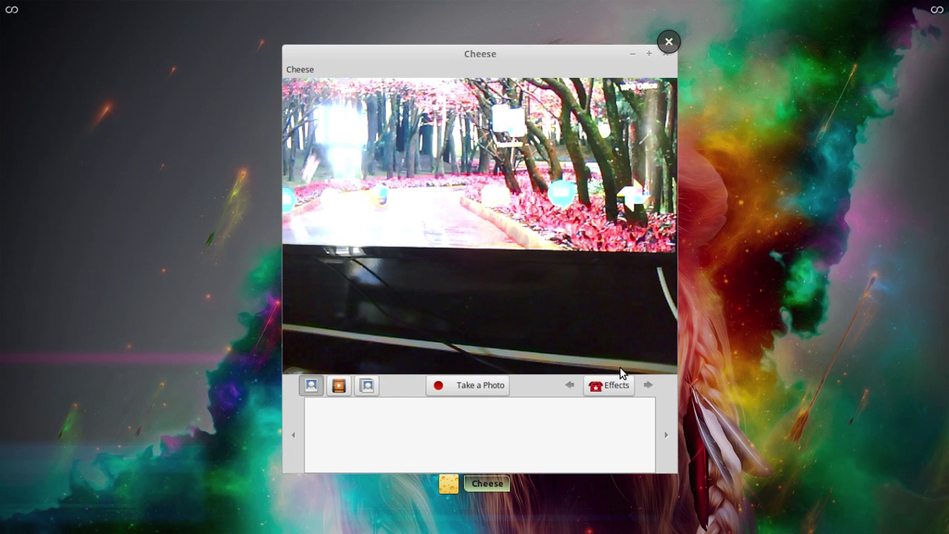
Step: View the live webcam picture in the Cheese window on Workspace 3
click(527, 180)
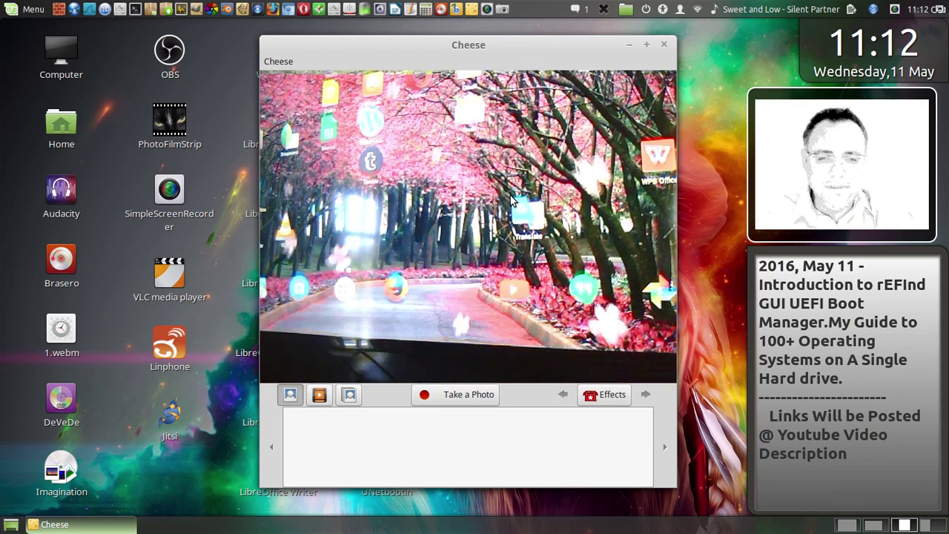
key(ctrl+alt+Up)
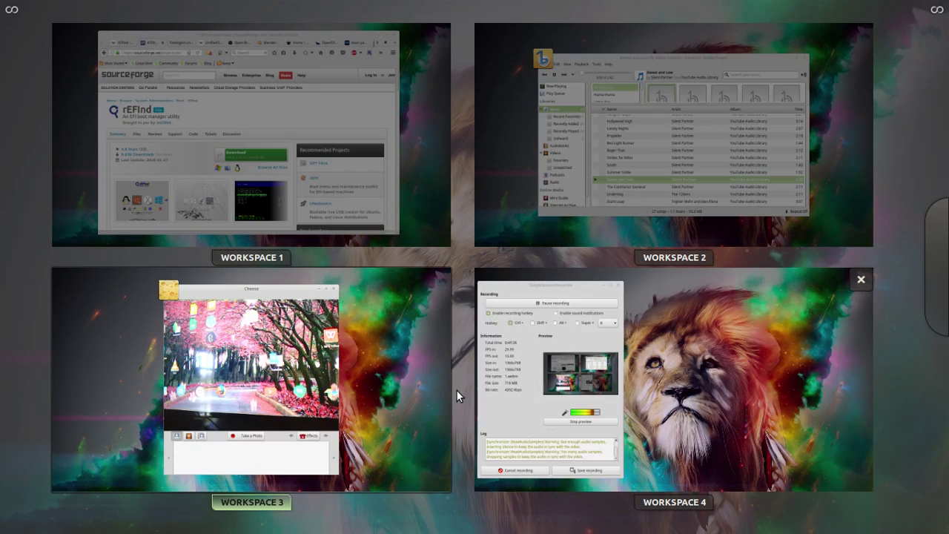
key(Escape)
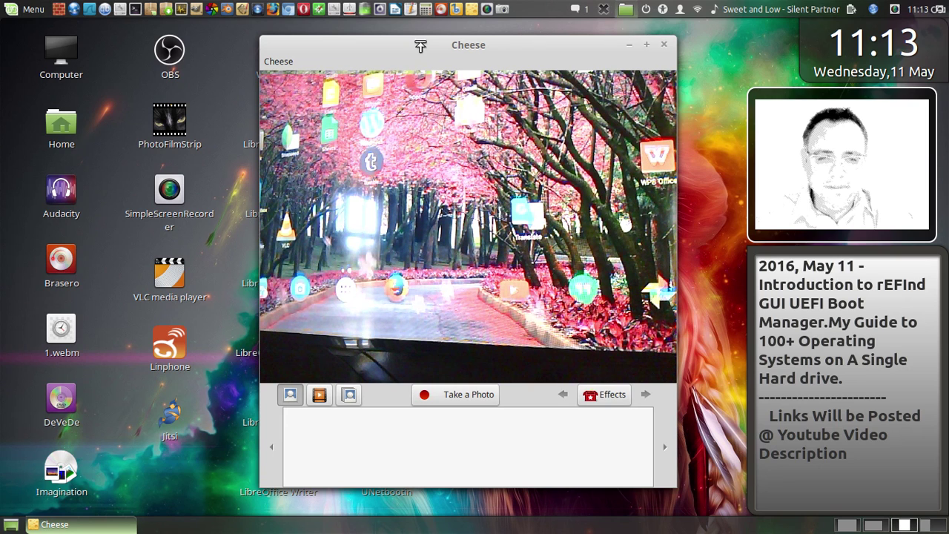
click(622, 9)
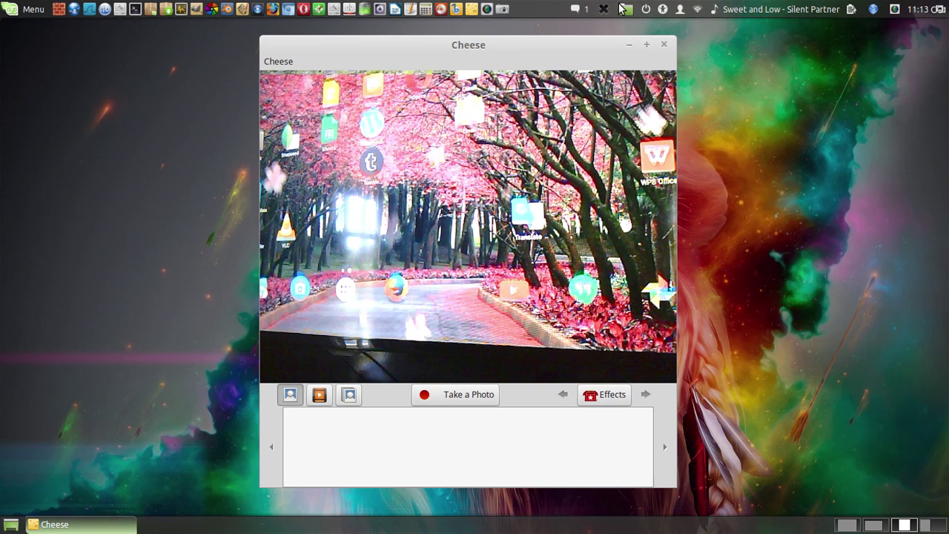
key(ctrl+alt+Up)
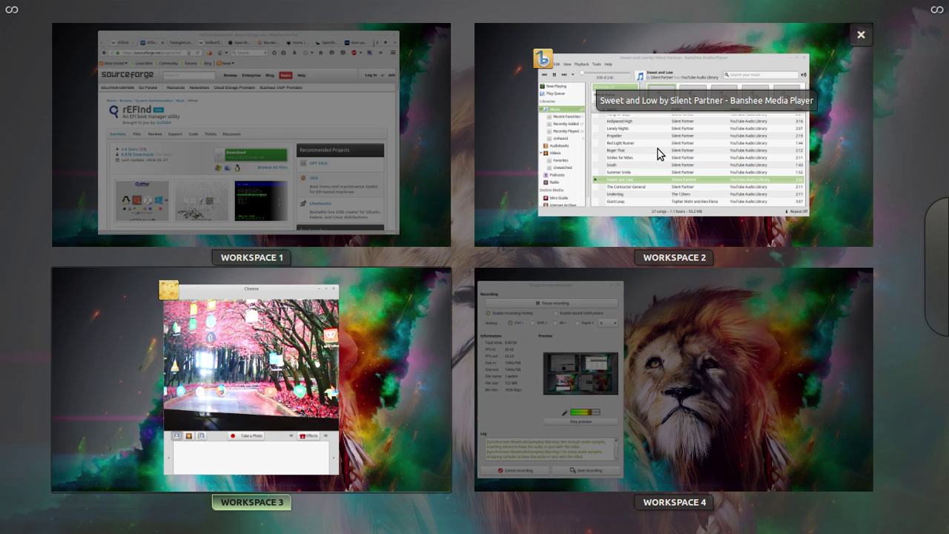
click(318, 360)
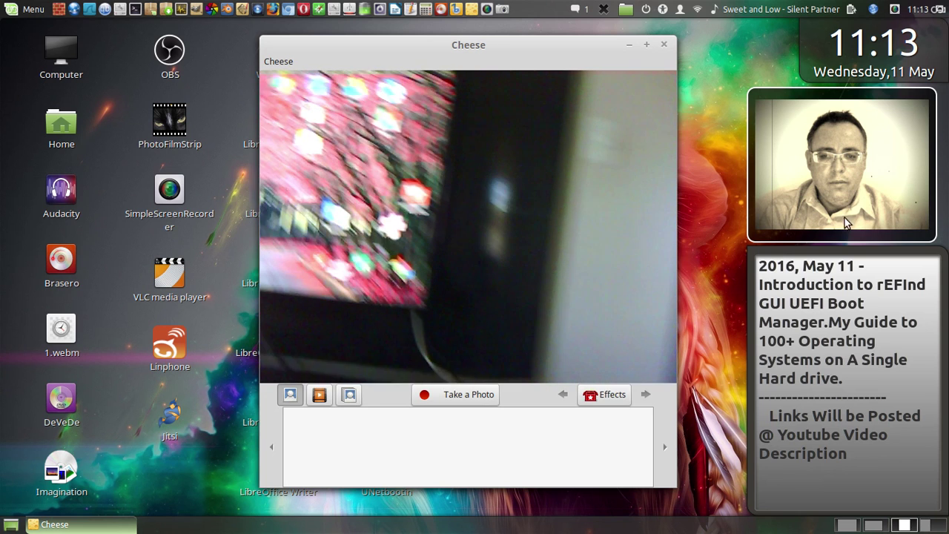
mouse_move(945, 434)
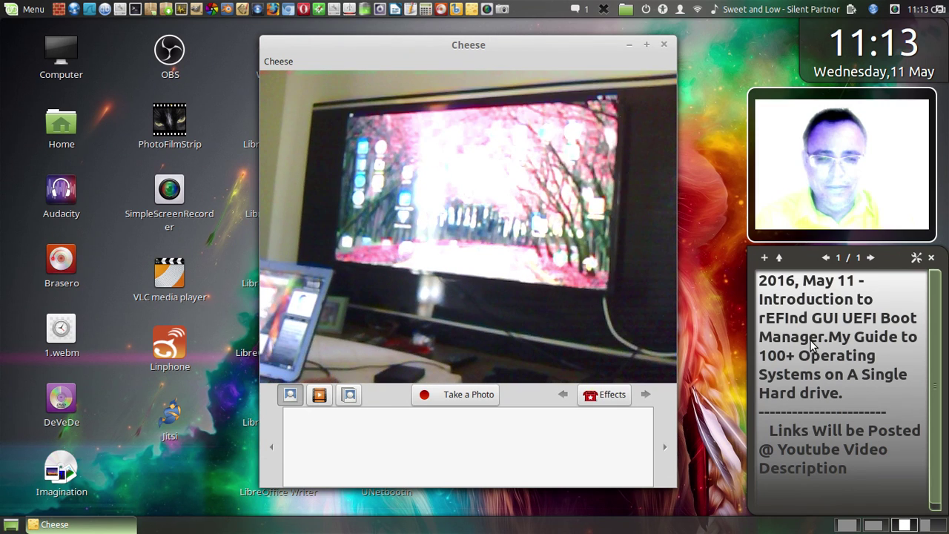
mouse_move(811, 342)
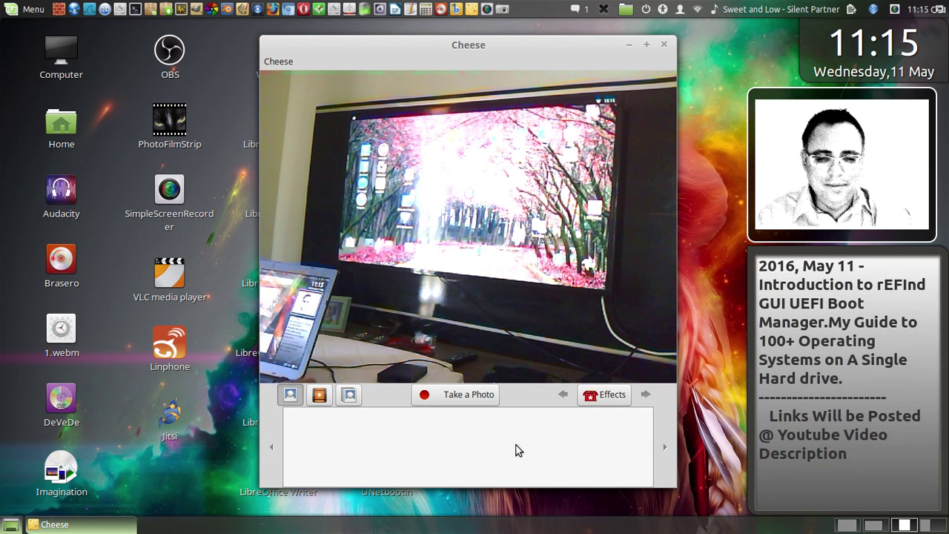
Step: Close the Cheese webcam window, leaving the Workspace 3 desktop empty
click(665, 46)
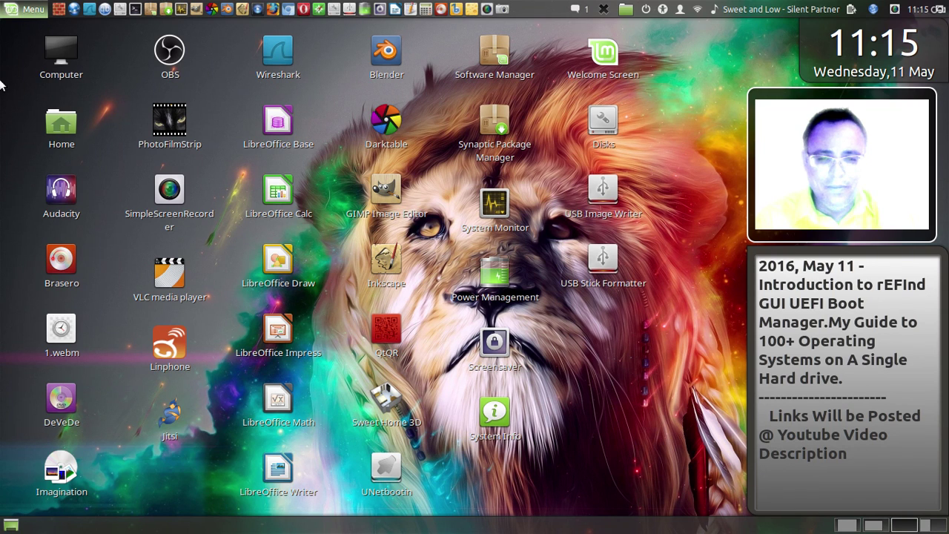
click(10, 9)
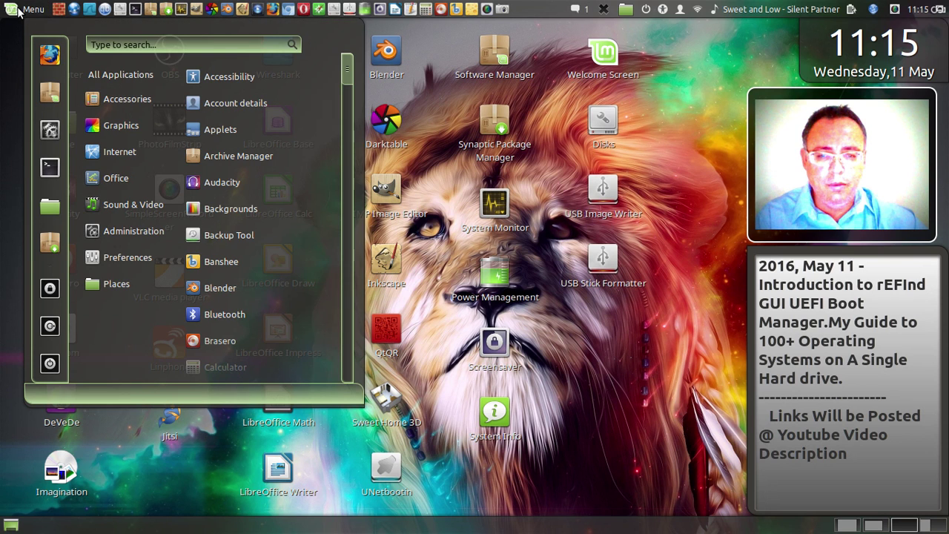
click(18, 9)
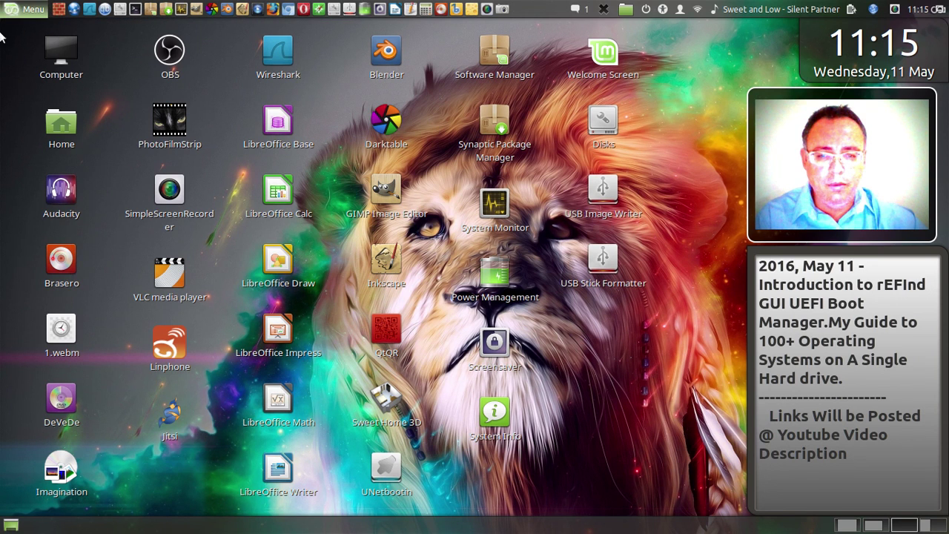
Step: Switch to Banshee on Workspace 2 and play the track Giant Leap from the music library
mouse_move(0, 0)
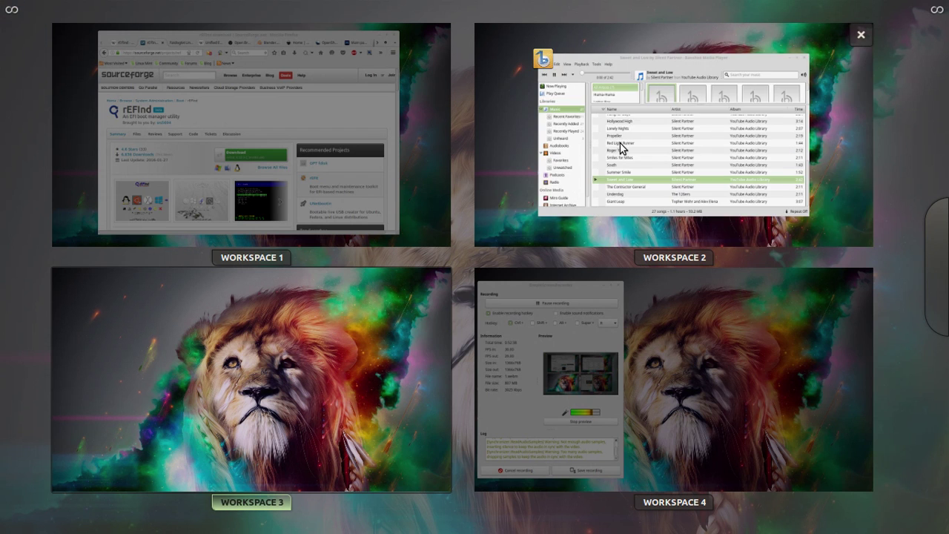
click(622, 148)
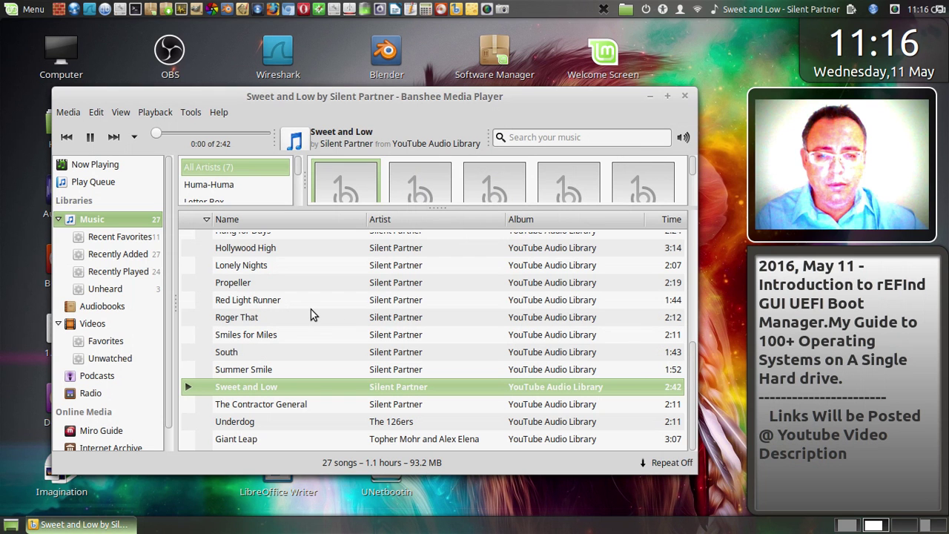
scroll(311, 309, up, 4)
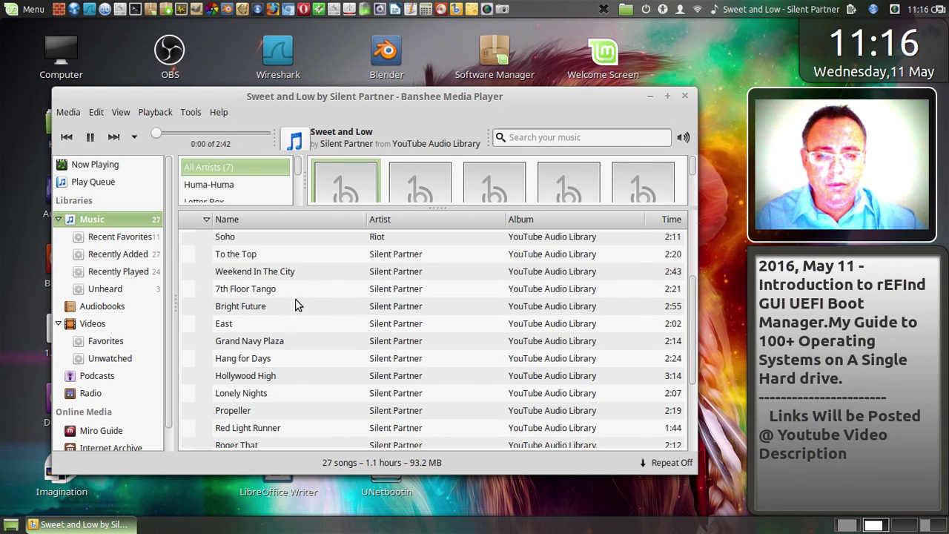
scroll(254, 389, down, 4)
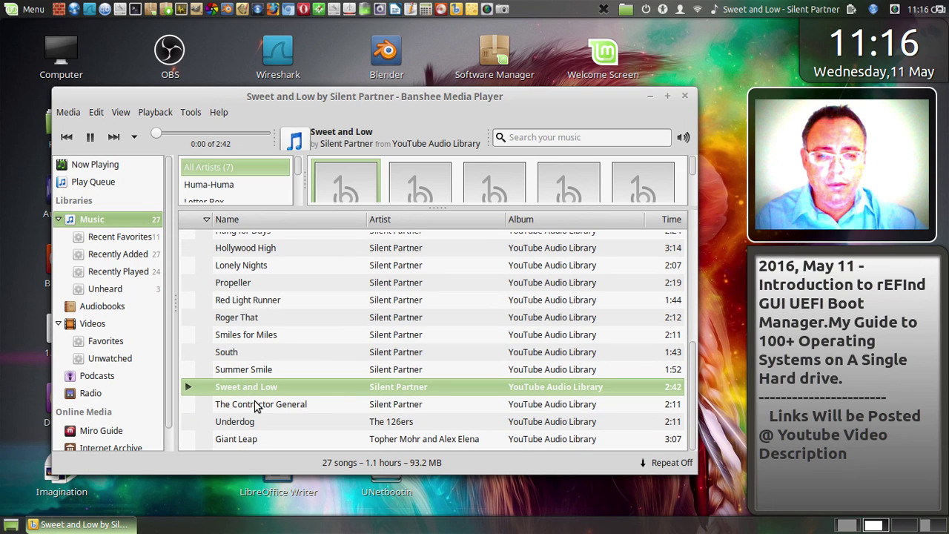
double_click(250, 439)
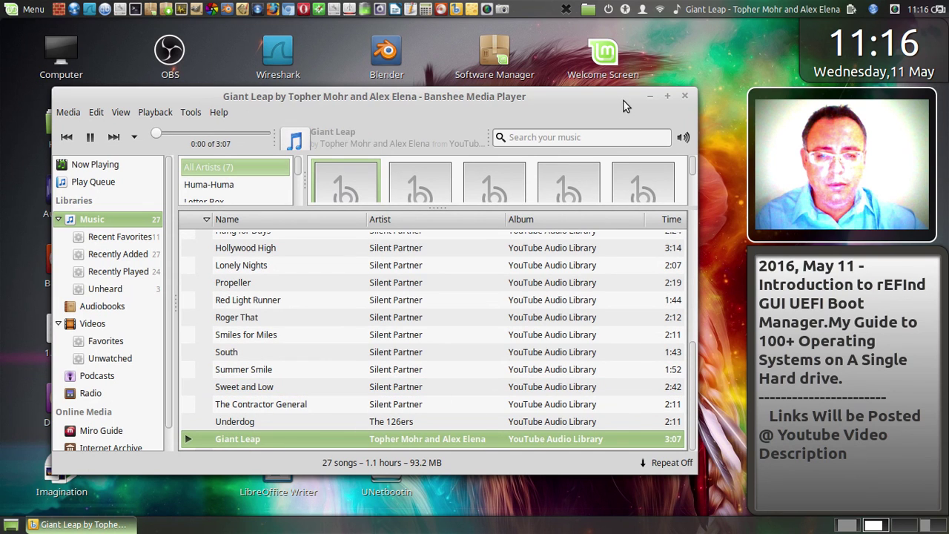
Step: Minimize and restore the Banshee window, stretch it to the full screen height, and look through the track list
click(649, 97)
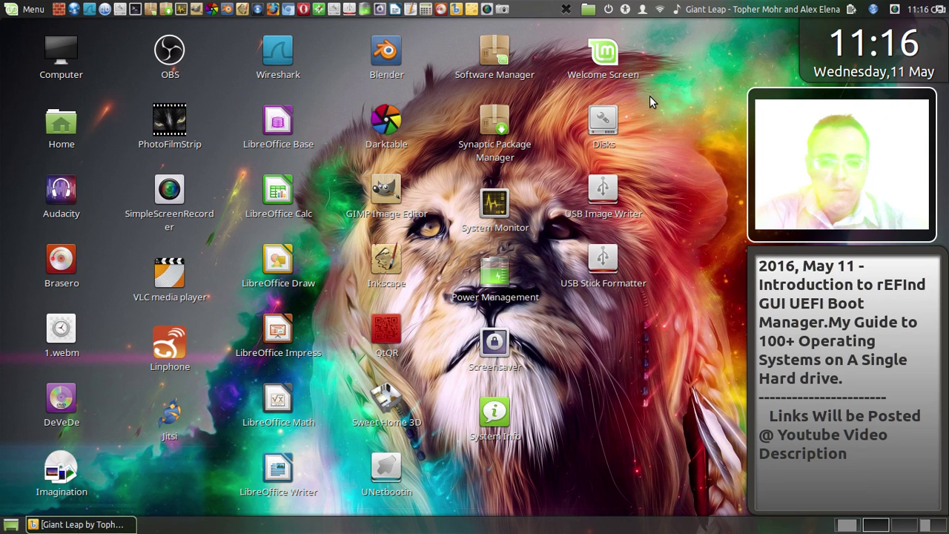
click(89, 524)
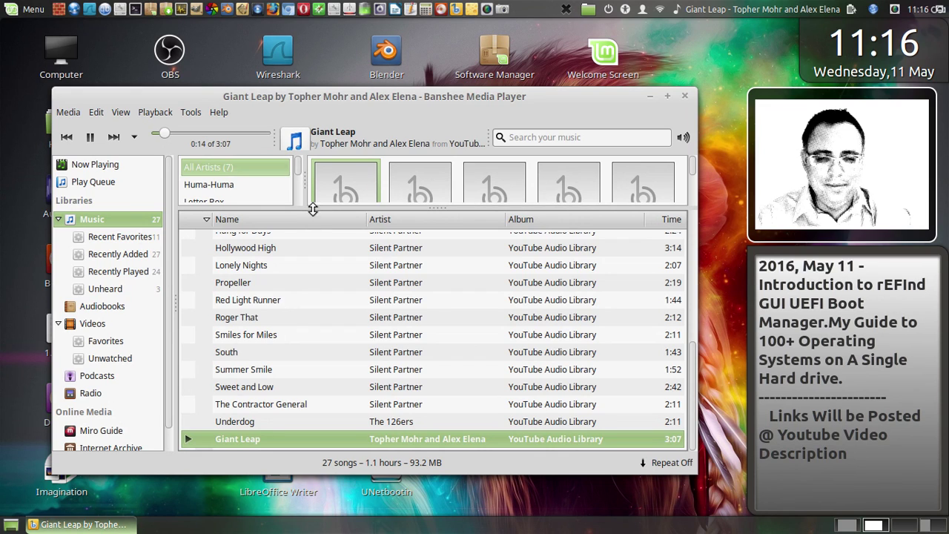
double_click(401, 89)
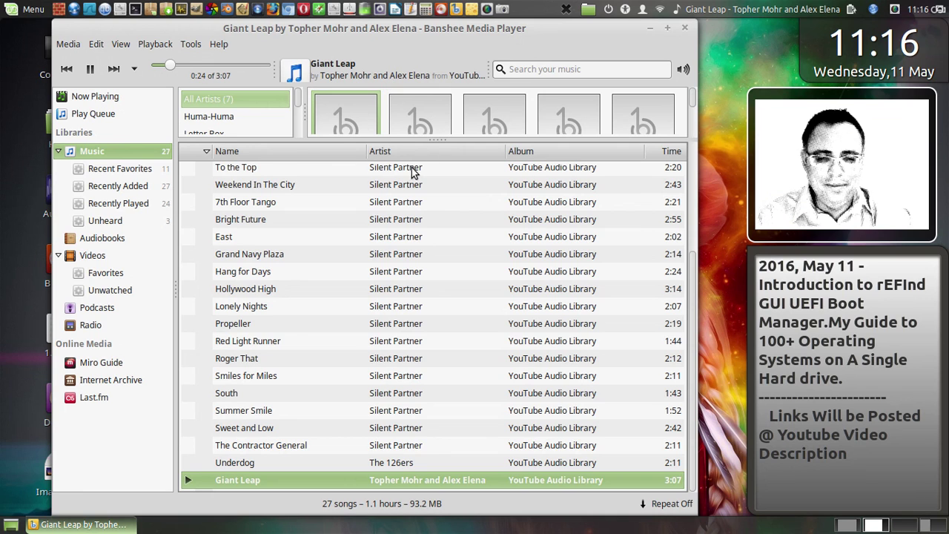
scroll(445, 226, up, 3)
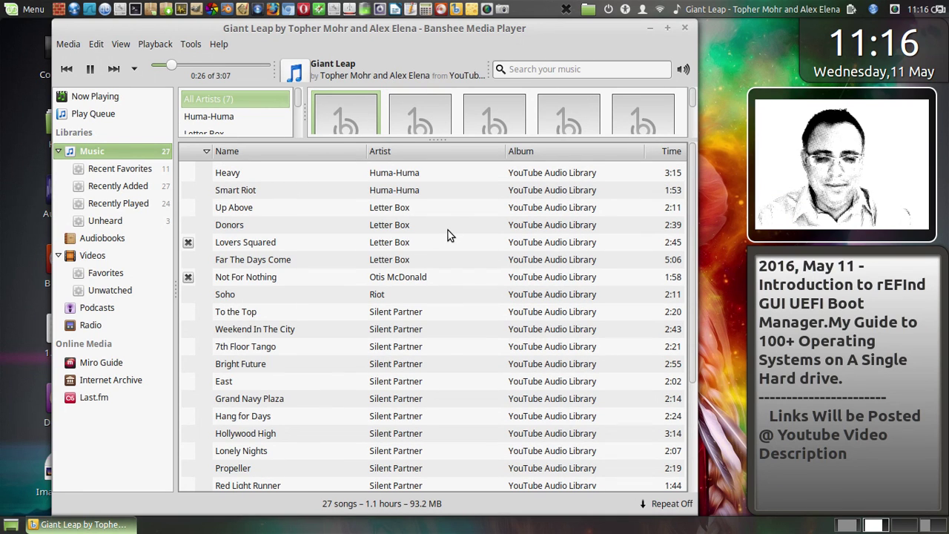
scroll(448, 232, down, 3)
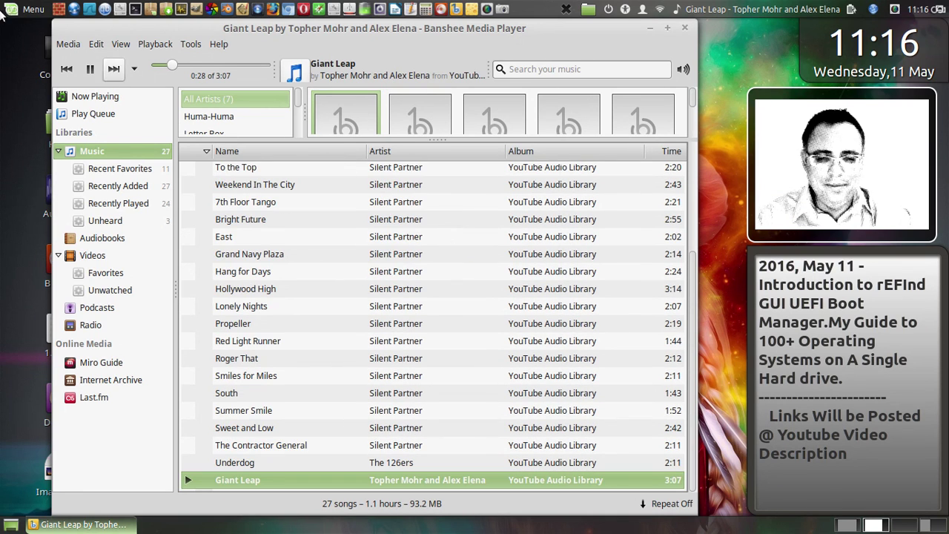
Step: Switch to the Firefox window on Workspace 1 and show the Wikipedia article on rEFInd
mouse_move(3, 6)
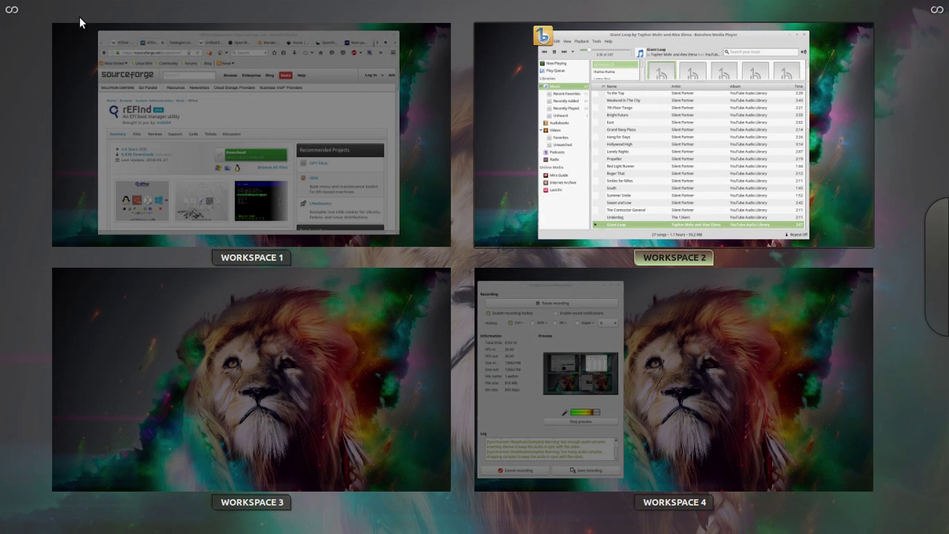
mouse_move(324, 203)
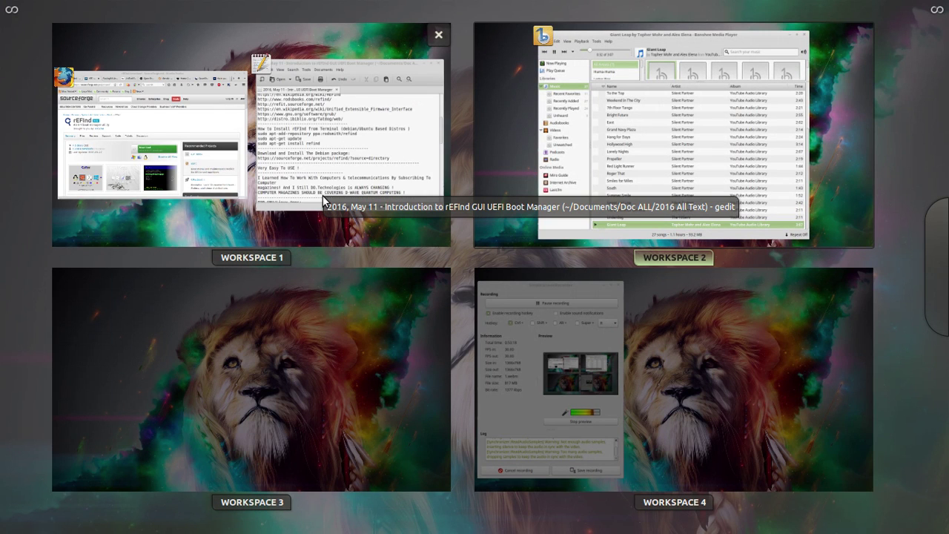
click(228, 191)
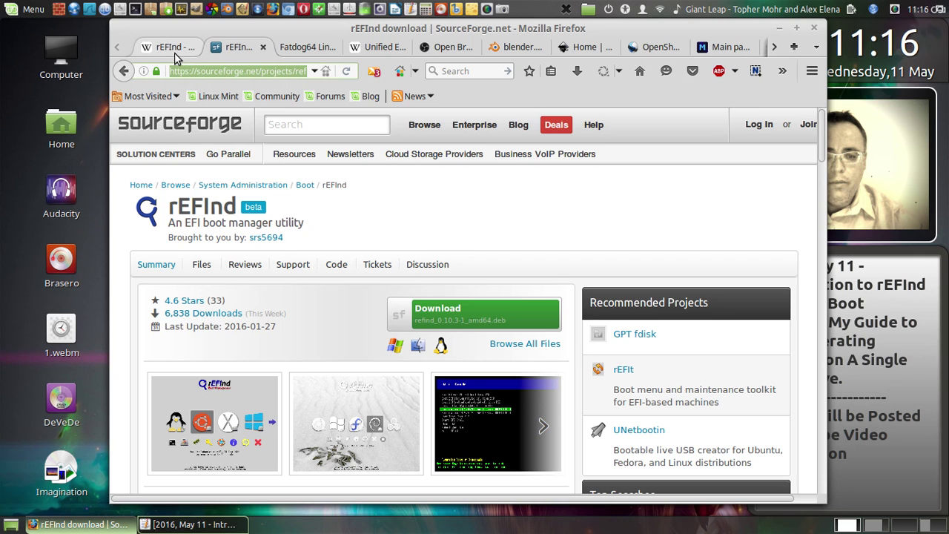
click(171, 49)
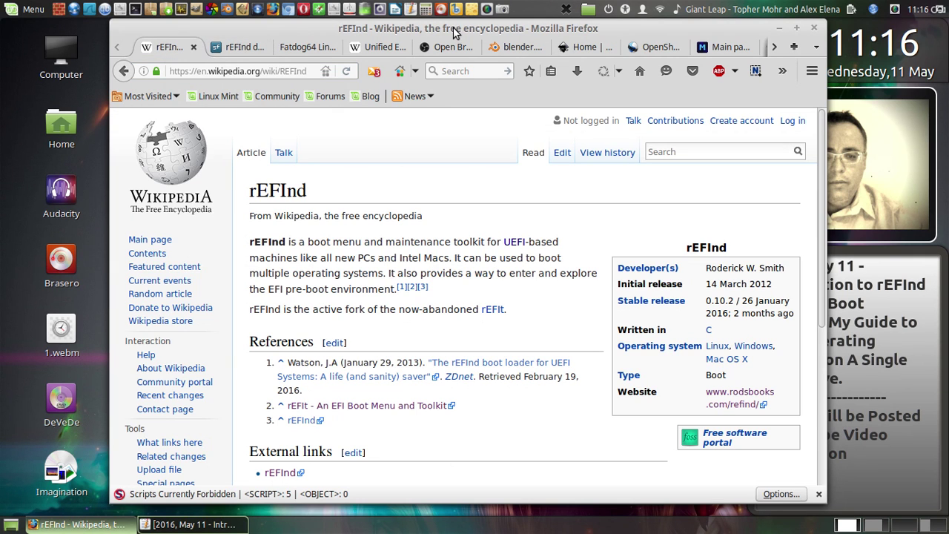
Step: Move the Firefox window clear of the desktop note, bring up the gedit notes at their beginning, and stretch that window taller
drag(451, 31, 363, 41)
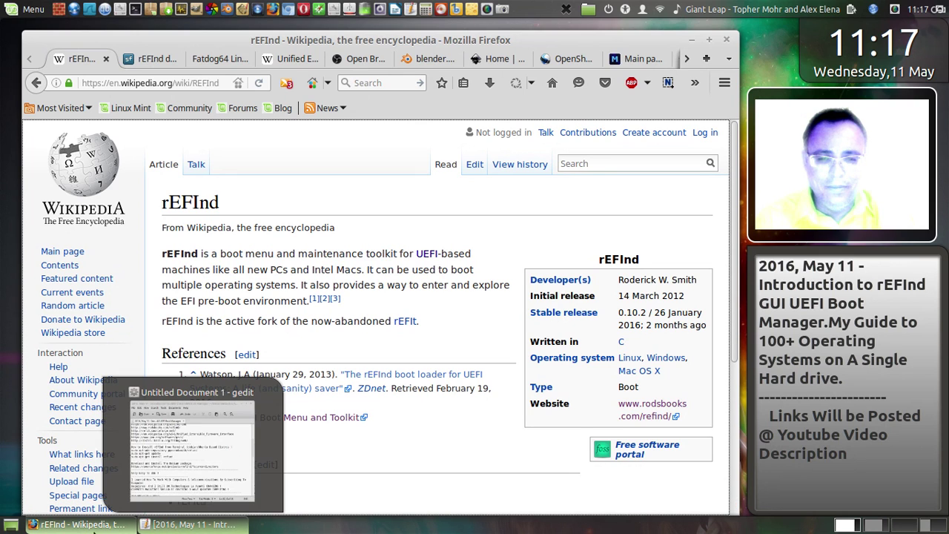
key(alt+Tab)
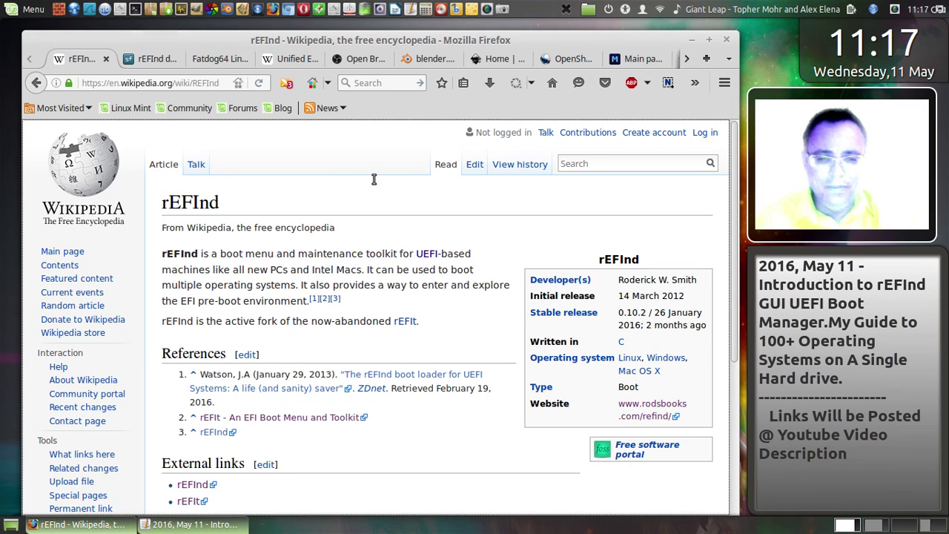
scroll(430, 170, up, 6)
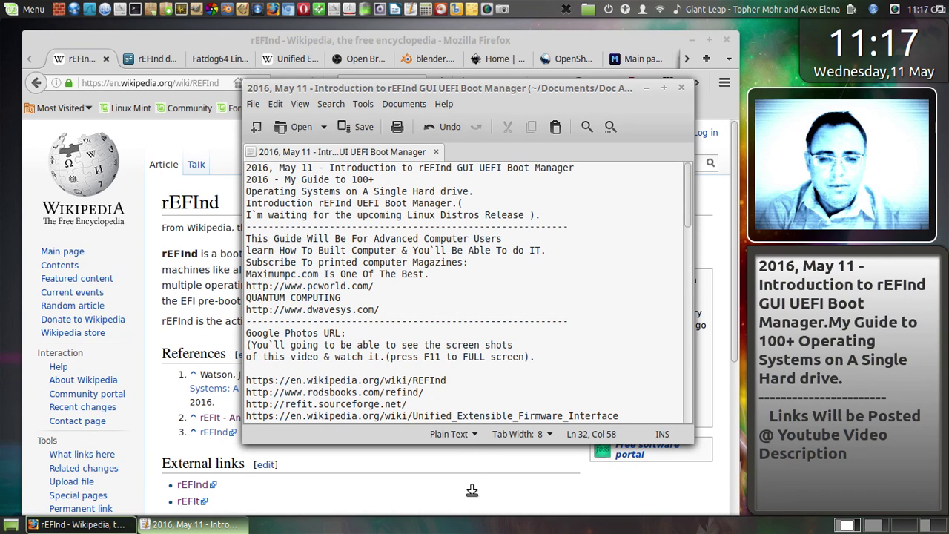
drag(467, 441, 478, 520)
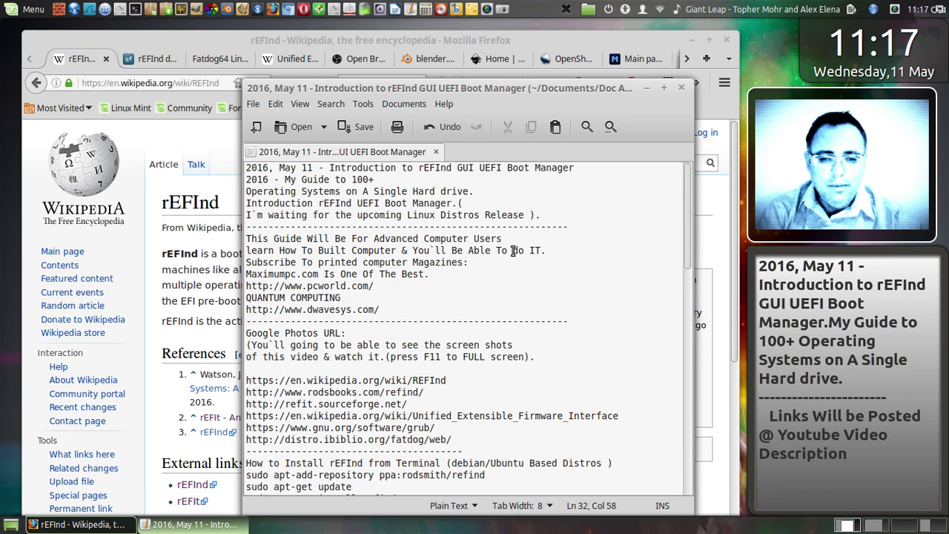
Step: Copy the title line "2016, May 11 - Introduction to rEFInd GUI UEFI Boot Manager" from the gedit notes
drag(583, 167, 241, 166)
key(ctrl+c)
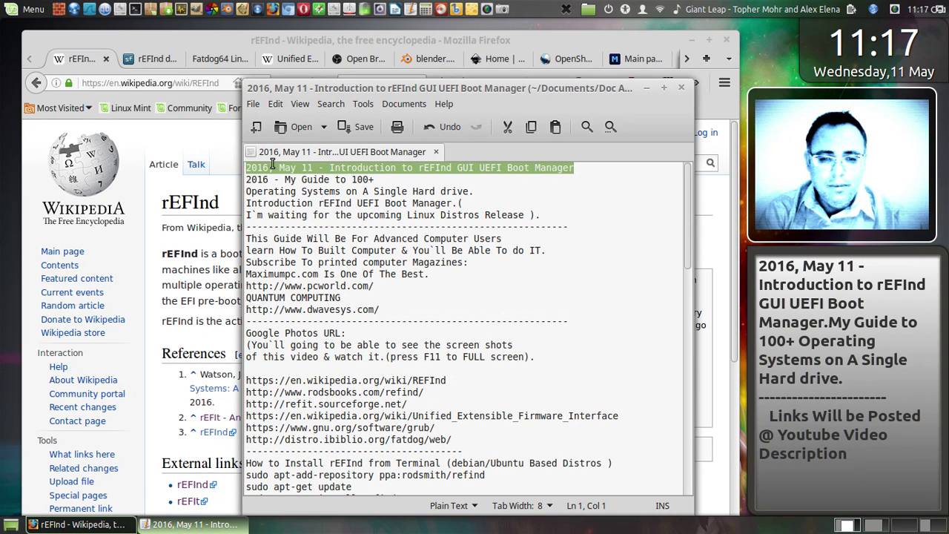
right_click(277, 163)
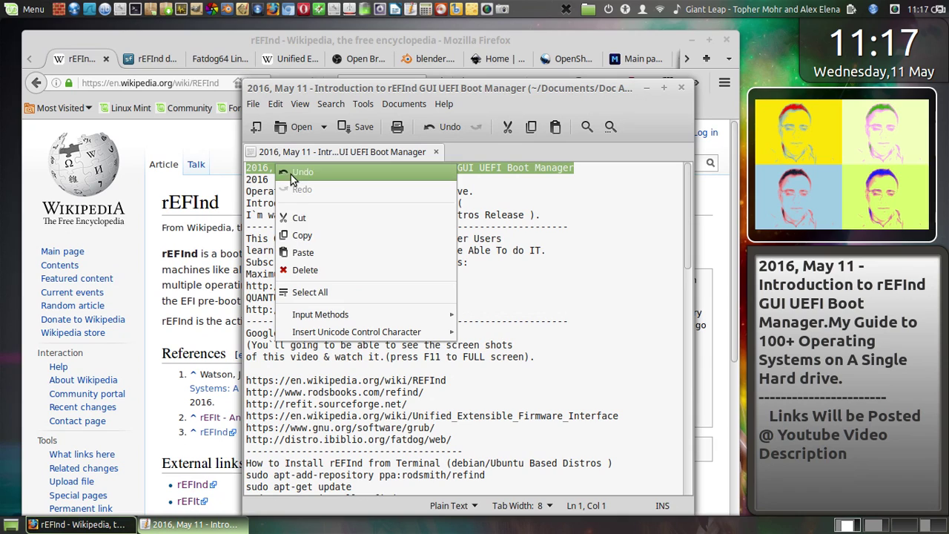
click(310, 235)
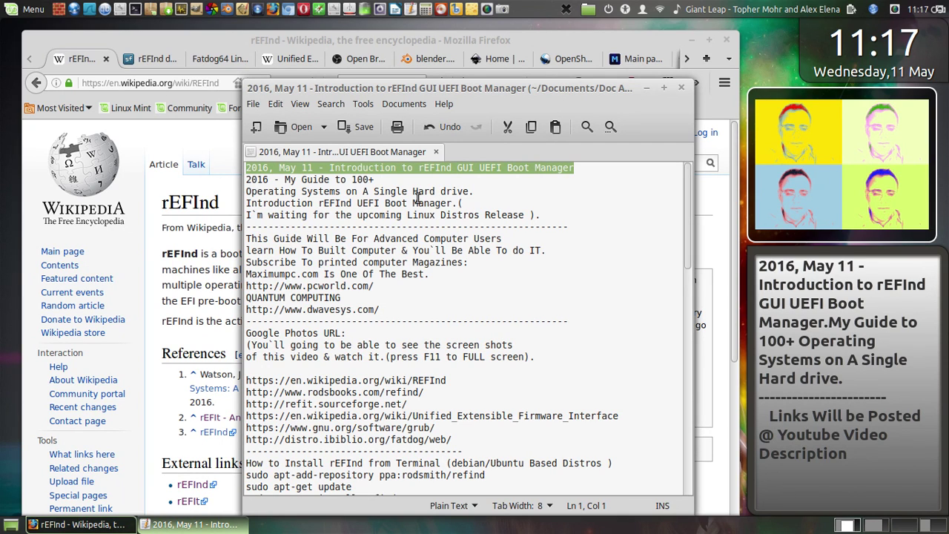
Step: Create a folder in Pictures, naming it with the copied title "2016, May 11 - Introduction to rEFInd GUI UEFI Boot Manager"
click(588, 11)
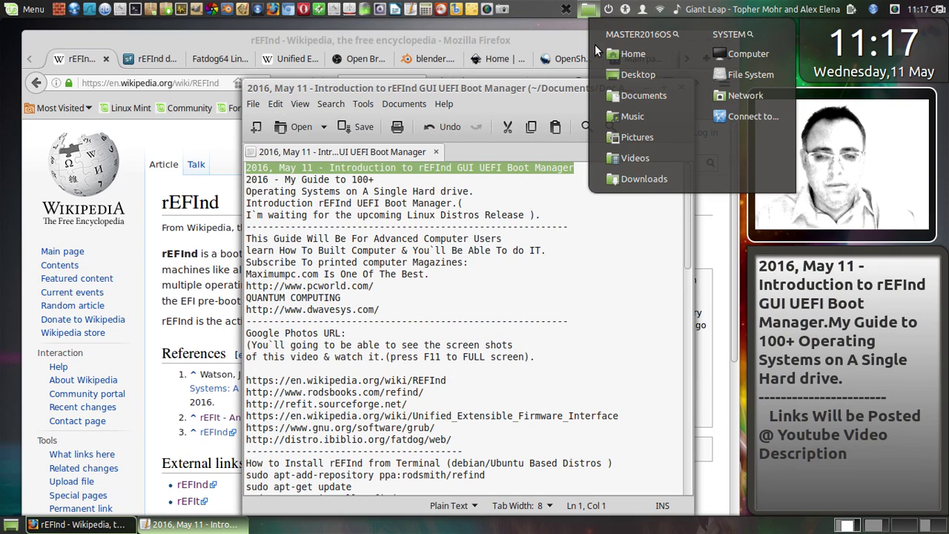
click(635, 138)
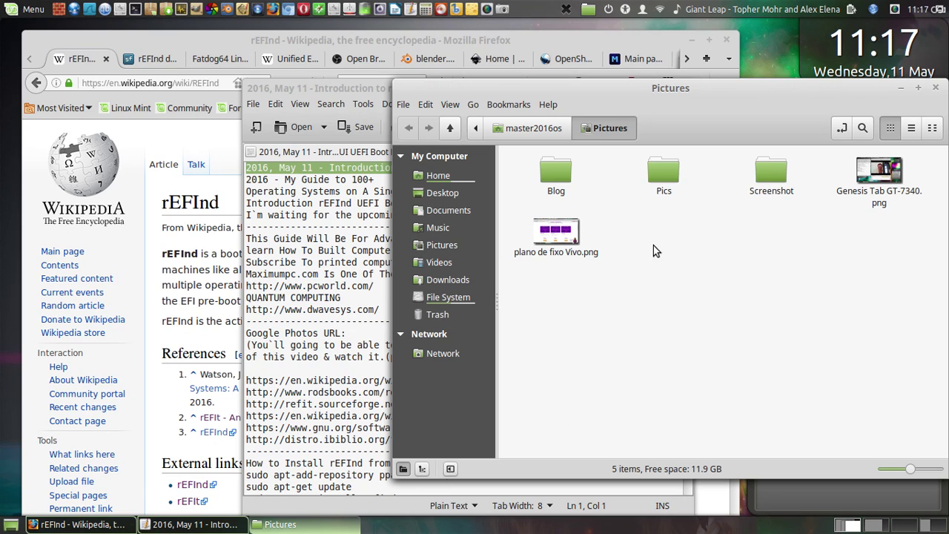
right_click(656, 249)
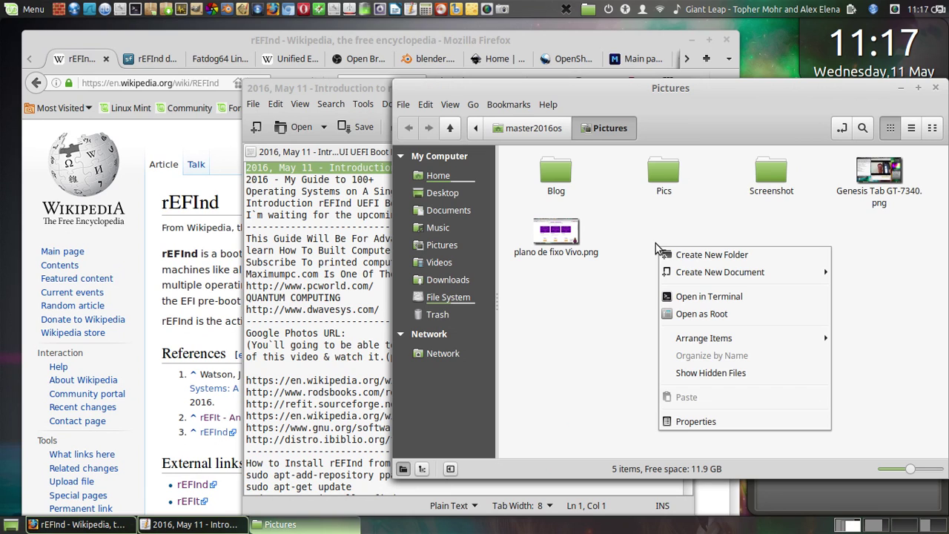
click(705, 256)
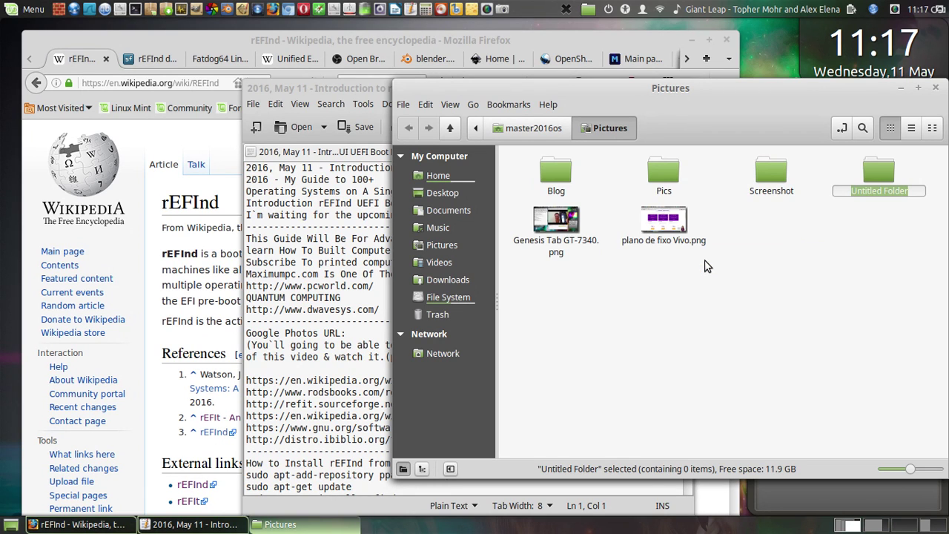
right_click(876, 191)
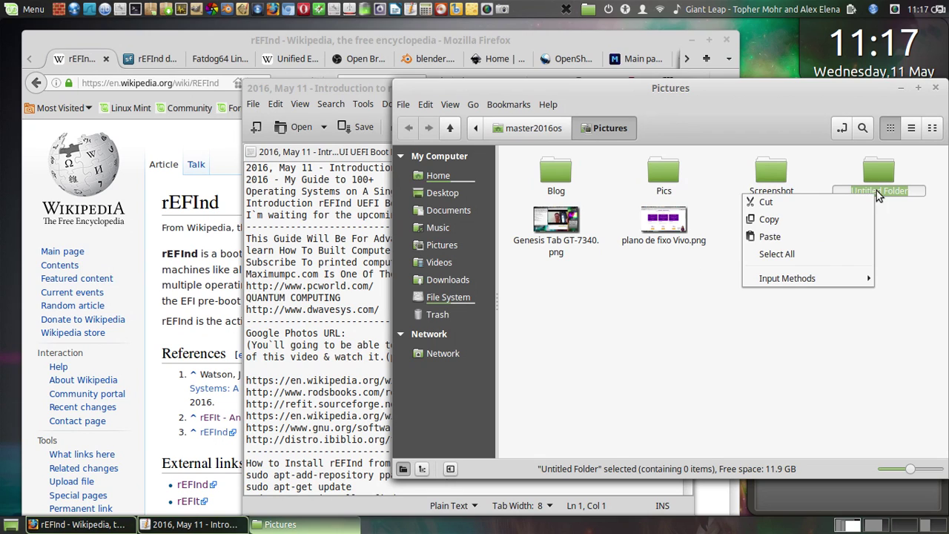
click(813, 234)
click(811, 307)
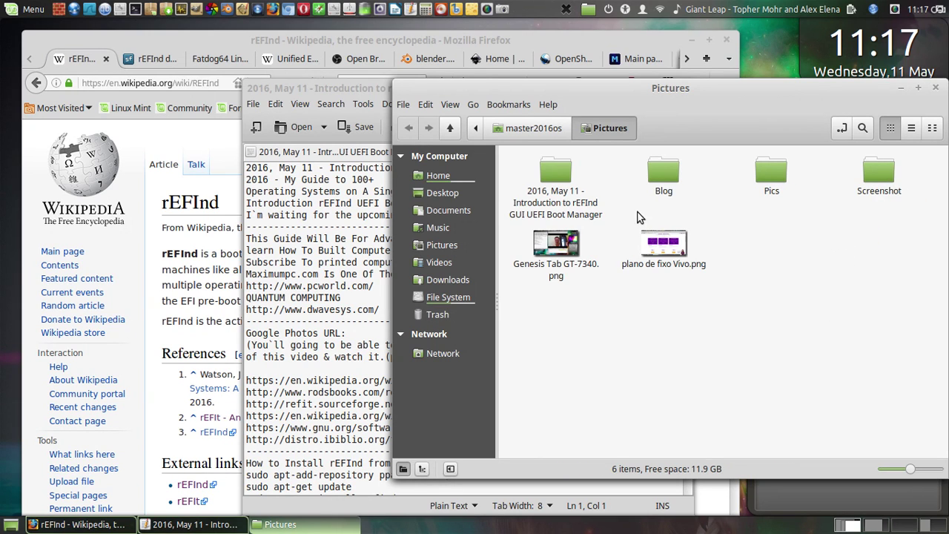
Step: Open the new folder, and minimize the file manager and gedit windows to uncover the Wikipedia page
double_click(563, 171)
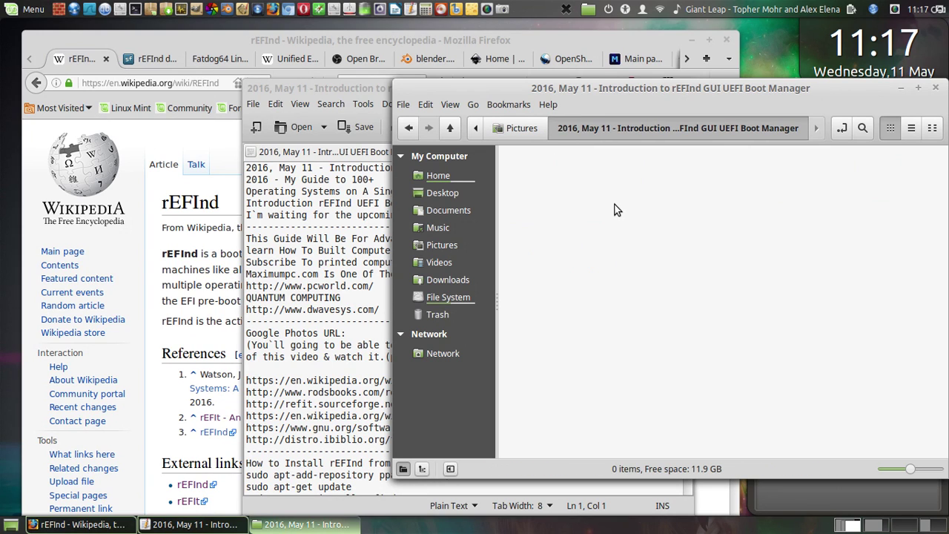
click(899, 88)
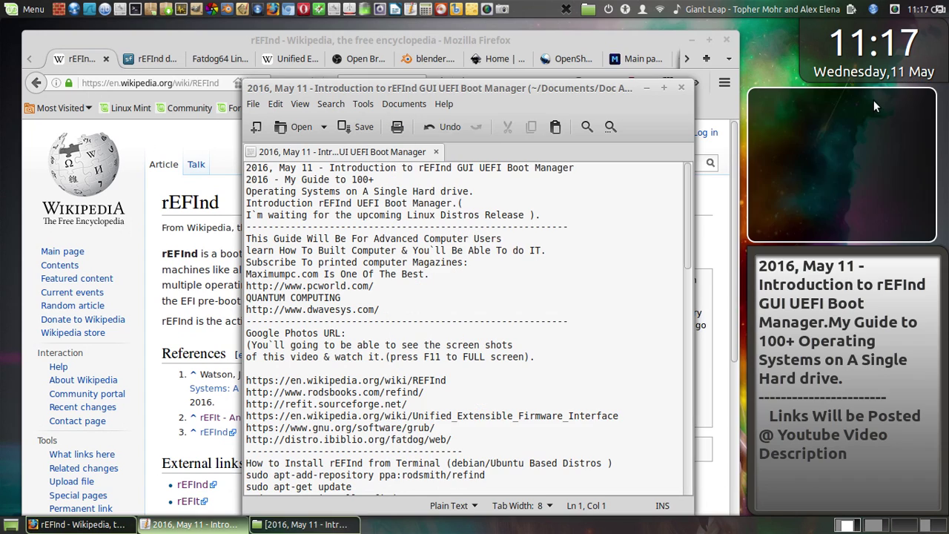
click(646, 88)
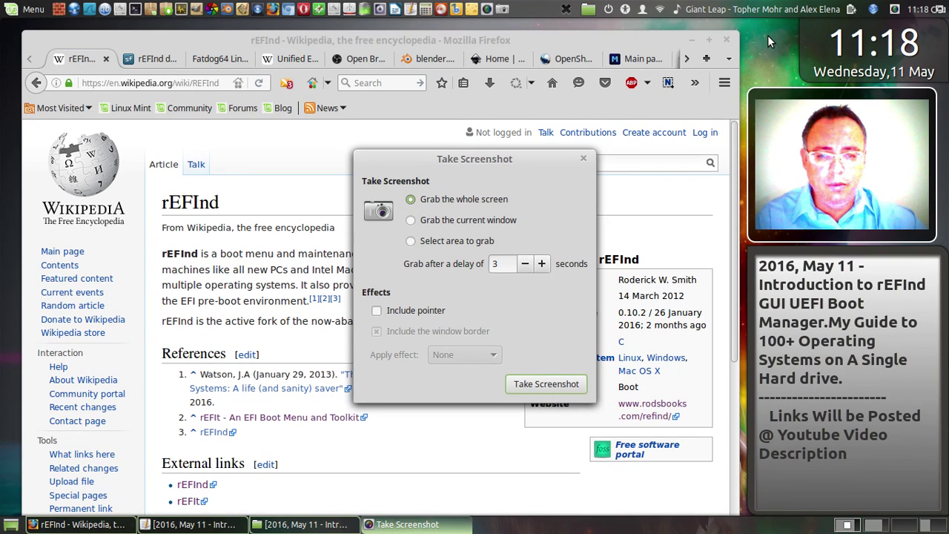
Step: Capture the whole screen with the Wikipedia rEFInd article and save it in the folder "2016, May 11 - Introduction to rEFInd GUI UEFI Boot Manager"
click(545, 382)
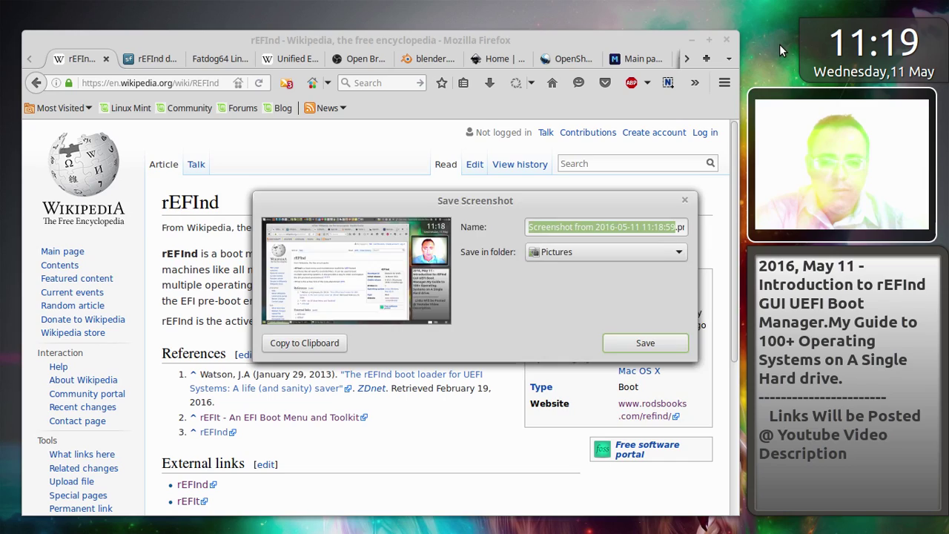
click(678, 250)
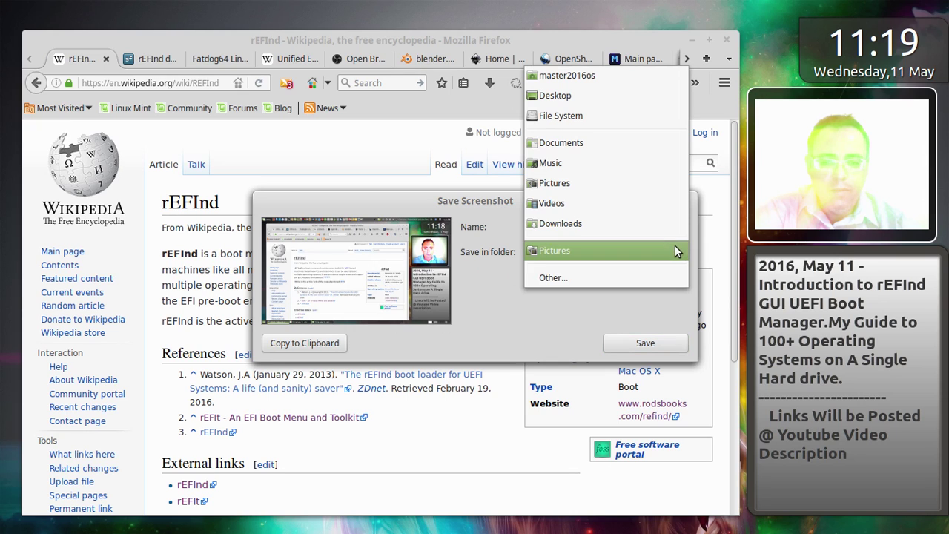
click(605, 281)
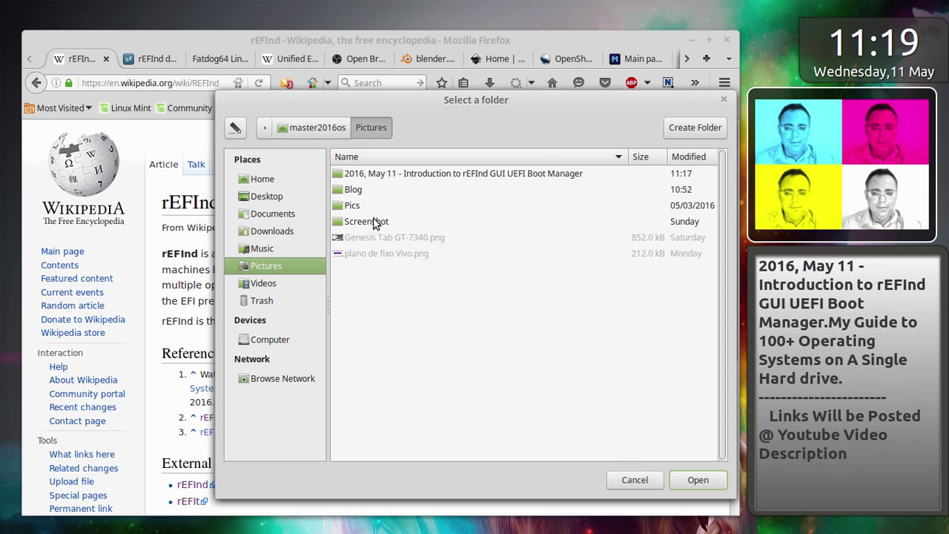
double_click(425, 172)
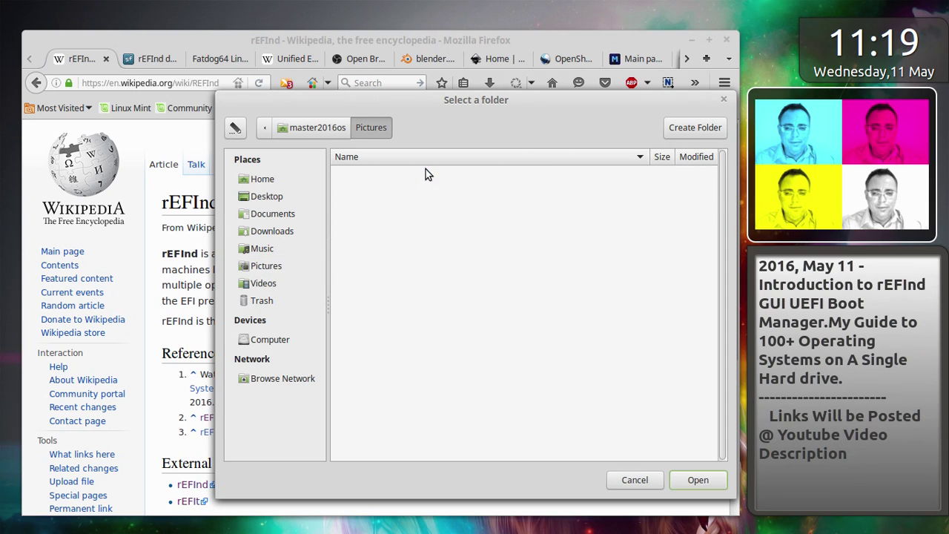
click(697, 480)
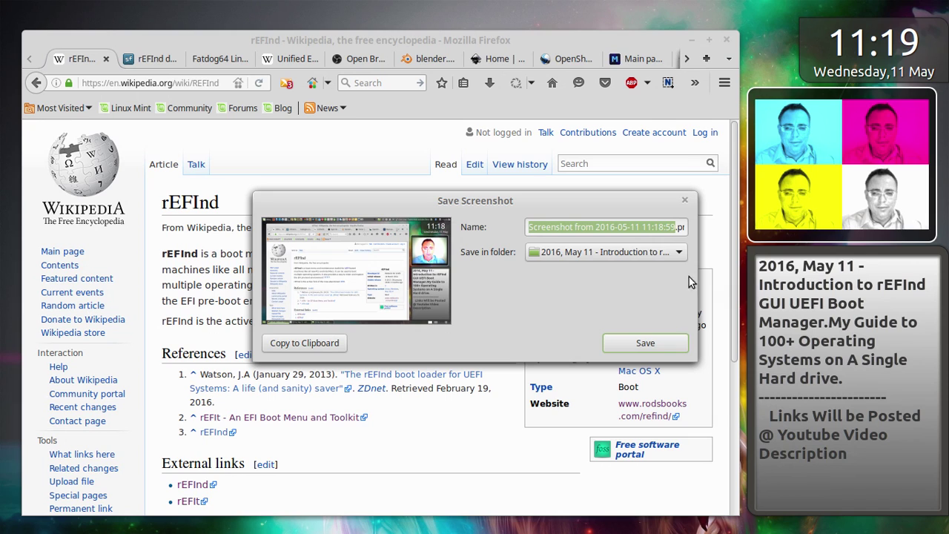
click(650, 342)
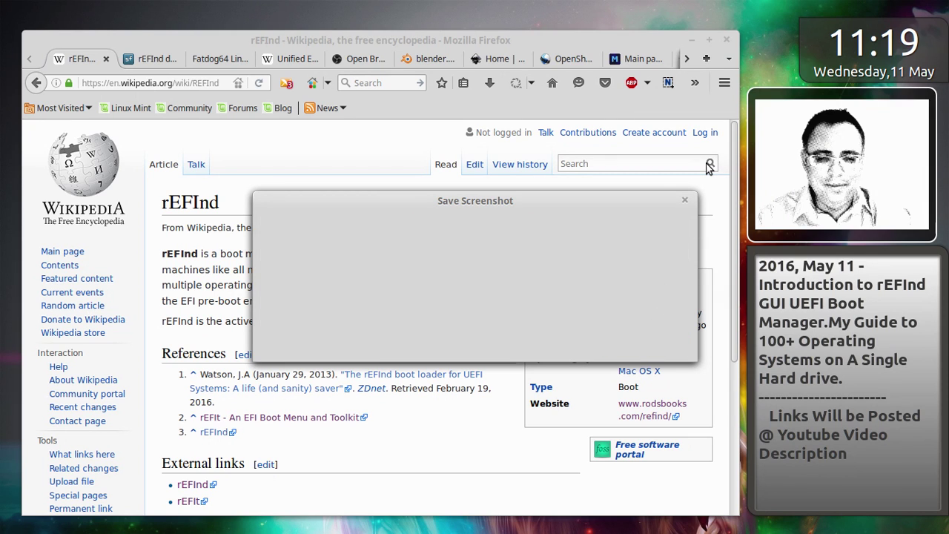
Step: Close the Wikipedia rEFInd tab and save a whole-screen screenshot of the SourceForge rEFInd page in the same folder
click(106, 59)
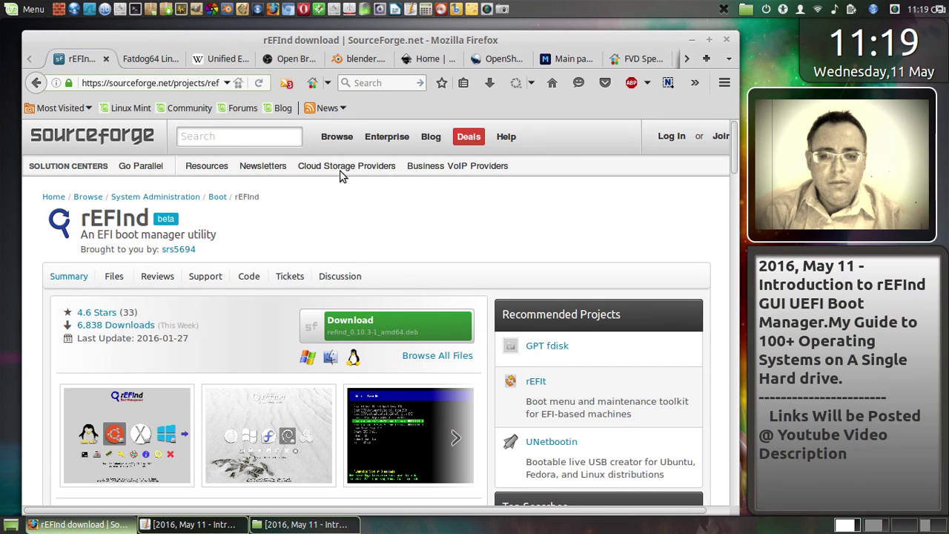
click(500, 15)
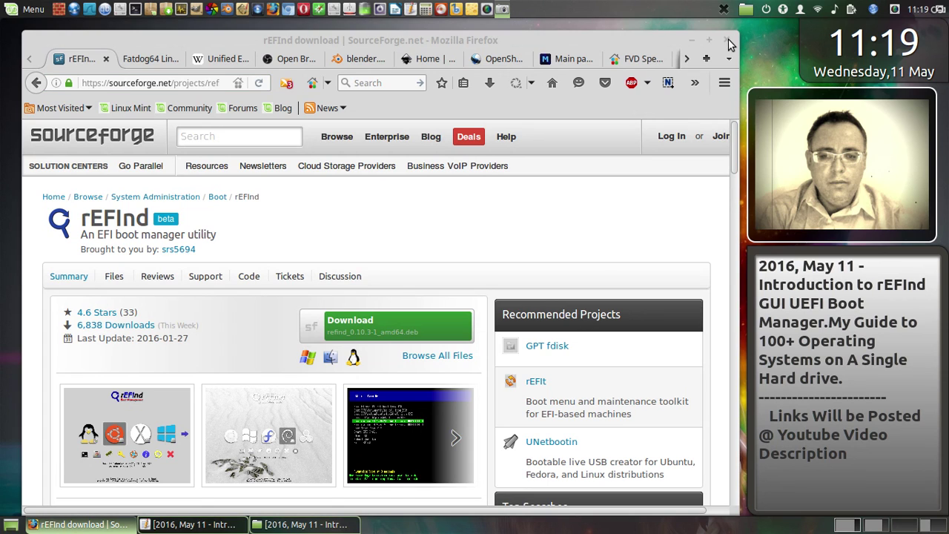
click(553, 385)
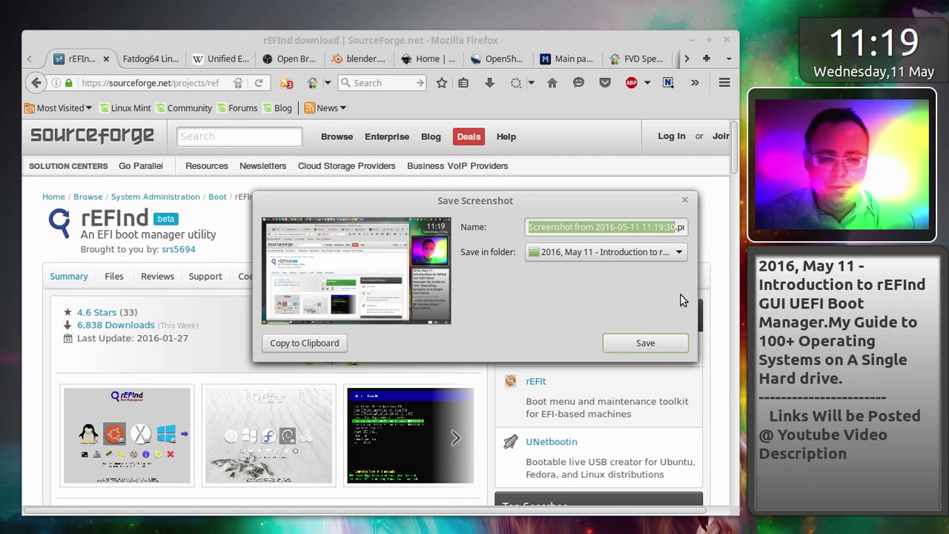
click(665, 342)
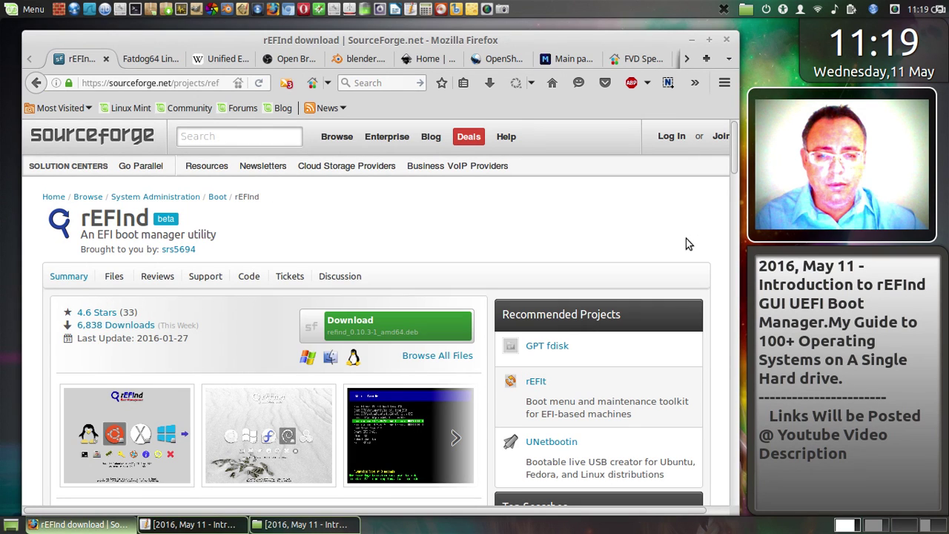
Step: Go back from the rEFInd project page to the SourceForge search results for "refind"
click(31, 88)
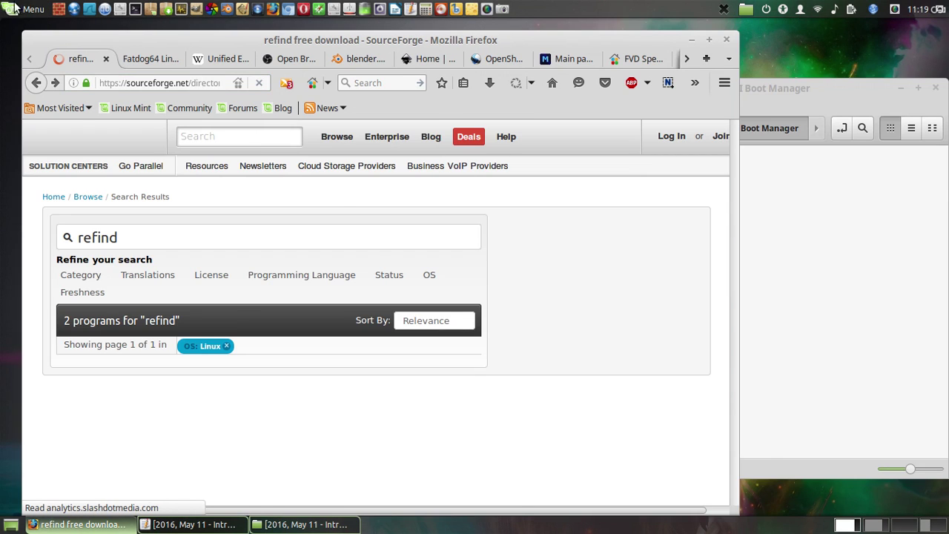
Step: Switch to Banshee on Workspace 2, set playback to Repeat All, and play the track 7th Floor Tango
mouse_move(1, 2)
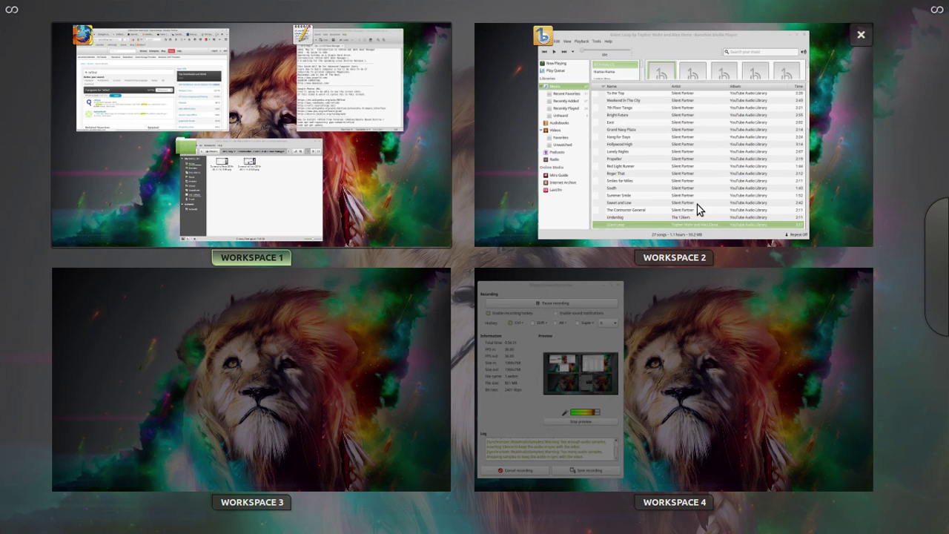
click(696, 209)
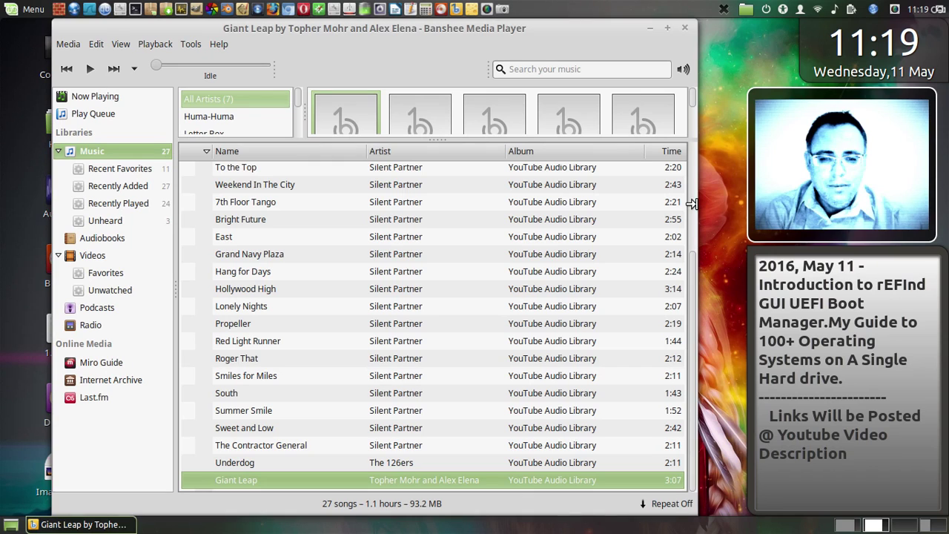
click(675, 506)
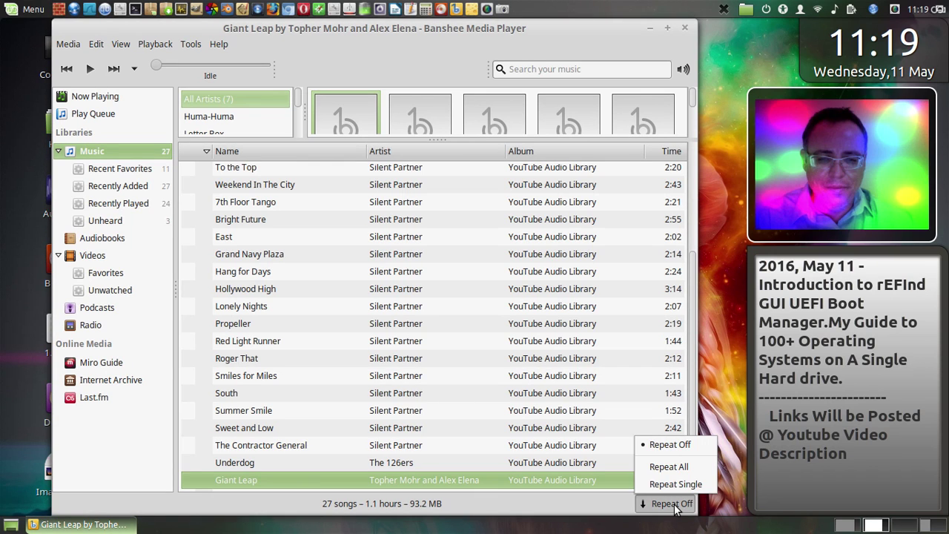
click(669, 467)
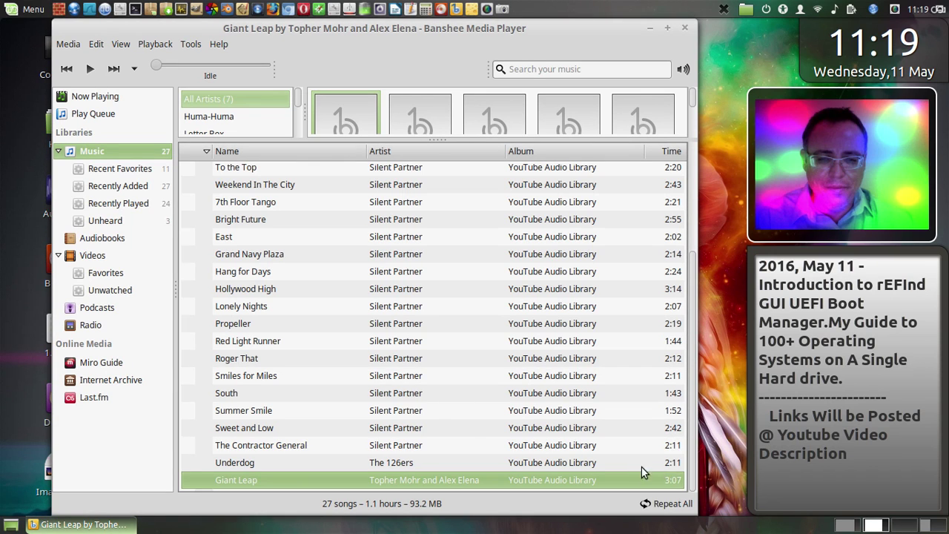
double_click(261, 206)
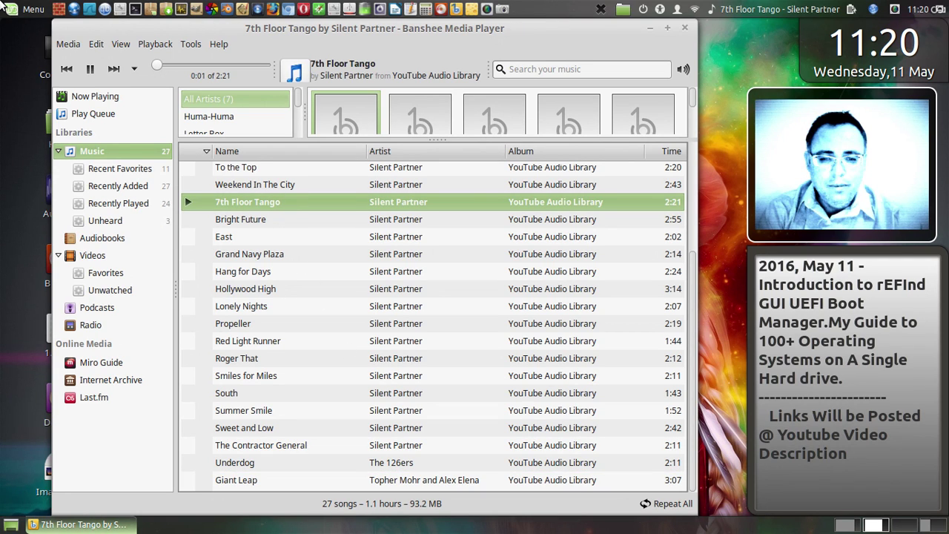
Step: Return to Firefox on Workspace 1 and go back a page in the SourceForge tab
mouse_move(3, 7)
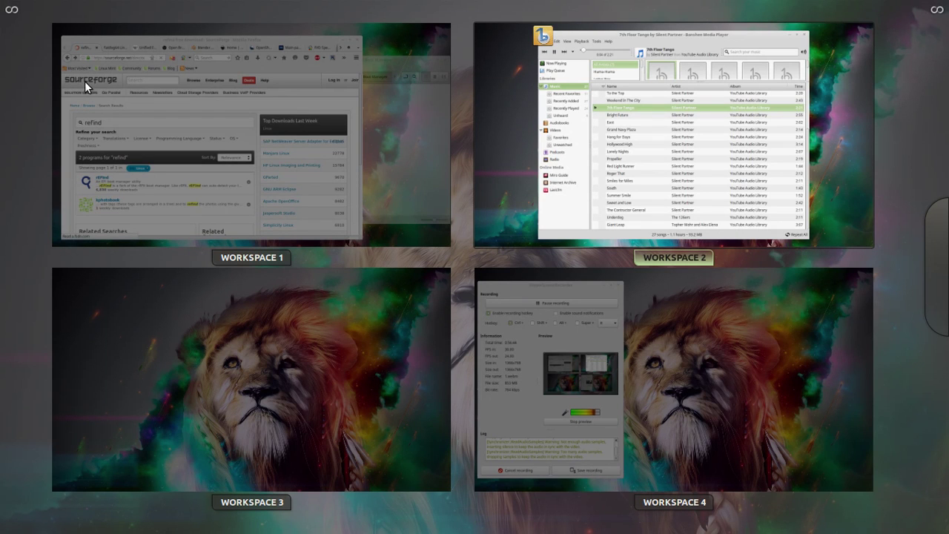
click(266, 213)
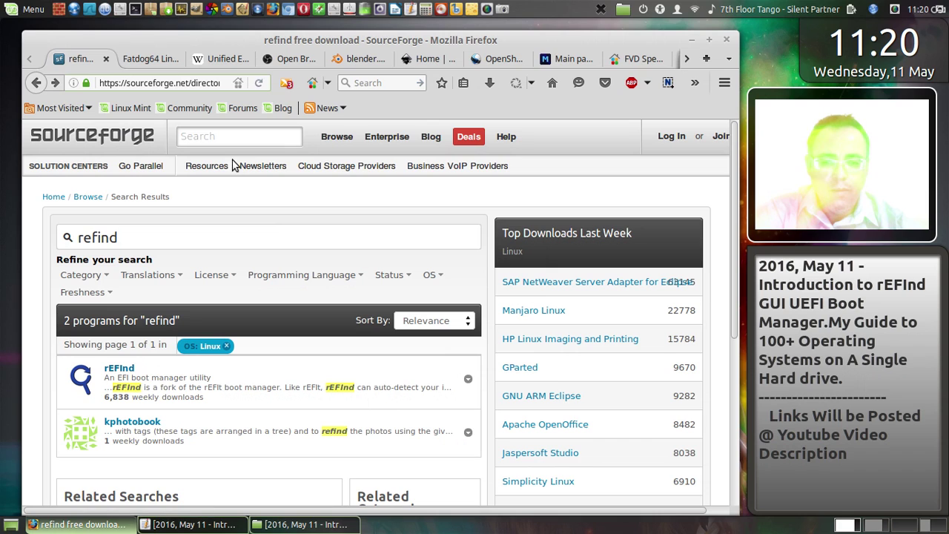
click(33, 83)
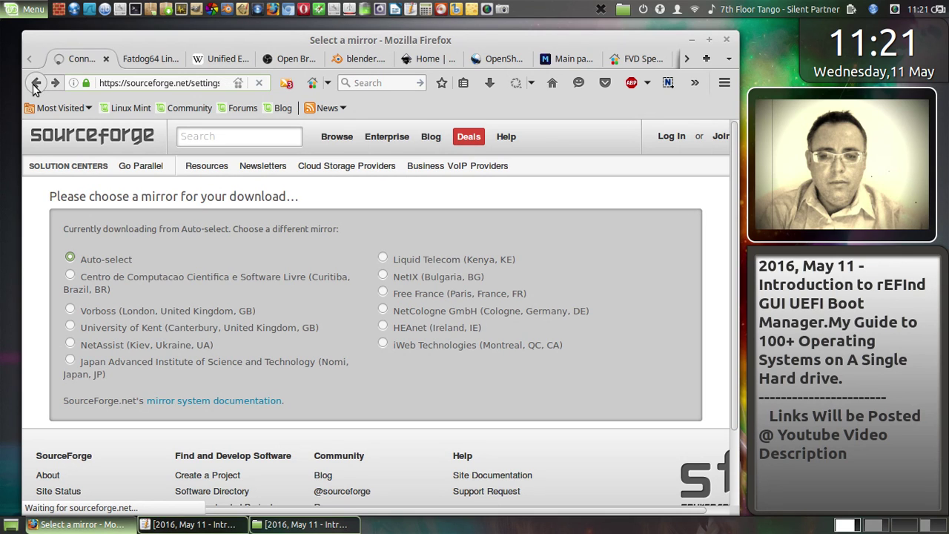
Step: Return to Workspace 1 and go back from the SourceForge mirror selection to the Getting rEFInd page
key(ctrl+alt+Up)
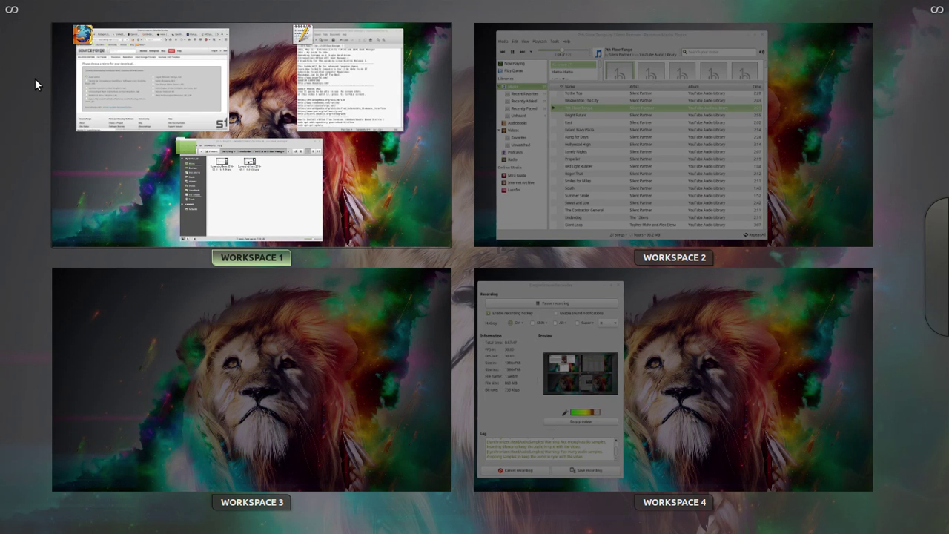
click(93, 83)
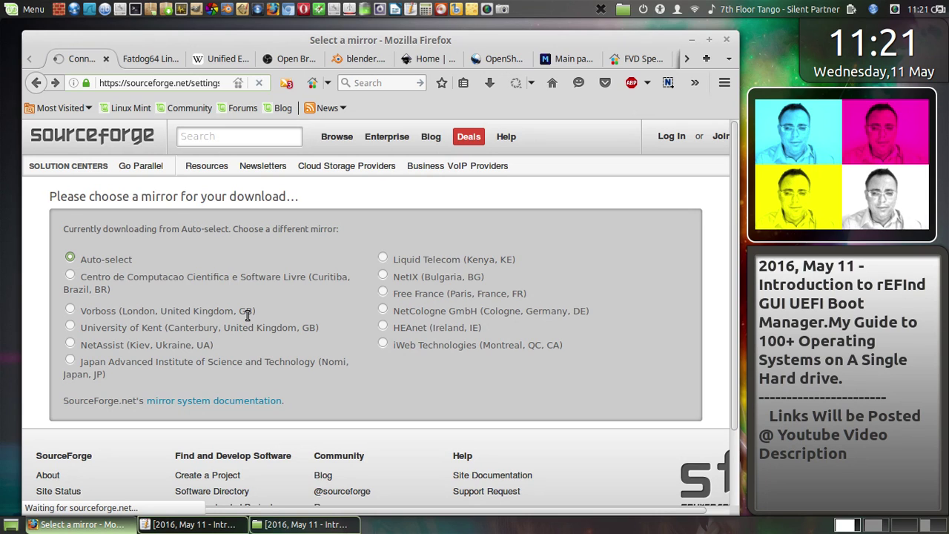
click(36, 84)
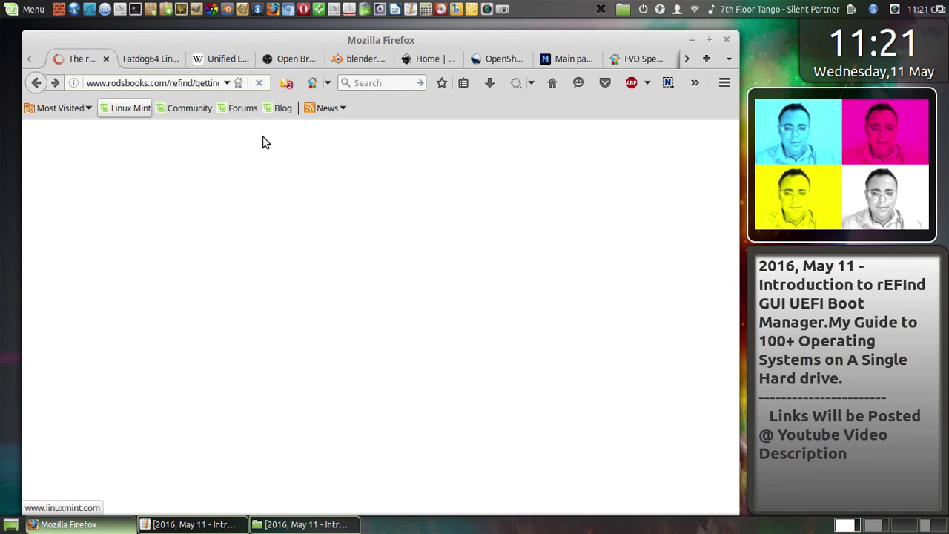
Step: Save a whole-screen screenshot of the Getting rEFInd page's heading area as 1.png in the project folder
scroll(285, 188, up, 3)
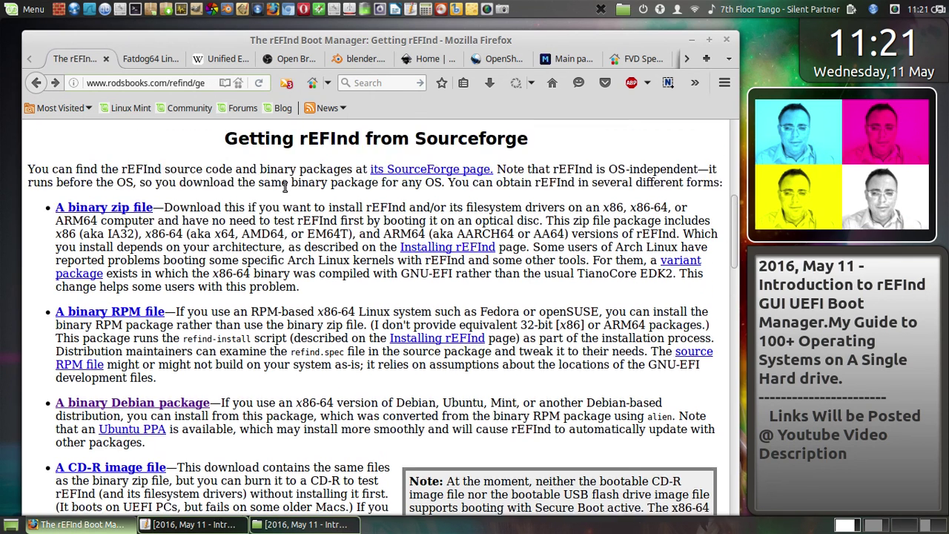
scroll(281, 185, up, 5)
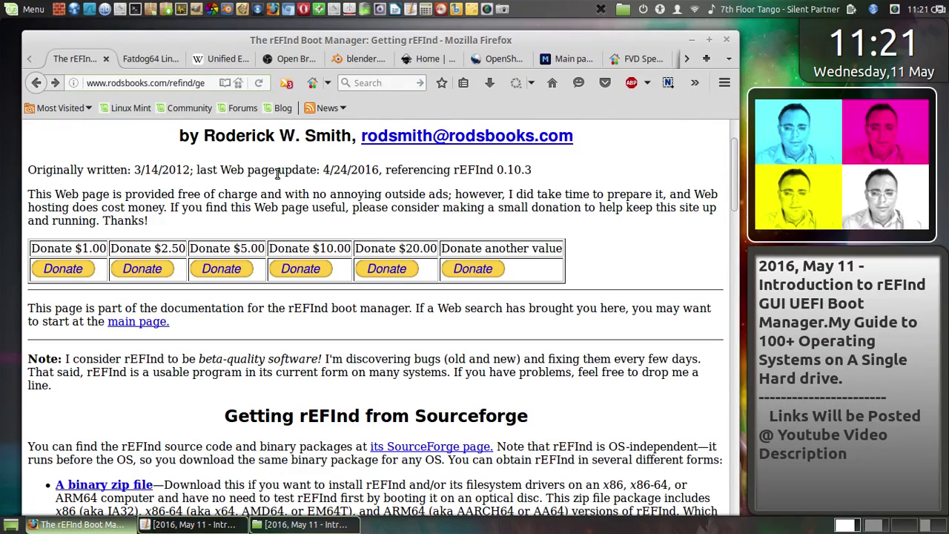
scroll(275, 169, up, 1)
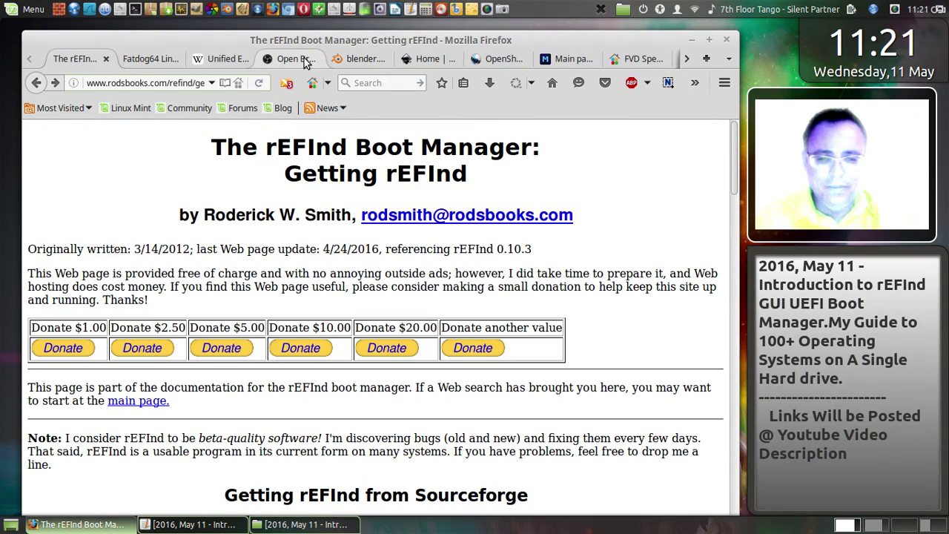
click(499, 11)
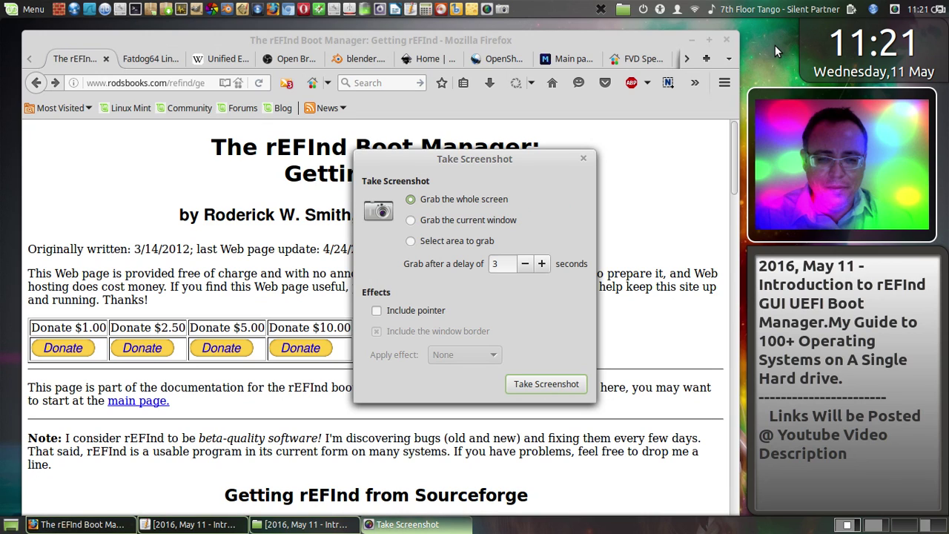
click(572, 391)
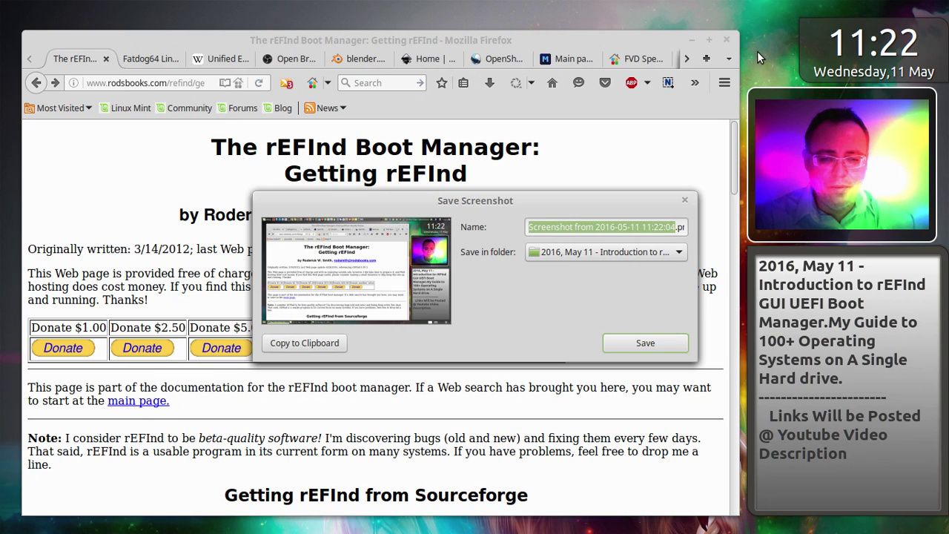
text(1)
key(Return)
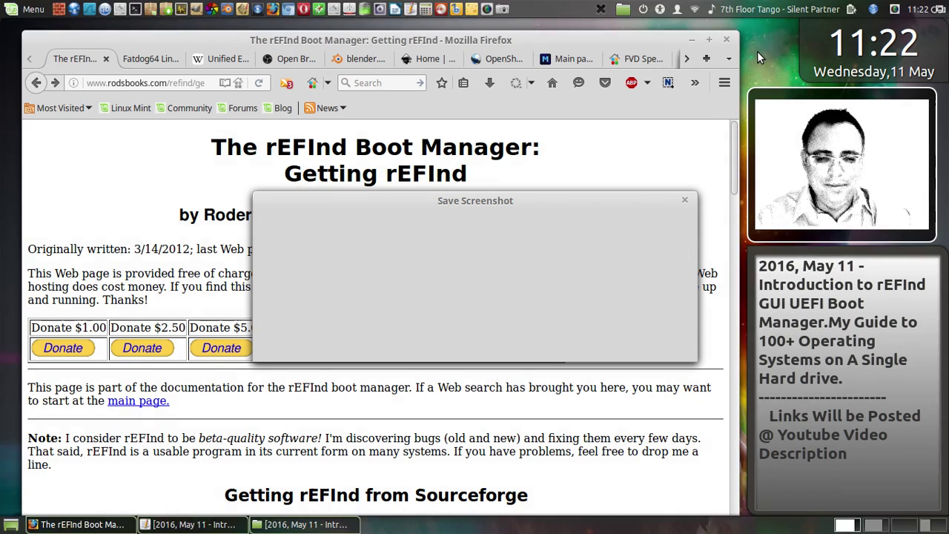
Step: Skim the rEFInd download packages and repository instructions, and go back to the rEFInd Boot Manager main page
scroll(695, 171, down, 2)
scroll(695, 171, down, 15)
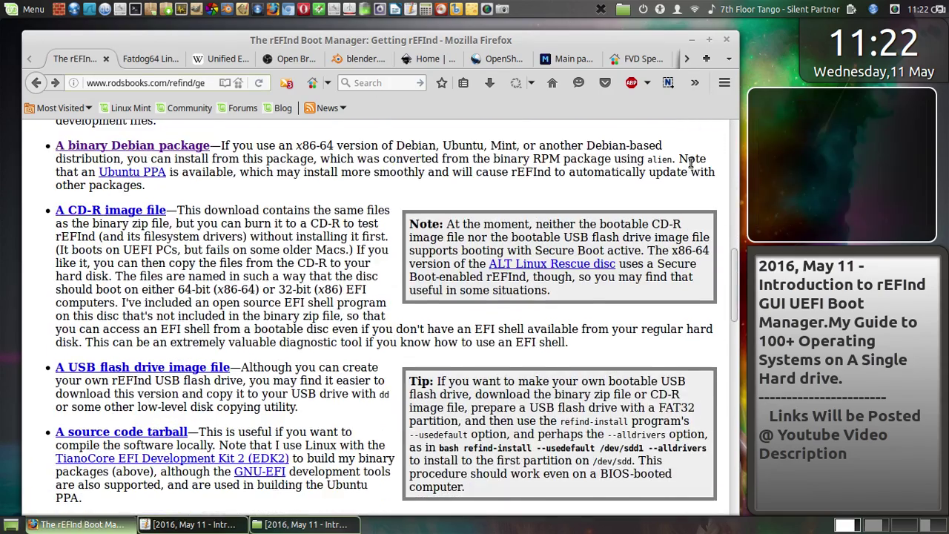
scroll(690, 163, down, 3)
scroll(690, 162, down, 18)
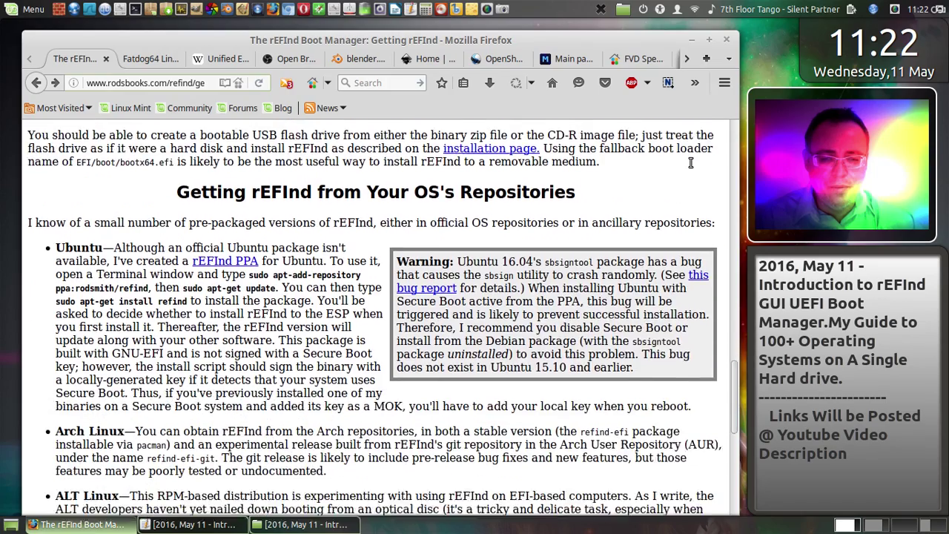
scroll(689, 165, up, 20)
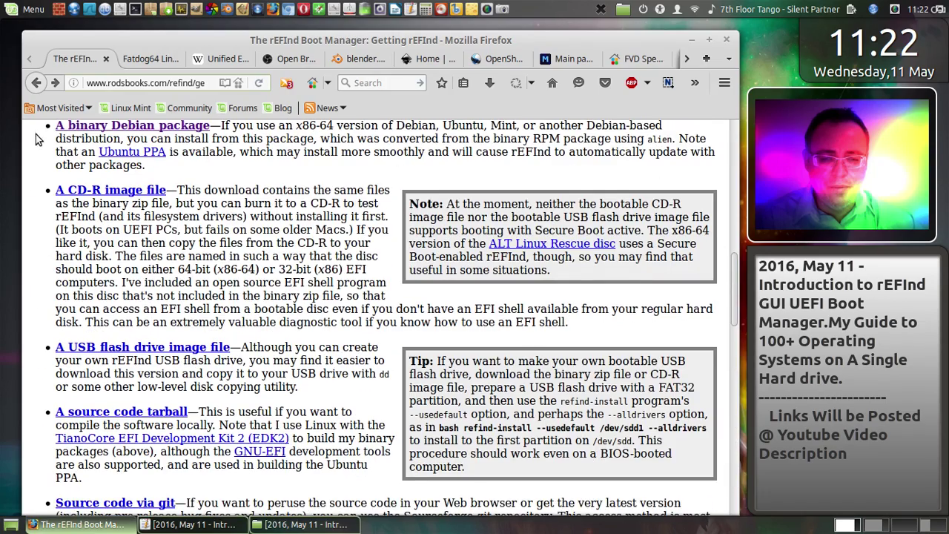
click(37, 83)
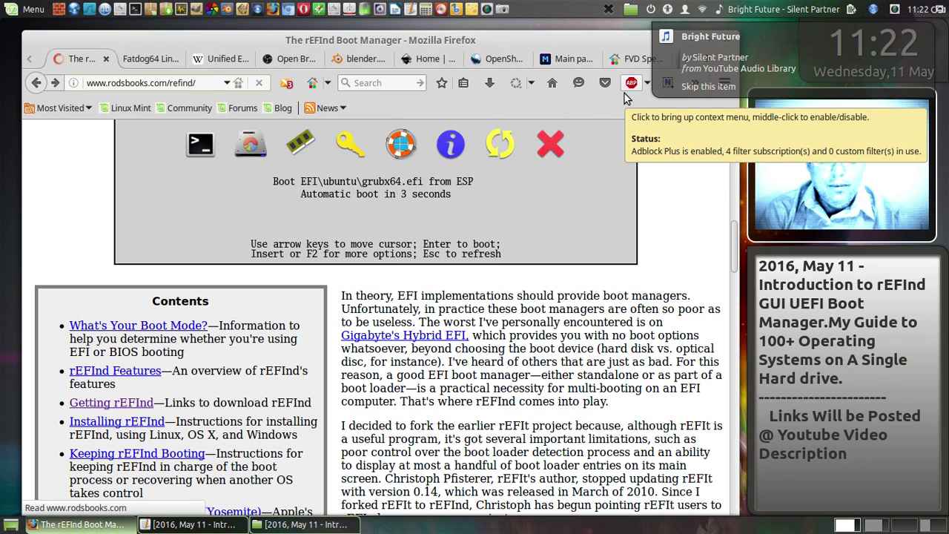
Step: Examine the sample rEFInd boot menu image on the main page, including its operating system and tool icons
scroll(642, 126, up, 5)
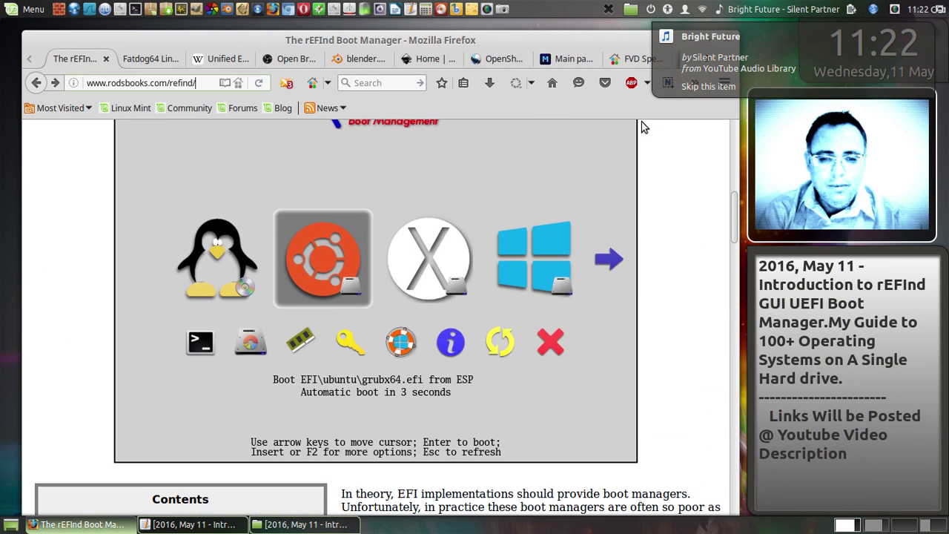
scroll(642, 121, up, 2)
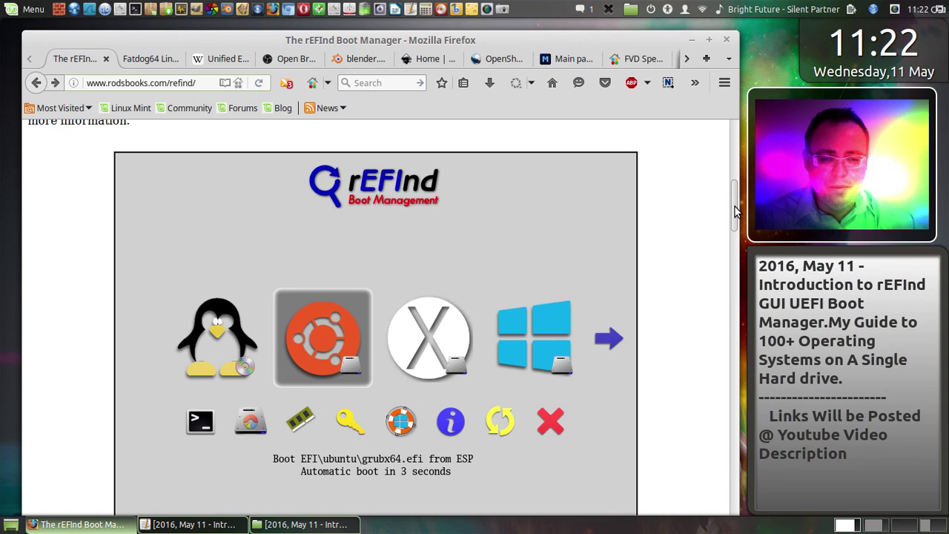
scroll(736, 212, down, 1)
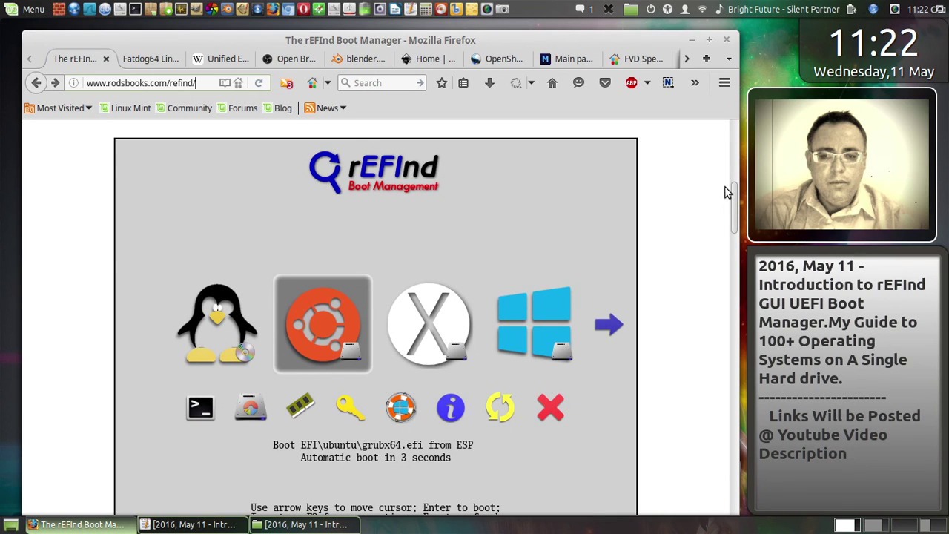
scroll(734, 196, down, 1)
scroll(736, 202, down, 1)
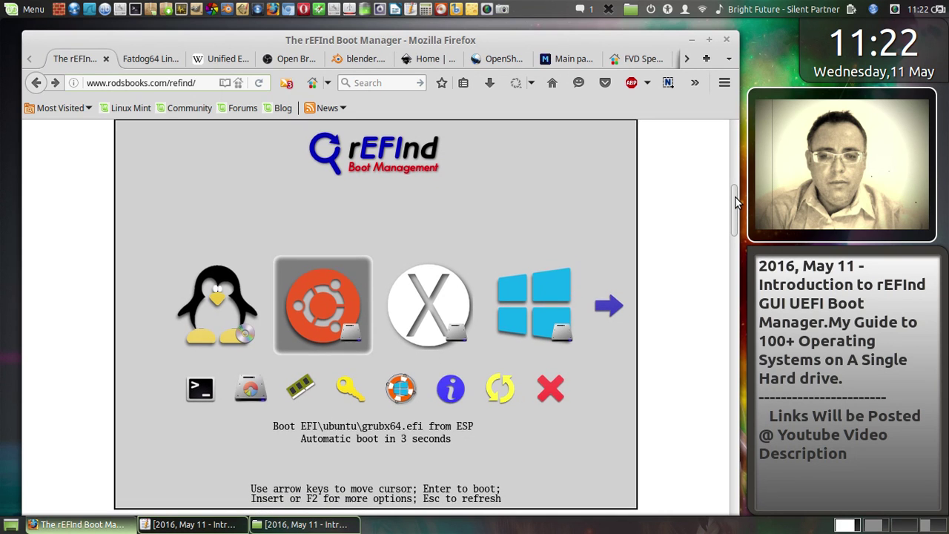
scroll(736, 201, up, 1)
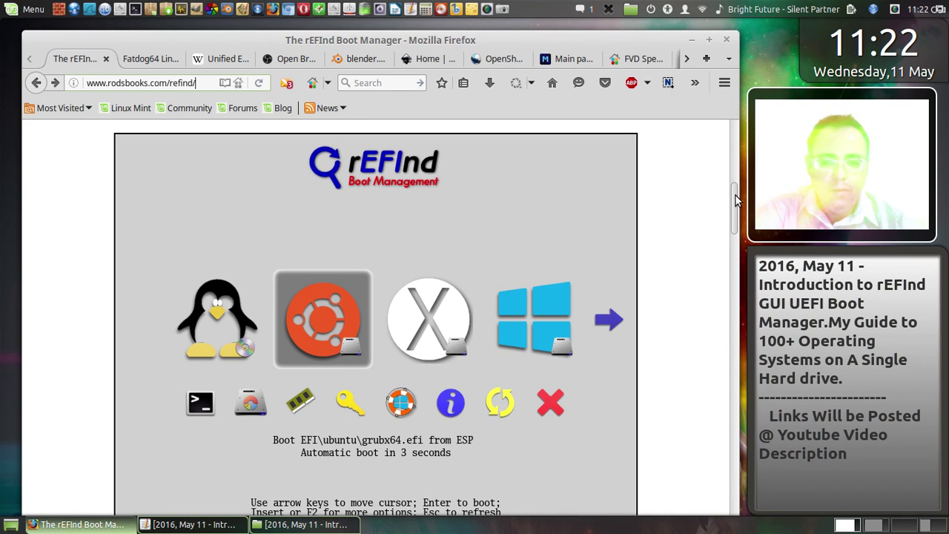
scroll(736, 201, down, 1)
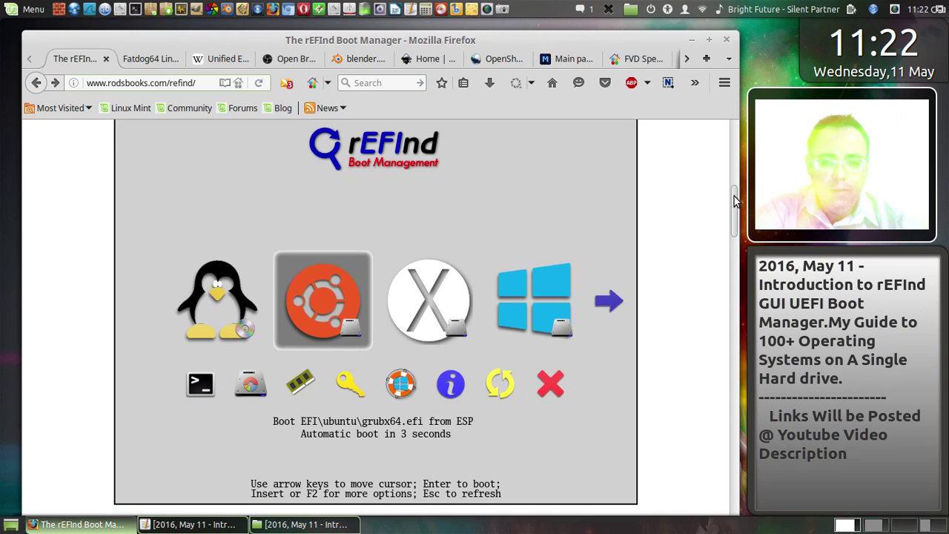
scroll(736, 201, down, 1)
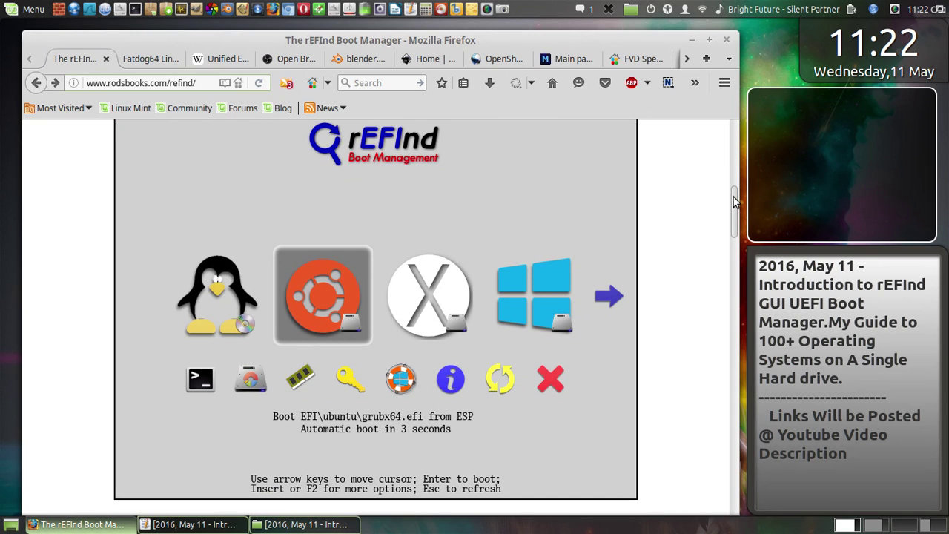
scroll(732, 198, up, 2)
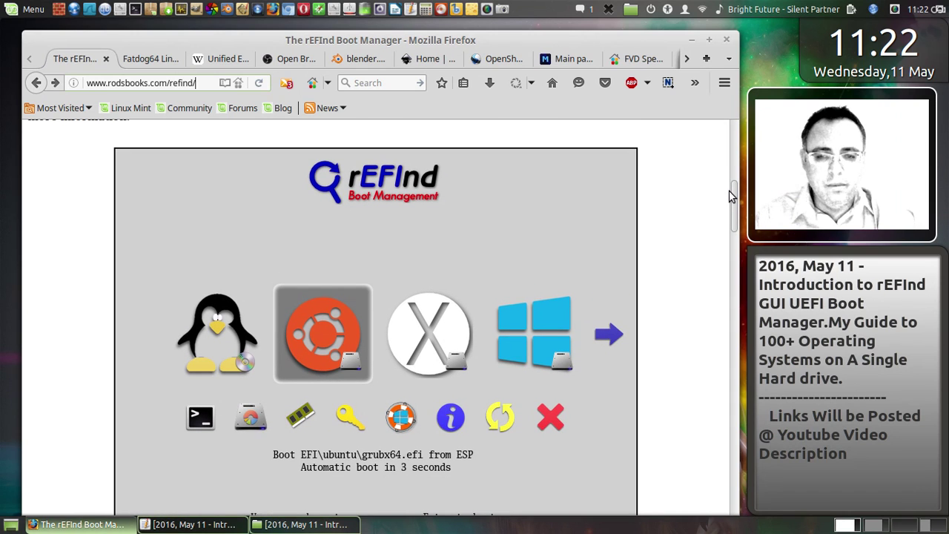
scroll(729, 197, down, 1)
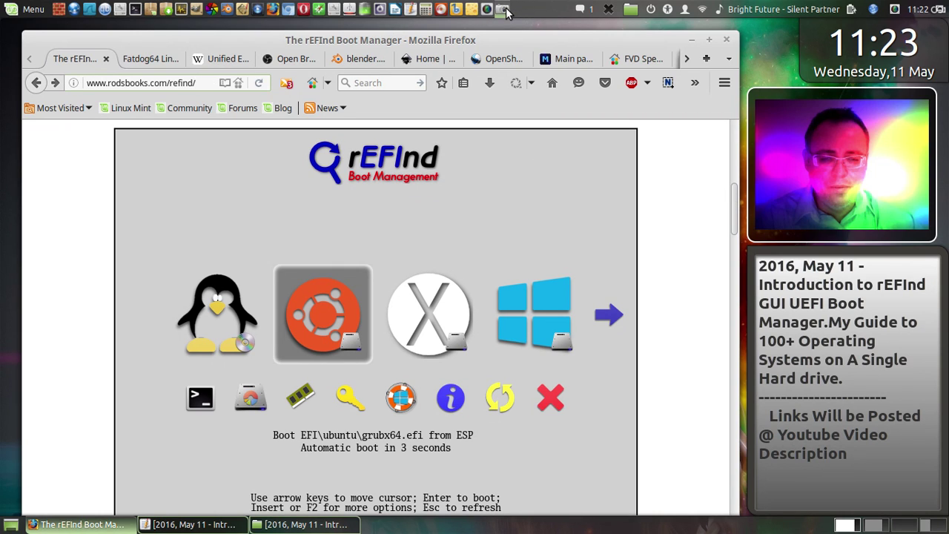
Step: Save a whole-screen screenshot of the rEFInd boot menu image as 1.png, overwriting the existing file in the project folder
click(768, 45)
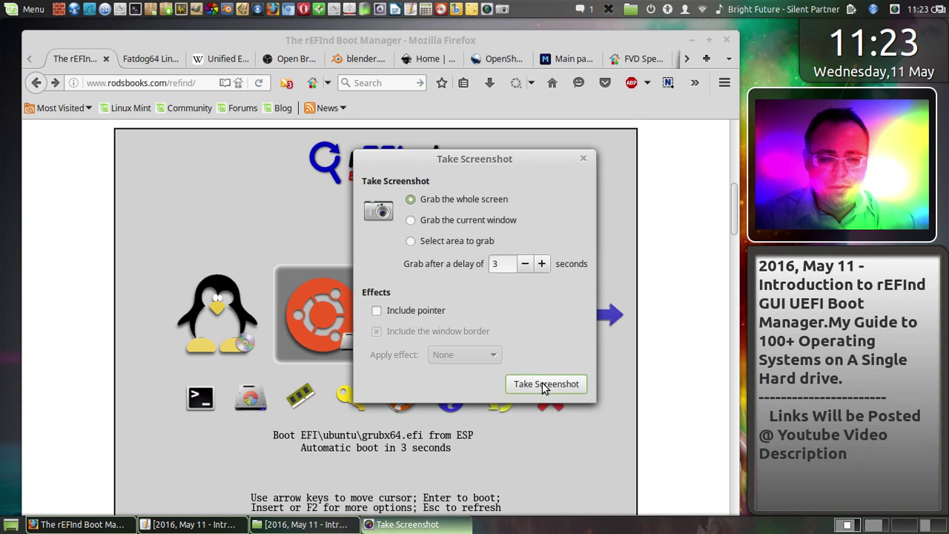
click(545, 386)
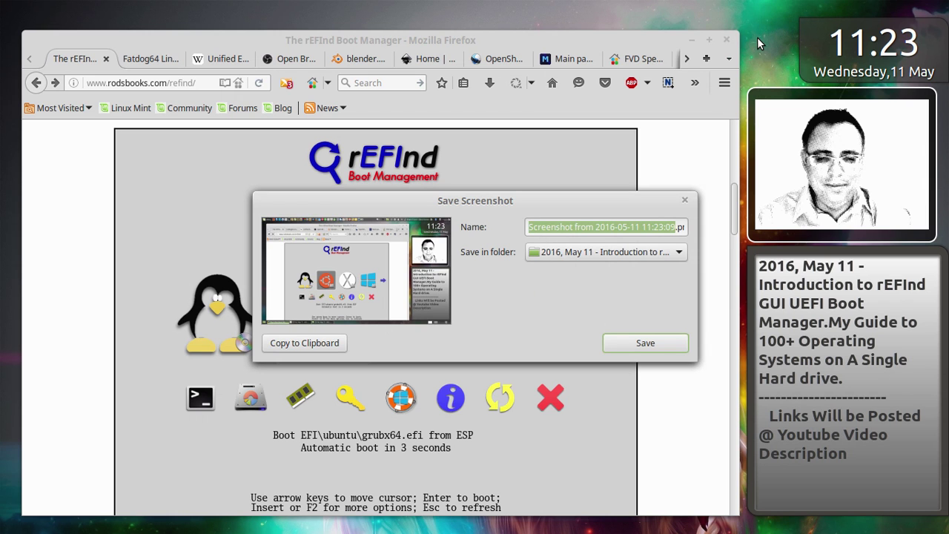
text(2.png)
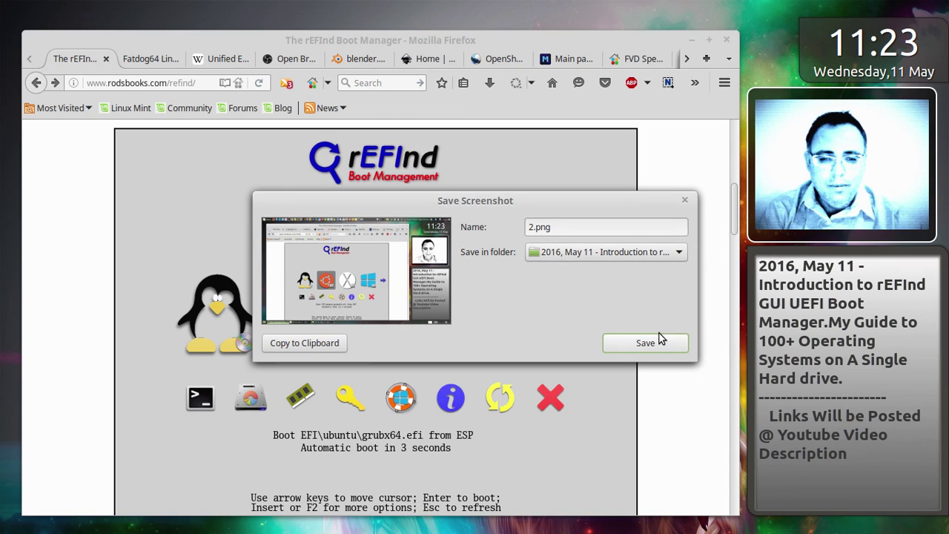
key(BackSpace)
text(1)
click(650, 338)
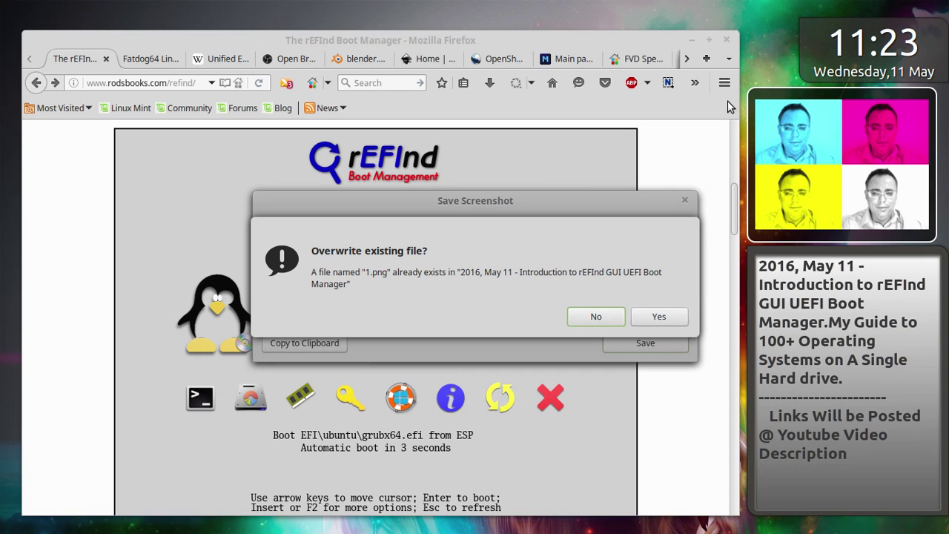
click(674, 319)
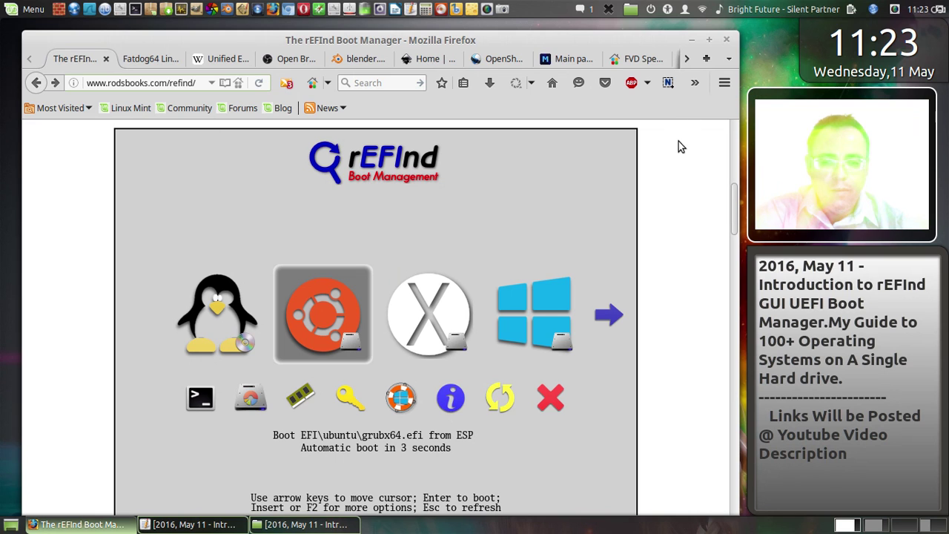
Step: Save a whole-screen screenshot of the rEFInd main page's title and introduction as 2.png in the project folder
scroll(681, 152, up, 5)
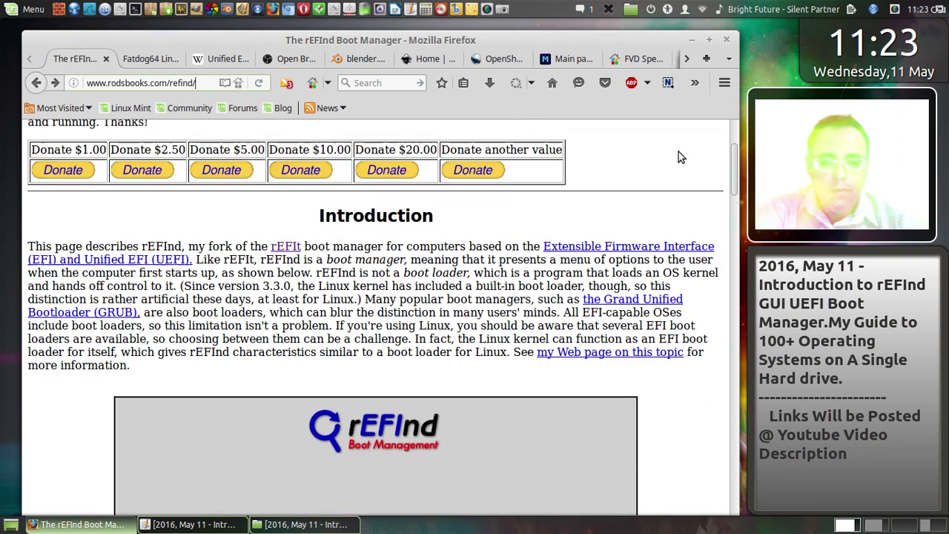
scroll(680, 157, up, 4)
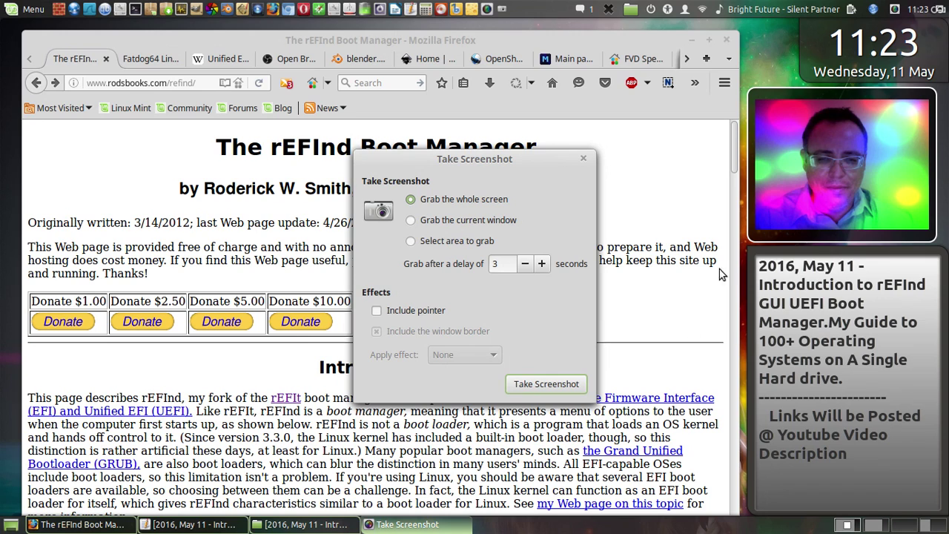
click(582, 379)
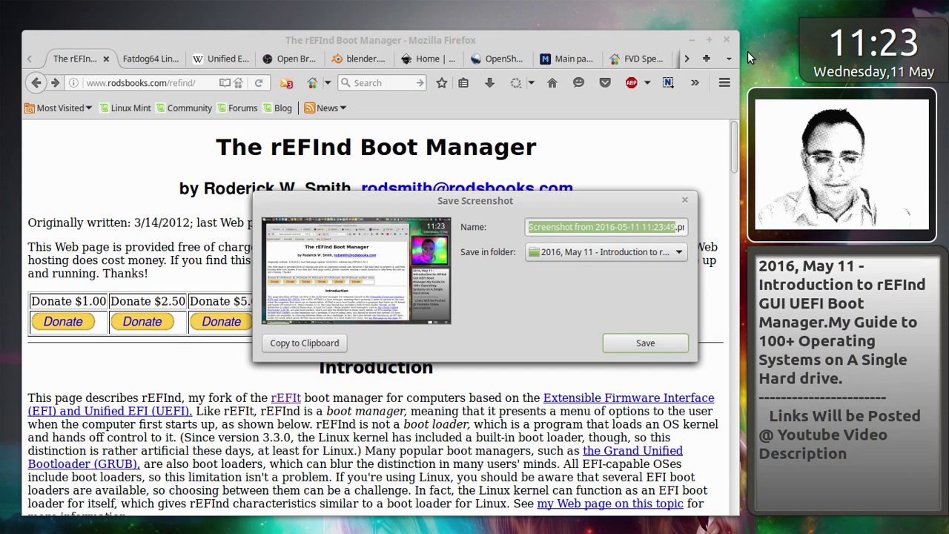
text(2)
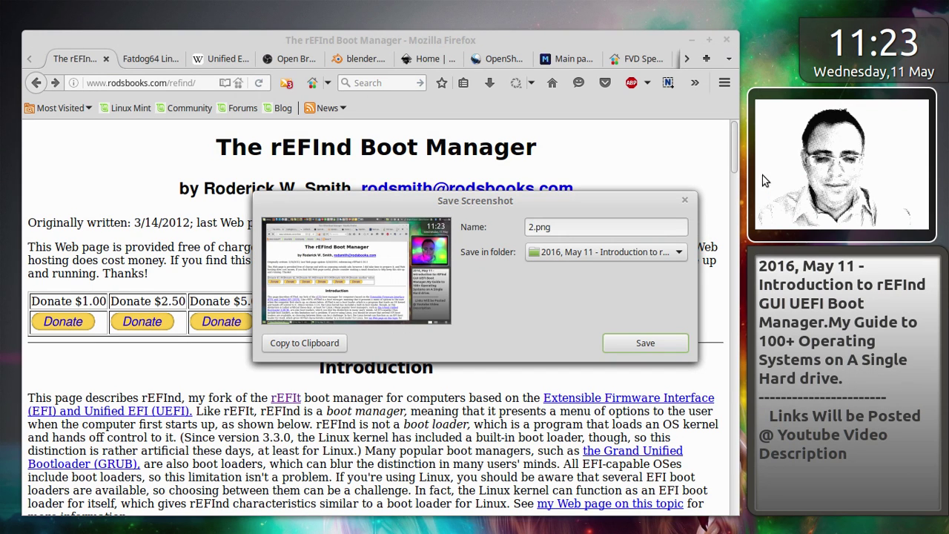
click(678, 344)
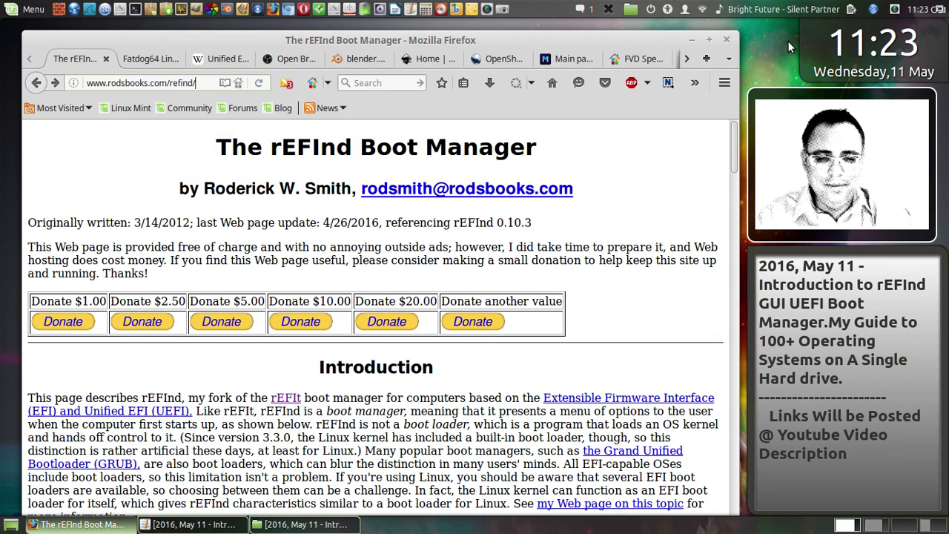
Step: Close the rEFInd page and save a whole-screen screenshot of the Fatdog64 Linux home page as 3.png in the project folder
click(106, 60)
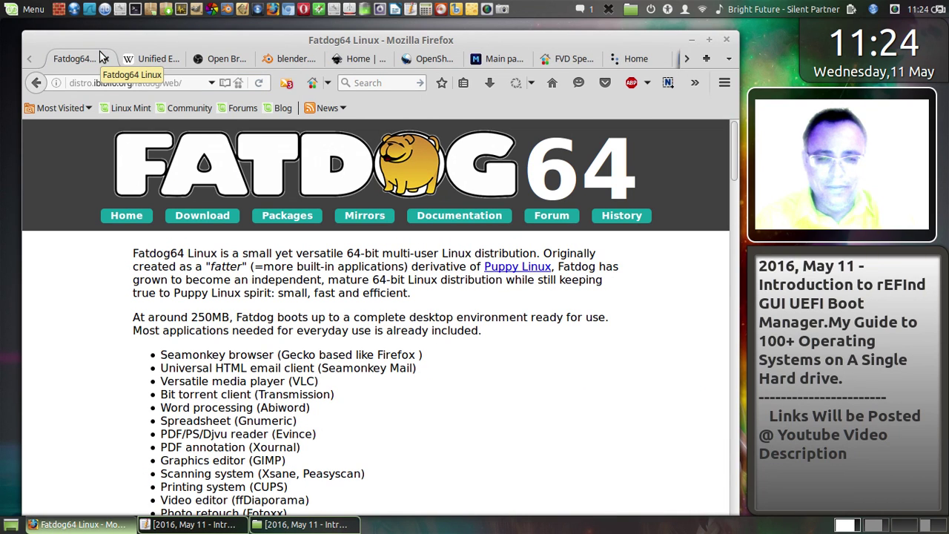
click(504, 9)
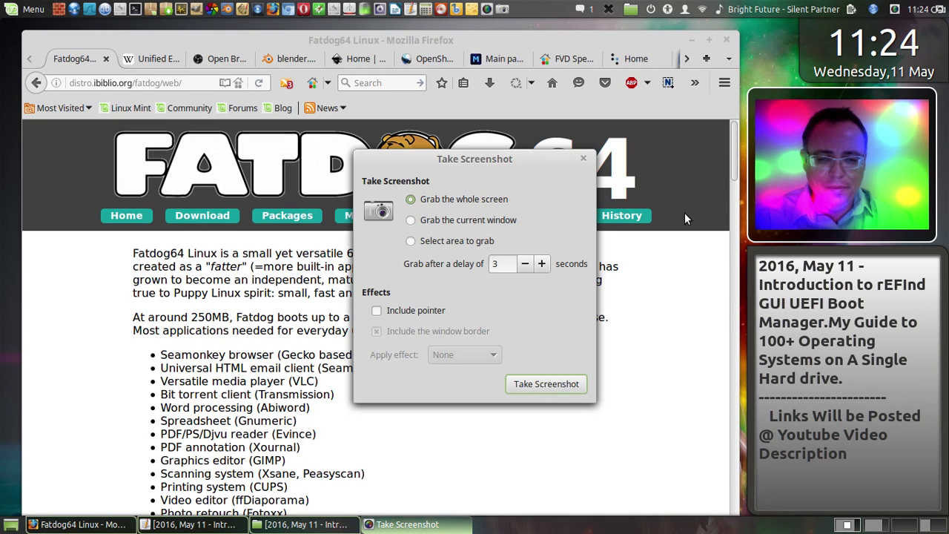
click(564, 386)
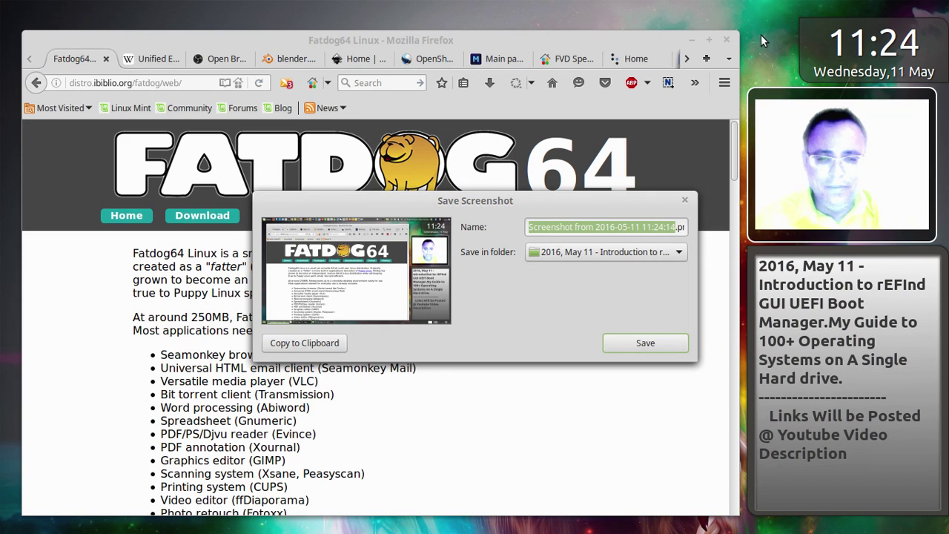
text(3)
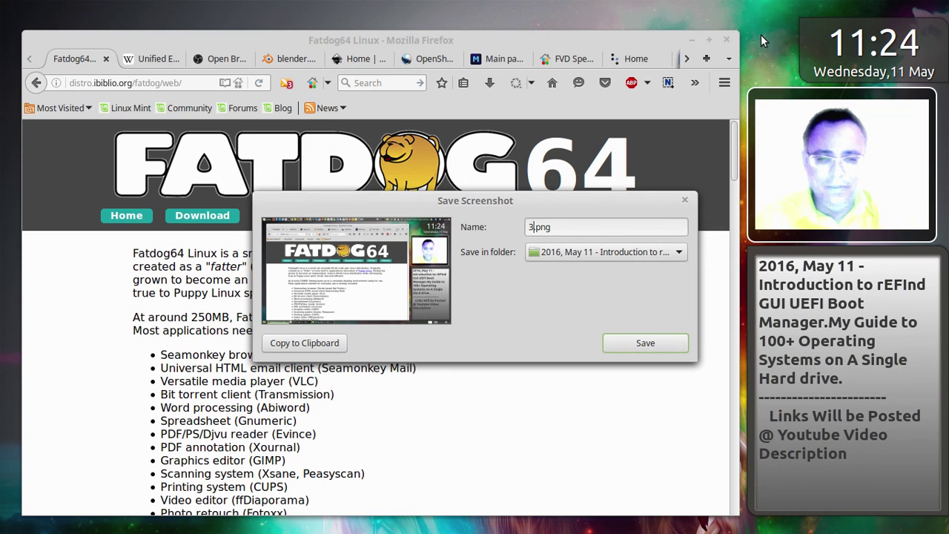
click(682, 343)
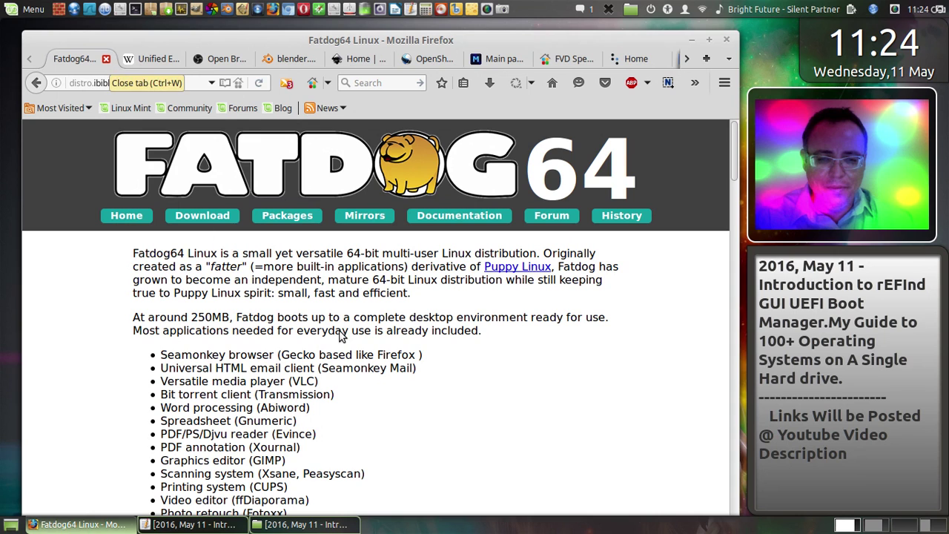
Step: Examine the Fatdog64 page's application list, installation and bootable media notes, and sample desktop image
scroll(385, 356, down, 4)
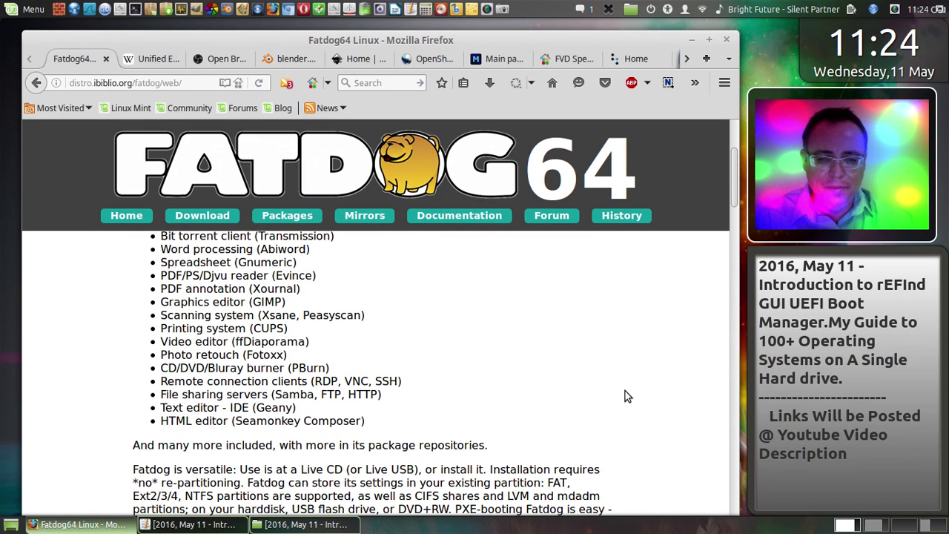
scroll(625, 396, down, 4)
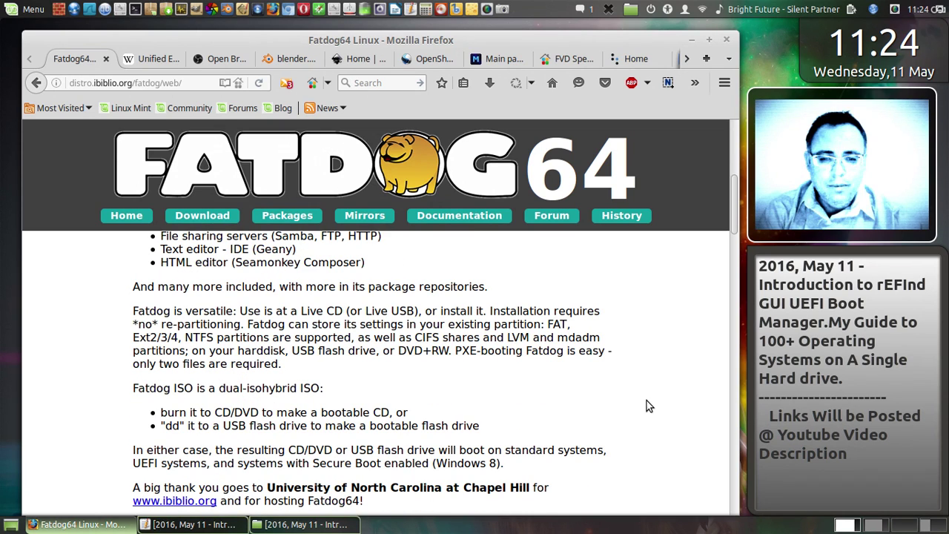
scroll(647, 405, down, 1)
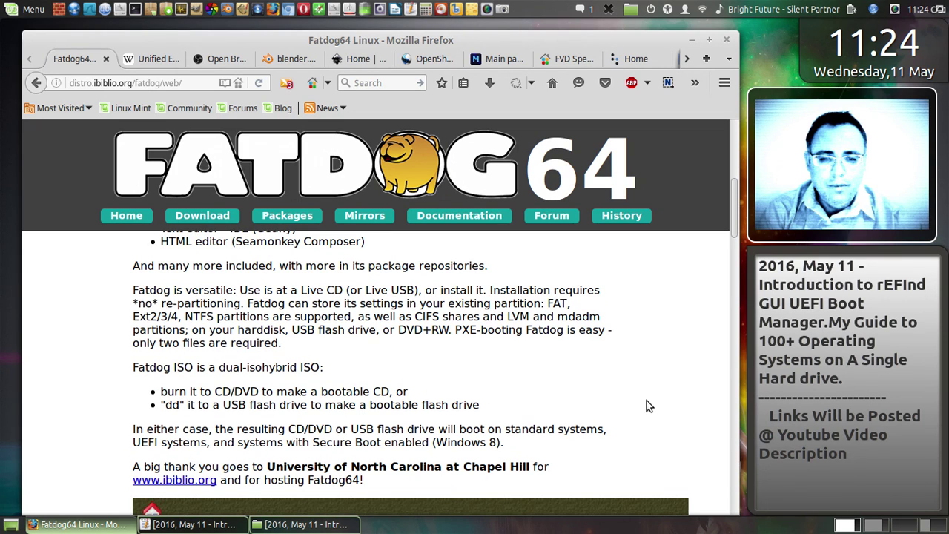
scroll(647, 406, down, 2)
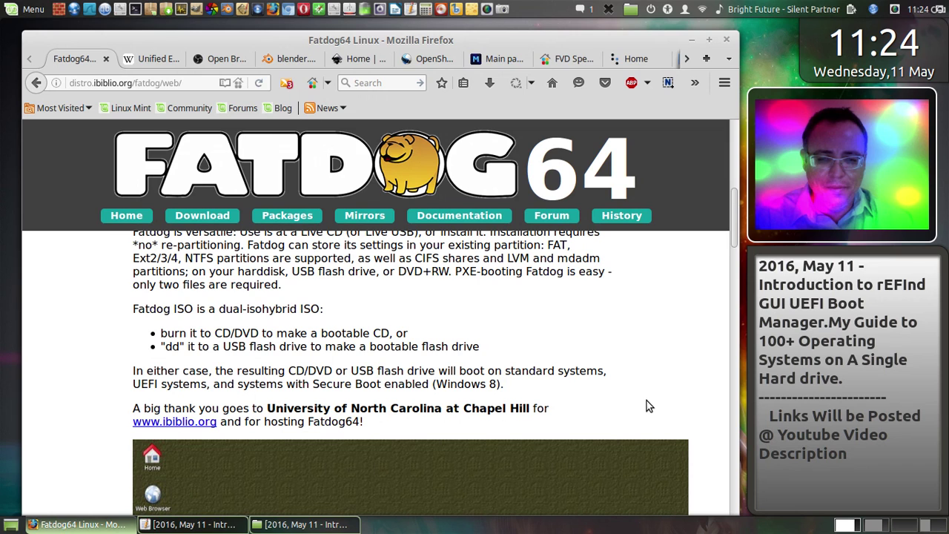
scroll(646, 406, down, 1)
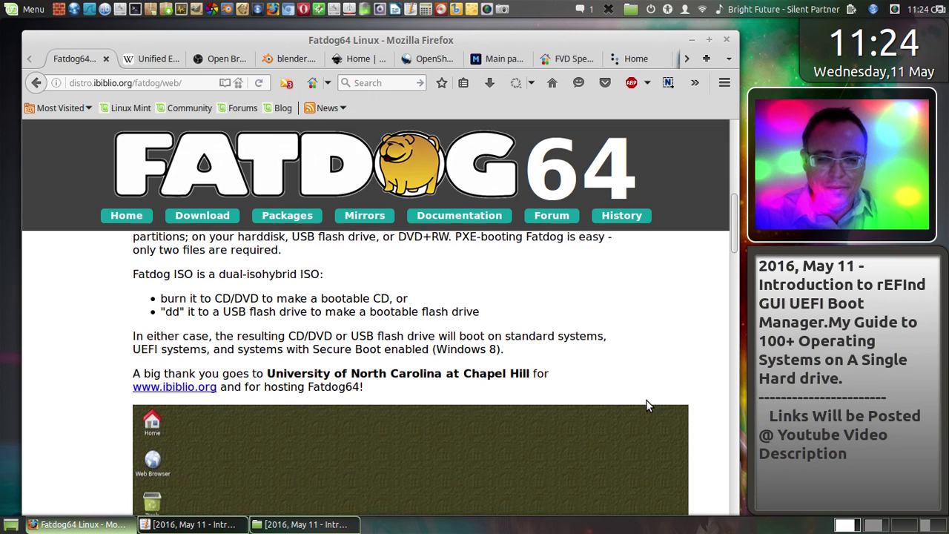
scroll(646, 405, down, 1)
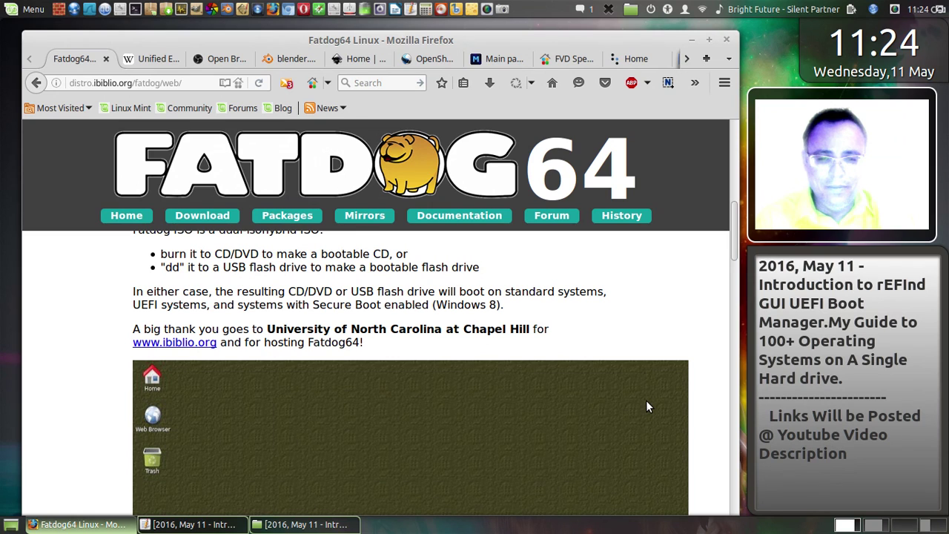
scroll(646, 401, down, 3)
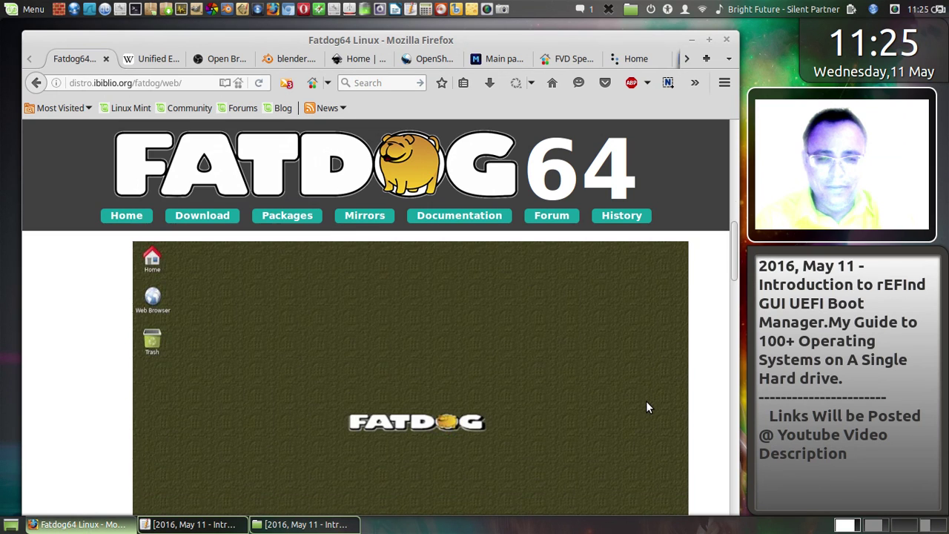
scroll(646, 400, up, 3)
scroll(646, 400, down, 1)
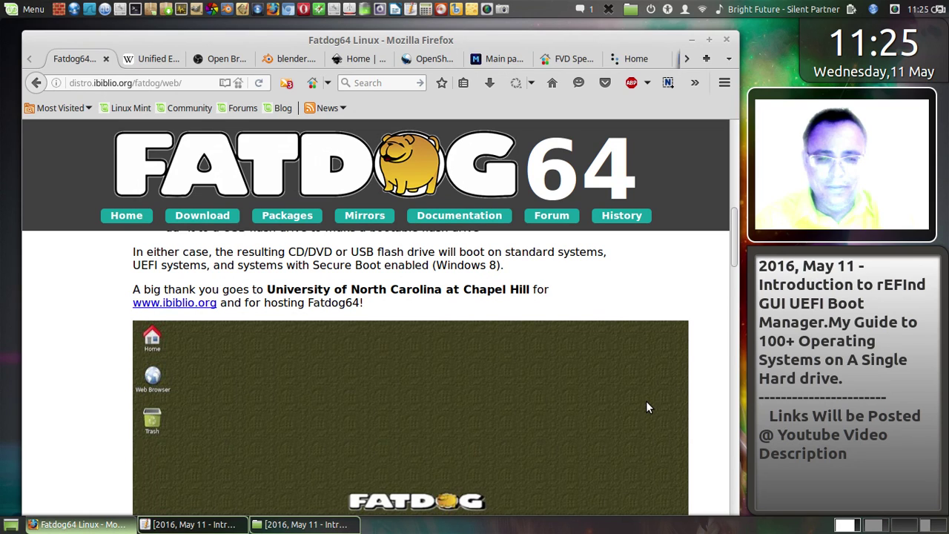
scroll(646, 404, down, 4)
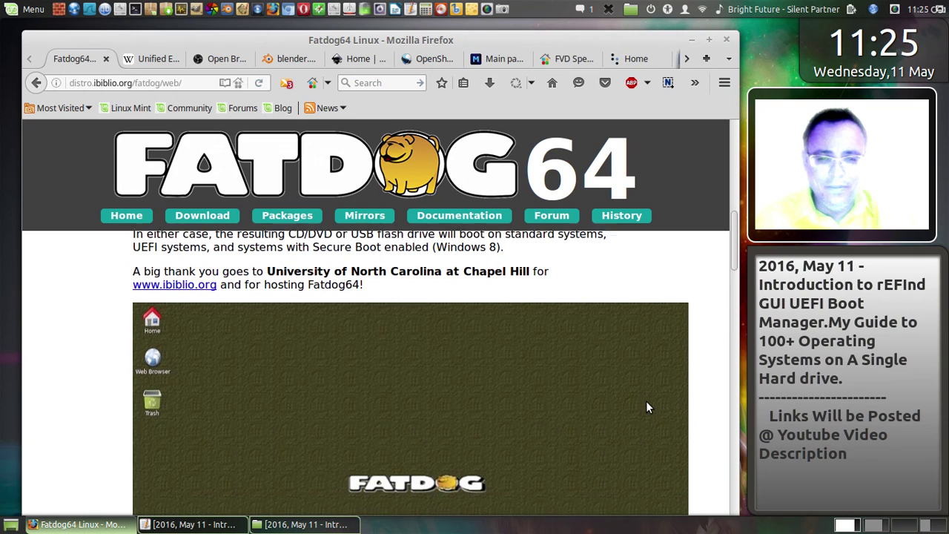
scroll(645, 407, down, 1)
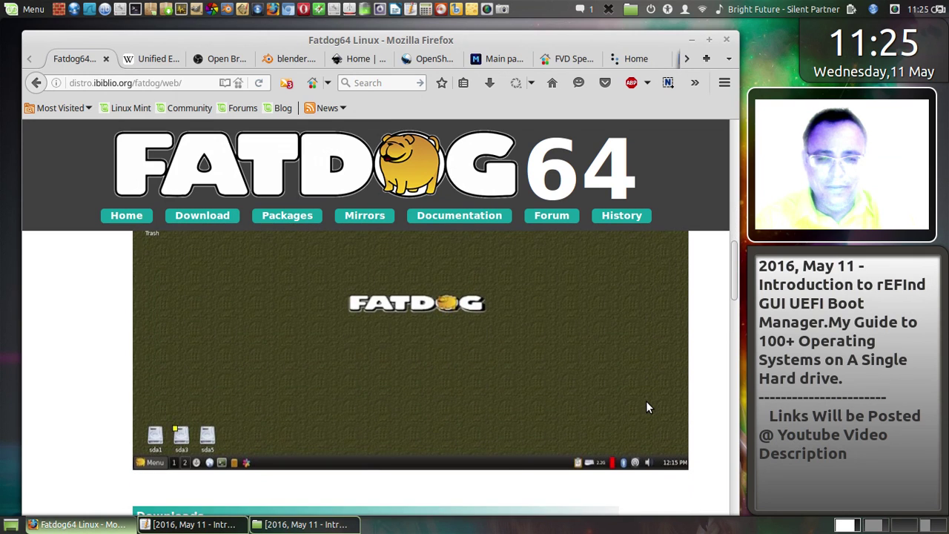
Step: Read the Fatdog64 page's Downloads, Packages, Mirrors, Documentation, Forum, History and Legalese sections
scroll(646, 407, down, 3)
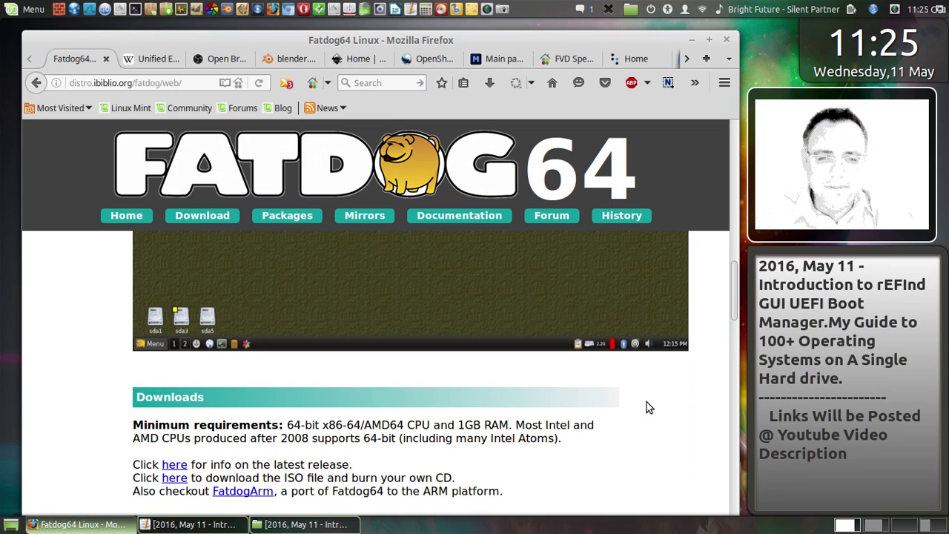
scroll(646, 406, down, 2)
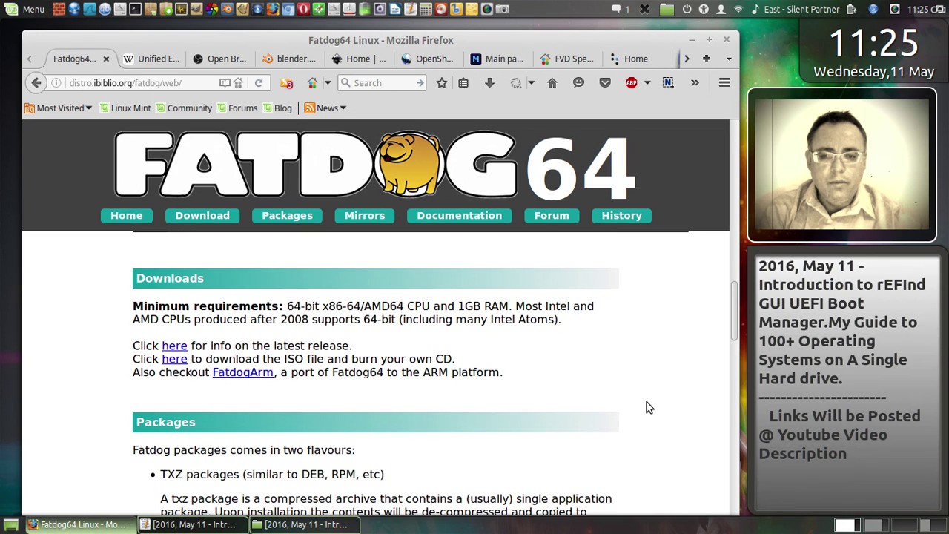
scroll(646, 402, down, 2)
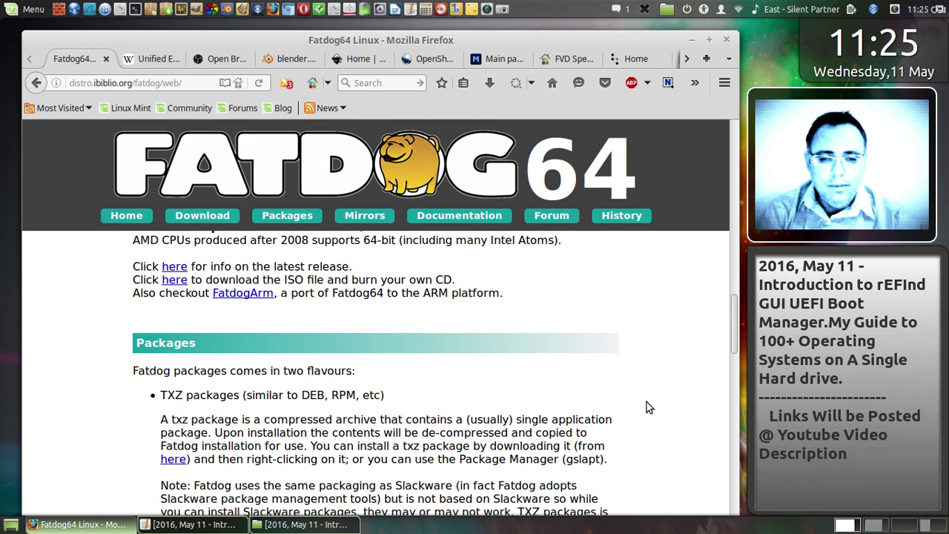
scroll(646, 402, down, 3)
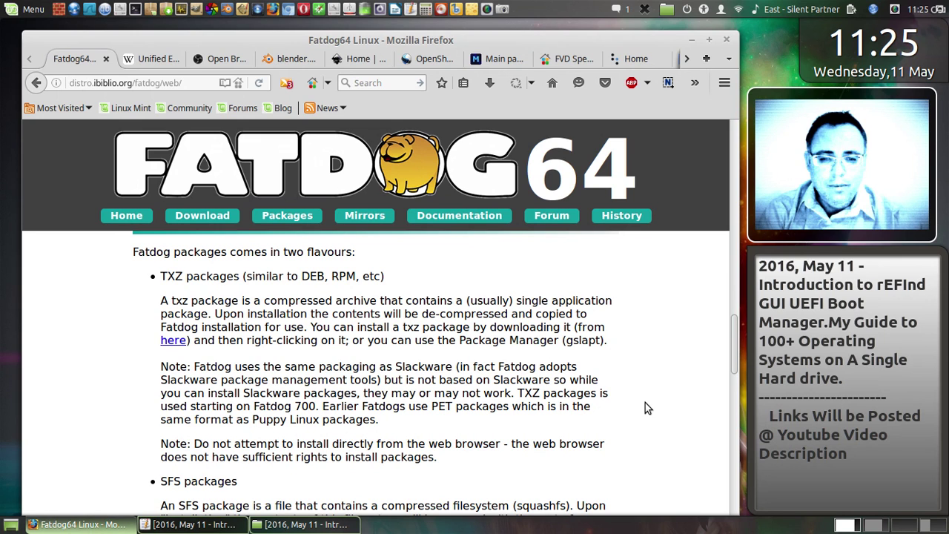
scroll(645, 402, down, 2)
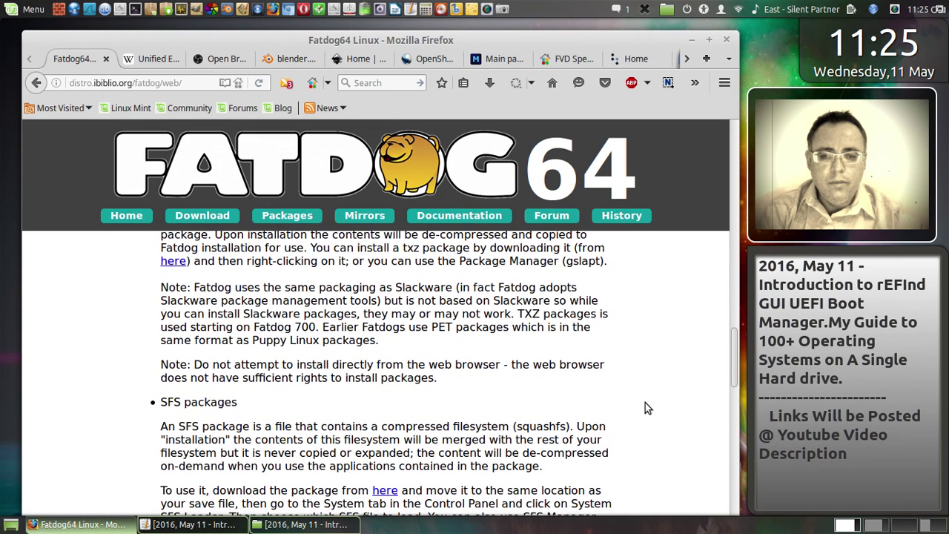
scroll(645, 402, down, 3)
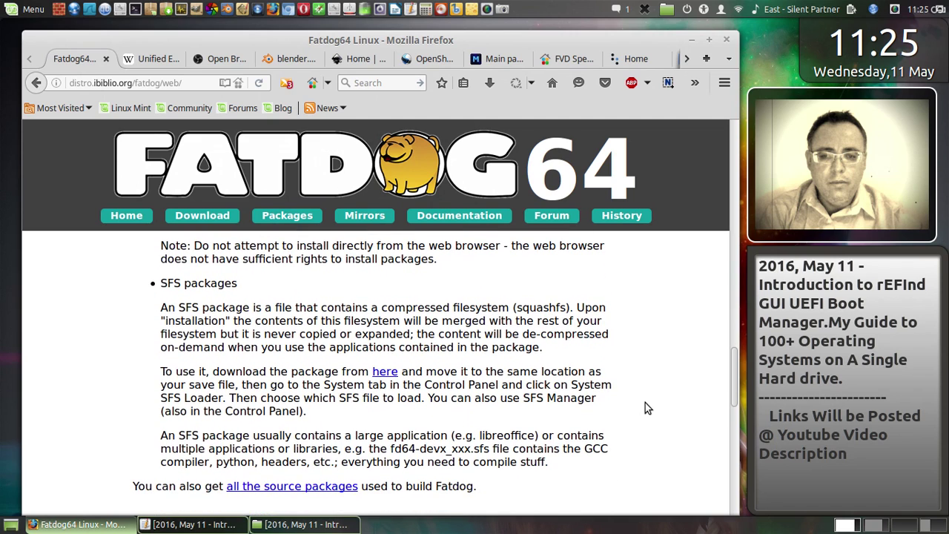
scroll(645, 408, down, 2)
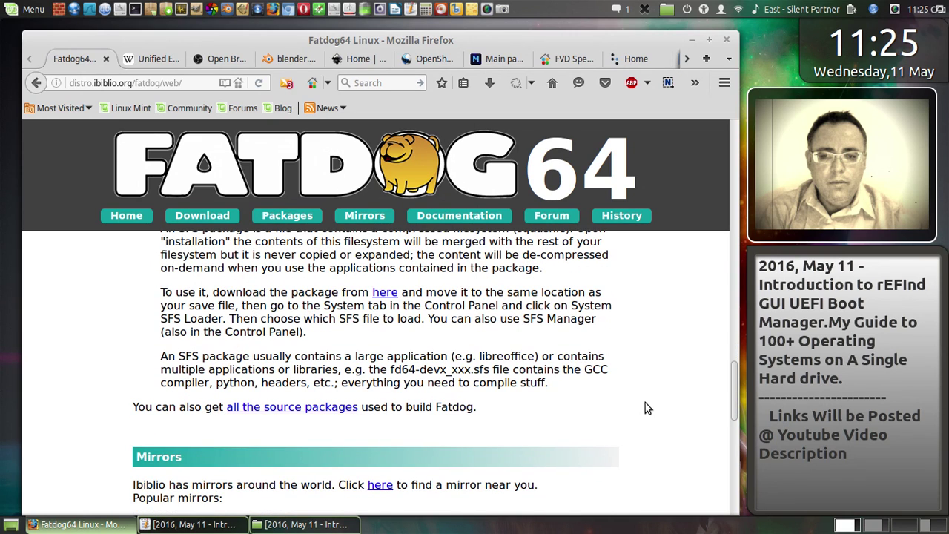
scroll(645, 408, down, 3)
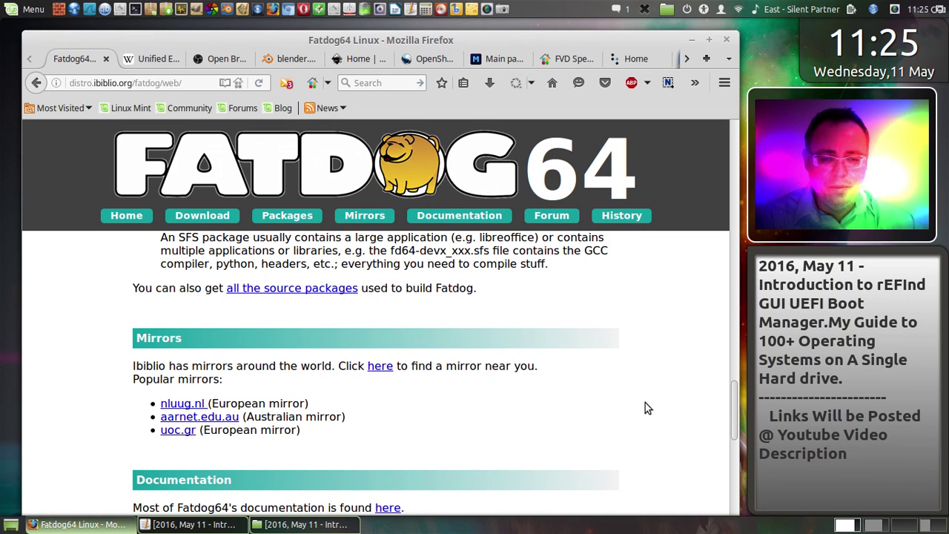
scroll(645, 402, down, 1)
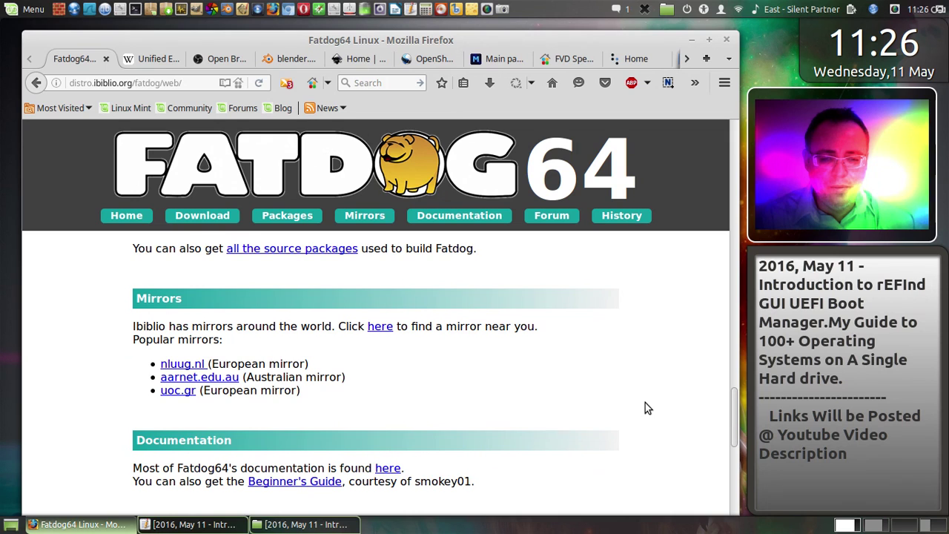
scroll(645, 407, down, 2)
scroll(645, 407, down, 2)
scroll(645, 407, down, 1)
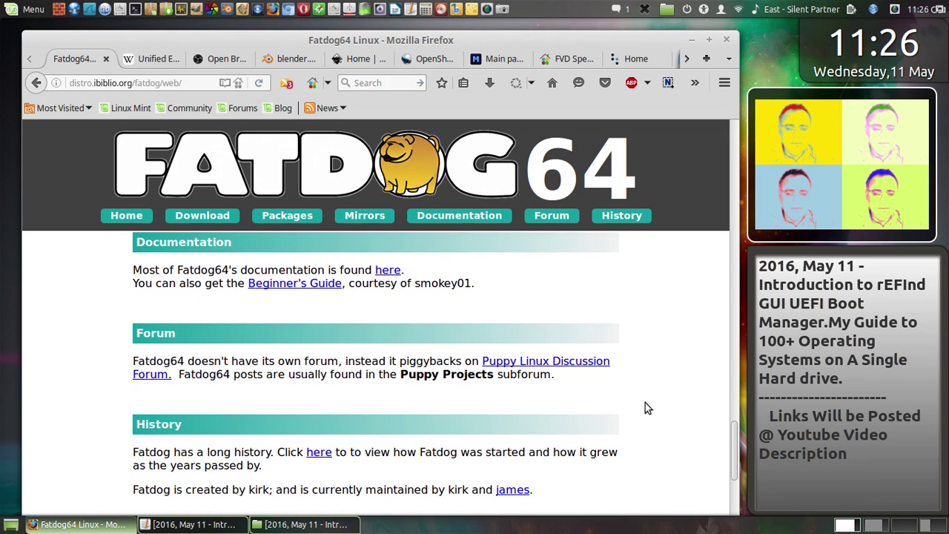
scroll(645, 408, down, 5)
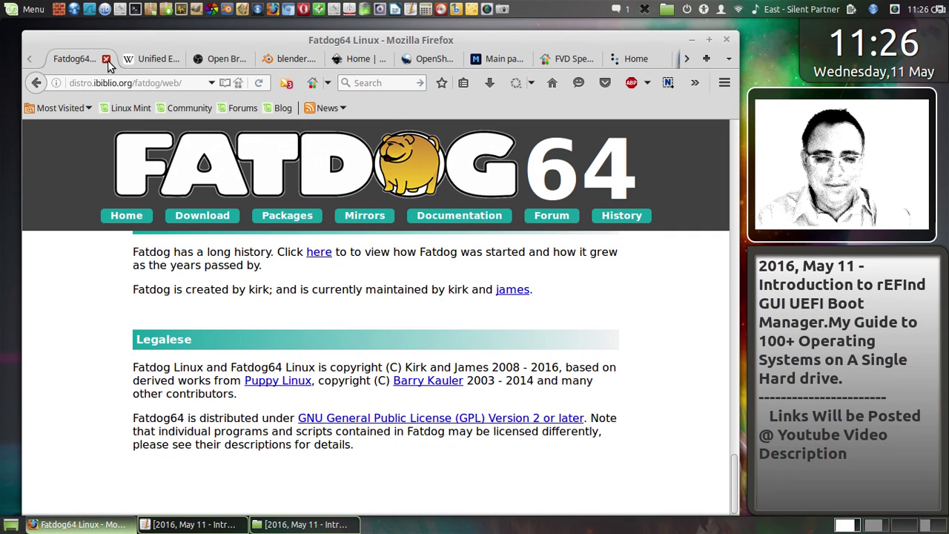
Step: Close the Fatdog64 page to bring up the UEFI Wikipedia article, and briefly check the link list in the video notes document
key(ctrl+w)
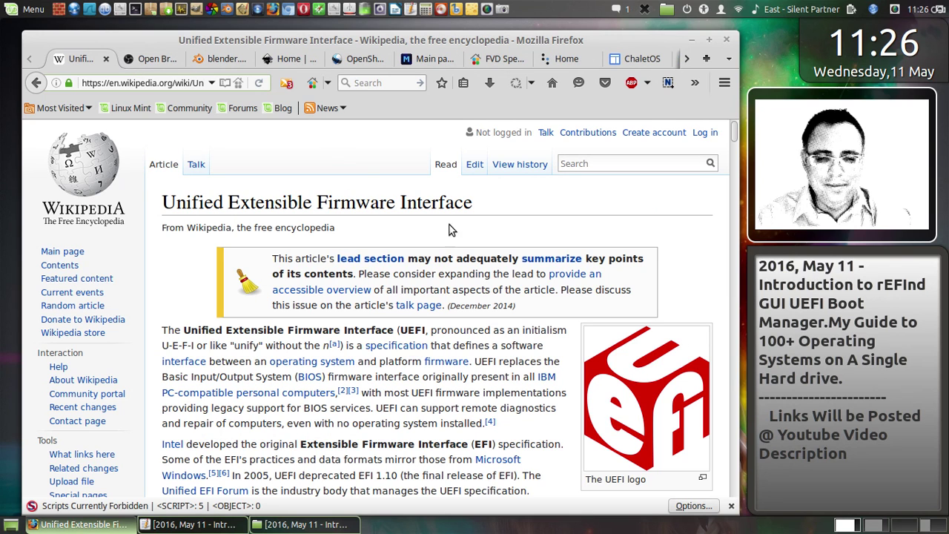
scroll(668, 280, down, 2)
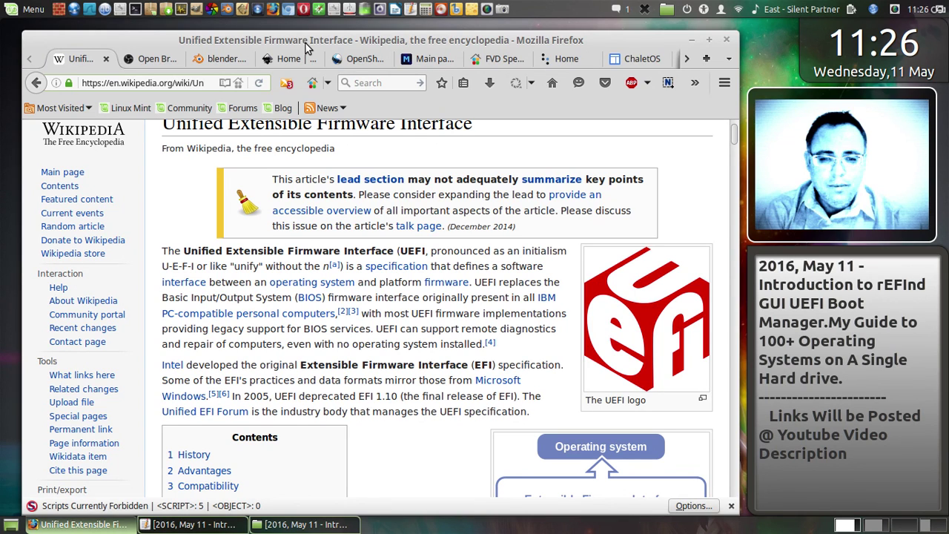
click(162, 526)
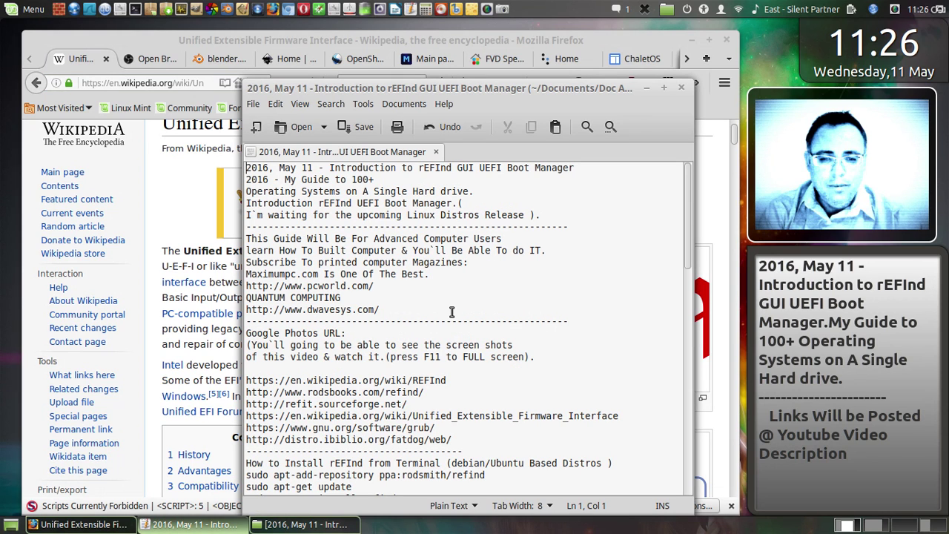
scroll(452, 311, down, 2)
scroll(453, 310, up, 2)
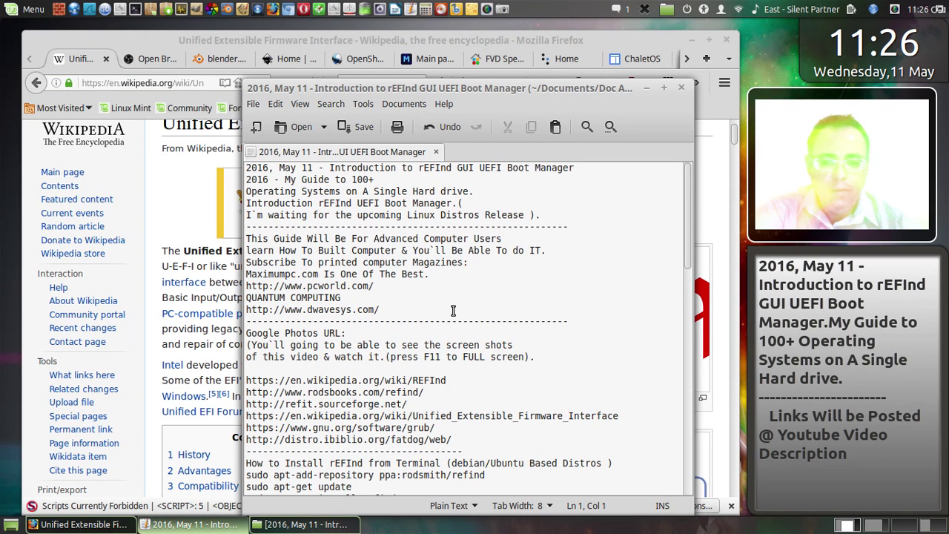
click(649, 88)
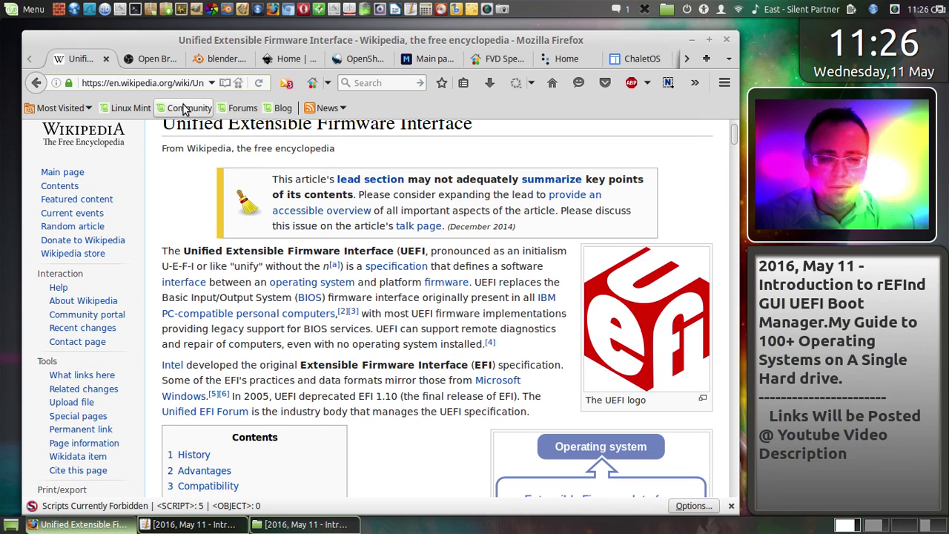
Step: Save a whole-screen screenshot of the Unified Extensible Firmware Interface article in the project folder and close the article
click(503, 10)
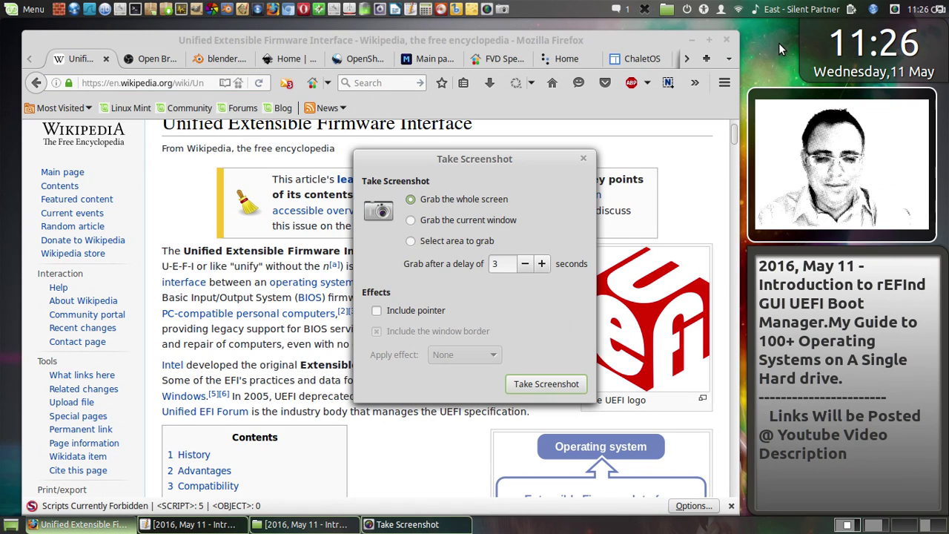
click(548, 385)
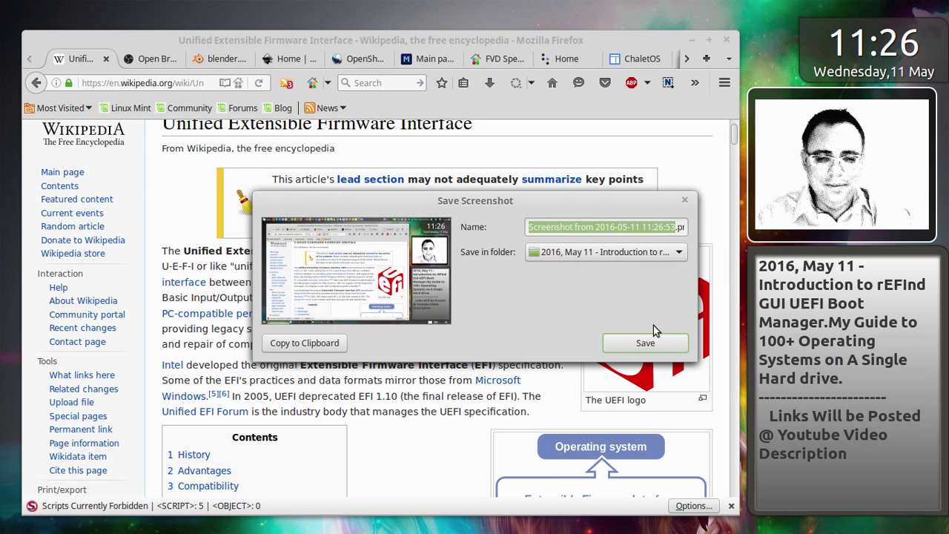
click(639, 341)
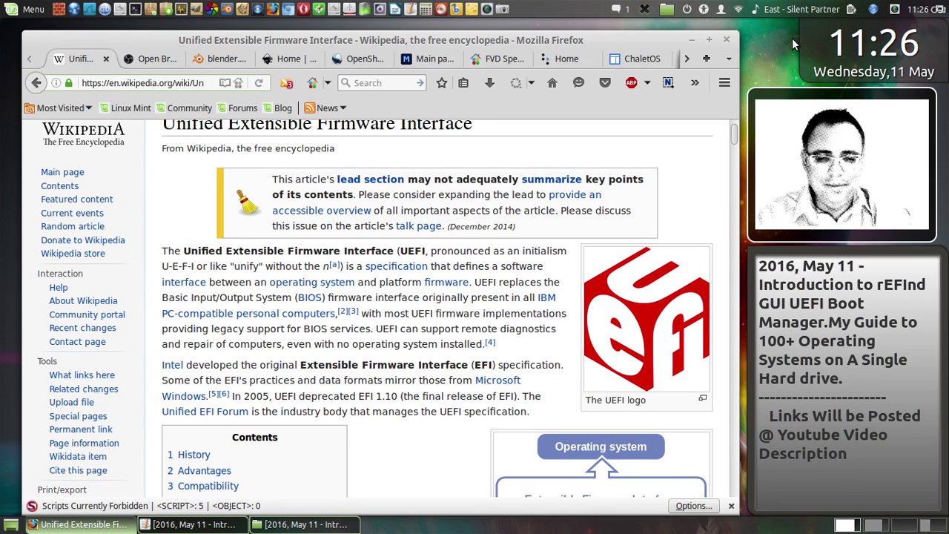
click(106, 58)
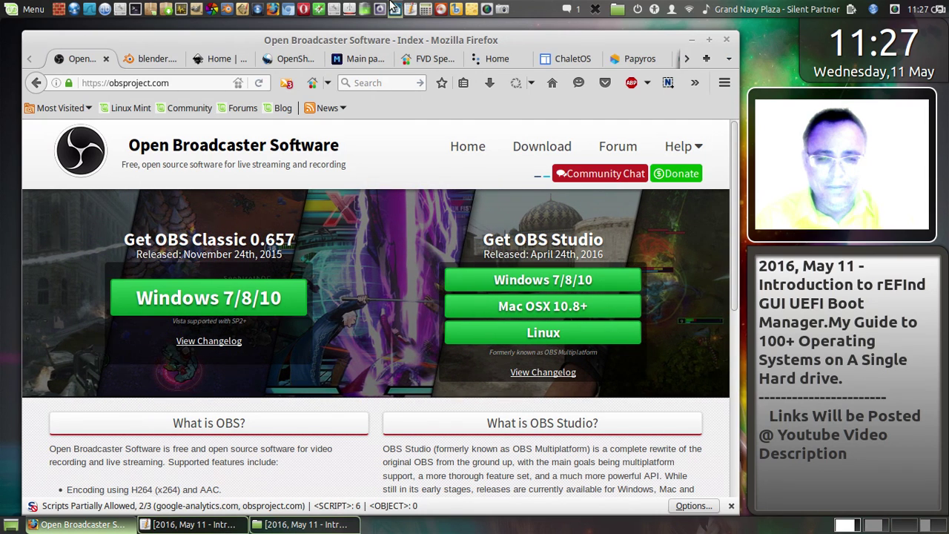
Step: Save a whole-screen screenshot of the Open Broadcaster Software home page in the project folder
click(486, 7)
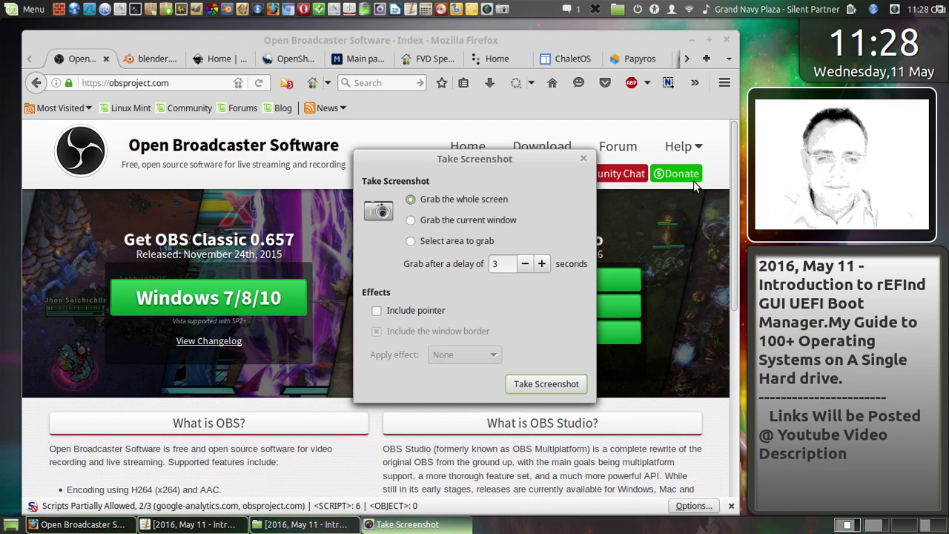
click(577, 386)
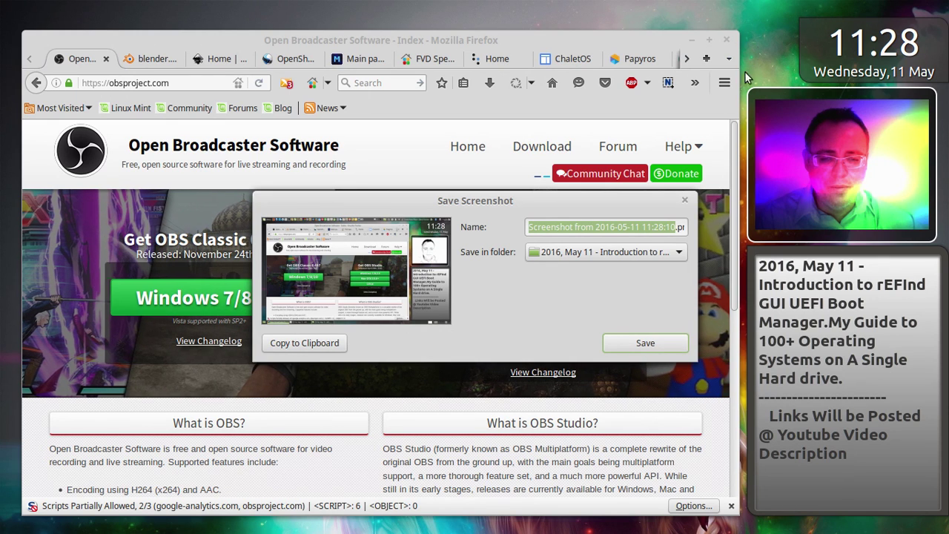
click(643, 342)
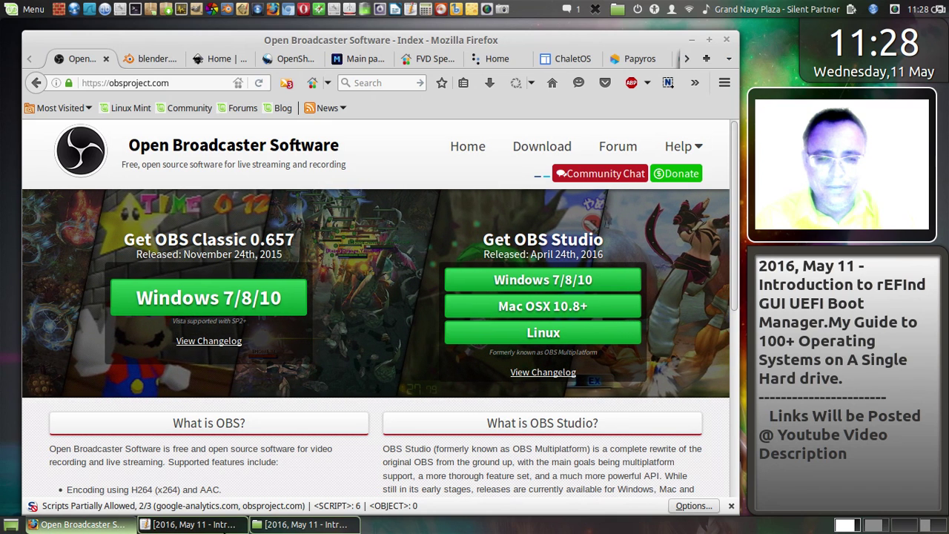
Step: Review the notes document's rEFInd links and terminal install commands for rEFInd, SimpleScreenRecorder, OBS Studio and OpenShot, then minimize it
click(233, 524)
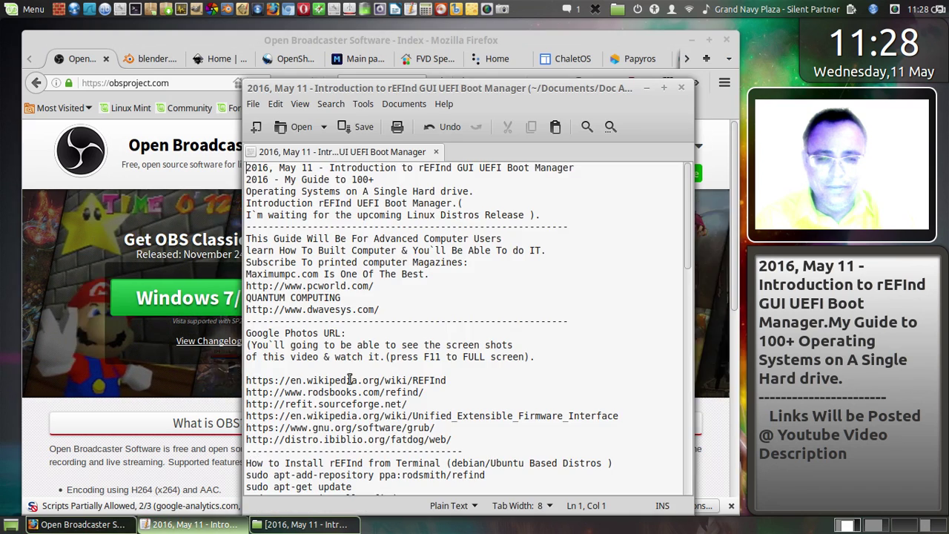
scroll(386, 310, down, 2)
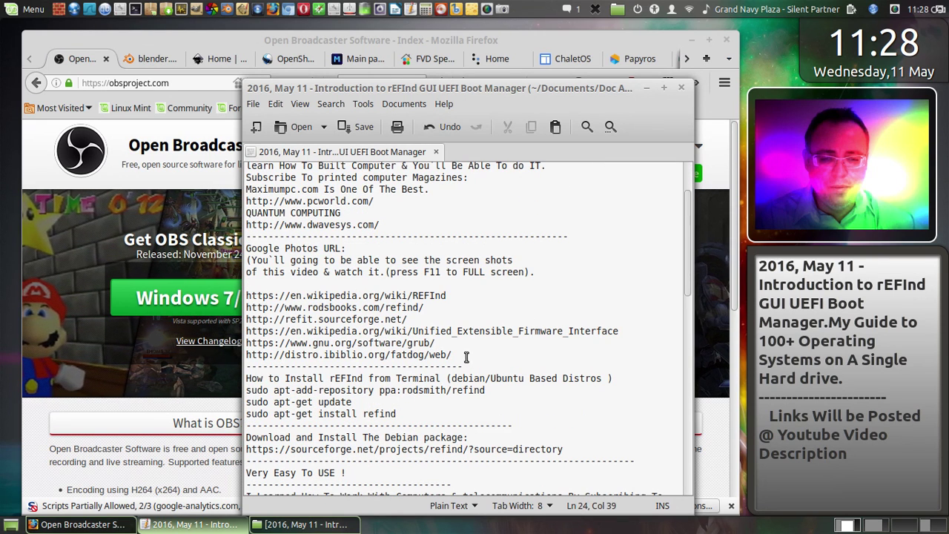
drag(467, 358, 257, 352)
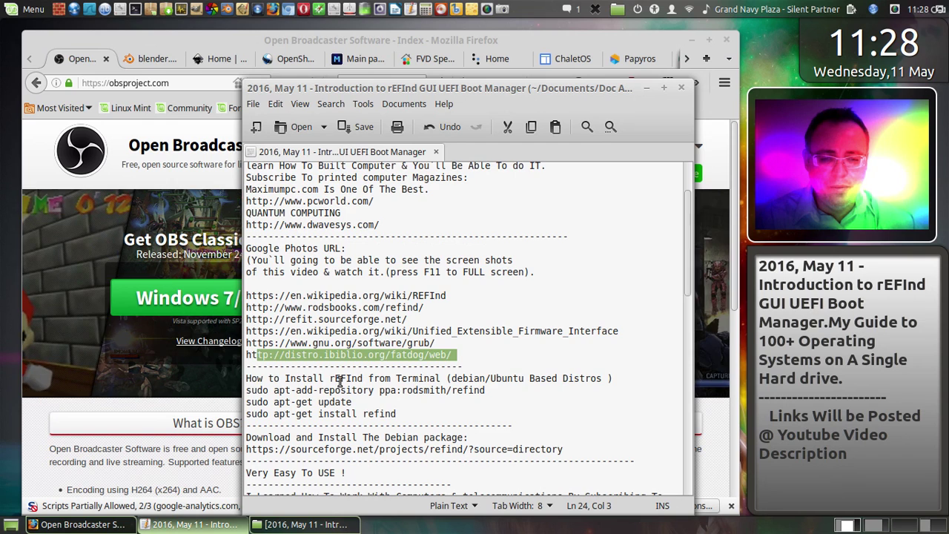
scroll(341, 380, down, 2)
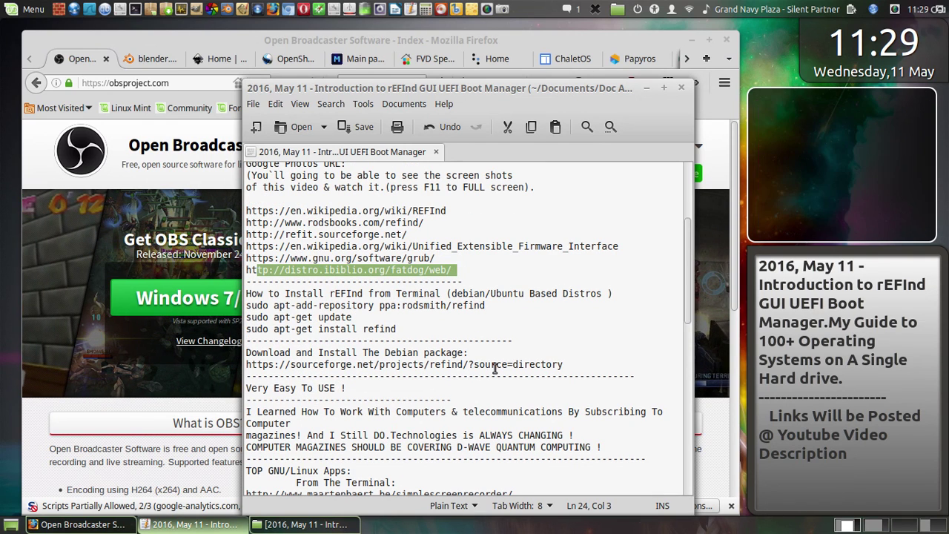
scroll(495, 368, down, 3)
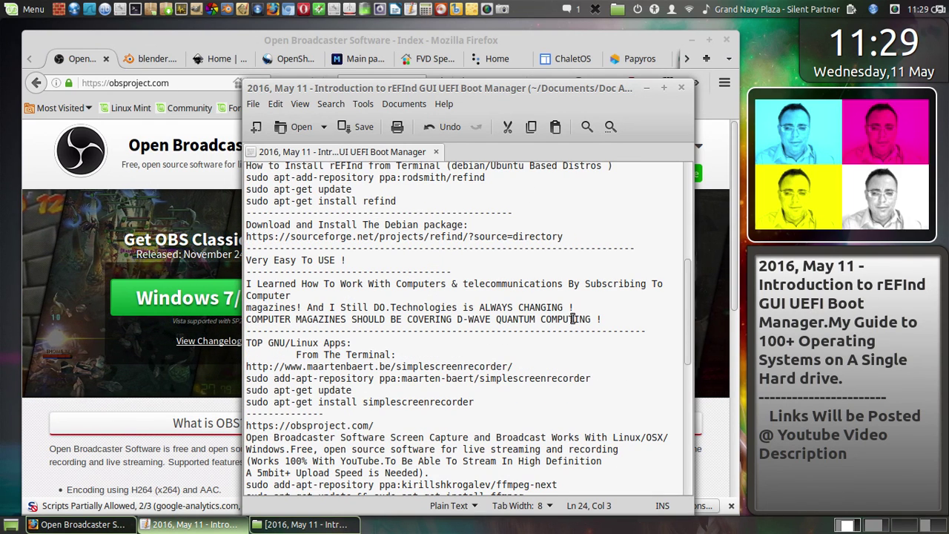
click(500, 405)
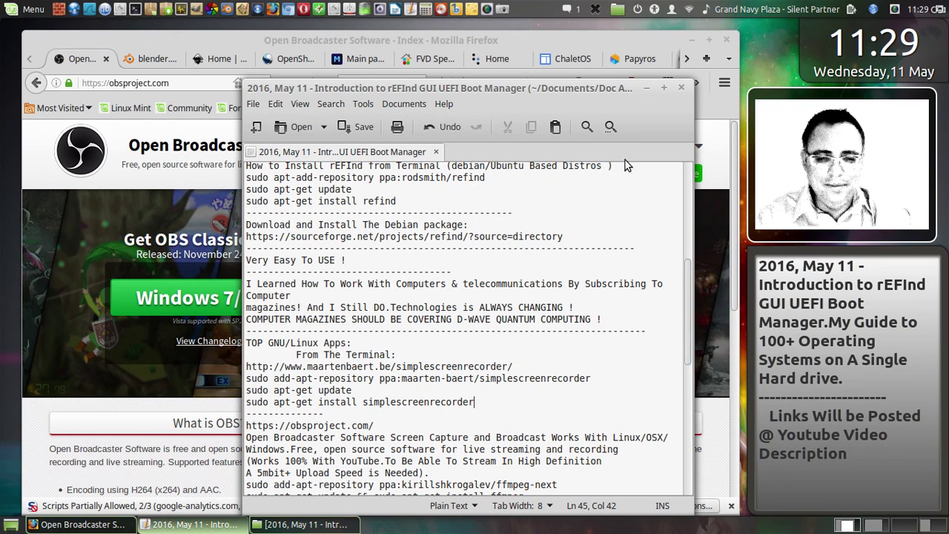
scroll(422, 416, down, 4)
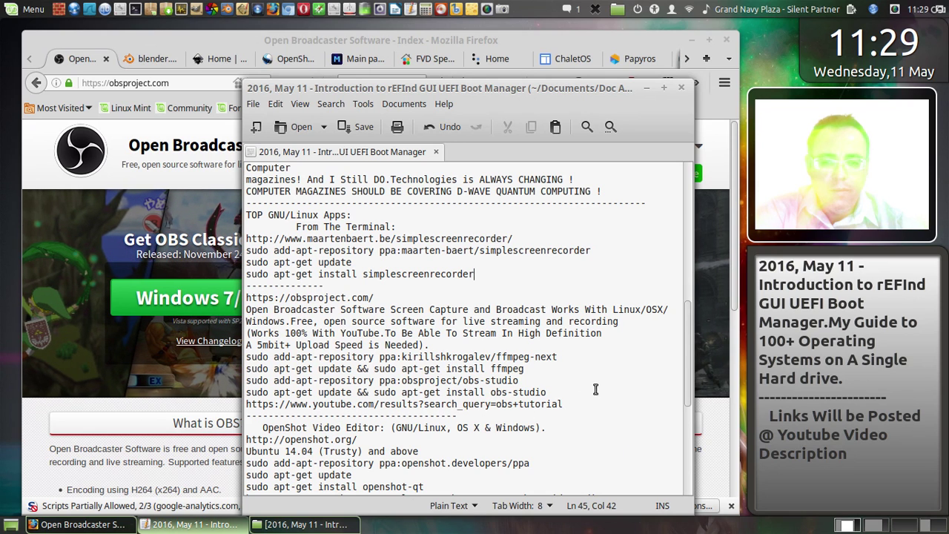
click(646, 89)
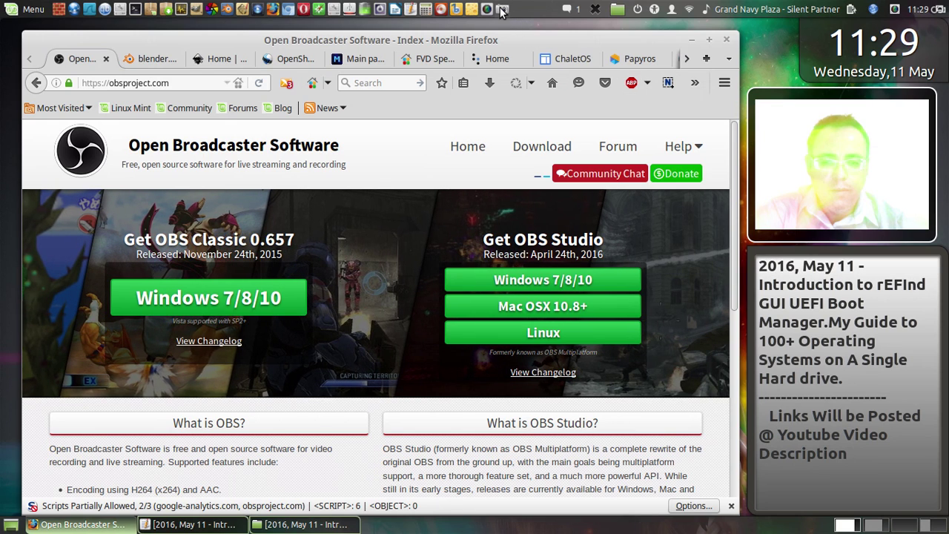
Step: Save another whole-screen screenshot of the Open Broadcaster Software page in the project folder and close the page
click(774, 42)
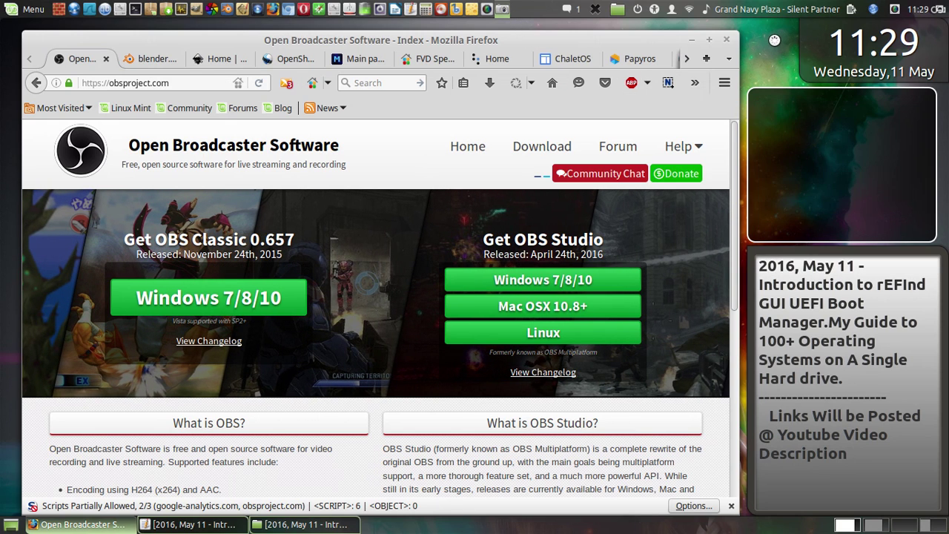
key(Print)
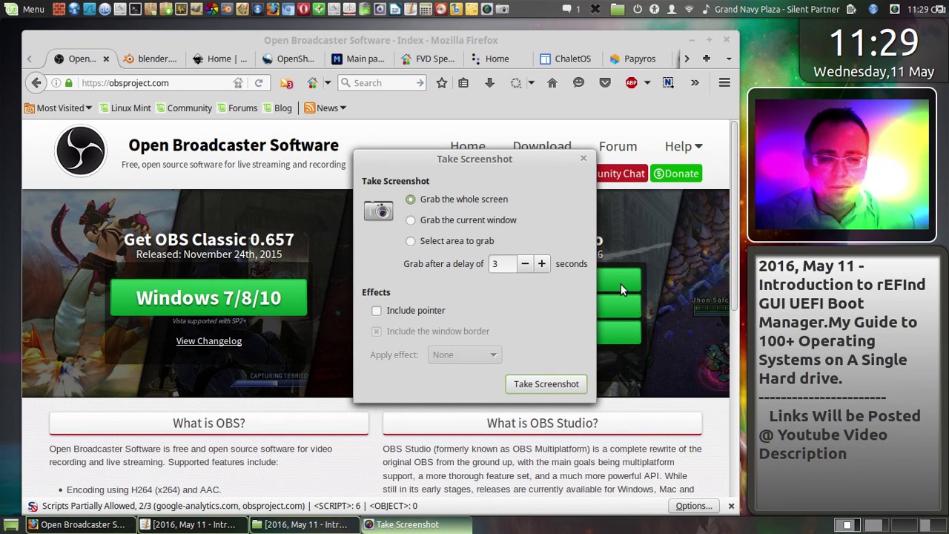
click(554, 385)
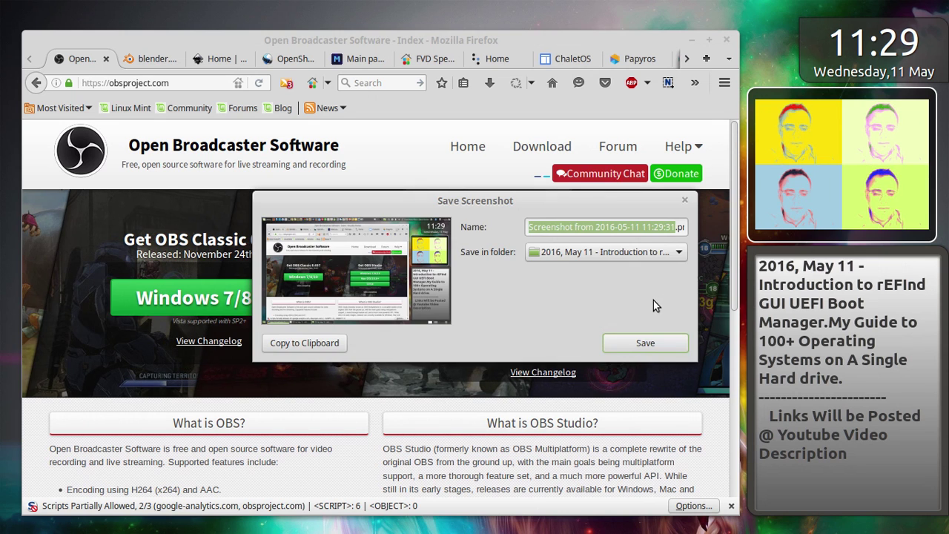
click(643, 341)
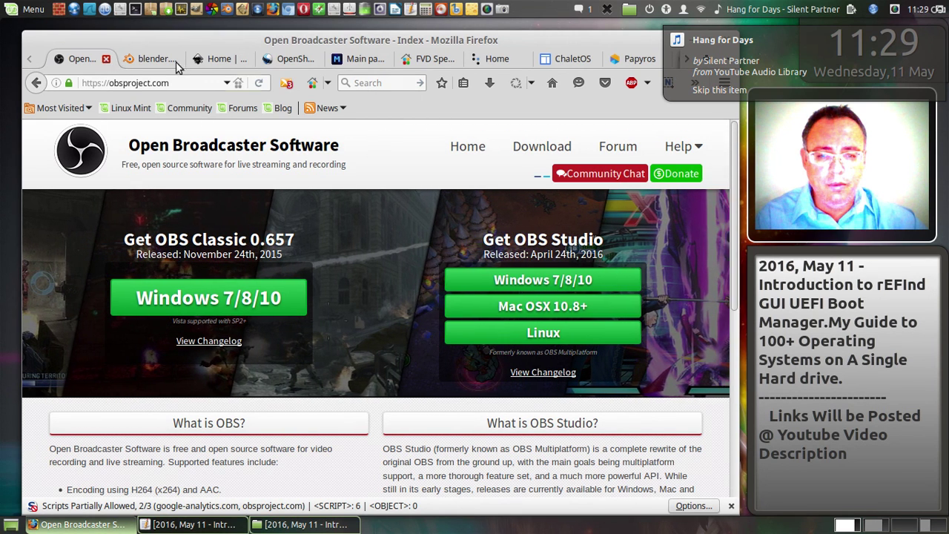
key(ctrl+w)
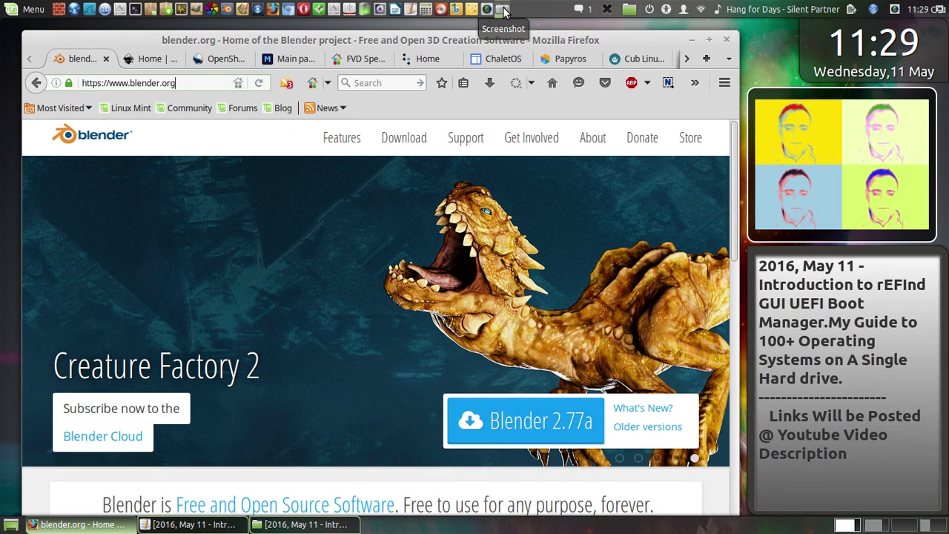
Step: Save a whole-screen screenshot of the blender.org home page in the project folder and close the page
click(504, 9)
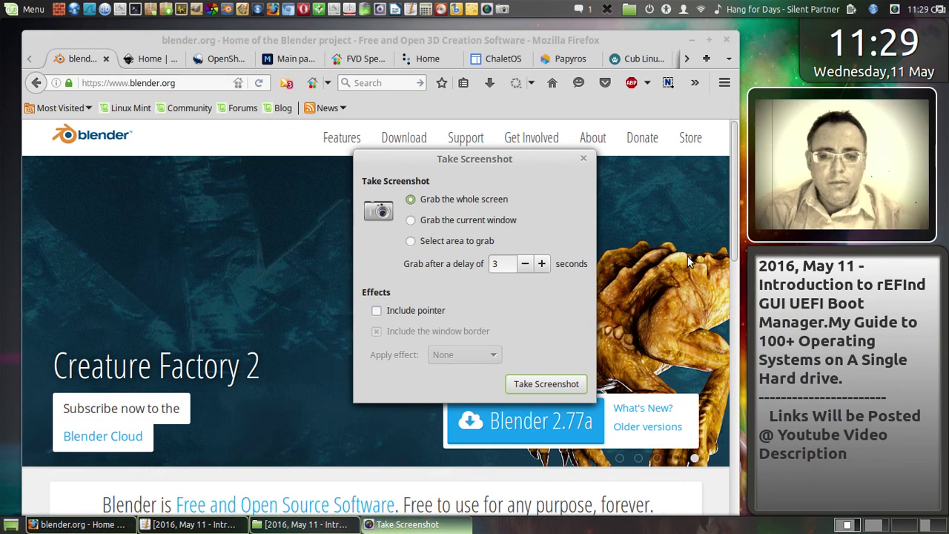
click(567, 382)
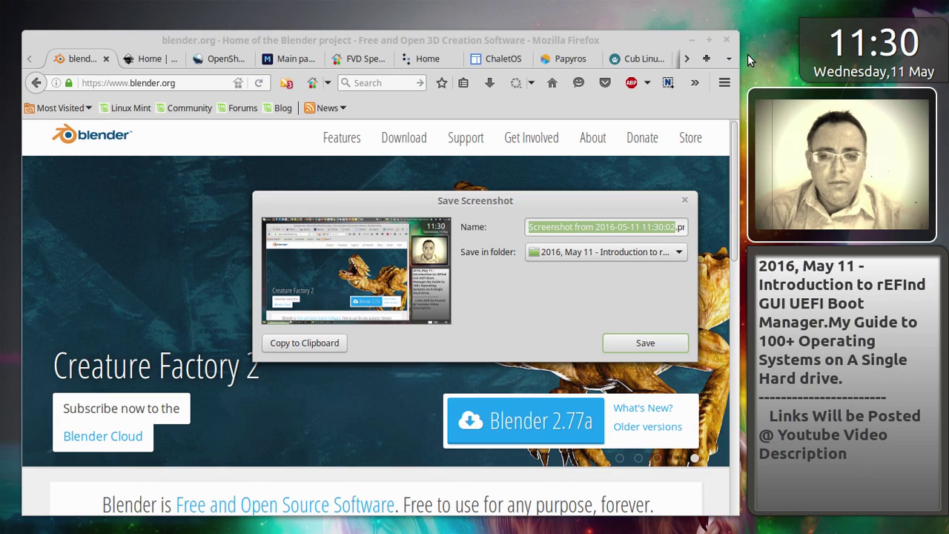
click(639, 344)
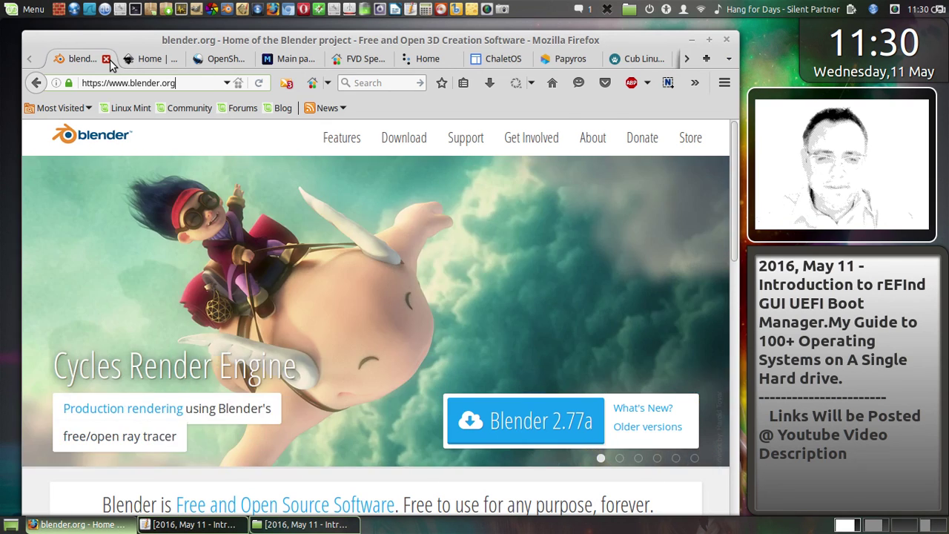
click(106, 59)
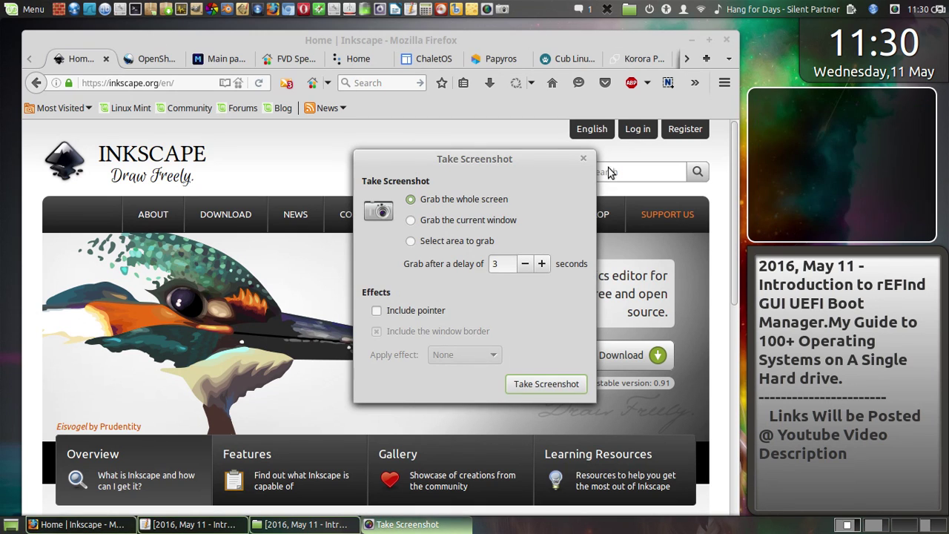
Step: Save a whole-screen screenshot of the Inkscape home page in the project folder and close the page
key(Return)
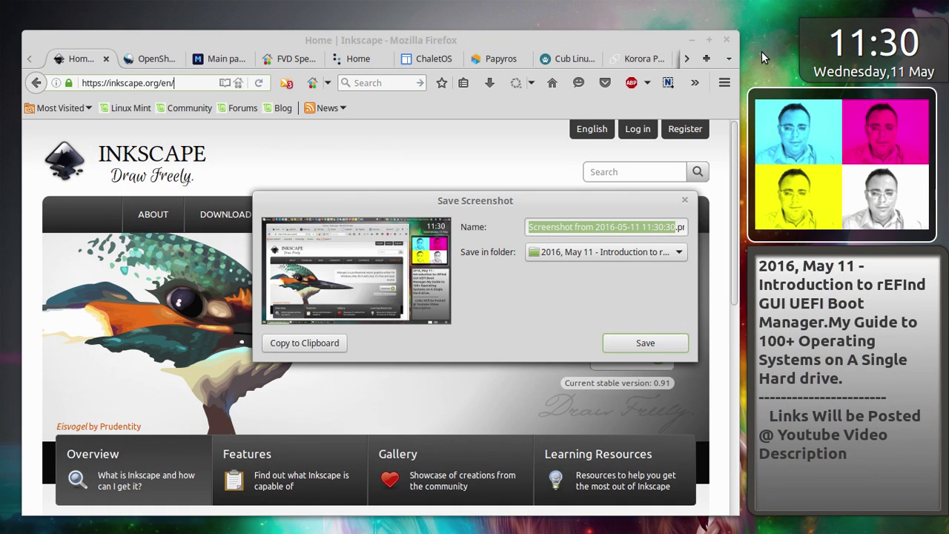
click(664, 347)
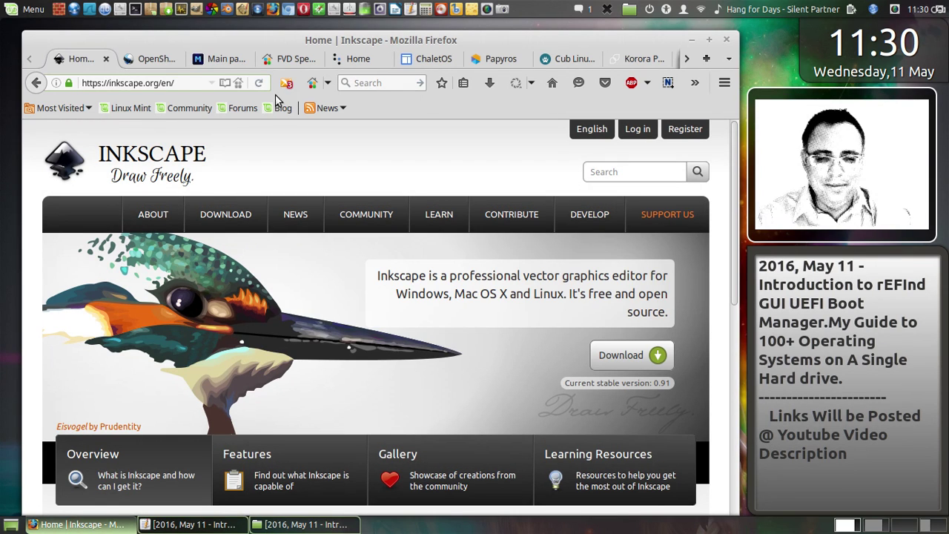
click(105, 60)
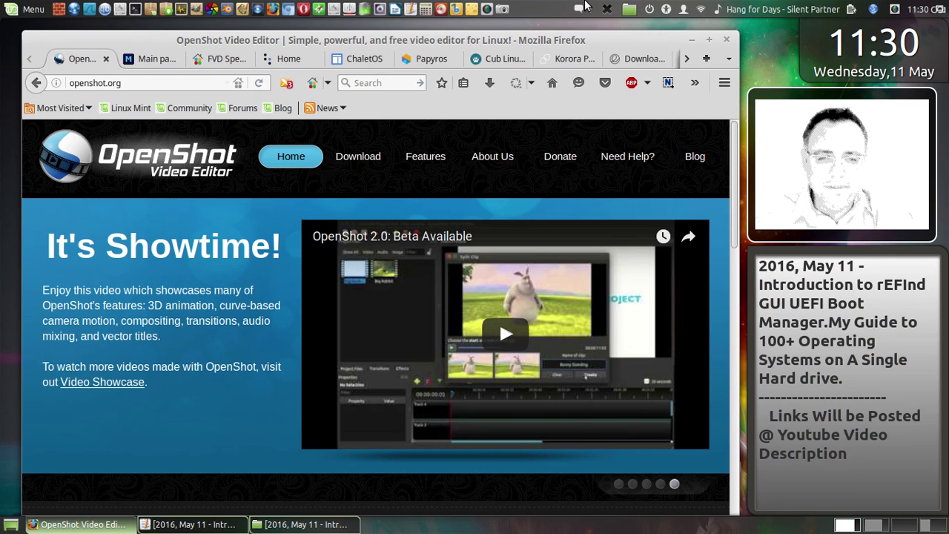
Step: Save a whole-screen screenshot of the OpenShot Video Editor home page in the project folder and close the page
click(747, 46)
key(Print)
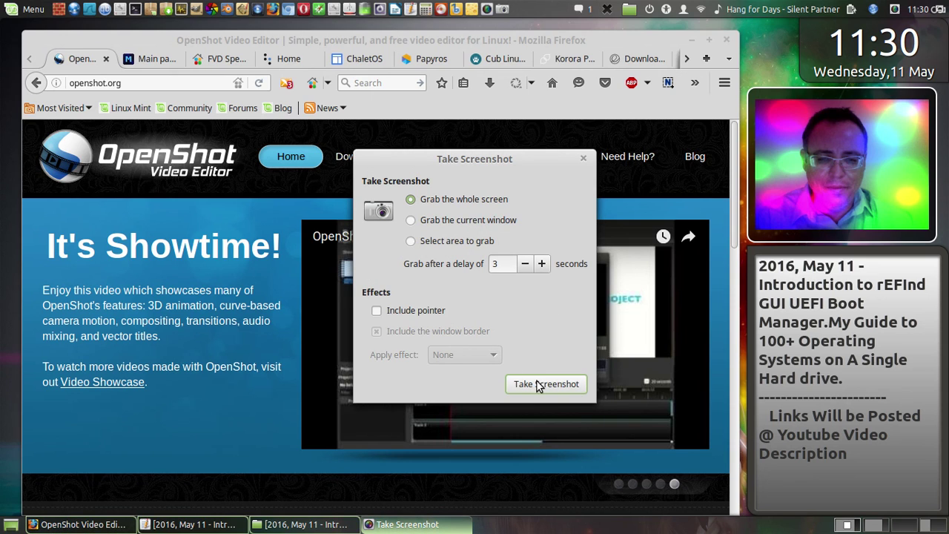
click(545, 384)
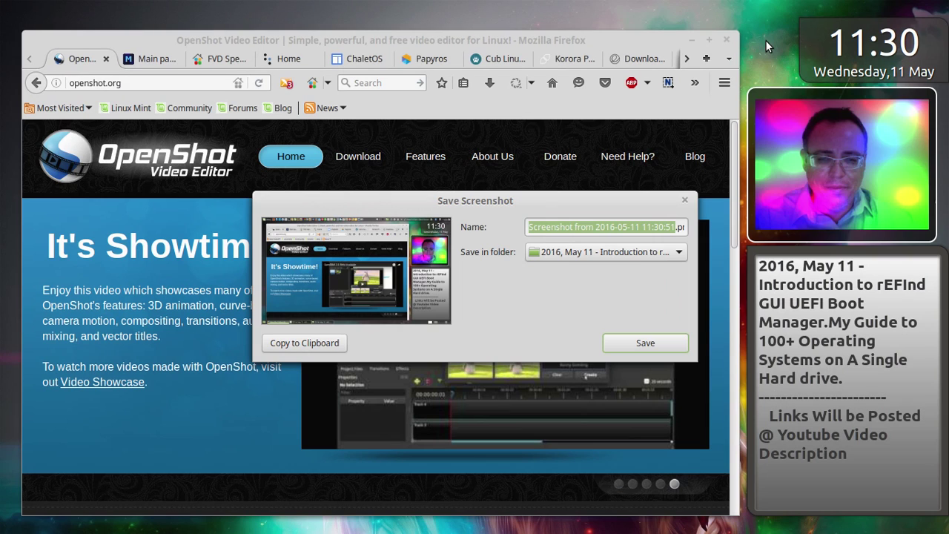
click(650, 341)
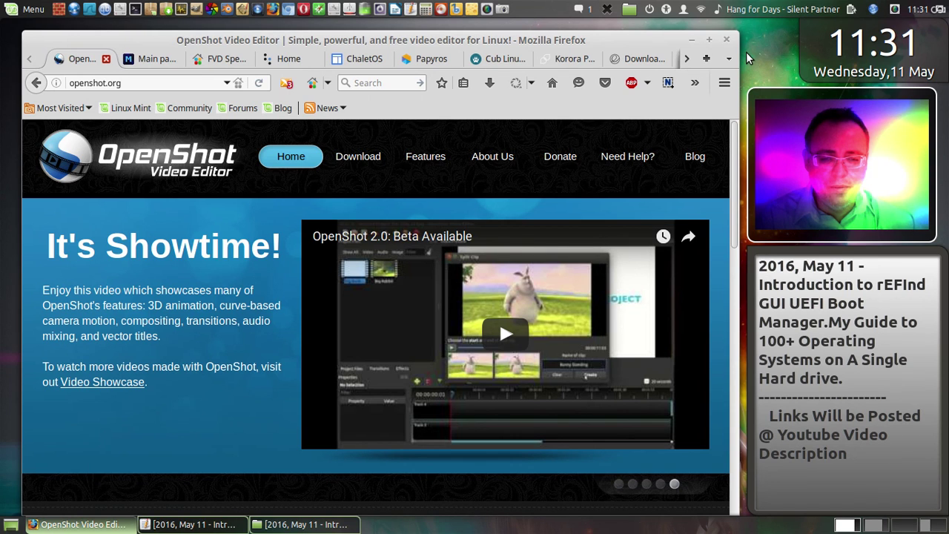
key(ctrl+w)
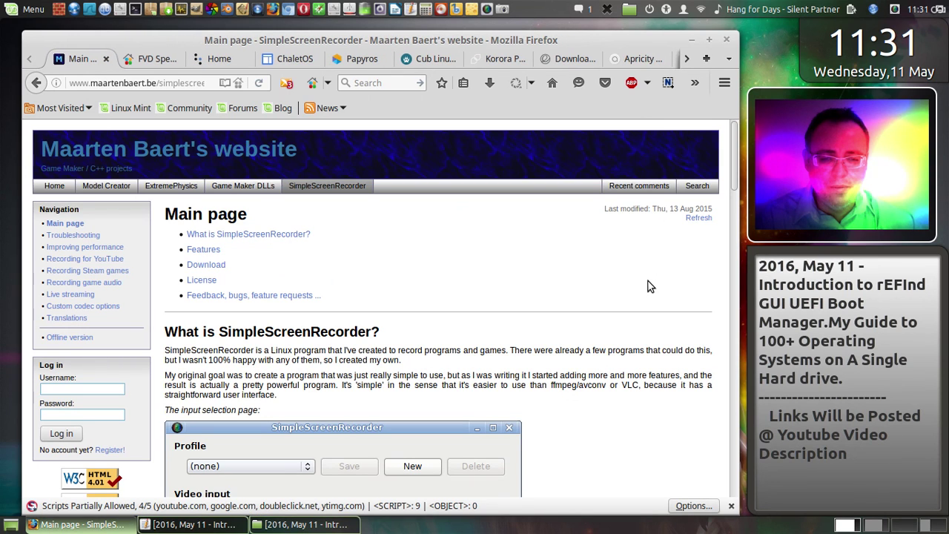
Step: Examine the SimpleScreenRecorder page's introduction and its sample input selection page with video and audio settings
scroll(647, 283, down, 3)
scroll(645, 289, down, 2)
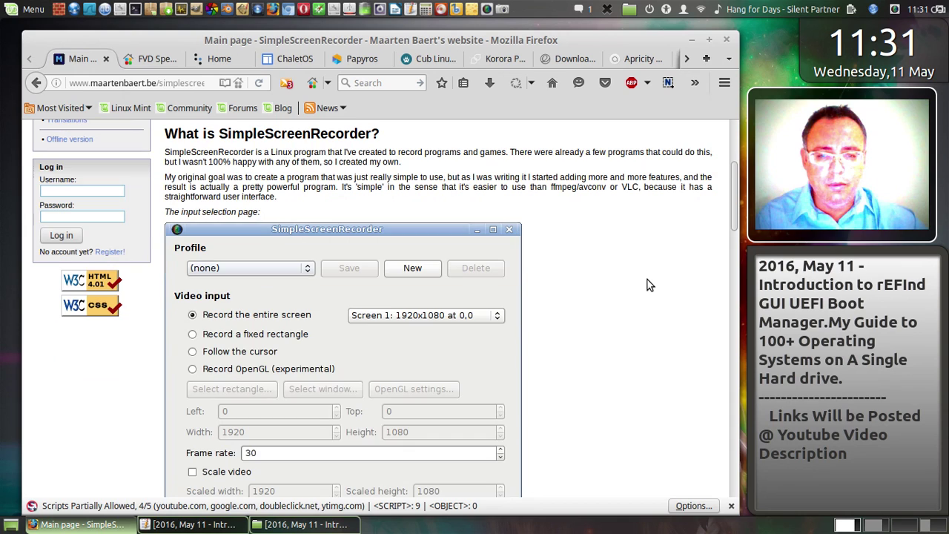
scroll(649, 281, down, 2)
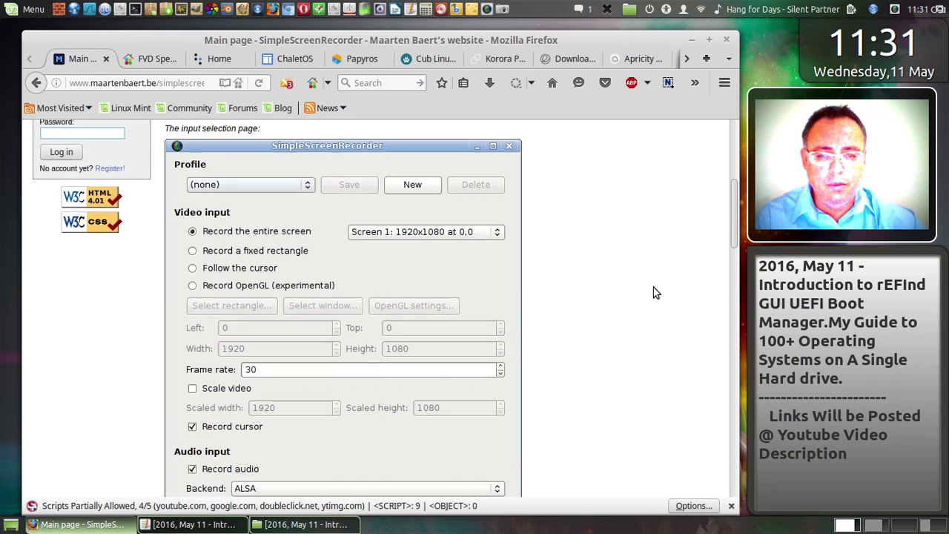
scroll(653, 288, down, 3)
scroll(657, 290, up, 2)
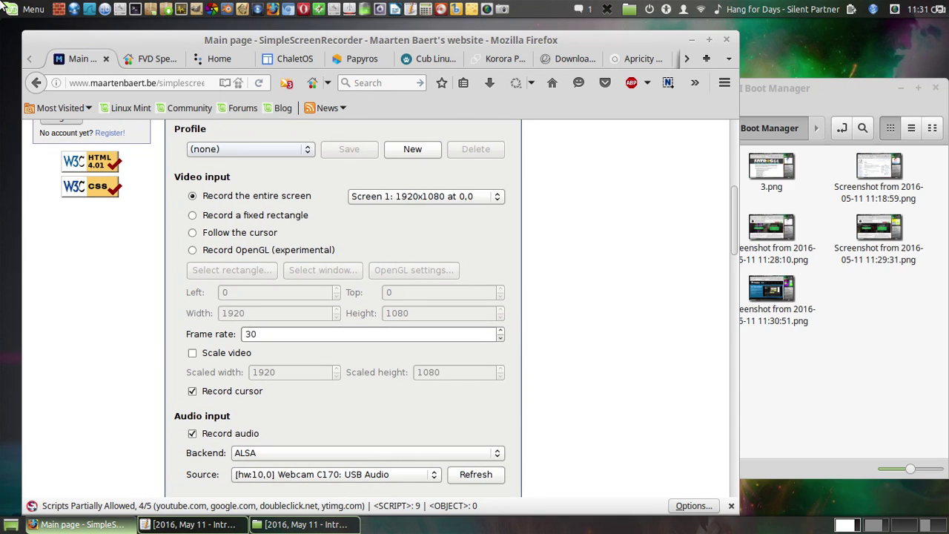
Step: Switch to Workspace 4 with the SimpleScreenRecorder window, open the Cheese webcam app and move its window off the recording preview
mouse_move(2, 5)
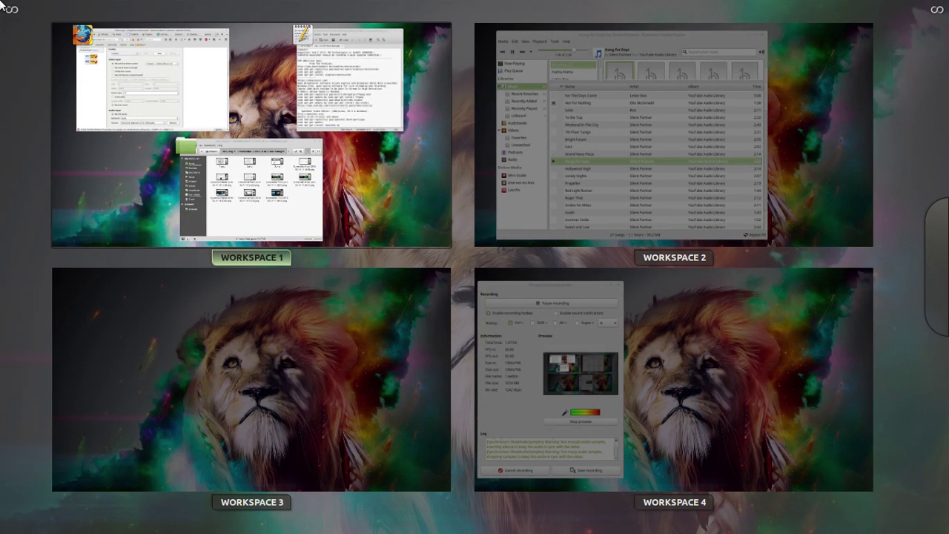
click(504, 381)
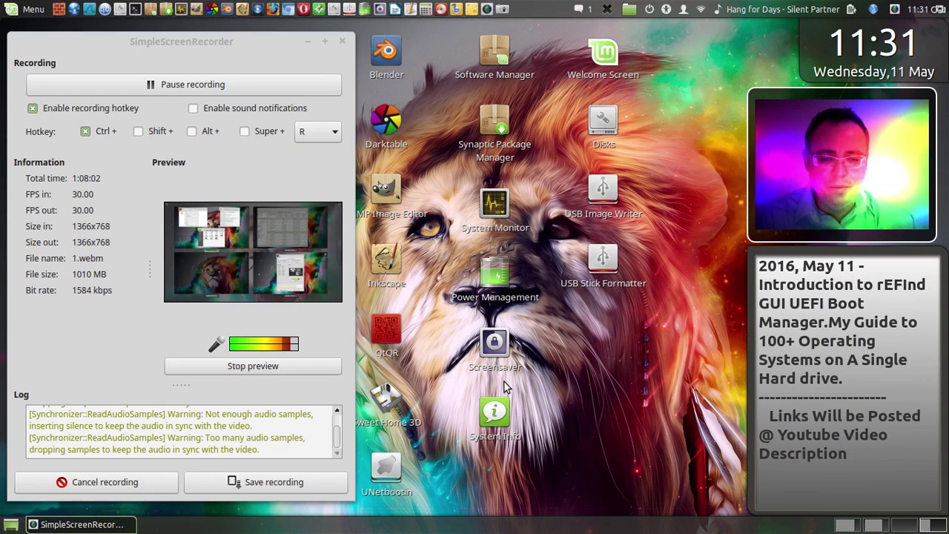
click(471, 9)
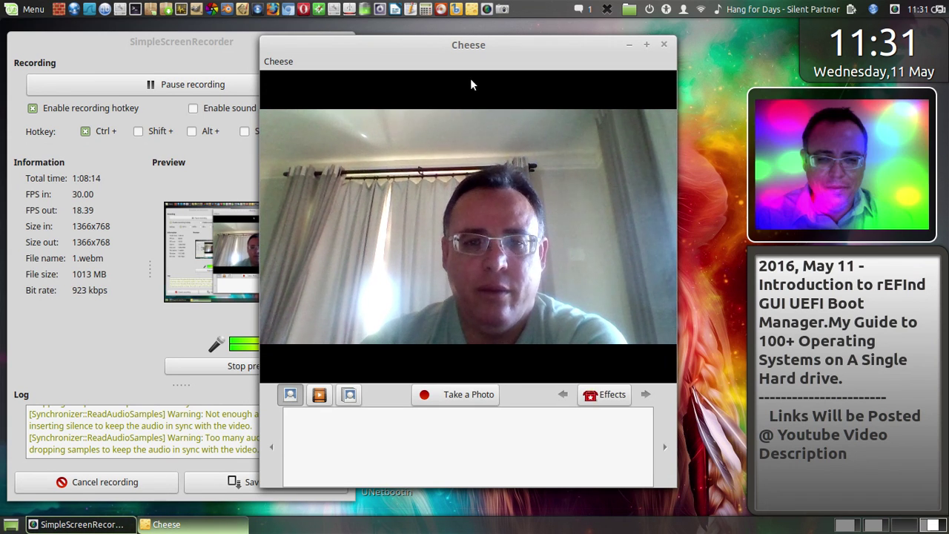
drag(448, 45, 514, 46)
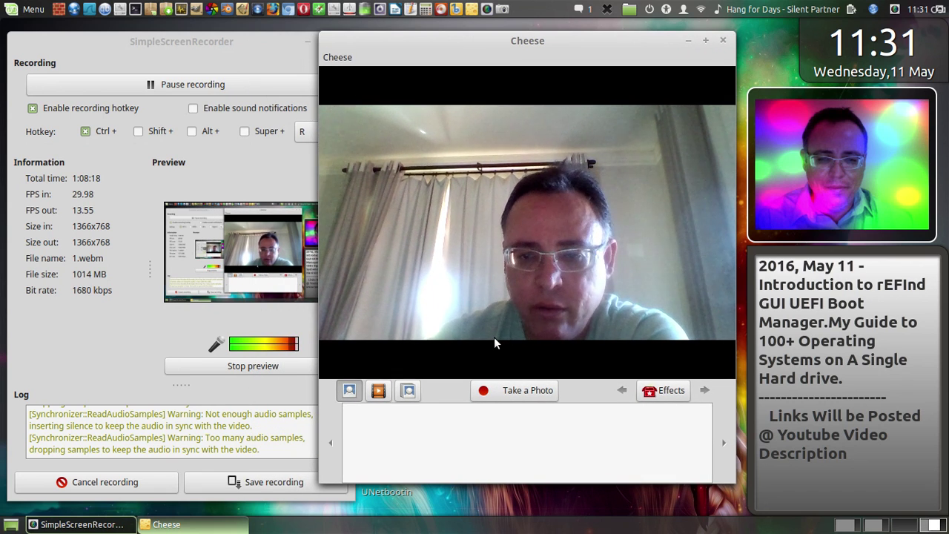
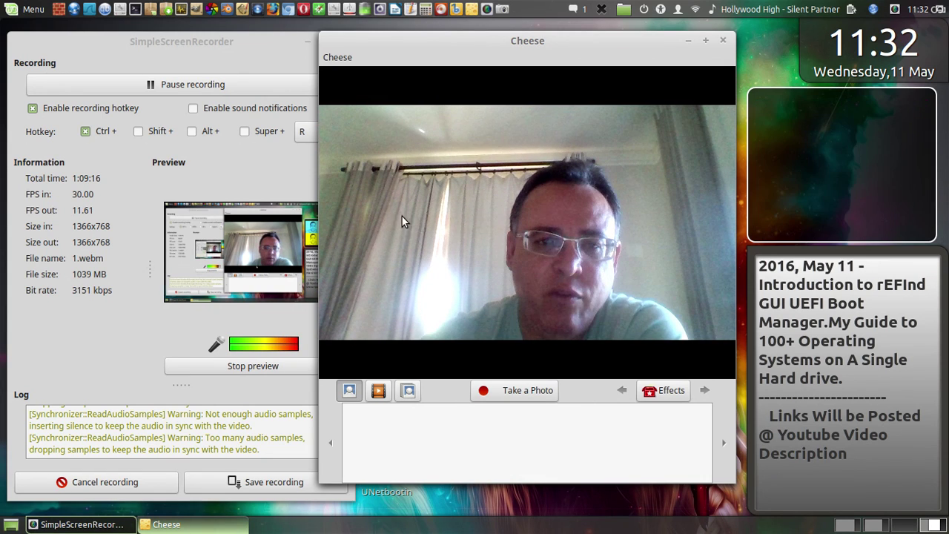
Step: Move the Cheese window clear of the recording preview, close it, and switch to the Firefox window in Workspace 1
drag(417, 40, 442, 55)
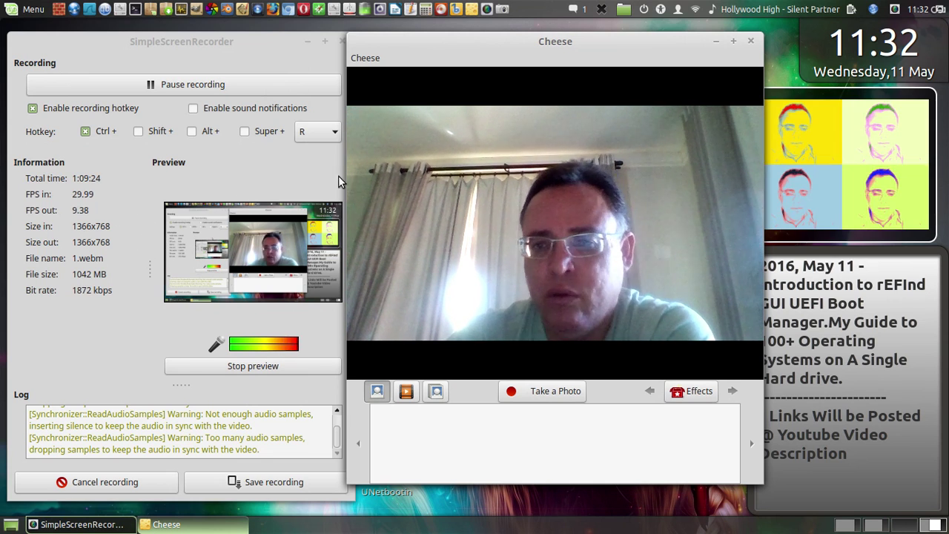
click(751, 41)
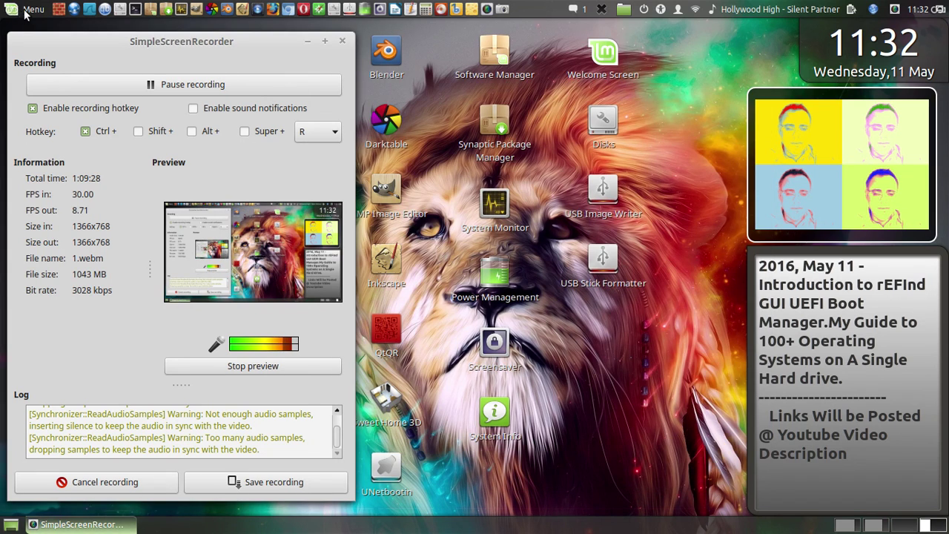
mouse_move(24, 12)
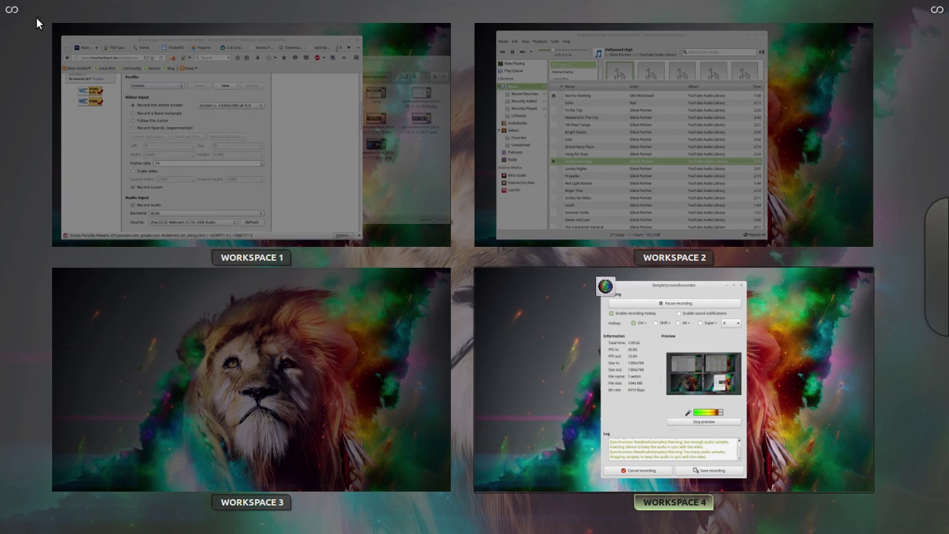
mouse_move(184, 126)
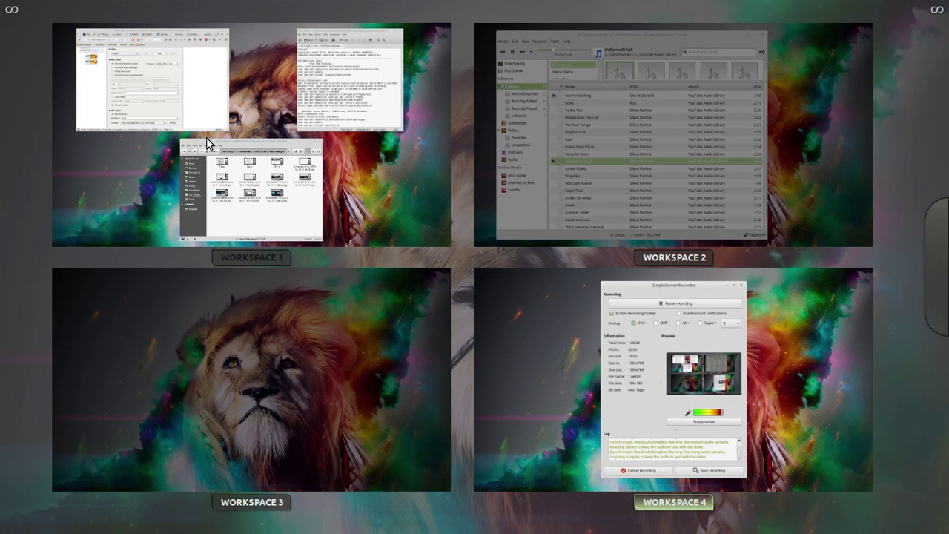
click(206, 137)
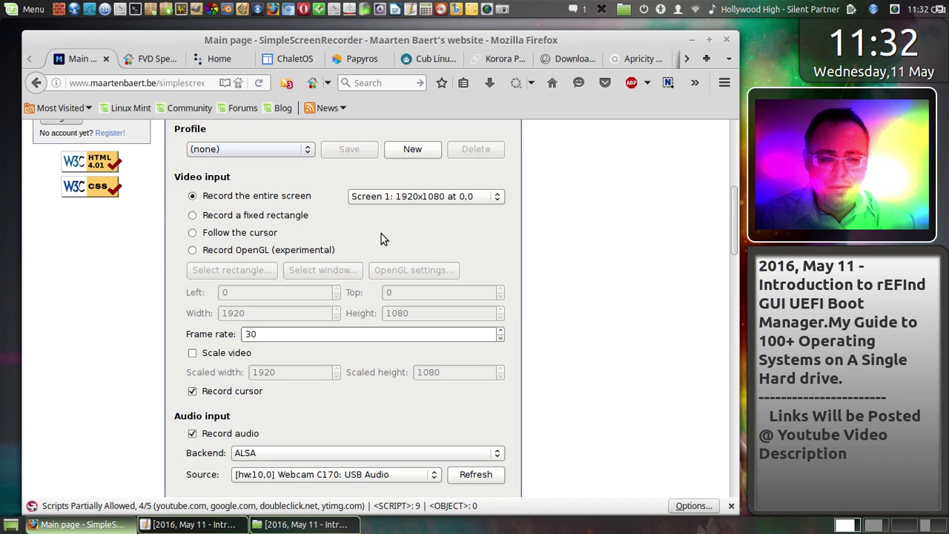
Step: Save a whole-screen screenshot of the SimpleScreenRecorder main page in the project folder
scroll(381, 236, up, 8)
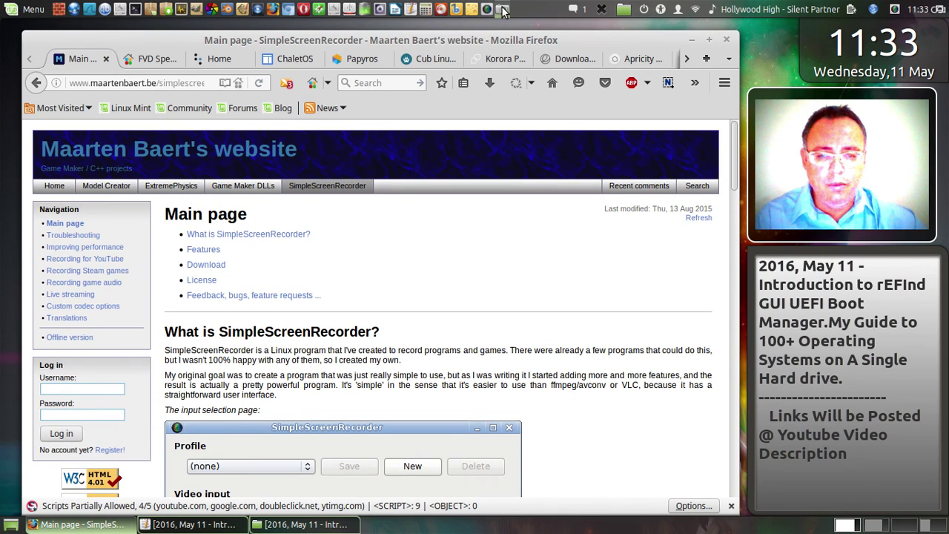
click(774, 52)
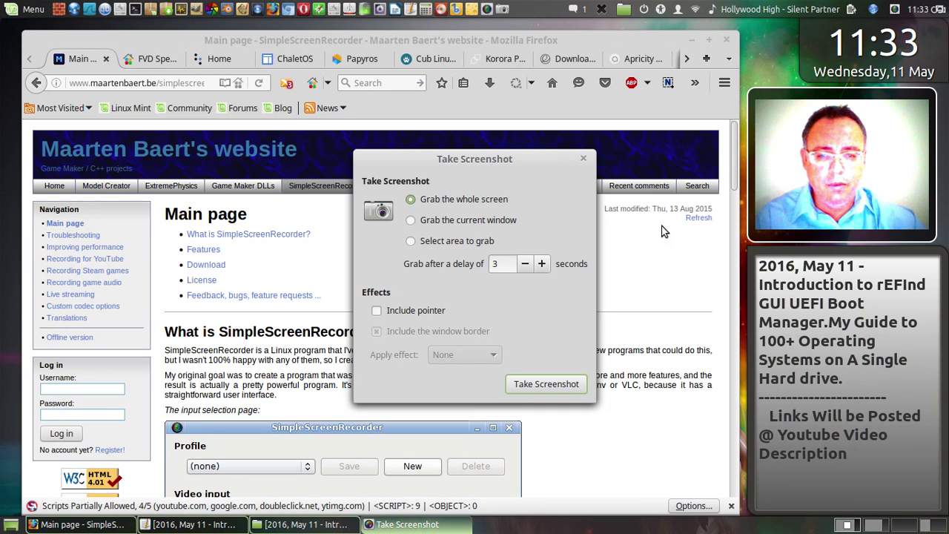
click(557, 389)
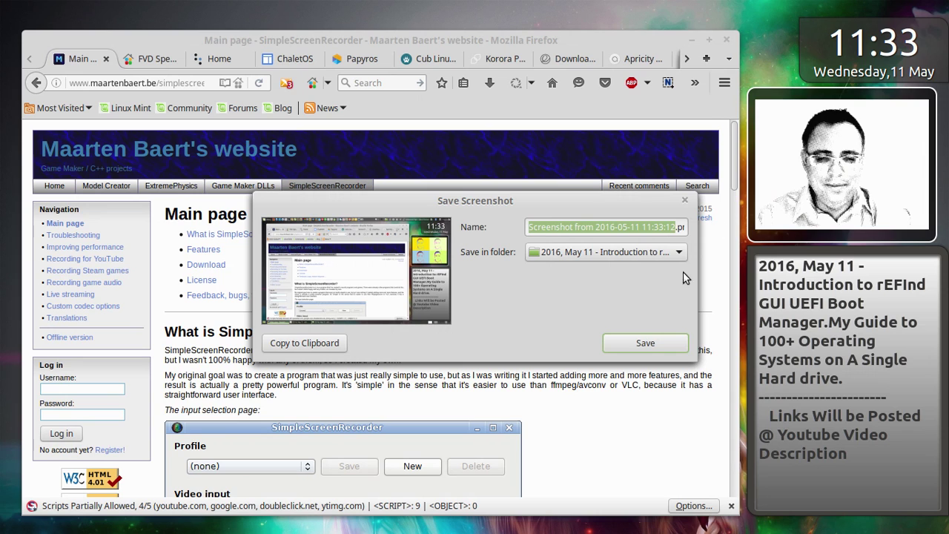
click(643, 343)
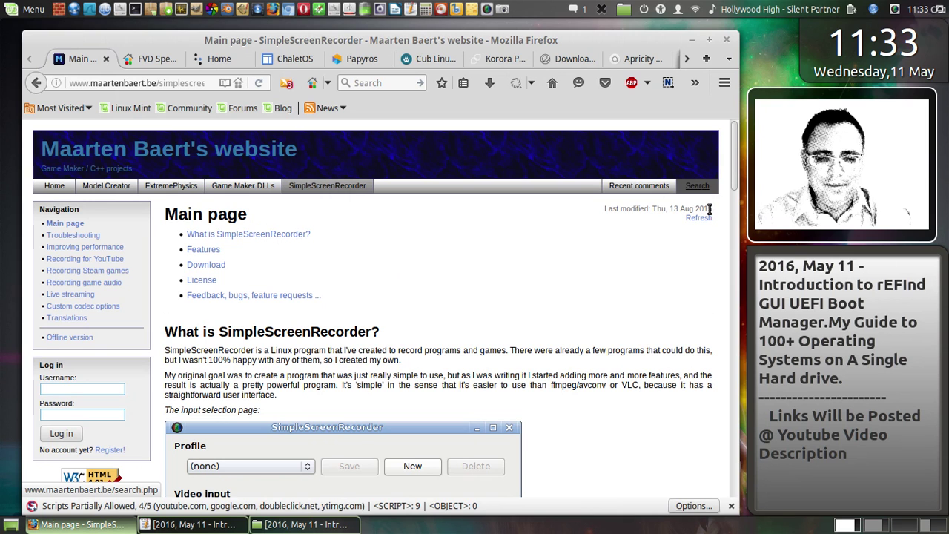
Step: Review the SimpleScreenRecorder page's sample input settings, demo video and features list, and close the page
scroll(710, 213, down, 3)
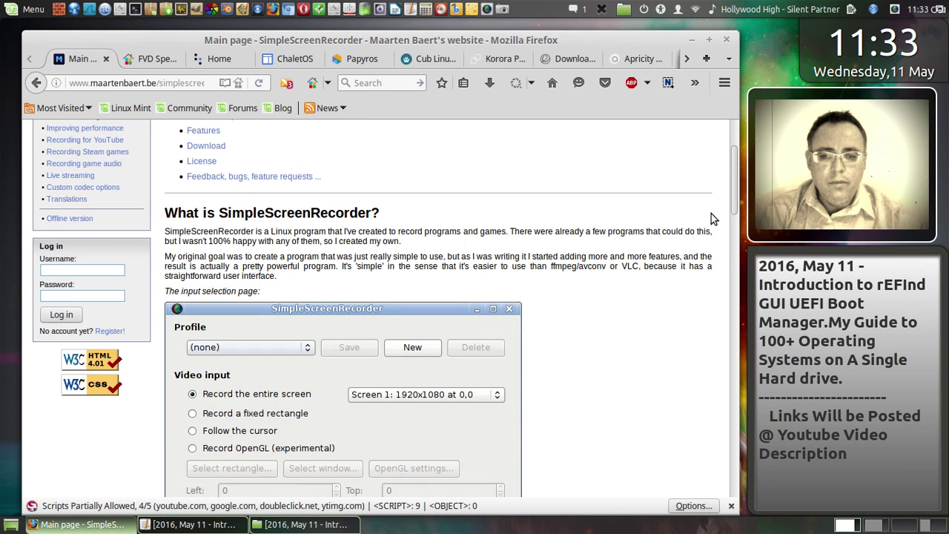
scroll(711, 214, down, 3)
scroll(711, 213, down, 3)
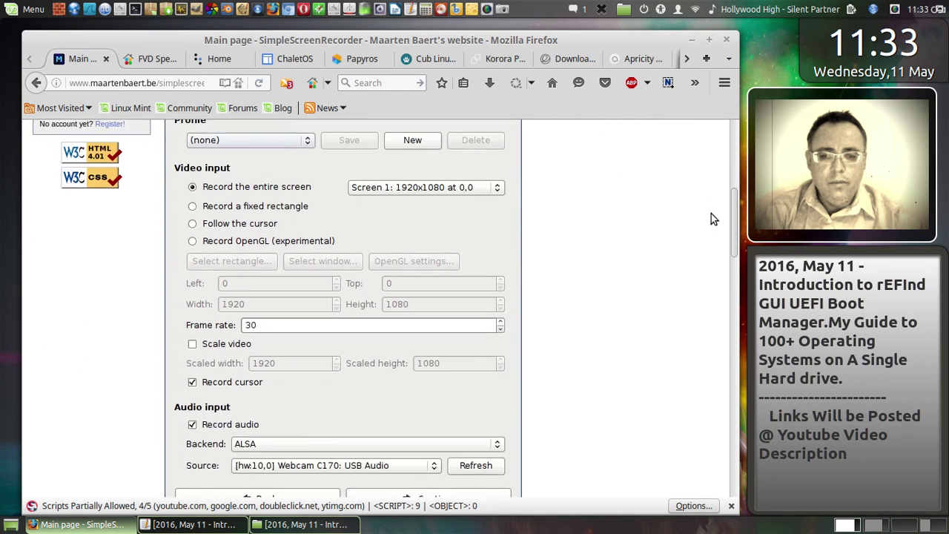
scroll(588, 241, up, 2)
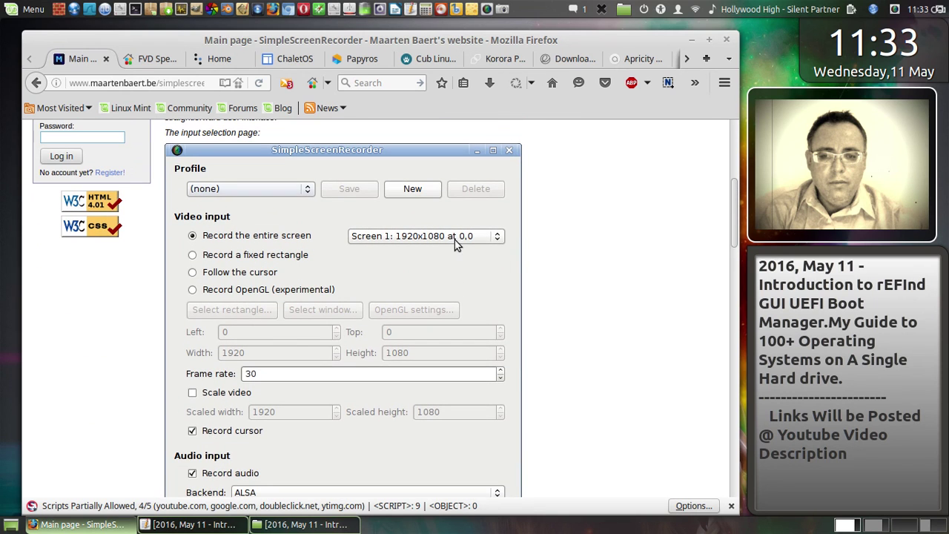
scroll(526, 237, down, 5)
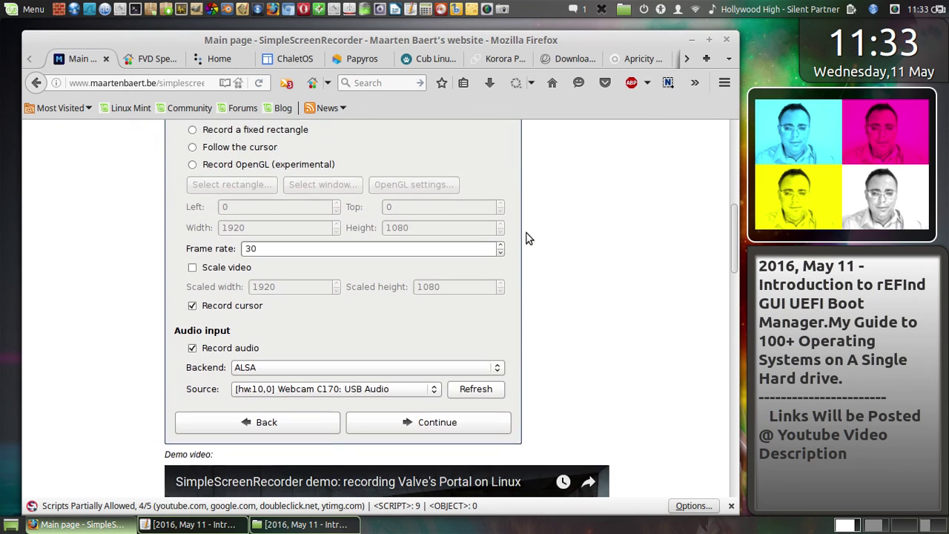
scroll(593, 280, down, 5)
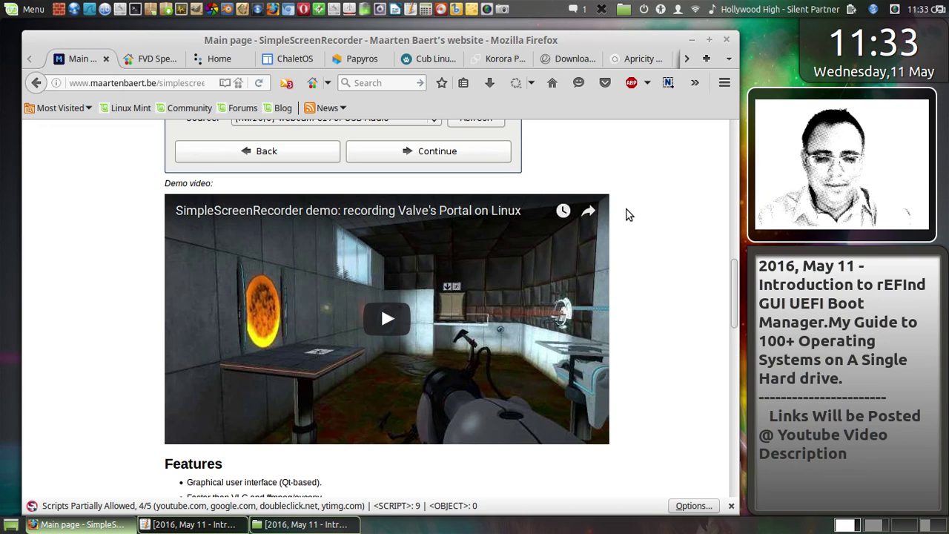
scroll(626, 215, down, 6)
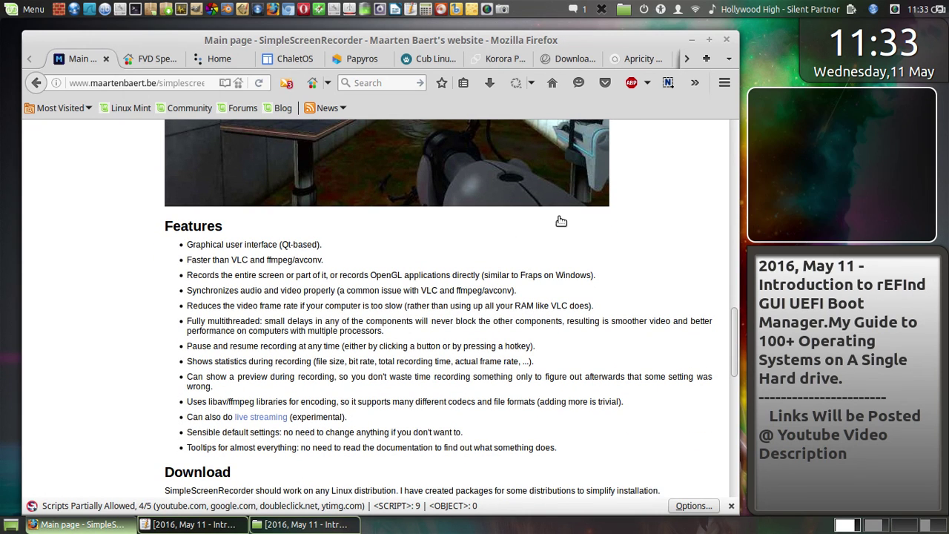
scroll(599, 201, up, 4)
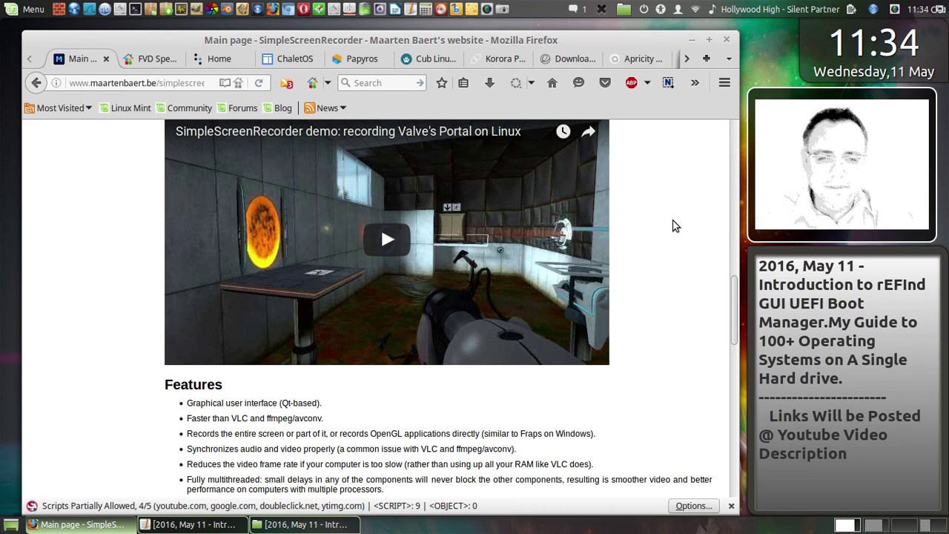
scroll(674, 226, down, 5)
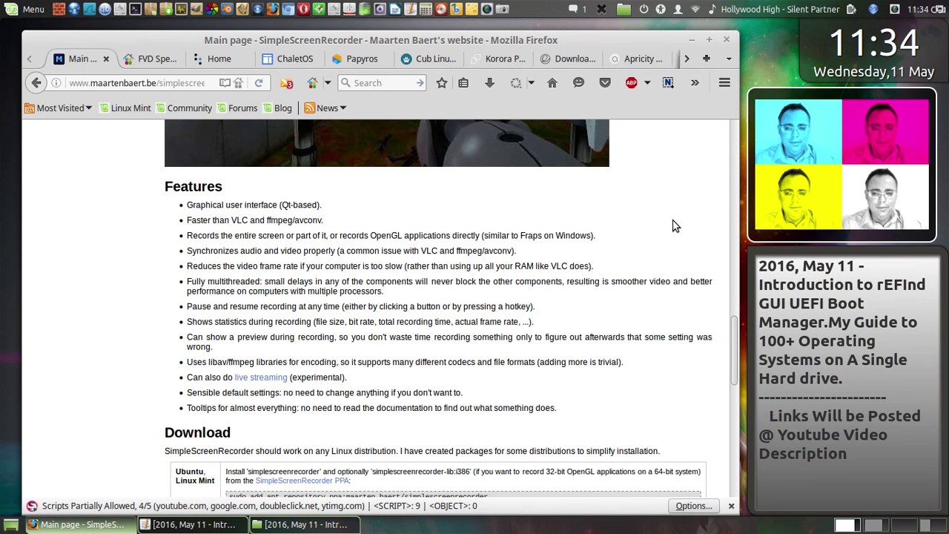
scroll(675, 225, up, 17)
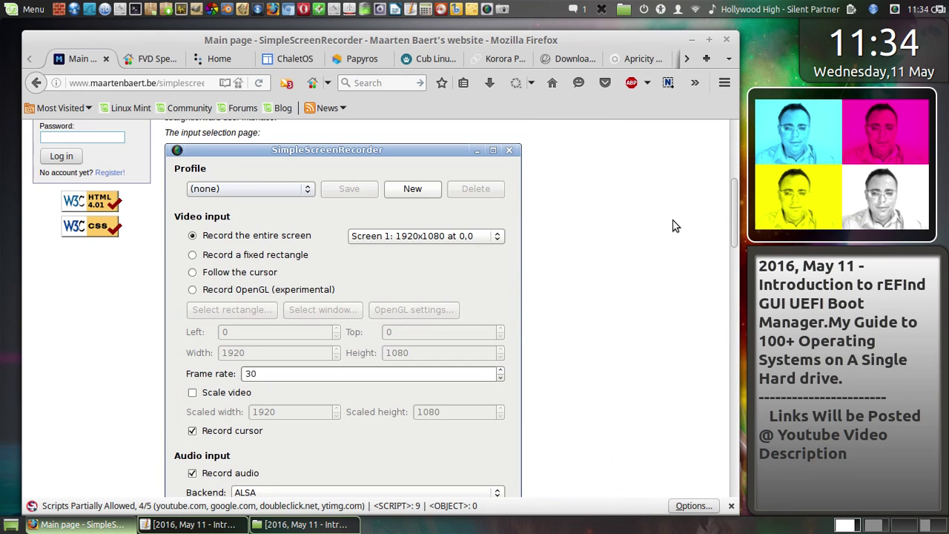
key(Home)
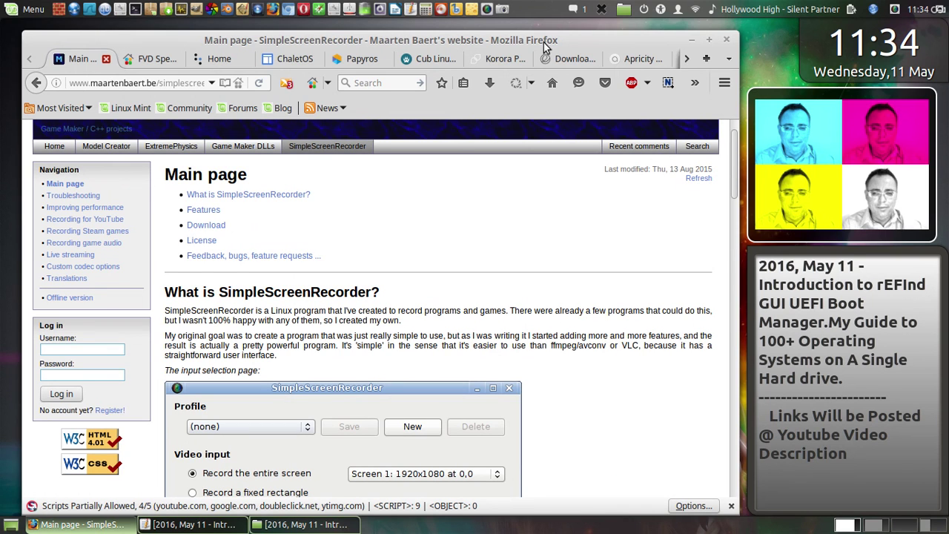
key(ctrl+w)
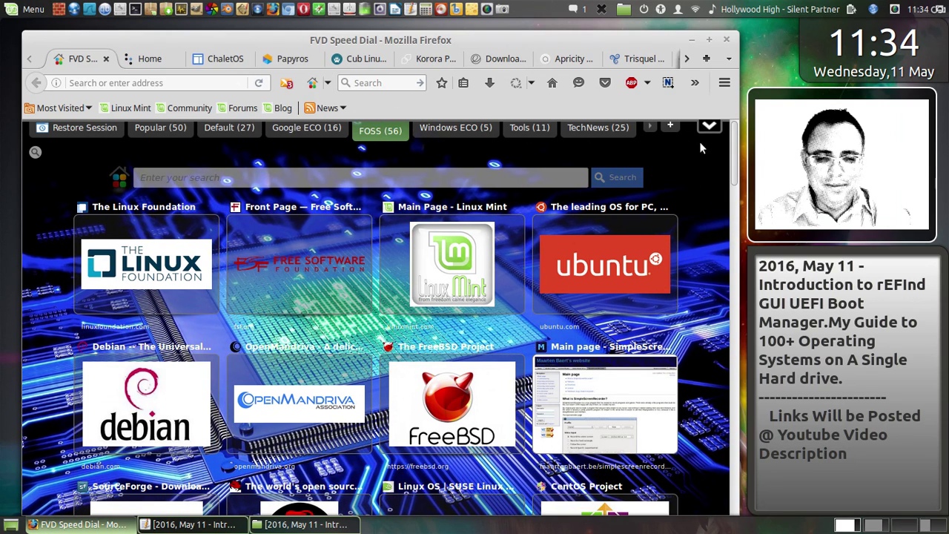
Step: Expand the FVD Speed Dial toolbar to show its options, and collapse it again
click(708, 127)
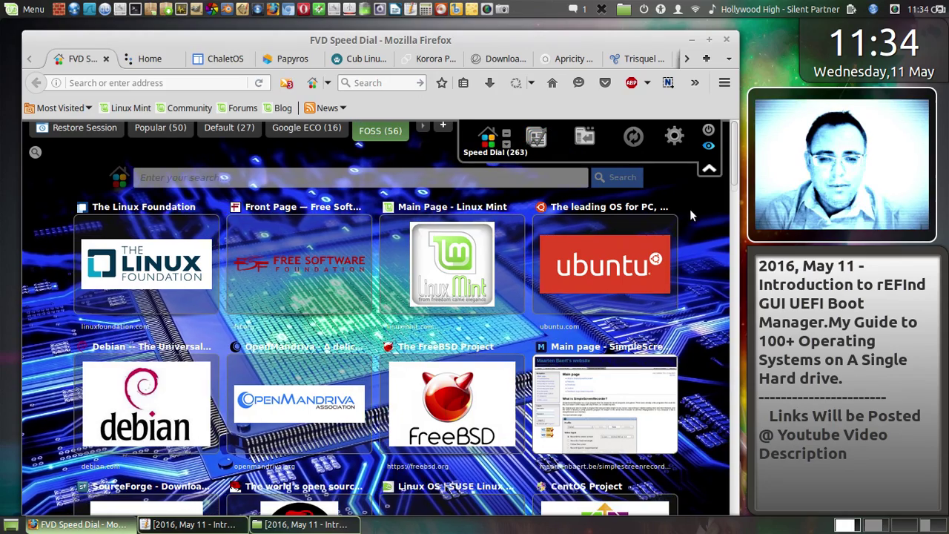
scroll(688, 211, down, 3)
scroll(684, 216, up, 3)
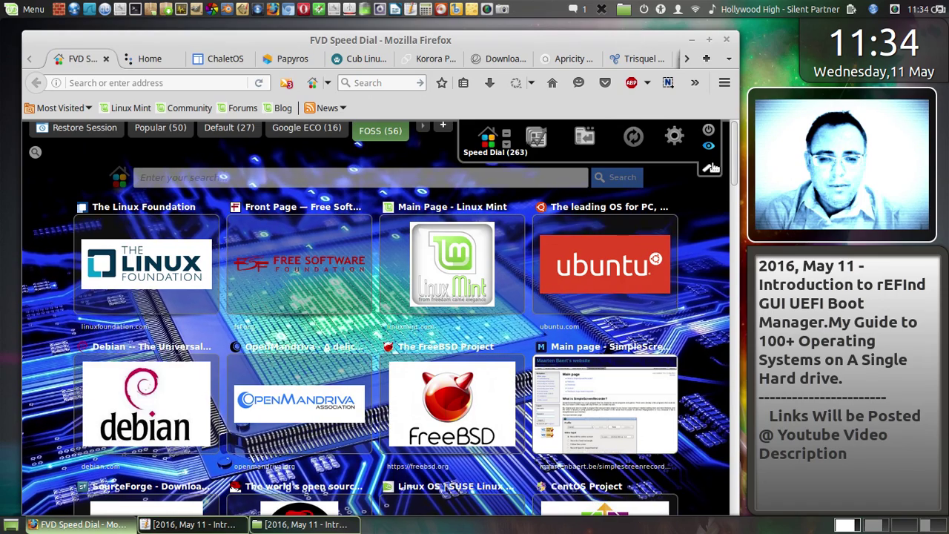
click(710, 167)
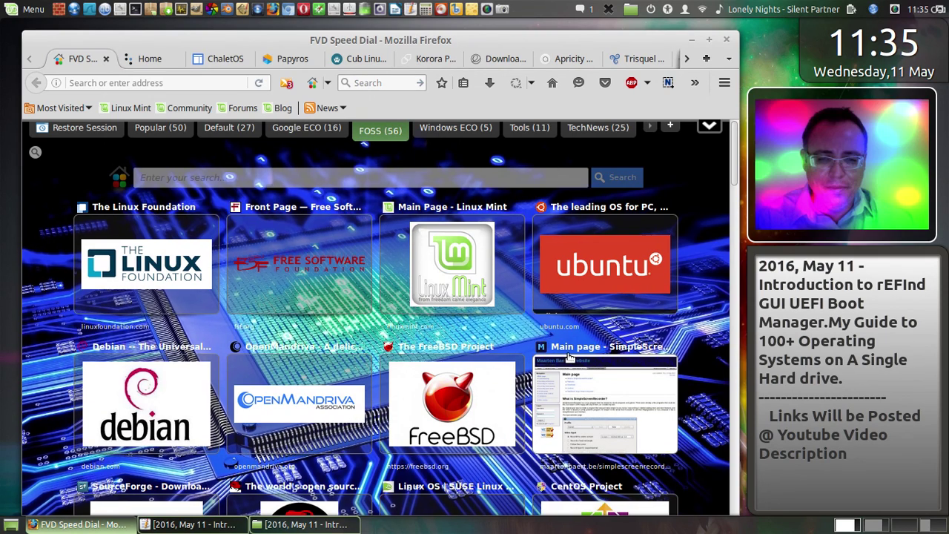
Step: Save a whole-screen screenshot of the FVD Speed Dial page's FOSS group in the project folder
mouse_move(567, 356)
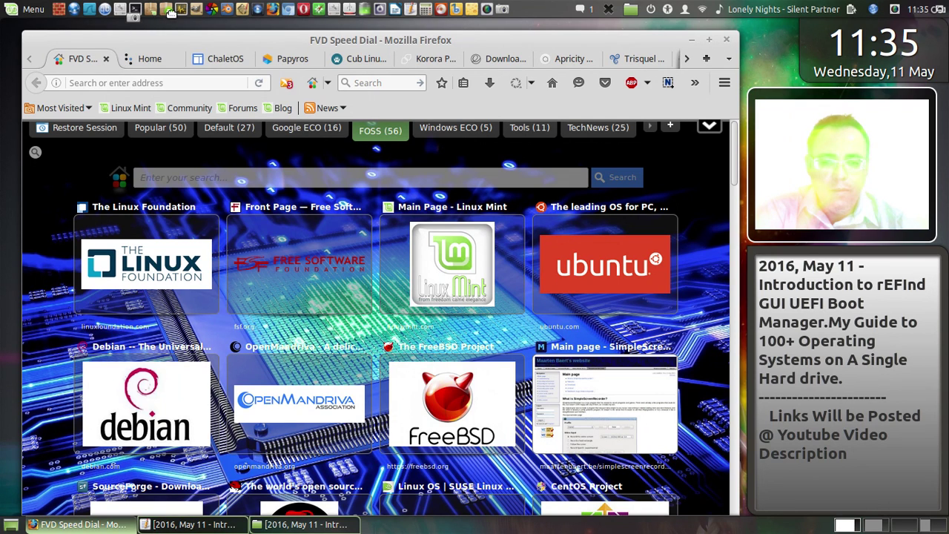
drag(169, 12, 178, 34)
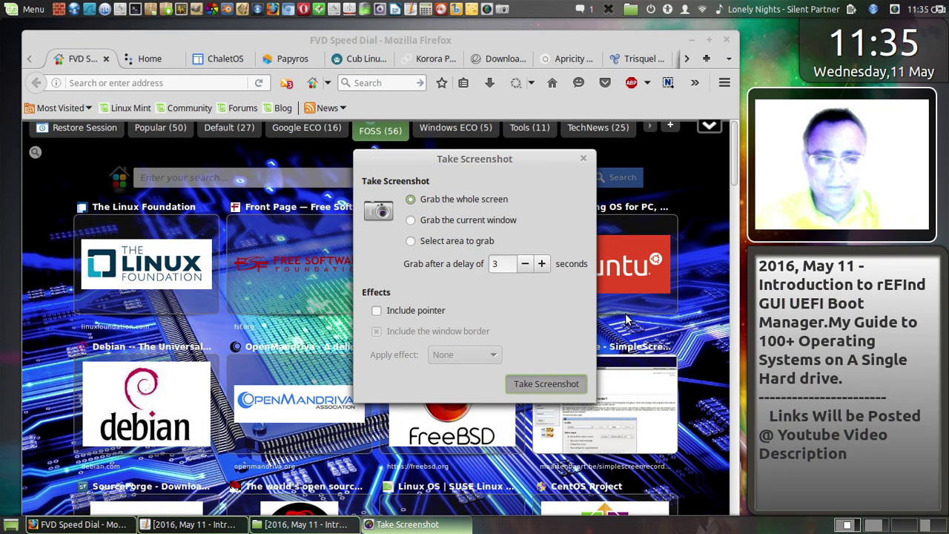
key(Return)
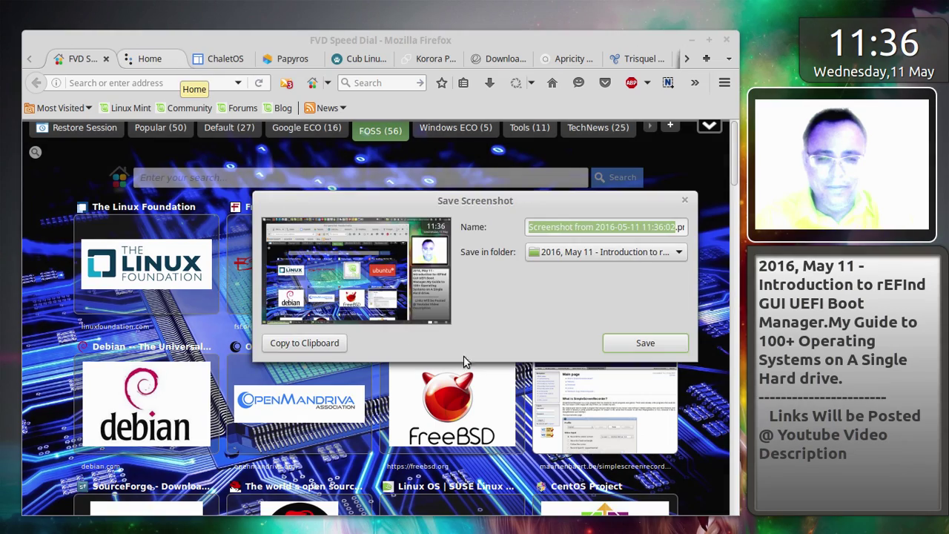
click(642, 342)
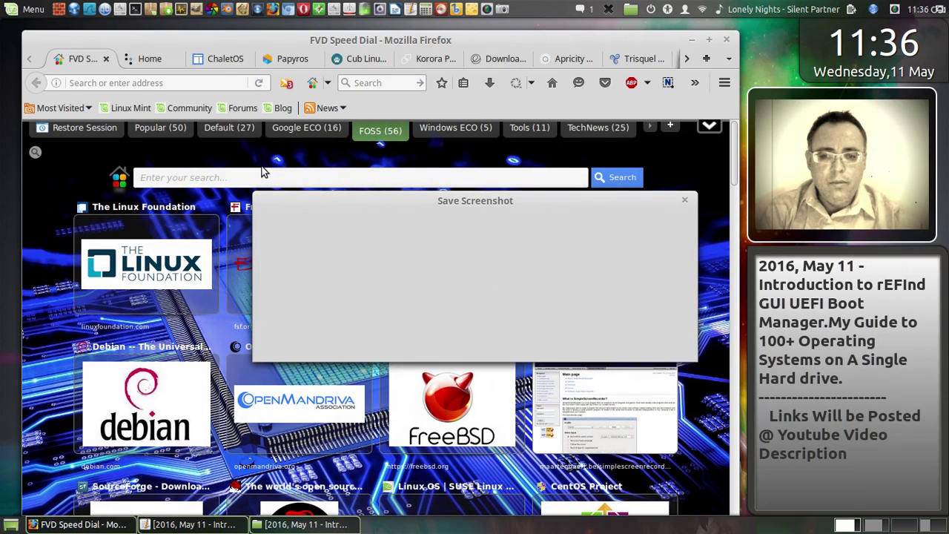
Step: Bring up the ChaletOS home page and save a whole-screen screenshot of it as 5.png in the project folder
click(223, 59)
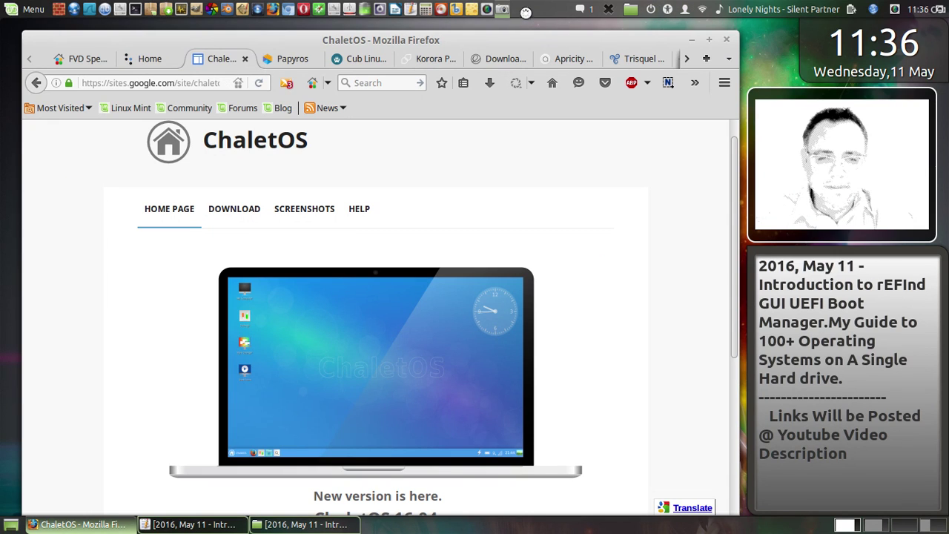
click(743, 44)
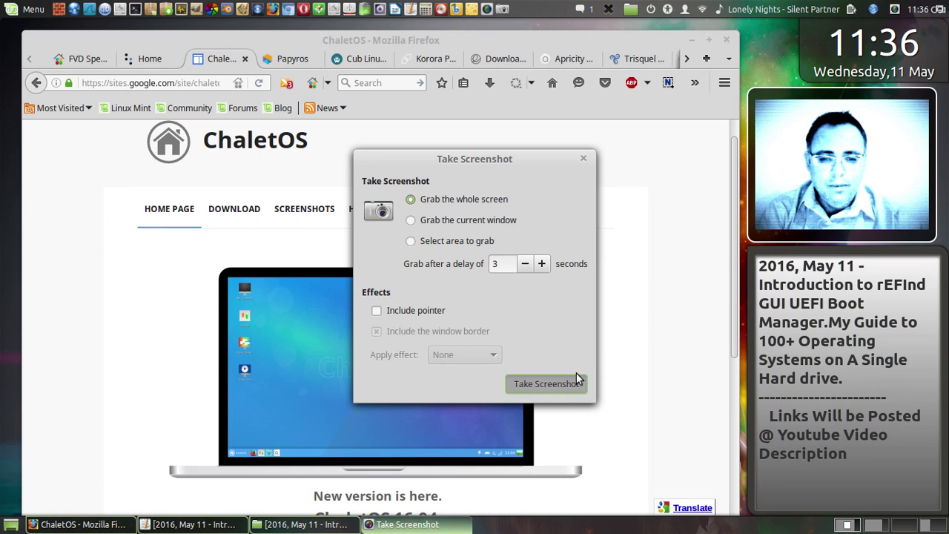
click(575, 380)
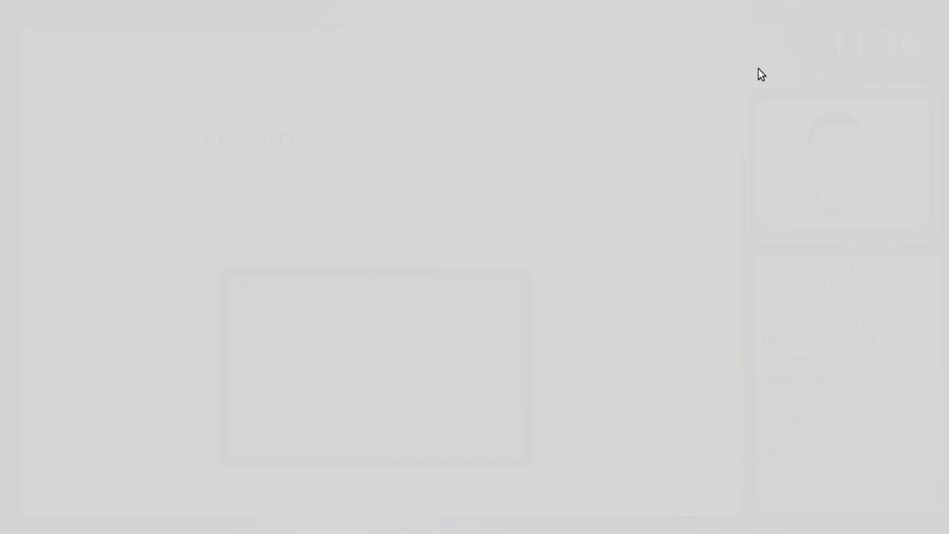
text(5)
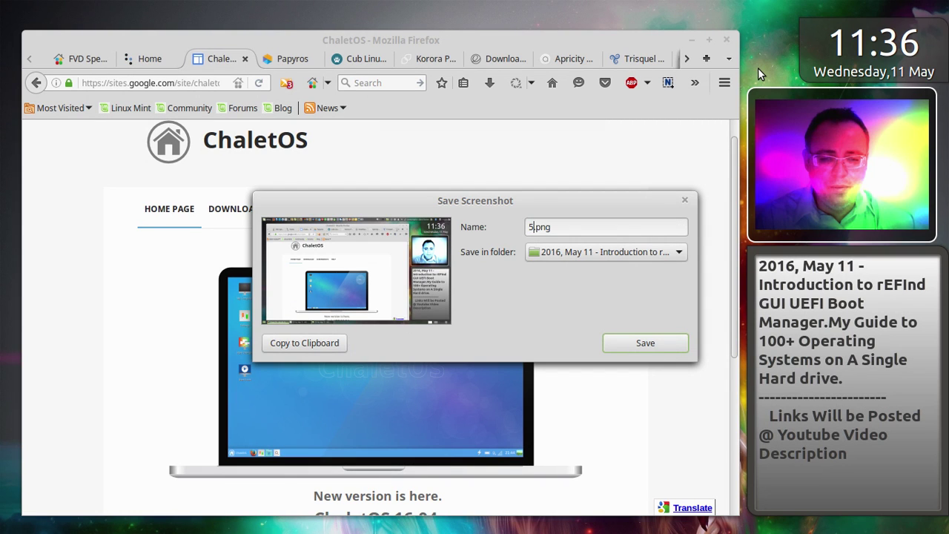
click(646, 345)
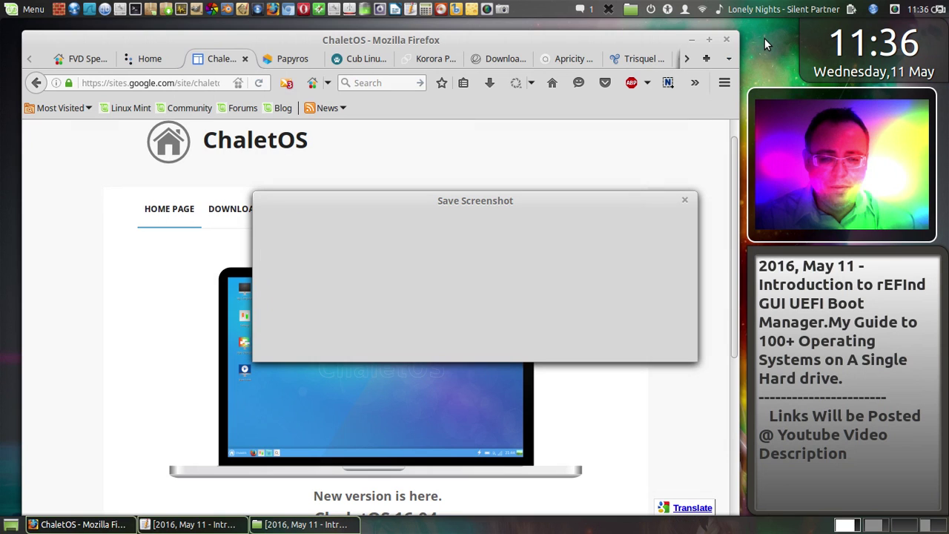
Step: Copy the web address of the ChaletOS home page
click(150, 83)
right_click(149, 83)
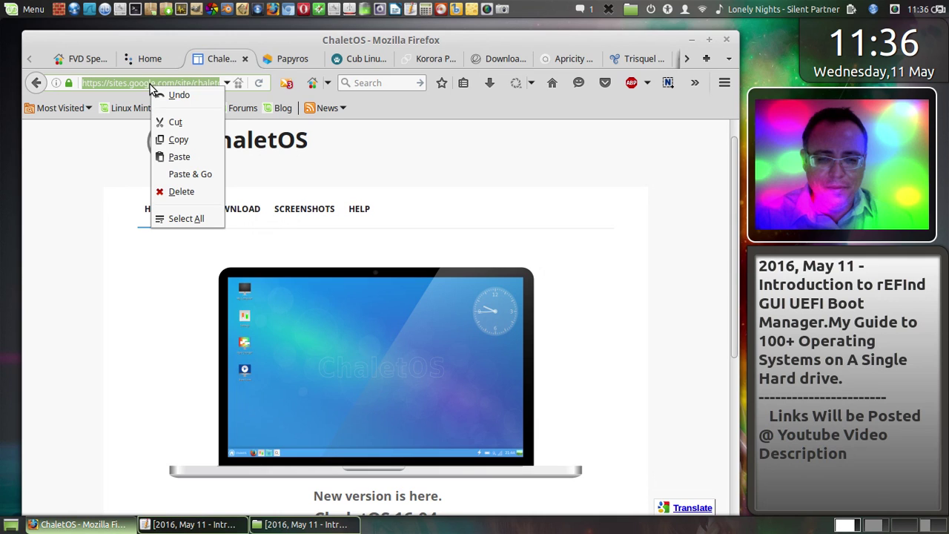
click(184, 141)
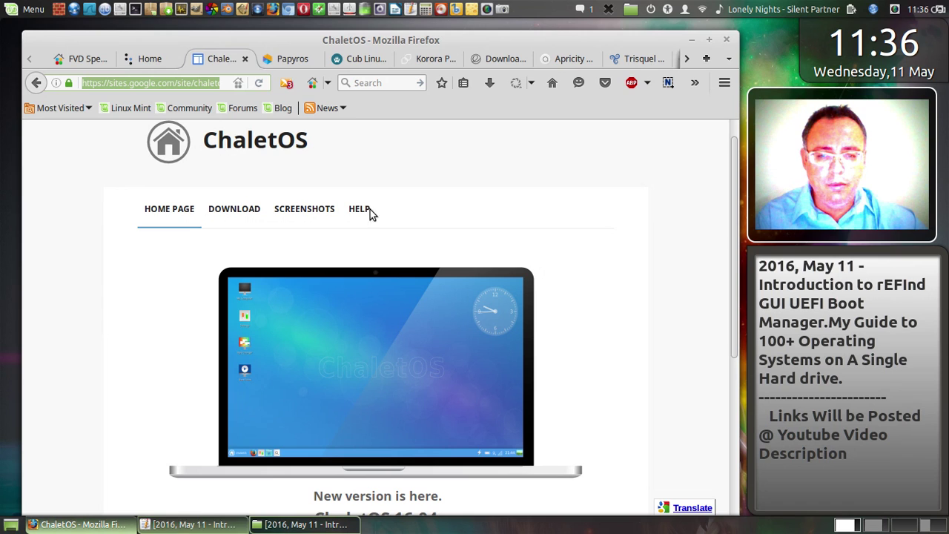
Step: Switch to the text editor notes and add the heading "NEW GNU/Linux Distros:" on its own line above "TOP GNU/Linux Apps:"
key(alt+Tab)
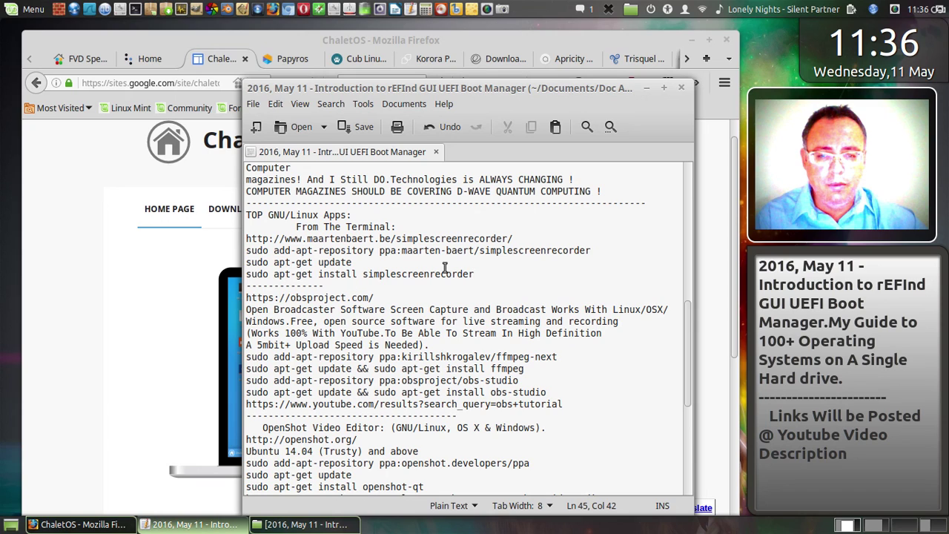
click(650, 200)
key(Return)
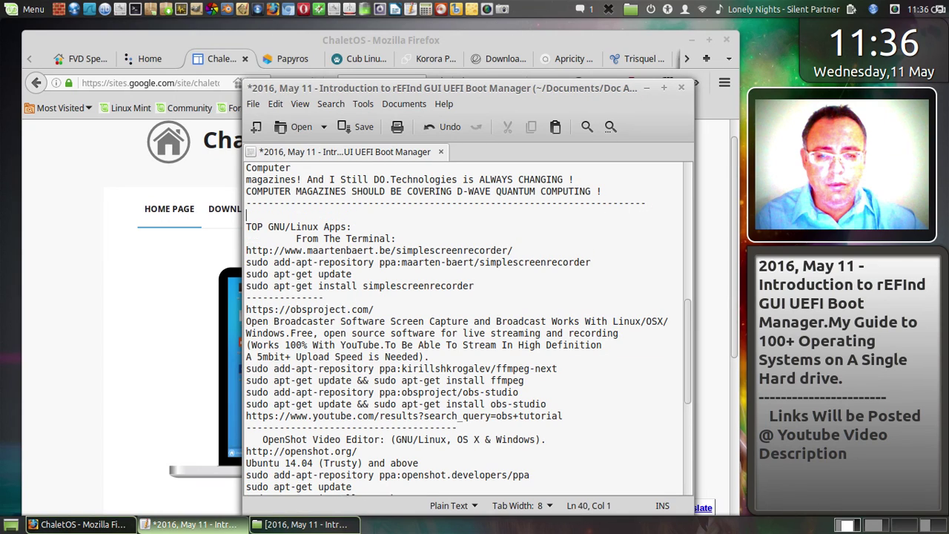
text(NEW)
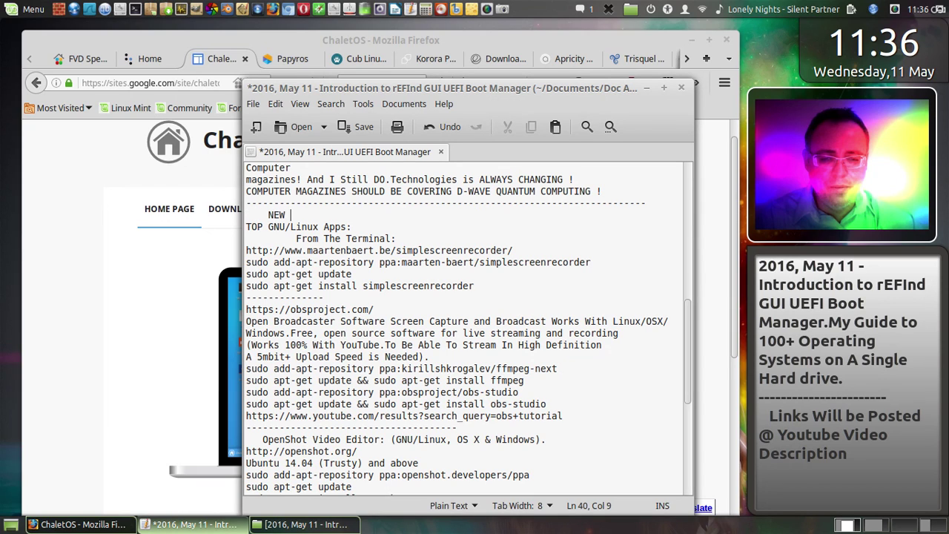
text( GNU?Linu)
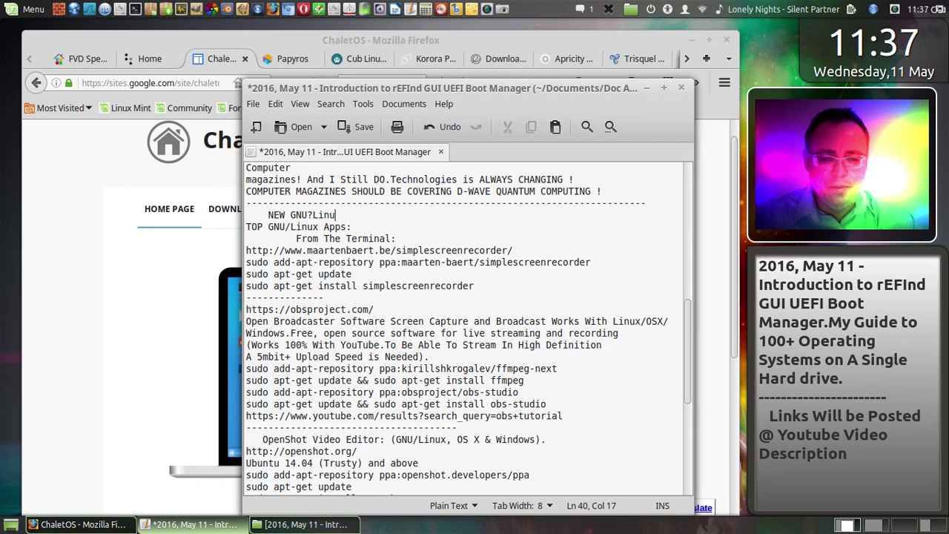
text(x)
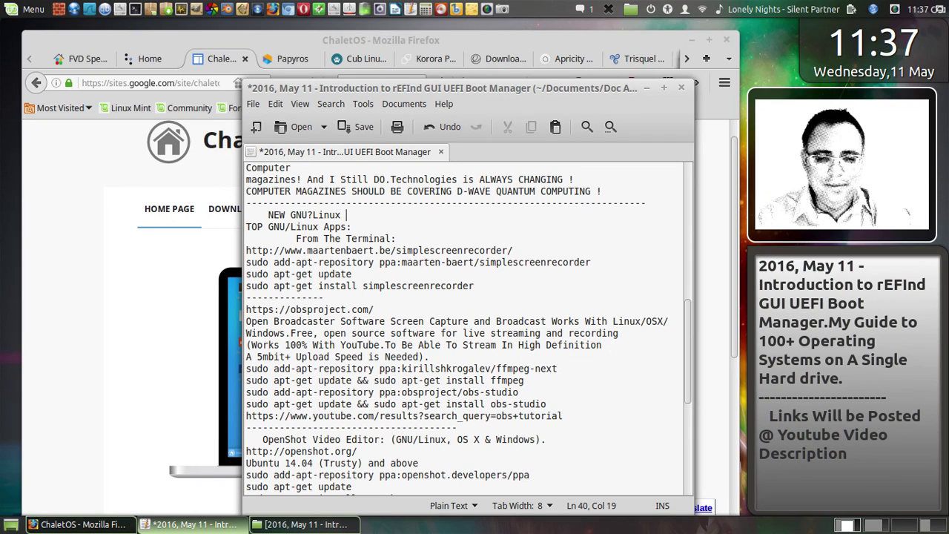
key(BackSpace)
key(BackSpace)
key(BackSpace)
key(BackSpace)
key(BackSpace)
key(BackSpace)
text(Linux Distros)
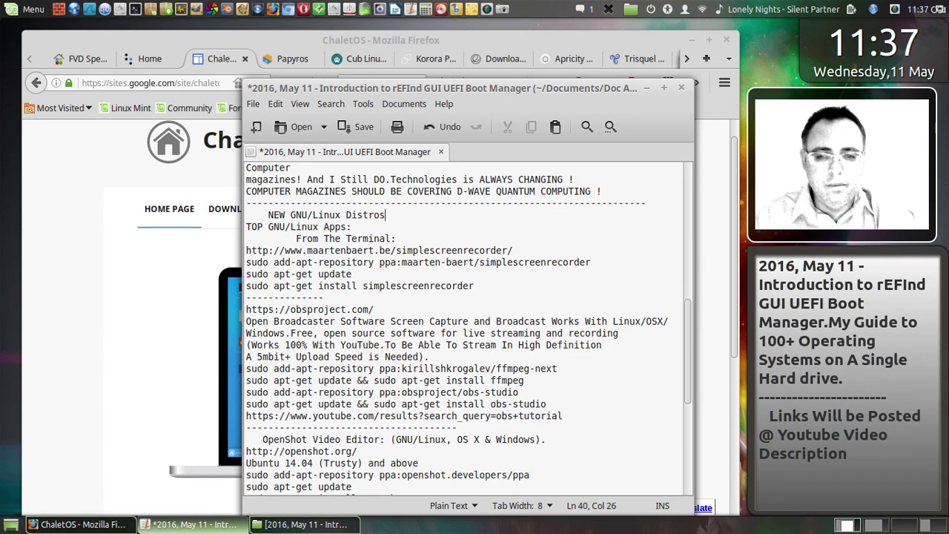
text(:)
key(Return)
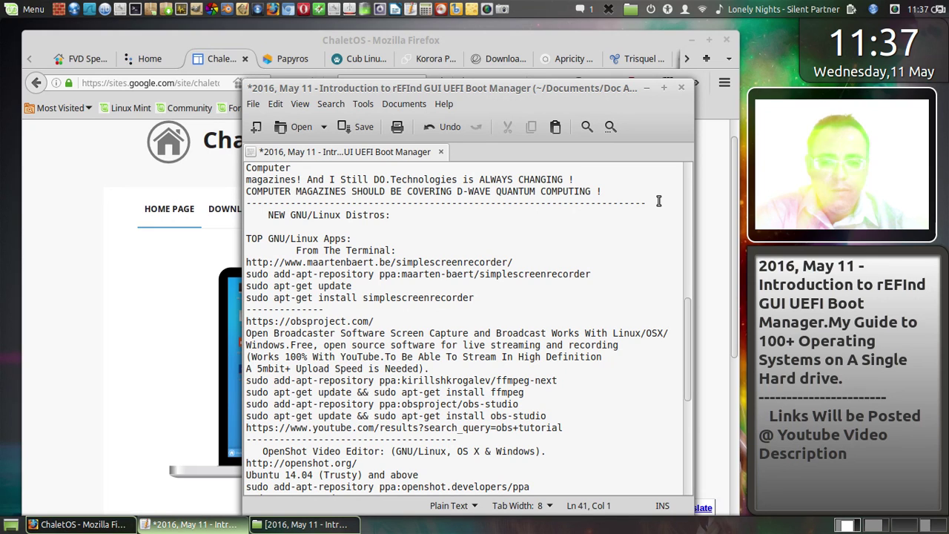
Step: Paste the ChaletOS link under the "NEW GNU/Linux Distros:" heading and start a new line below it
right_click(270, 224)
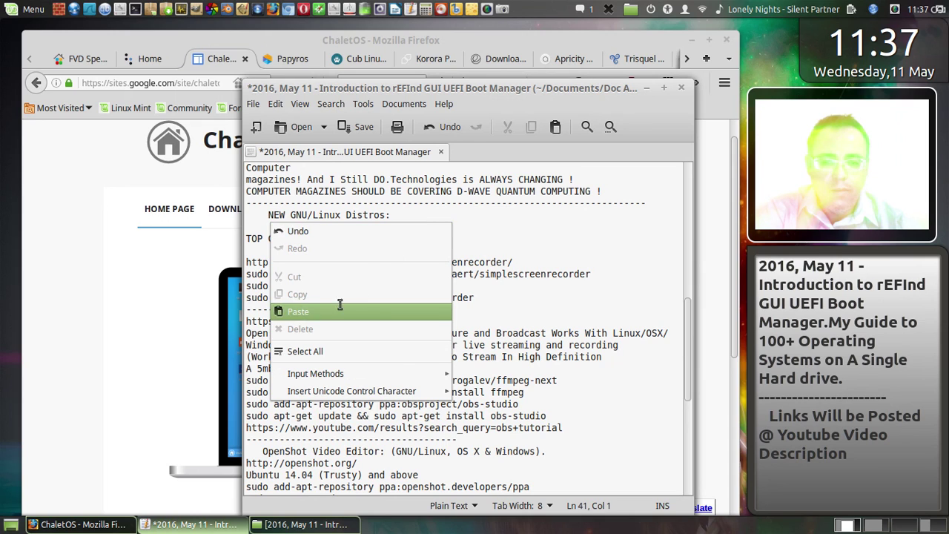
click(311, 311)
key(Return)
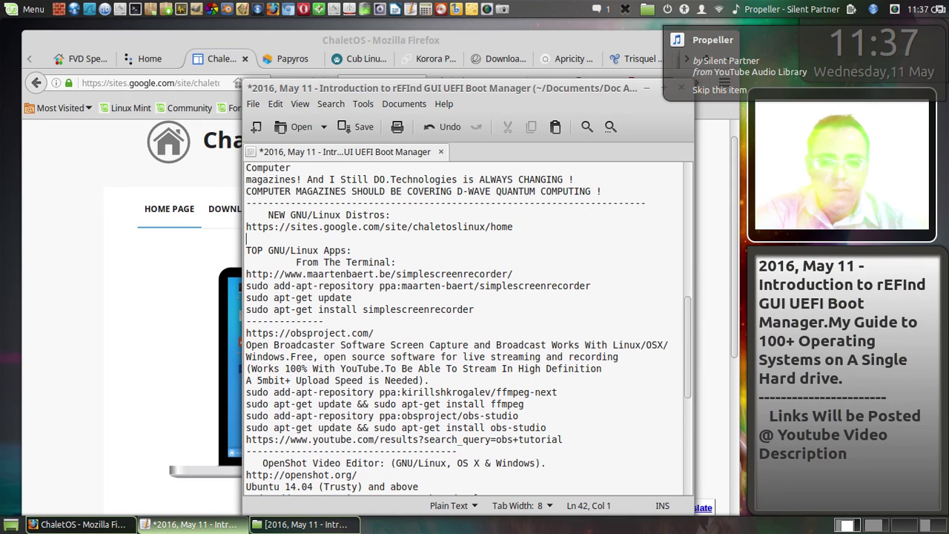
Step: Save a whole-screen screenshot of the ChaletOS home page as 6.png in the project folder, and close the page in Firefox
click(81, 162)
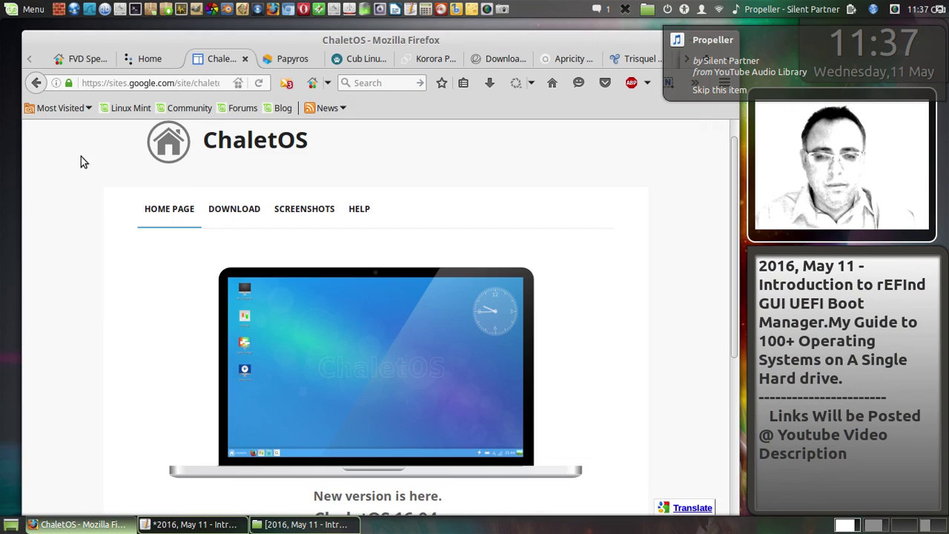
click(502, 9)
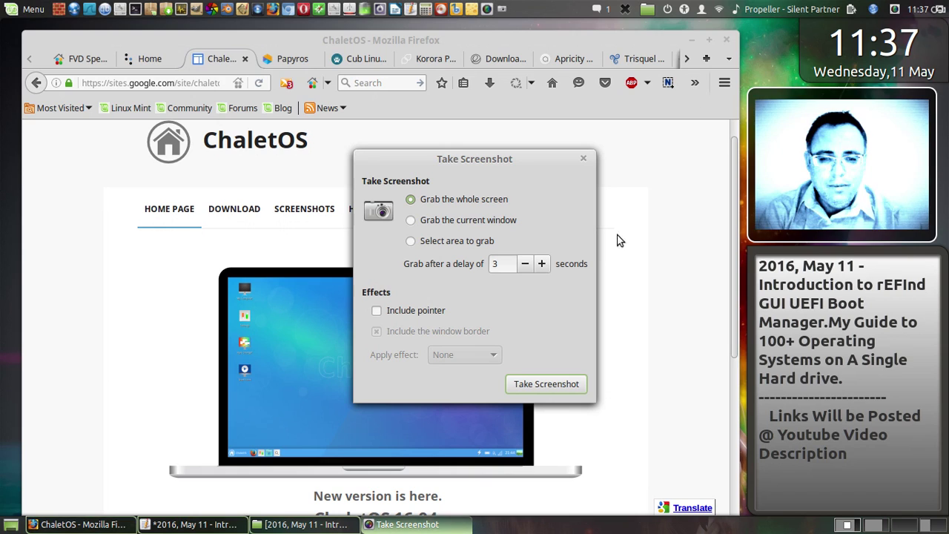
click(563, 386)
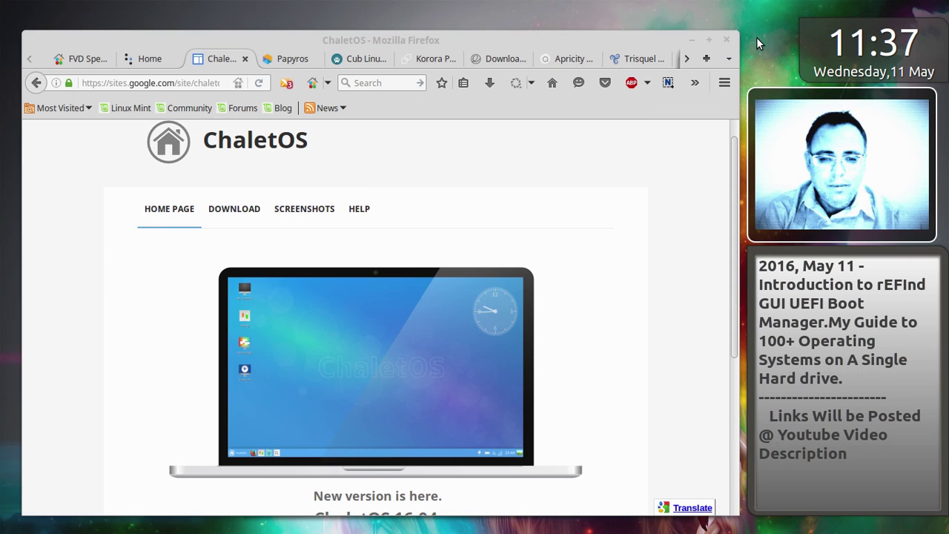
text(6)
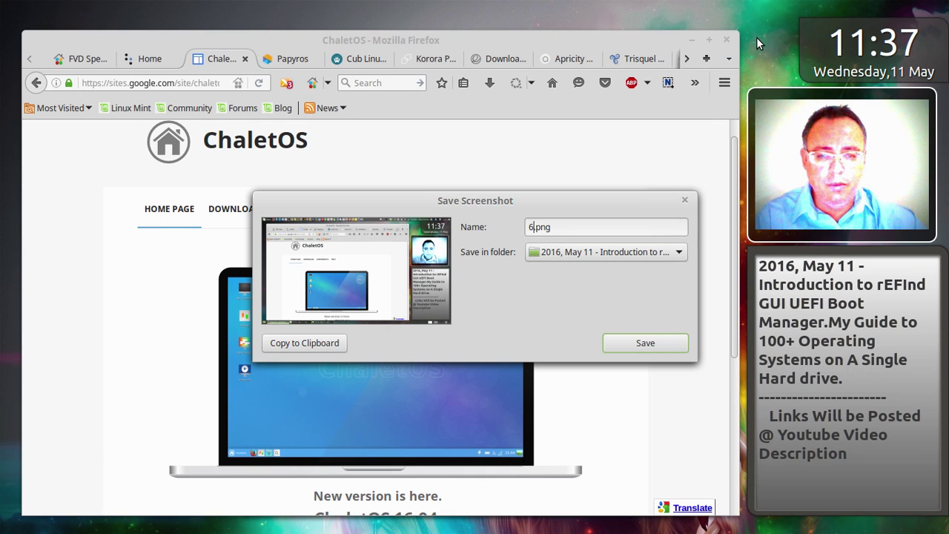
click(645, 343)
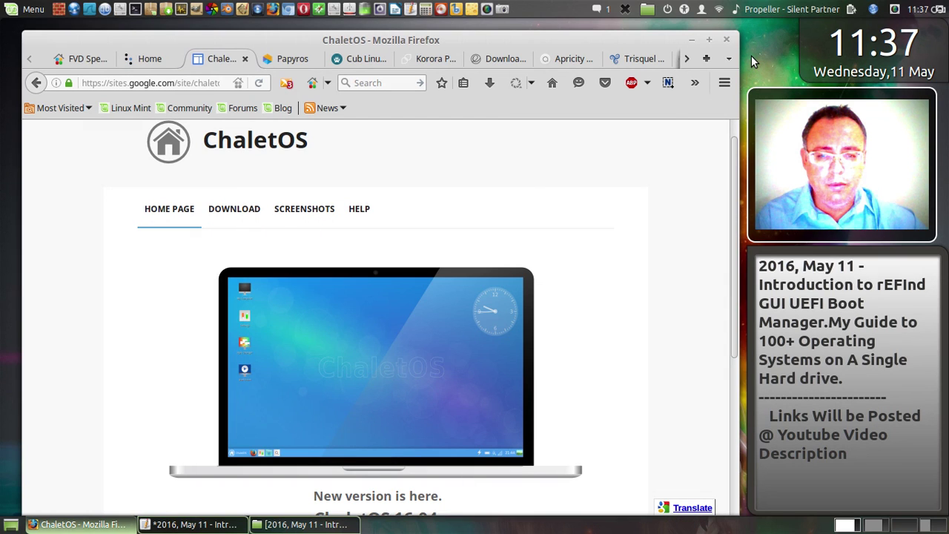
click(243, 59)
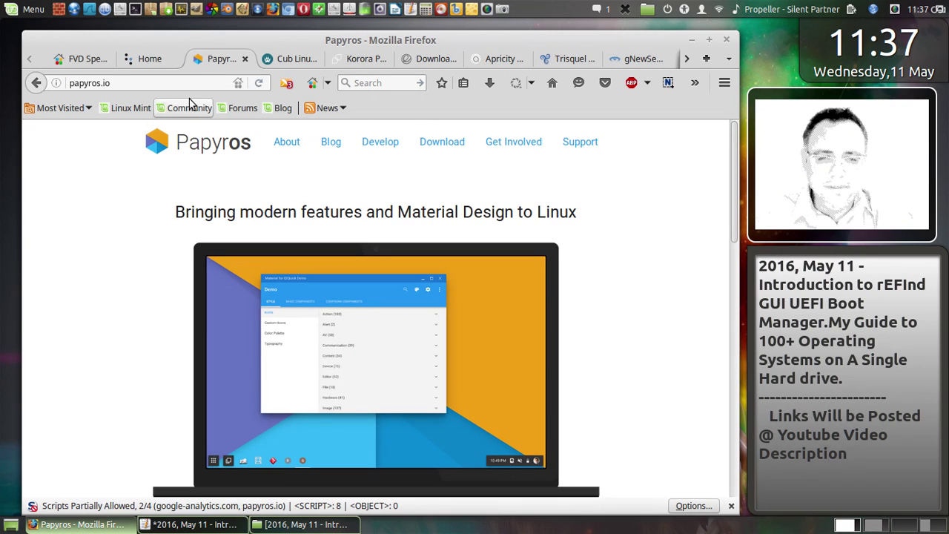
click(89, 82)
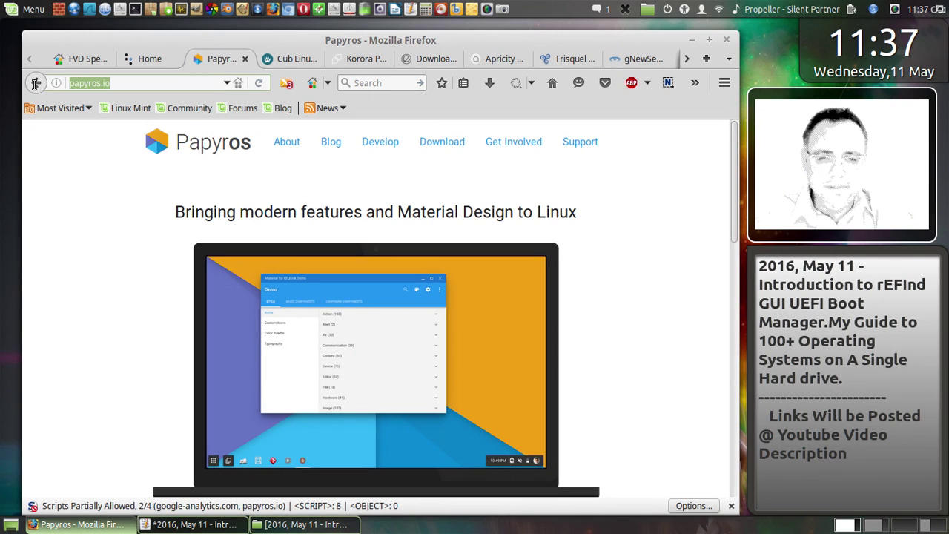
right_click(87, 82)
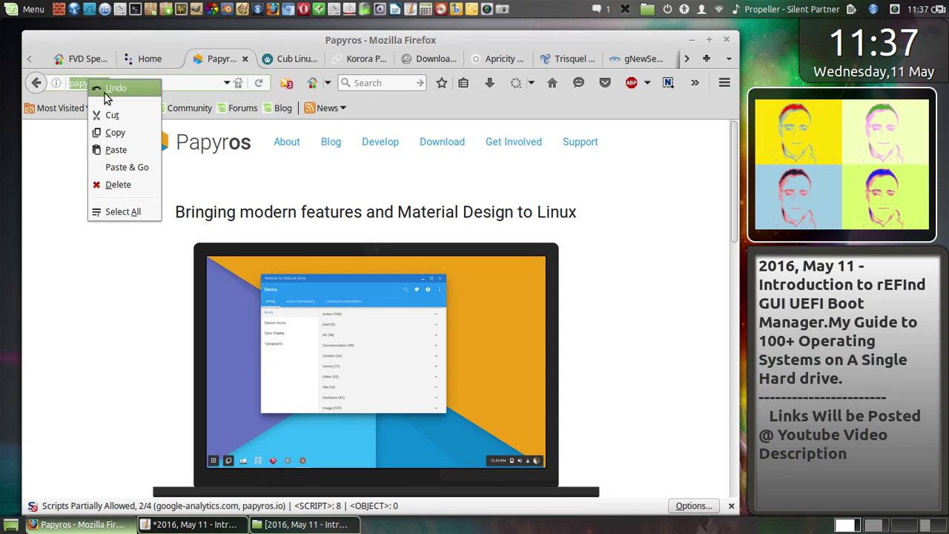
click(115, 133)
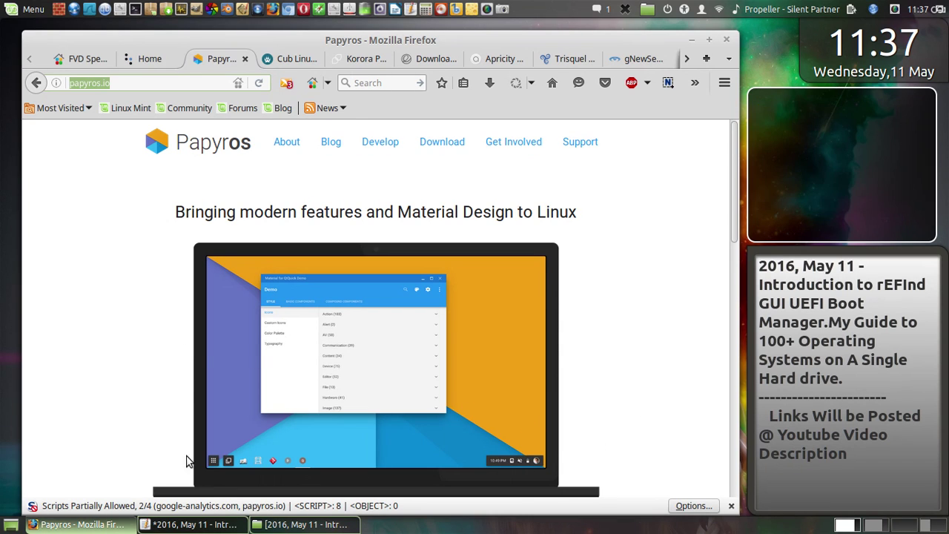
click(226, 526)
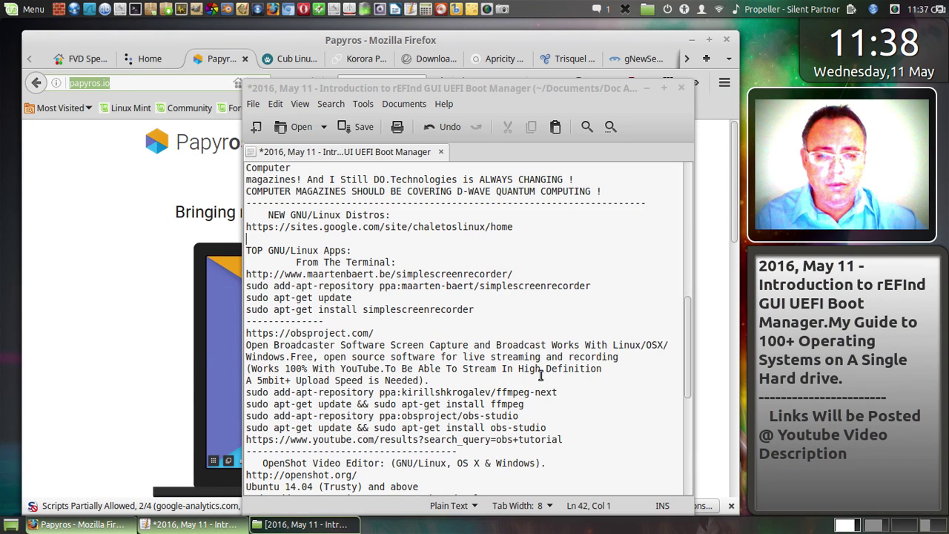
right_click(302, 239)
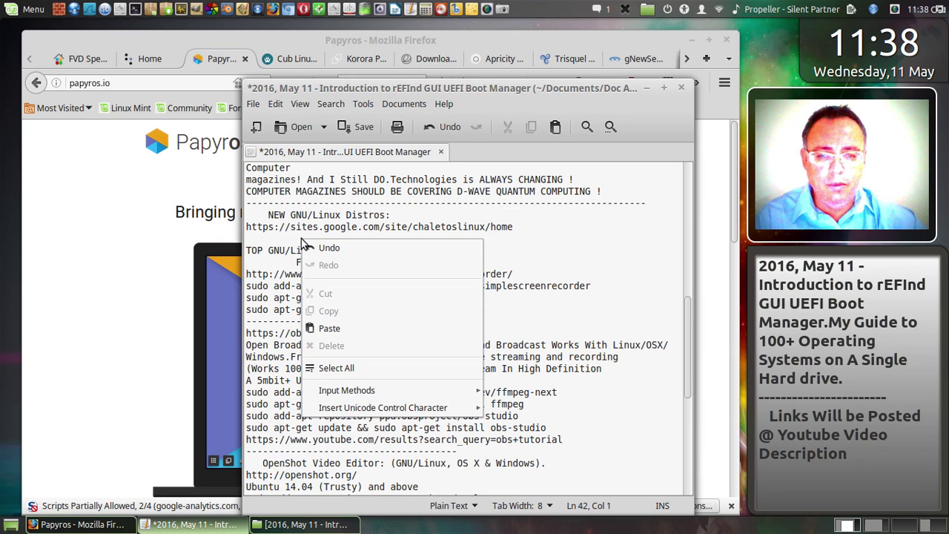
click(333, 328)
key(Return)
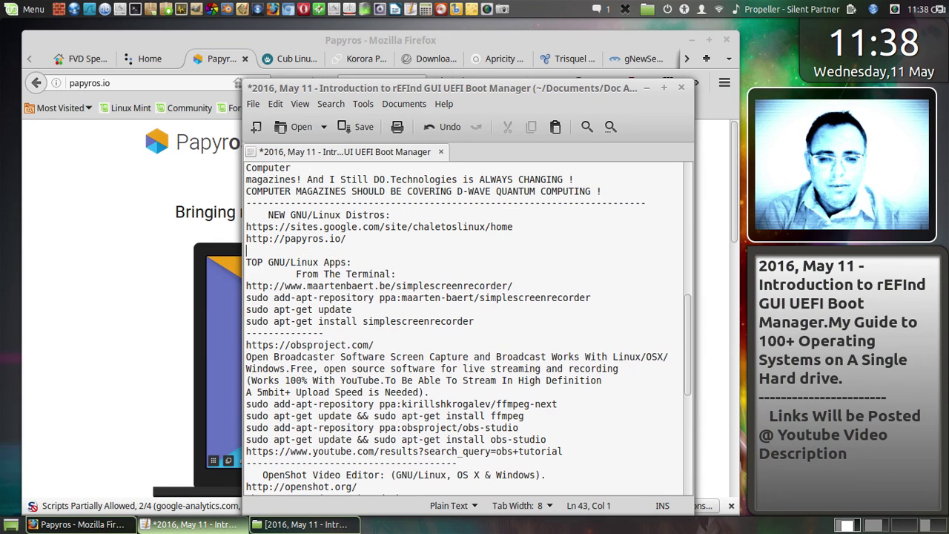
Step: Dismiss the blocked-scripts notice on the Papyros page in Firefox and save a whole-screen screenshot as 7.png in the project folder
click(43, 261)
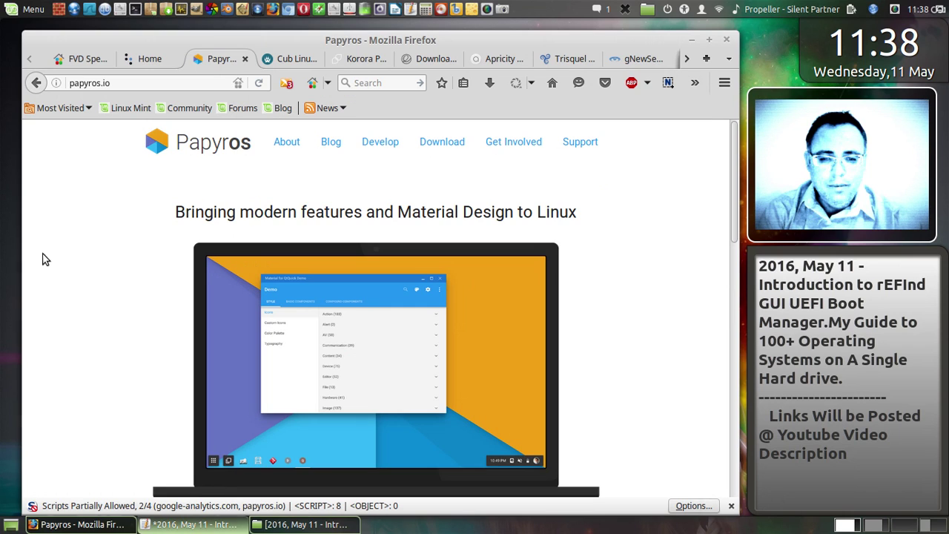
scroll(614, 281, down, 3)
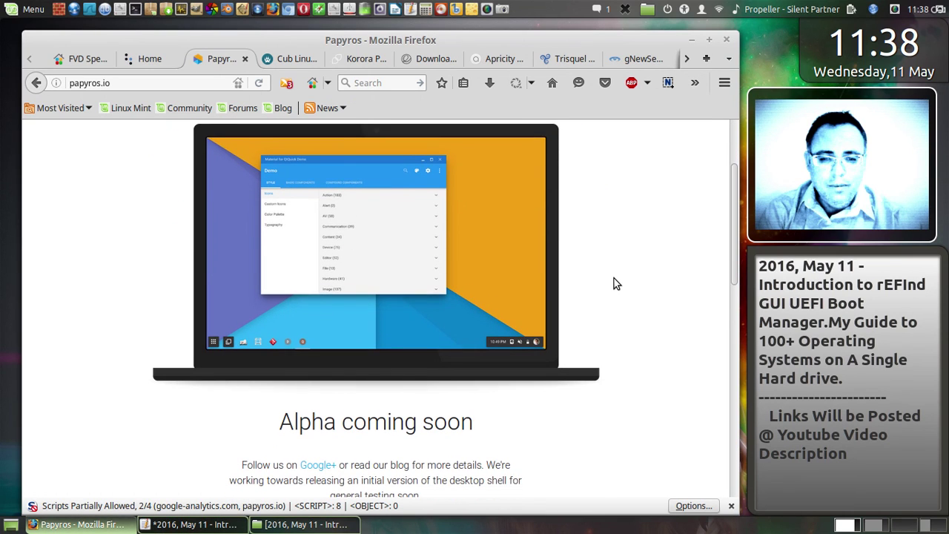
scroll(614, 278, up, 1)
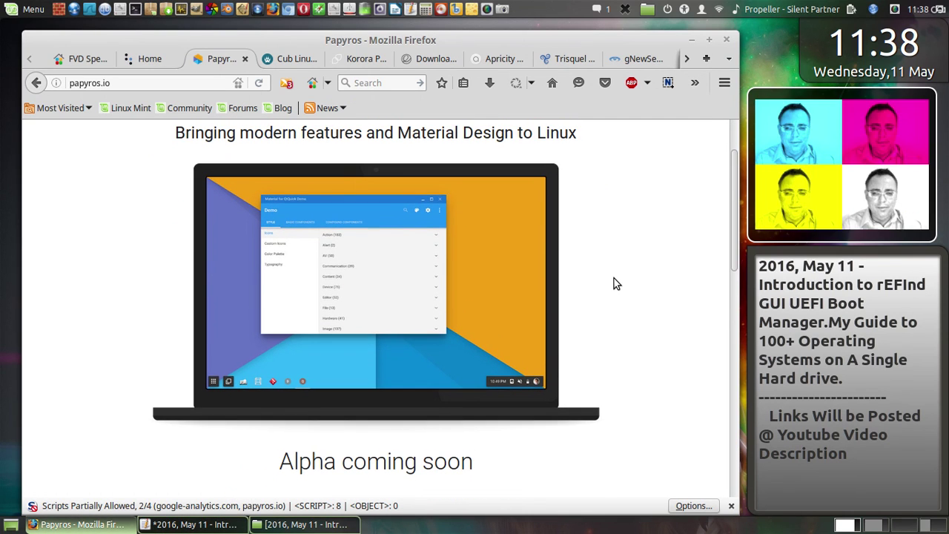
scroll(614, 279, up, 1)
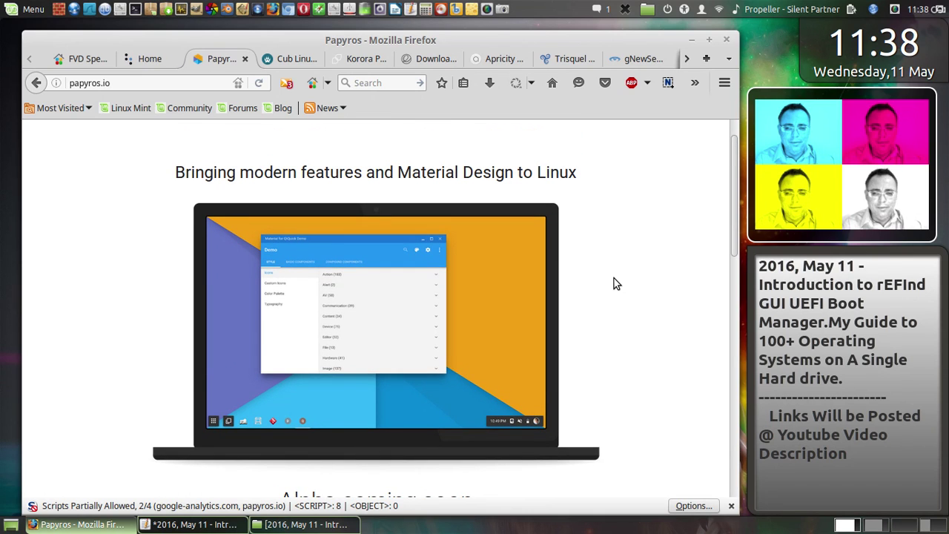
scroll(614, 279, up, 1)
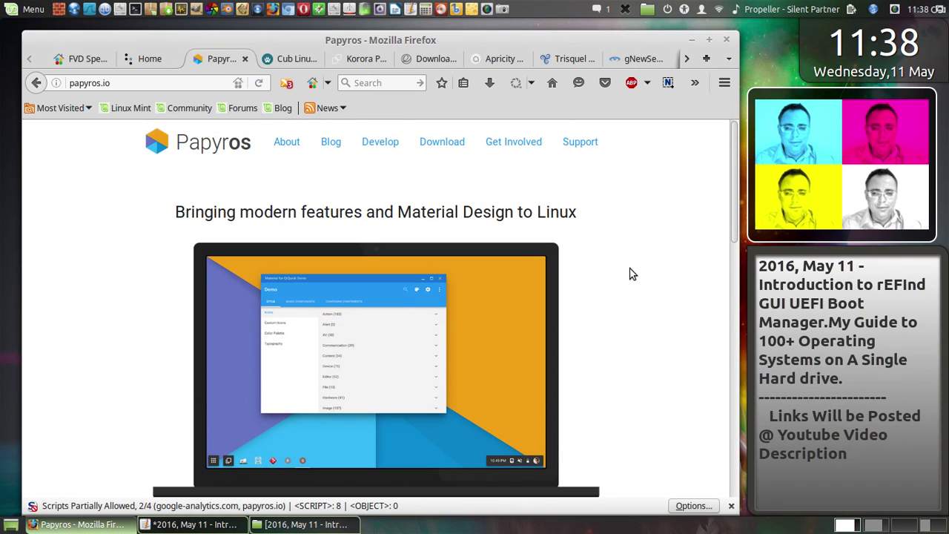
click(731, 506)
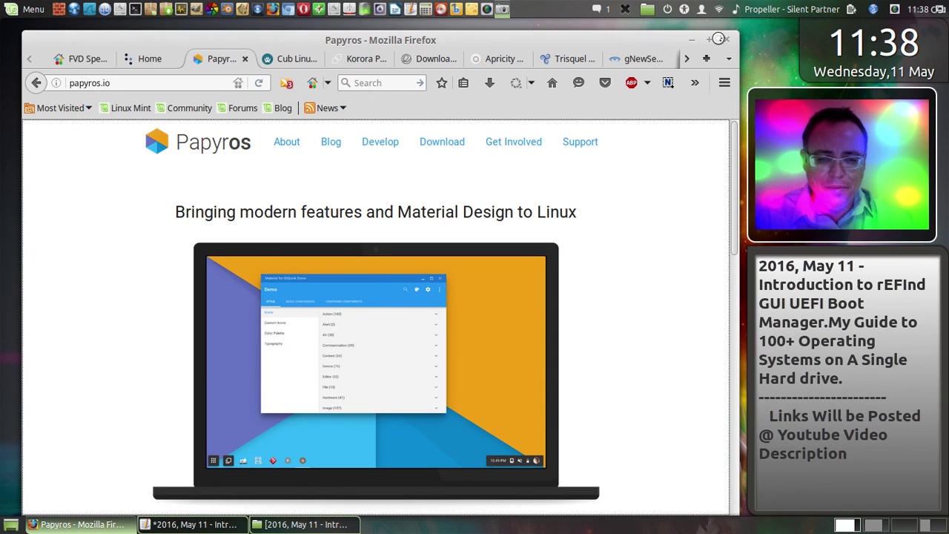
click(765, 42)
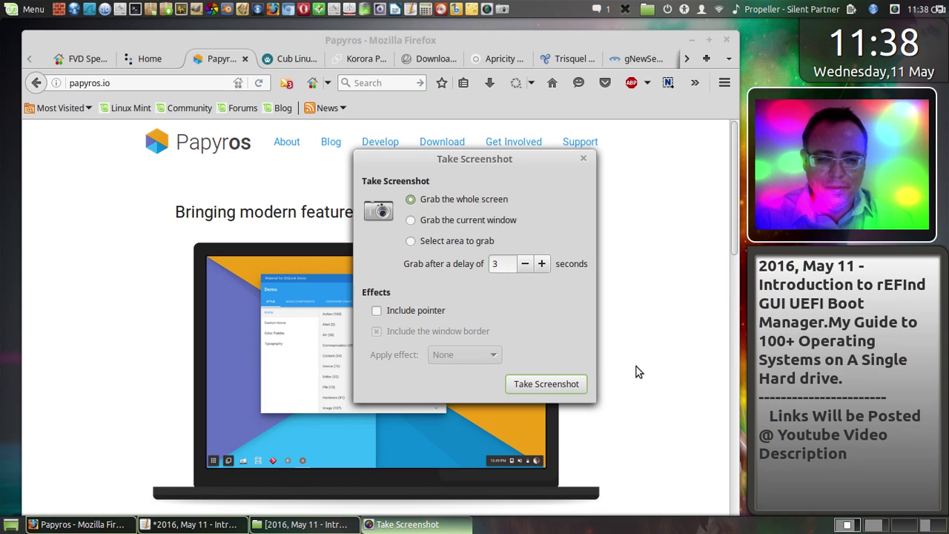
click(561, 383)
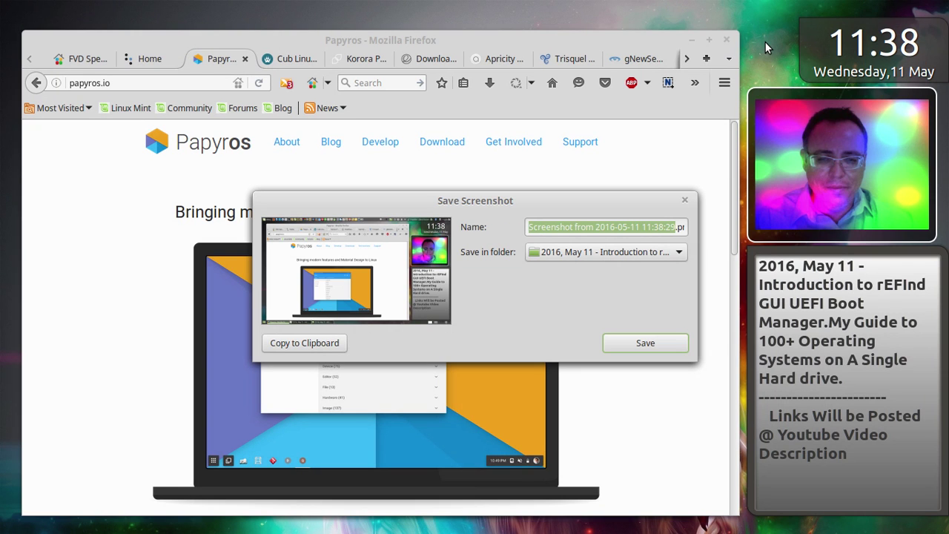
text(7)
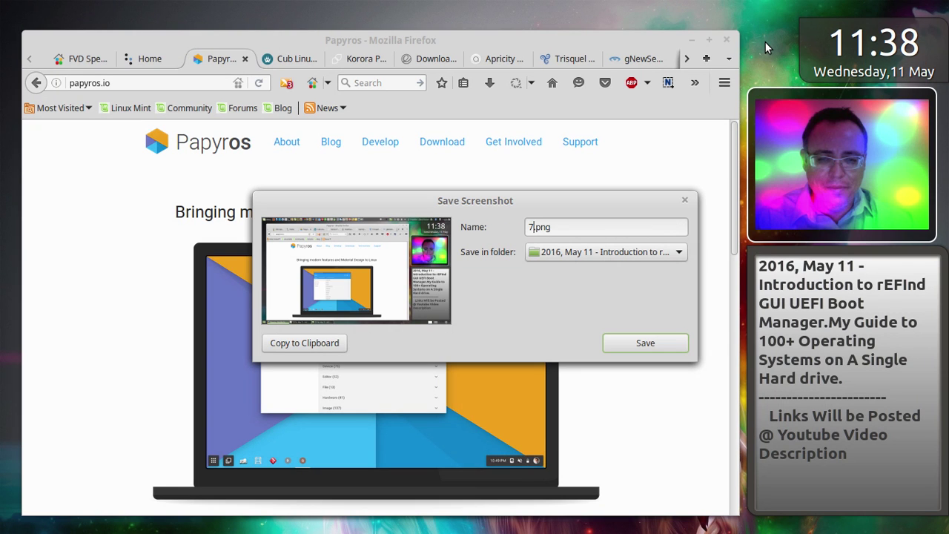
key(Return)
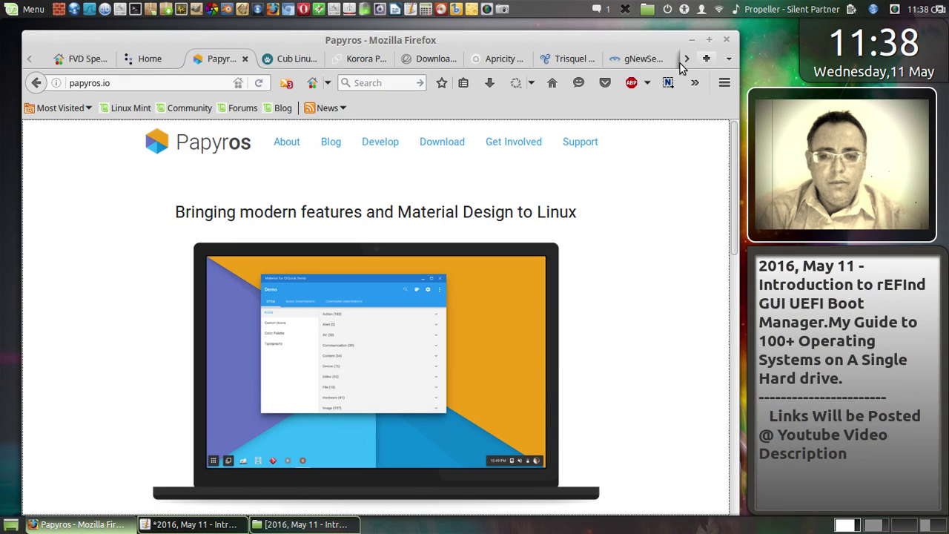
Step: Close the Papyros page in Firefox and copy the address of the Cub Linux page
click(244, 58)
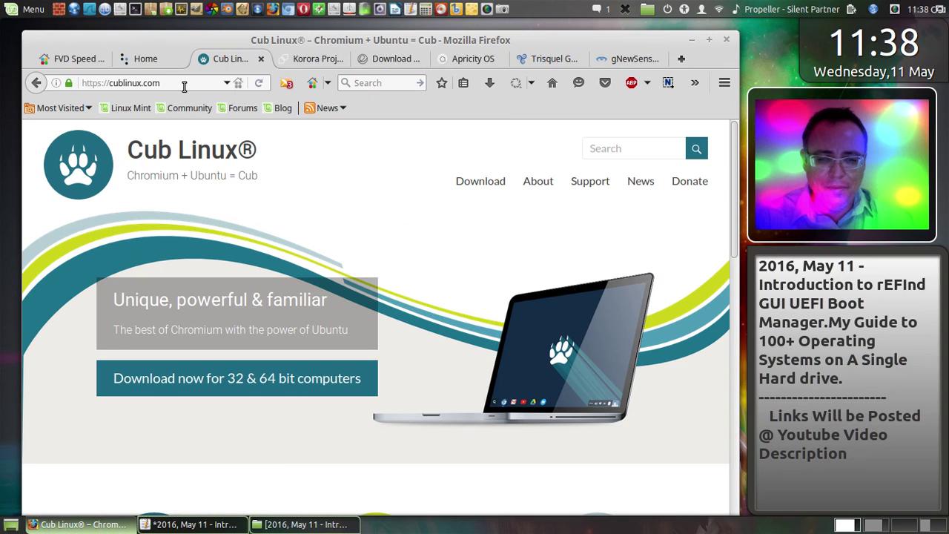
drag(184, 86, 74, 86)
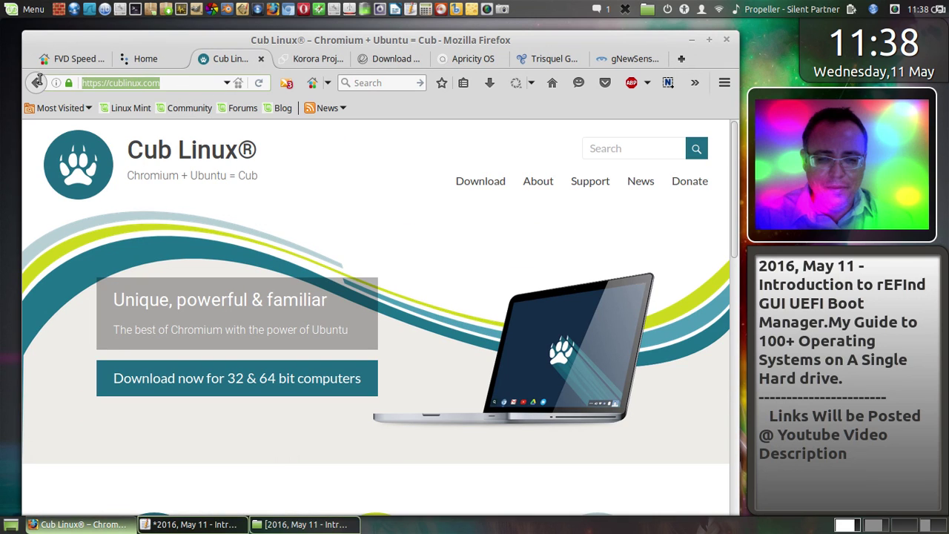
right_click(99, 86)
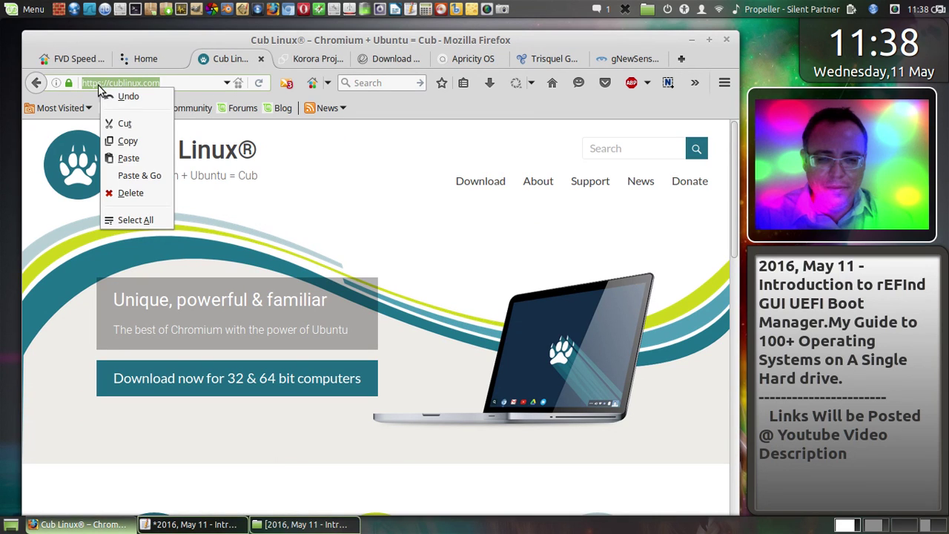
click(126, 143)
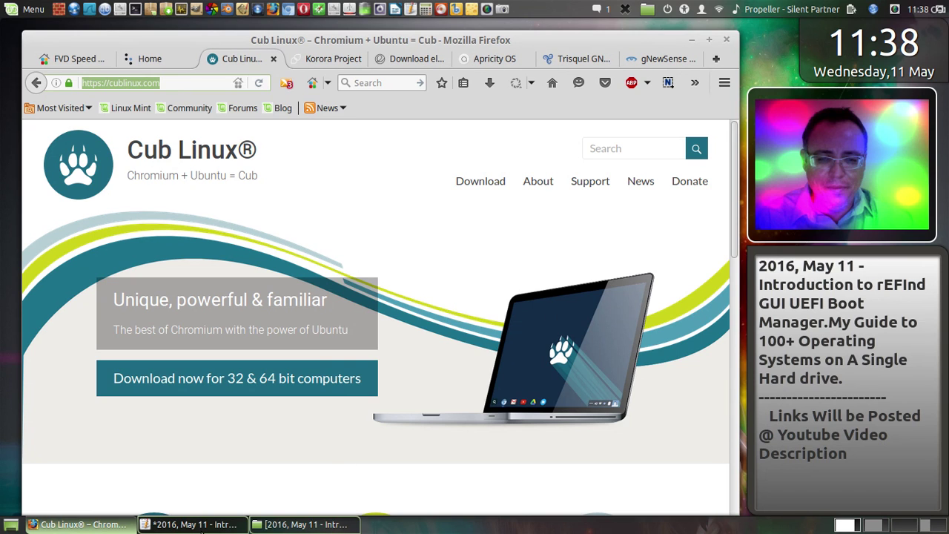
click(193, 524)
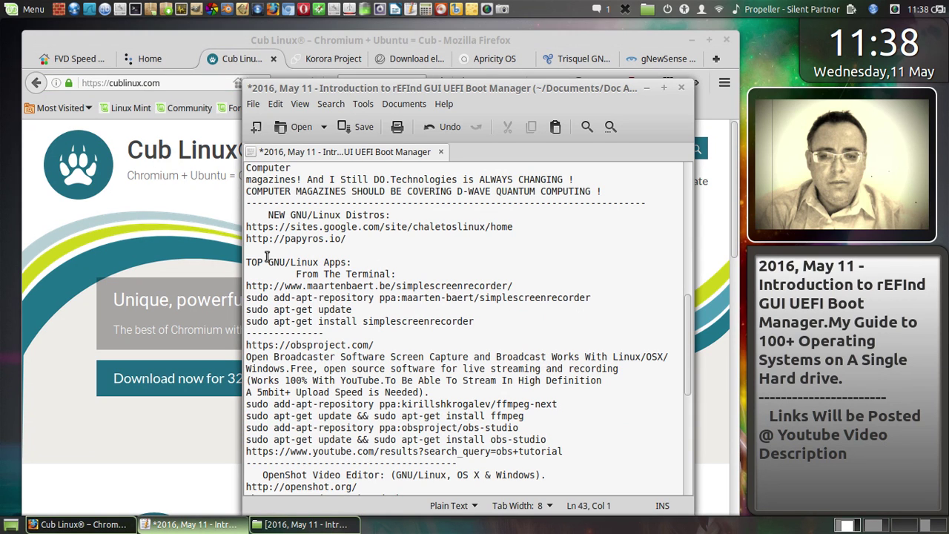
right_click(279, 267)
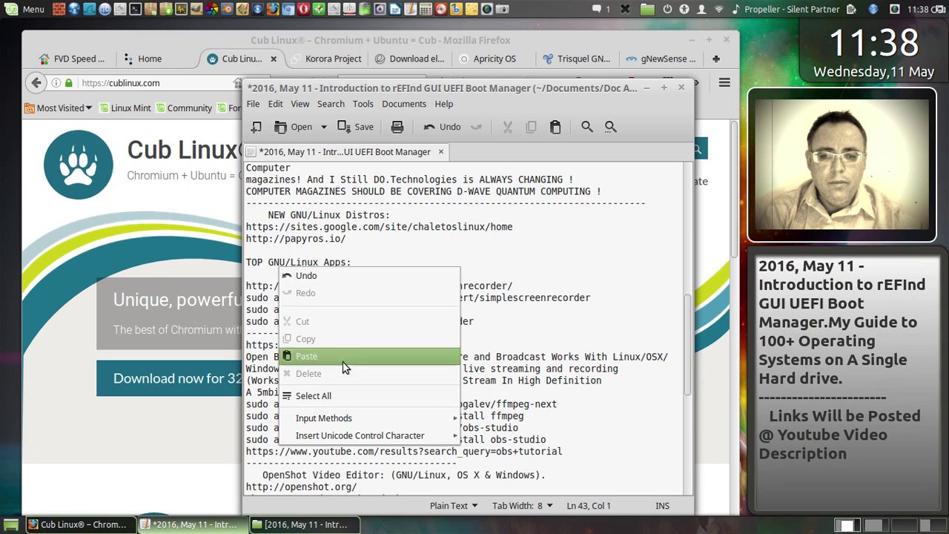
key(Return)
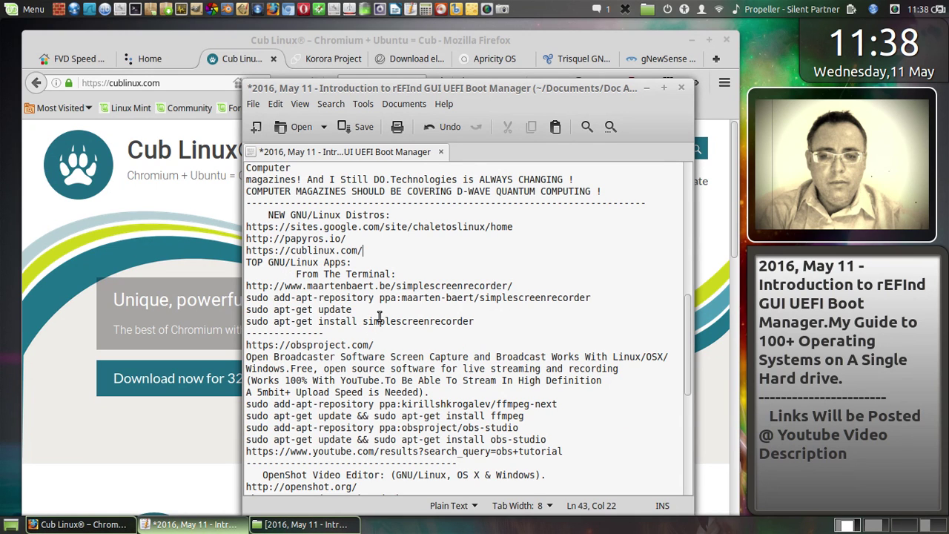
key(Return)
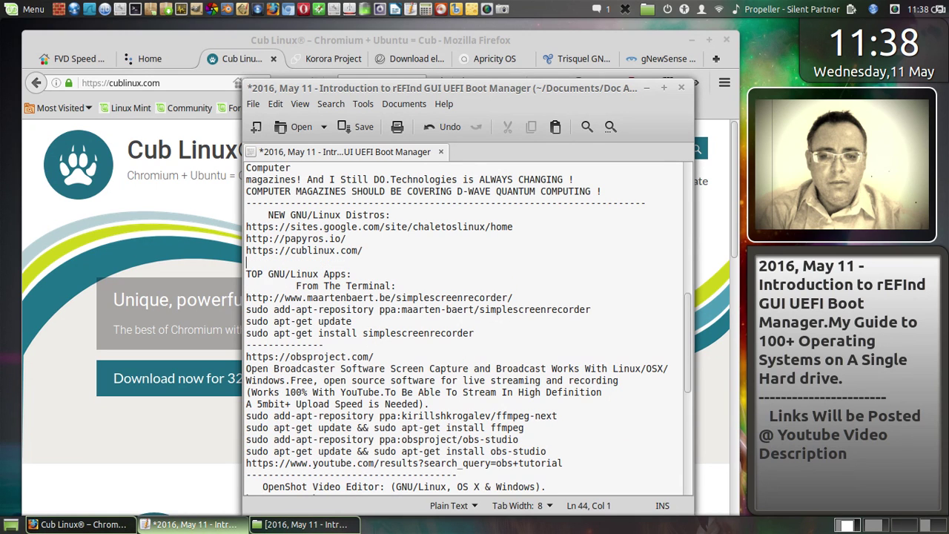
click(367, 135)
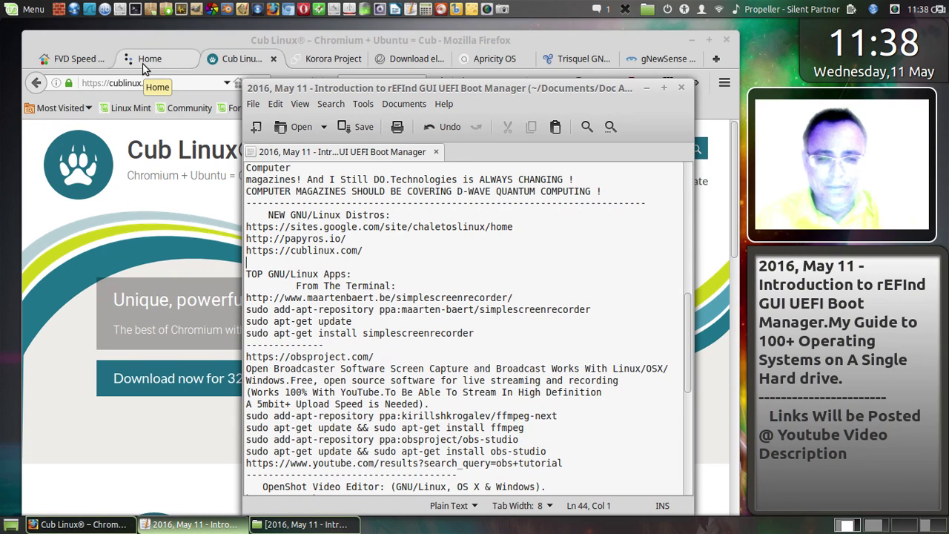
Step: Save a whole-screen screenshot of the Cub Linux page in Firefox as 9.png in the project folder, and close the page
click(158, 41)
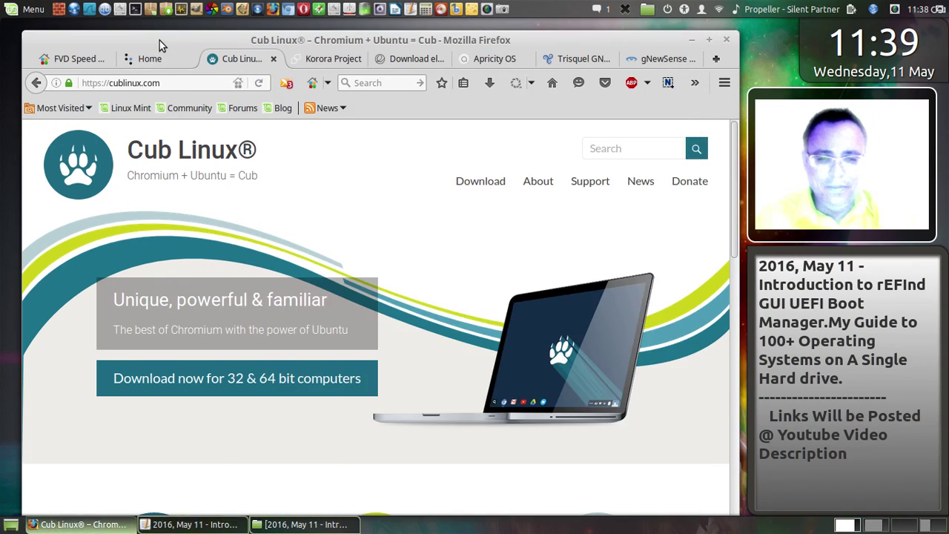
key(ctrl+l)
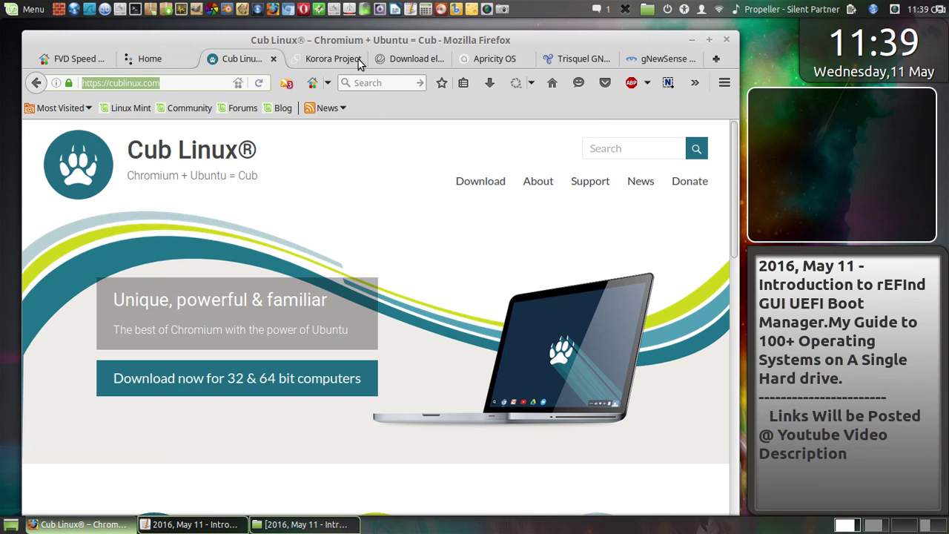
click(502, 9)
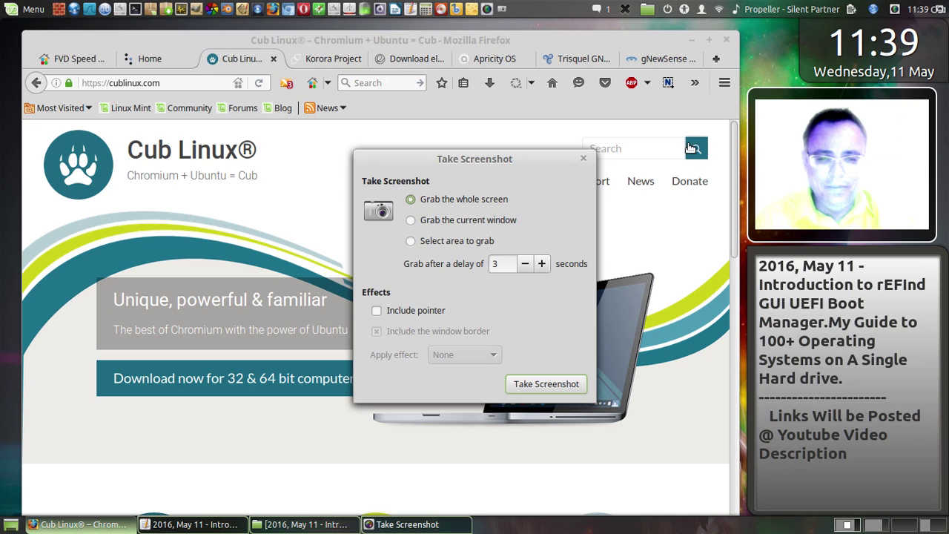
click(540, 386)
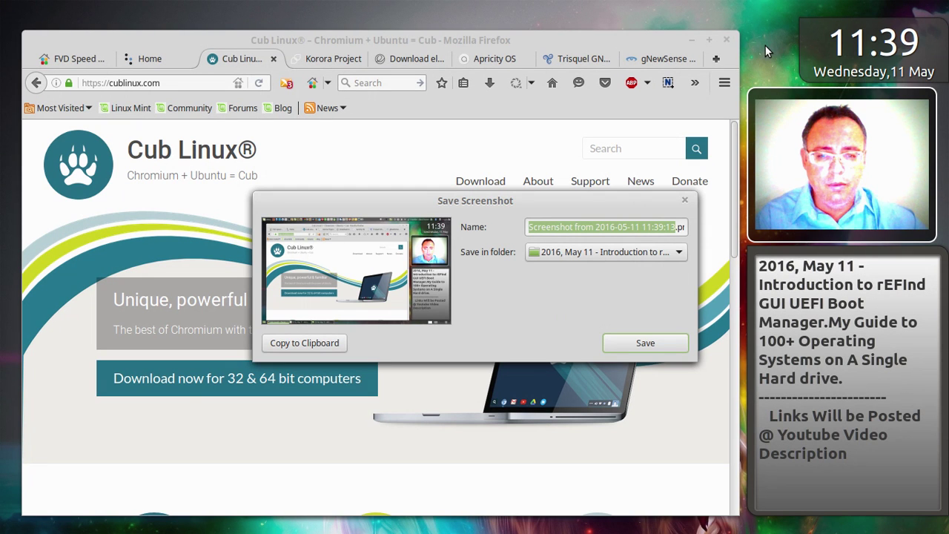
text(9)
key(Return)
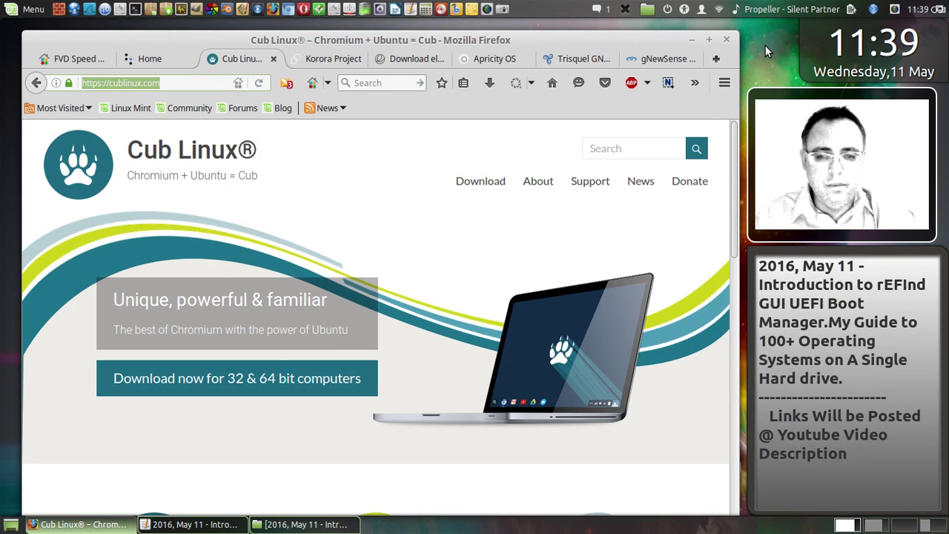
click(273, 59)
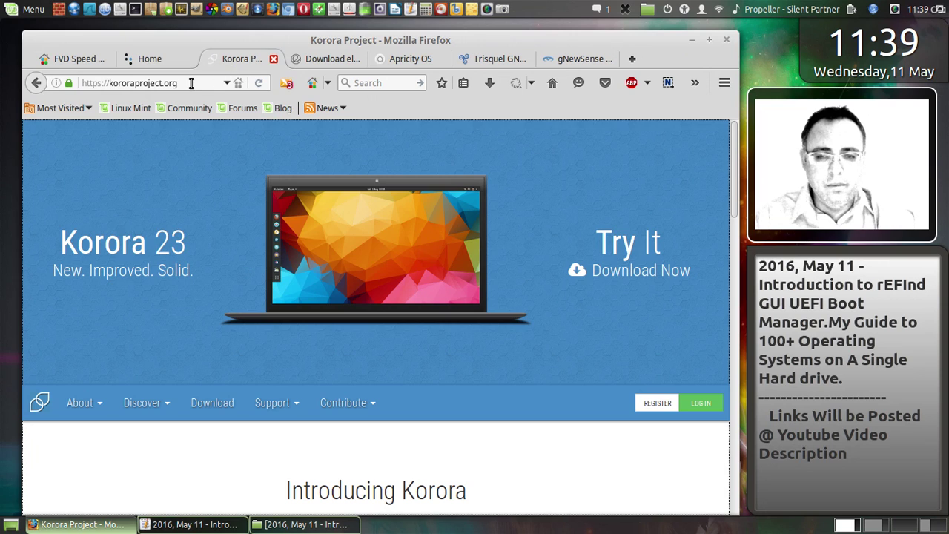
click(97, 86)
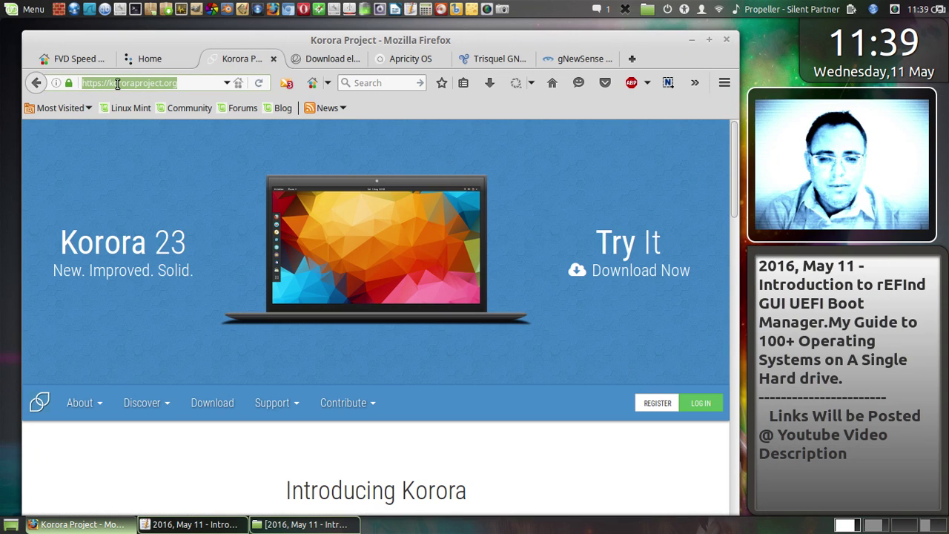
right_click(119, 87)
click(145, 140)
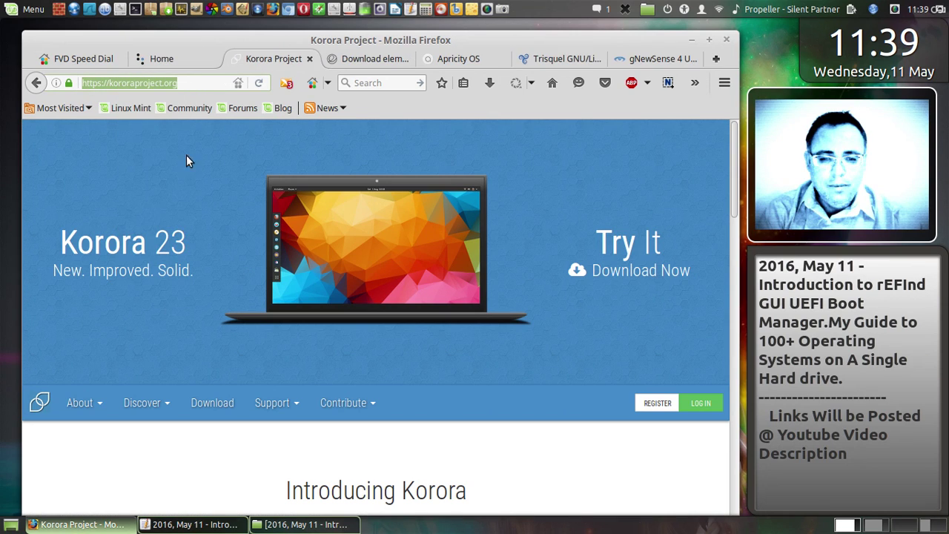
click(191, 524)
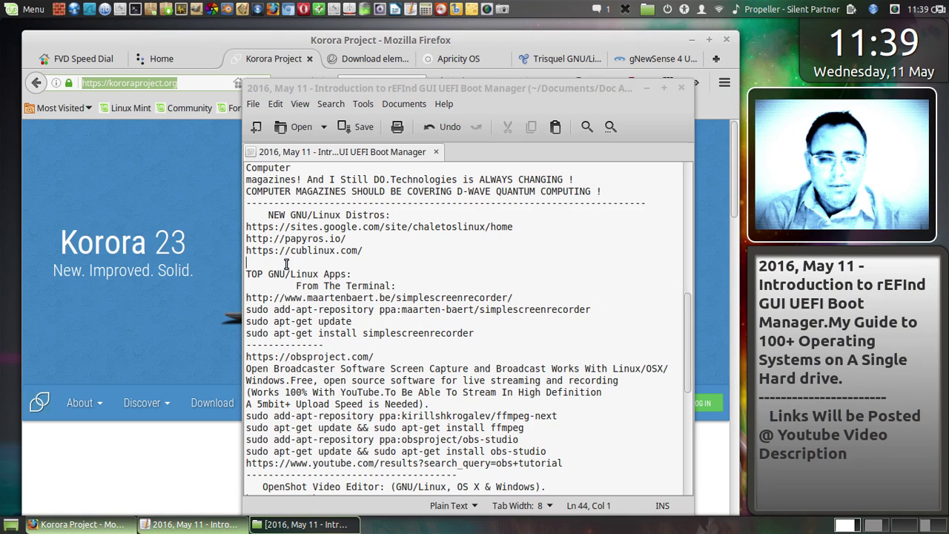
right_click(283, 259)
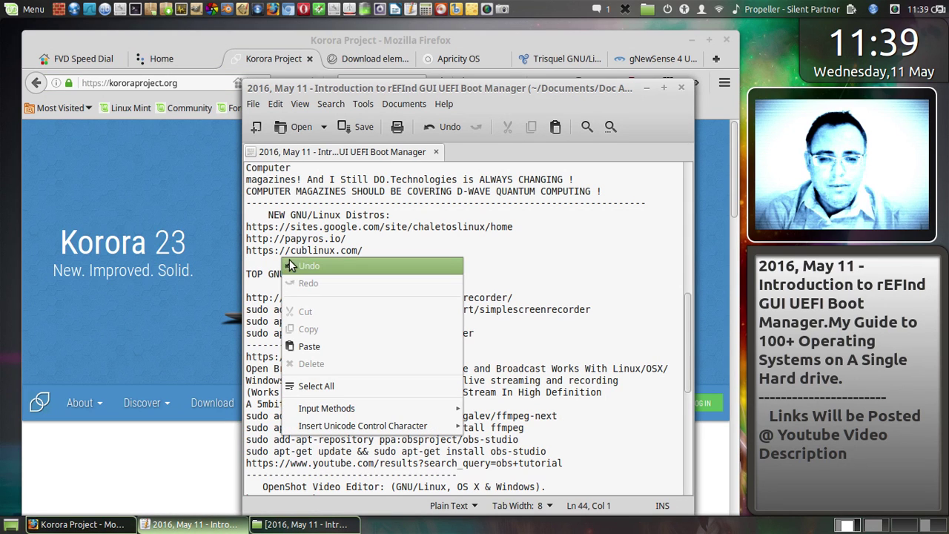
click(314, 346)
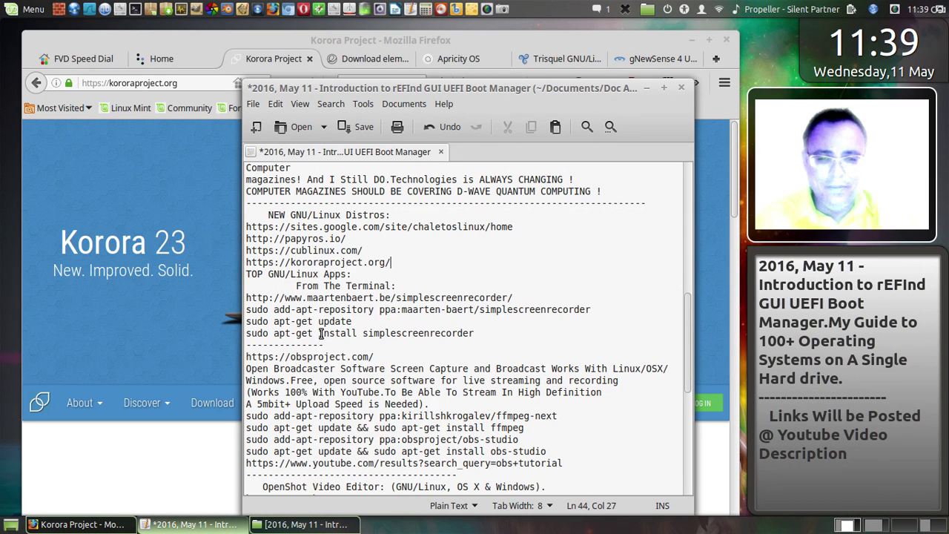
key(Return)
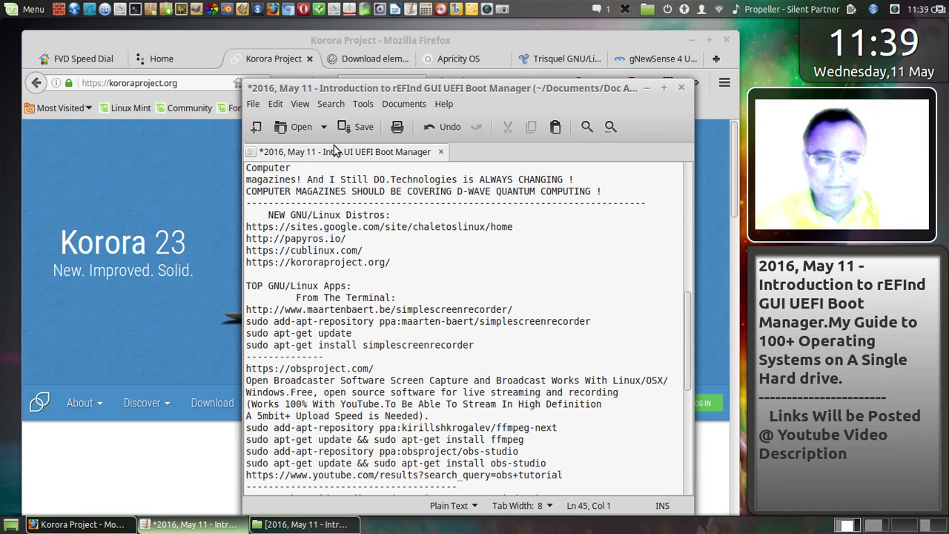
click(347, 127)
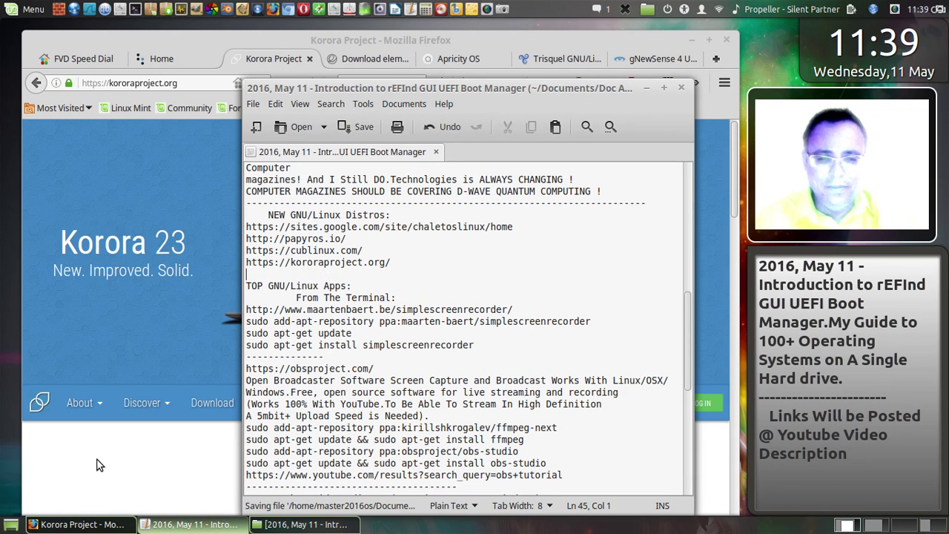
Step: Save a whole-screen screenshot of the Korora page in Firefox as 10.png in the project folder, and close the page
click(173, 352)
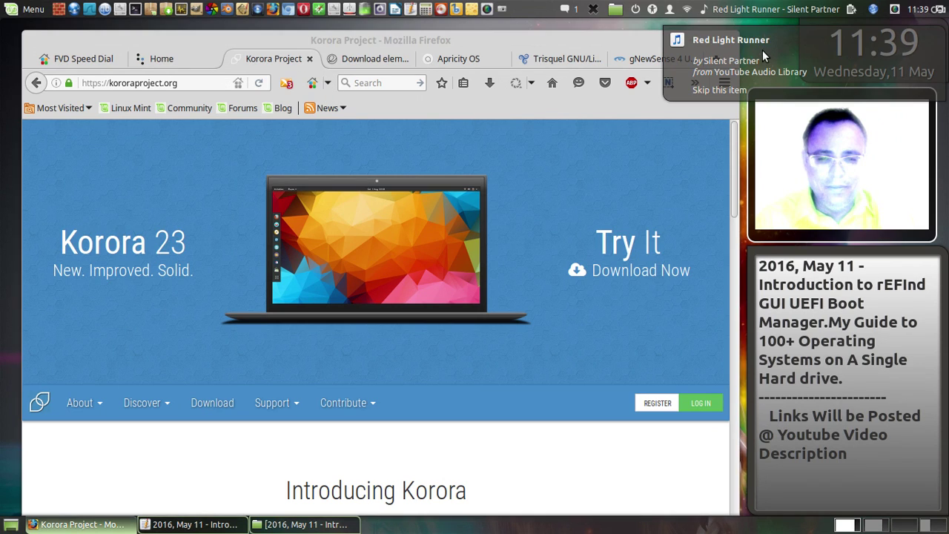
key(Print)
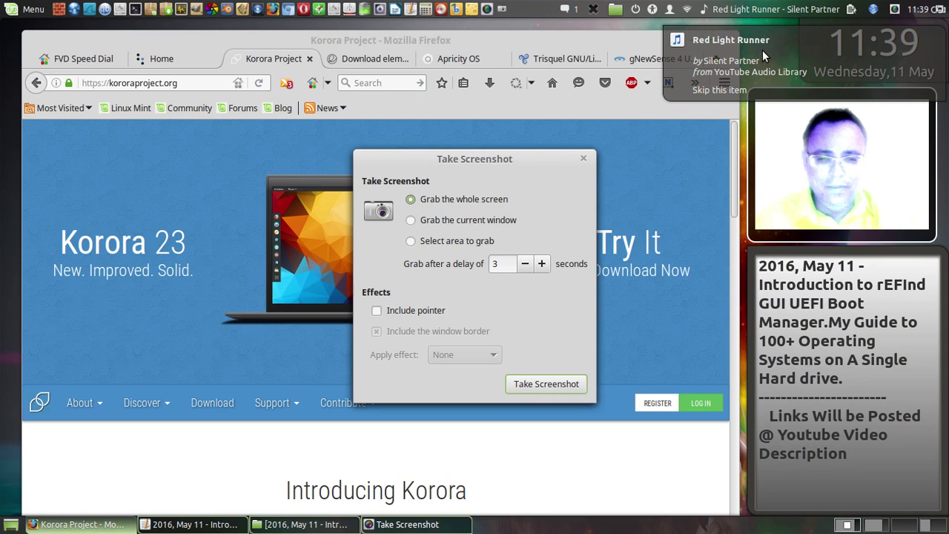
click(555, 383)
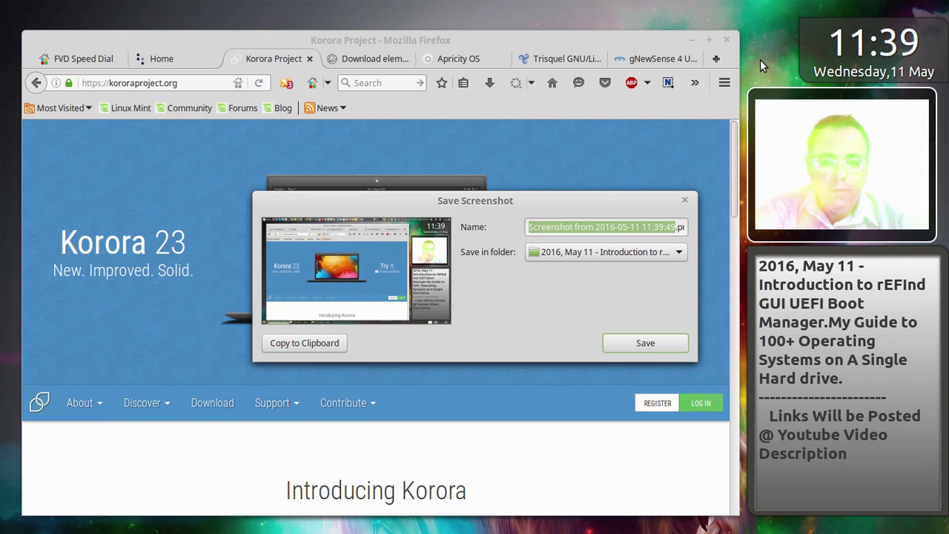
text(10)
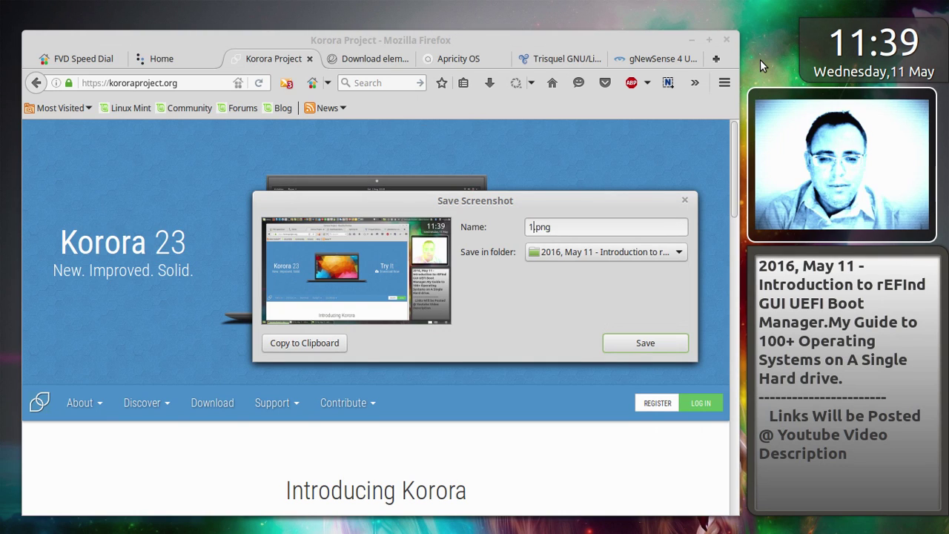
click(655, 348)
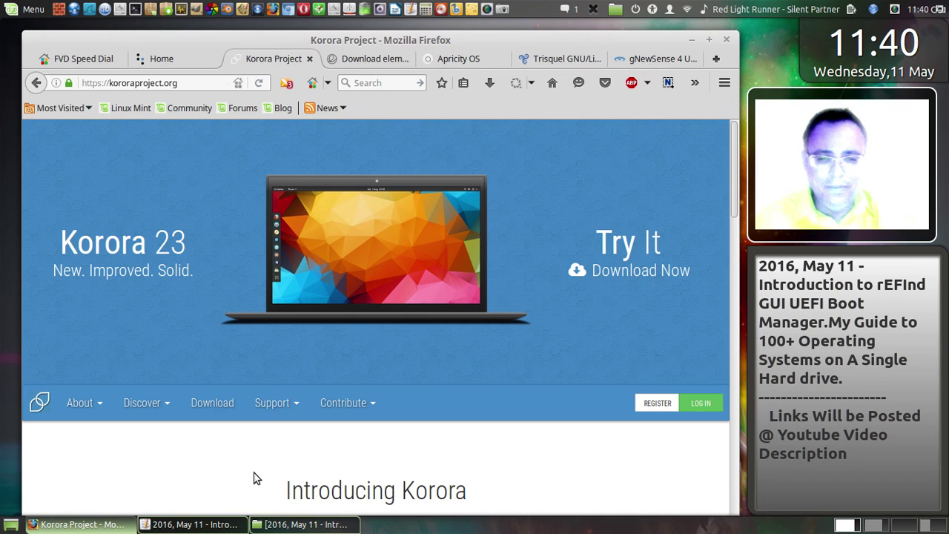
click(198, 524)
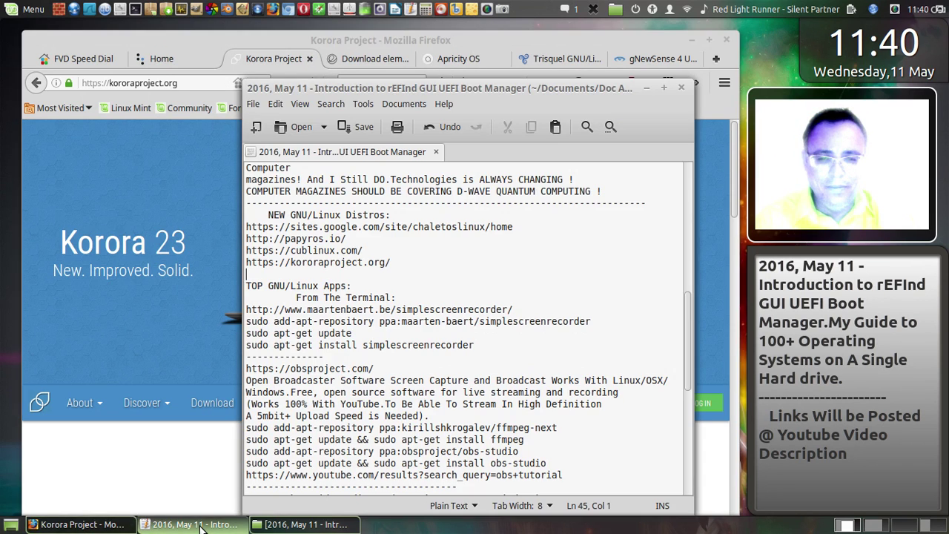
click(207, 507)
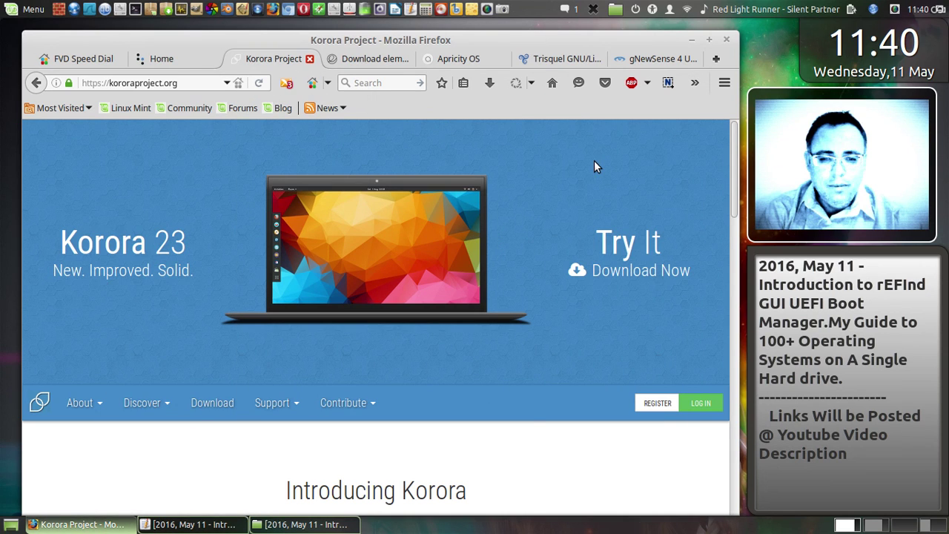
key(ctrl+w)
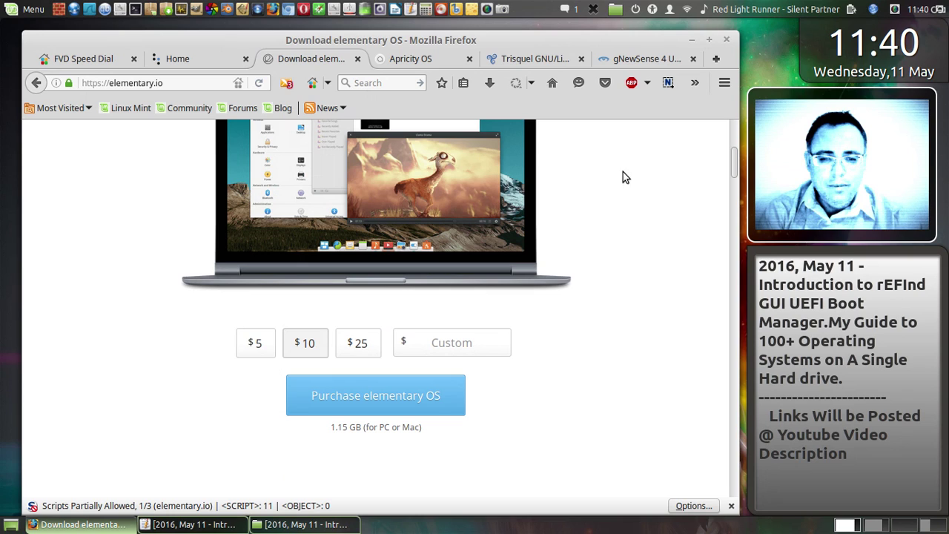
scroll(633, 184, up, 3)
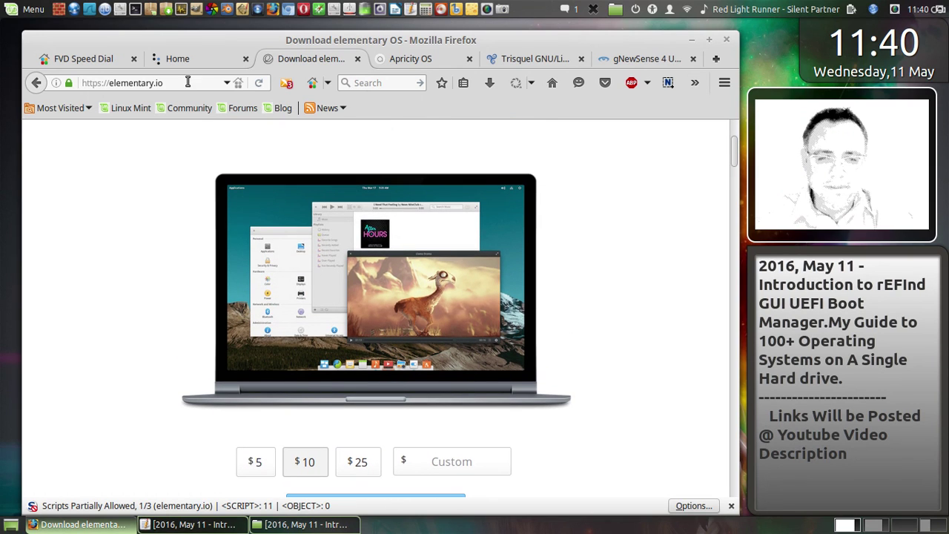
drag(188, 82, 23, 69)
right_click(148, 82)
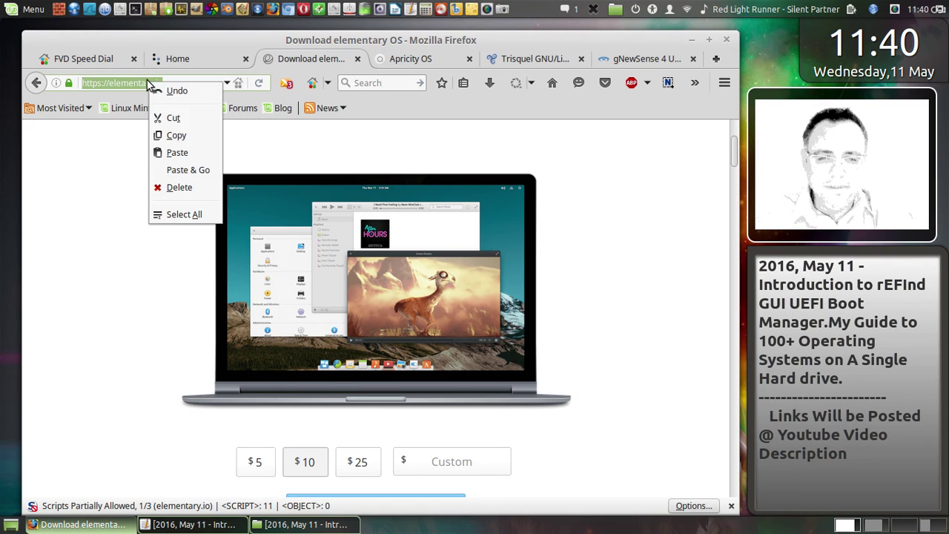
click(175, 135)
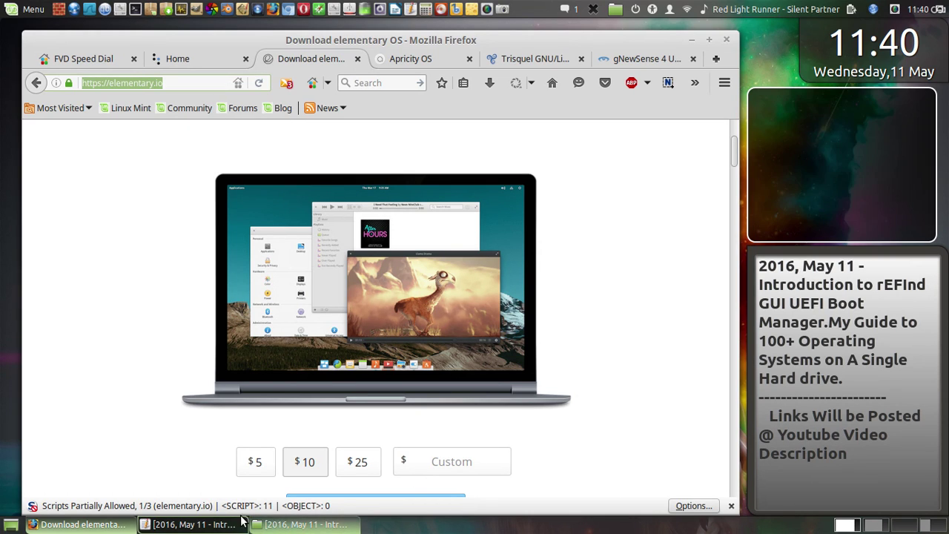
click(194, 524)
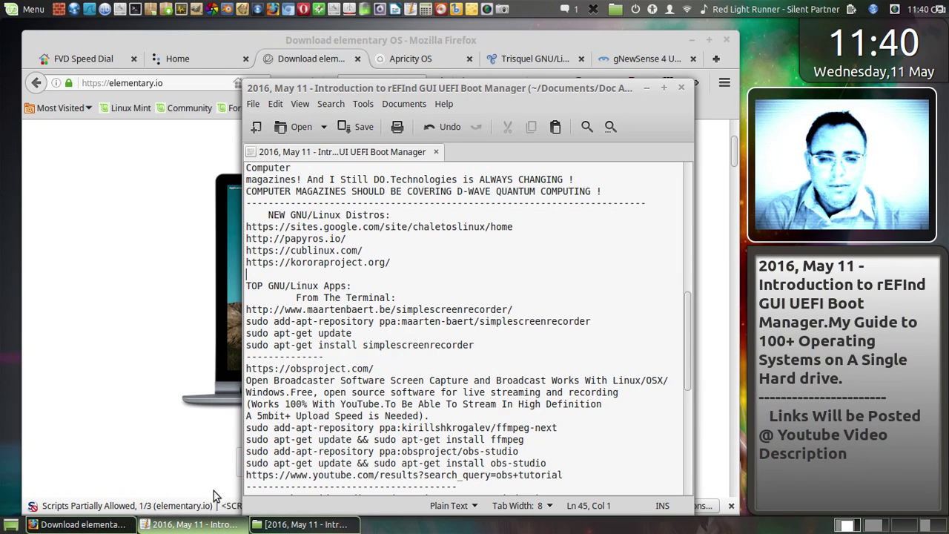
click(263, 270)
right_click(262, 270)
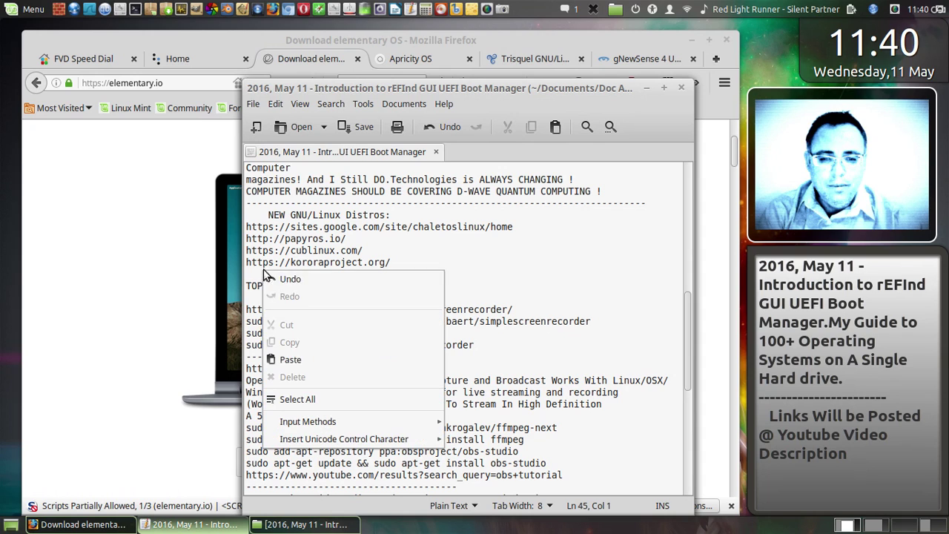
click(308, 362)
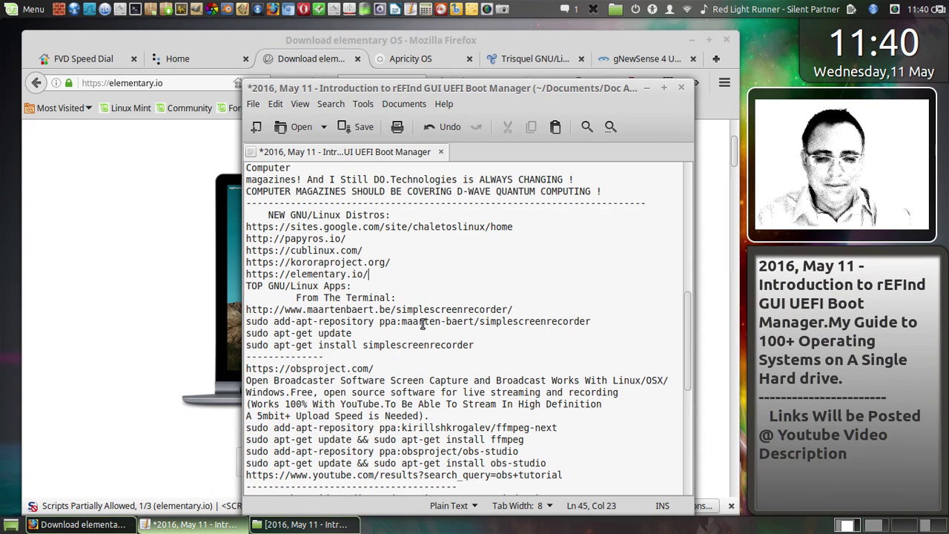
key(Return)
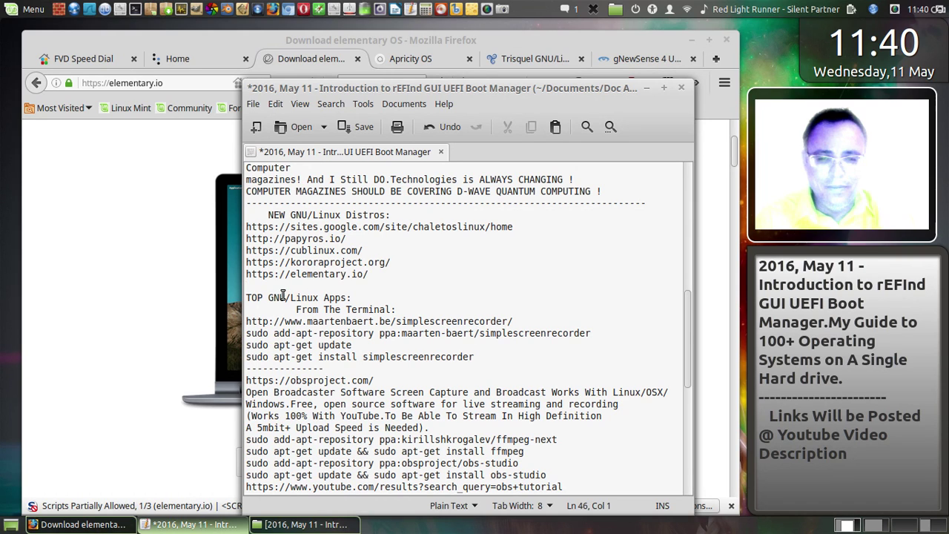
Step: Reword the notes' new distributions heading to "GNU/Linux Distros to Watch For:" and save the notes
click(289, 215)
key(BackSpace)
key(BackSpace)
key(BackSpace)
key(BackSpace)
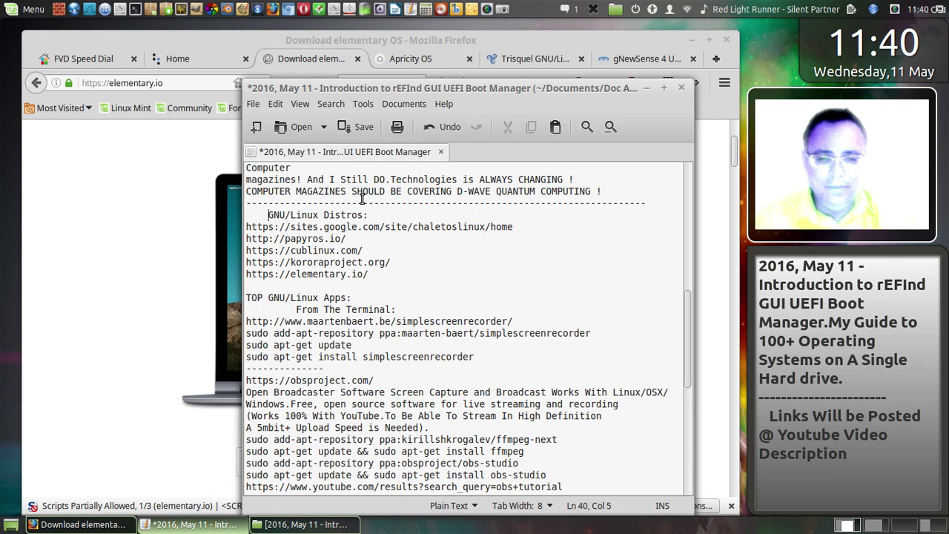
click(401, 217)
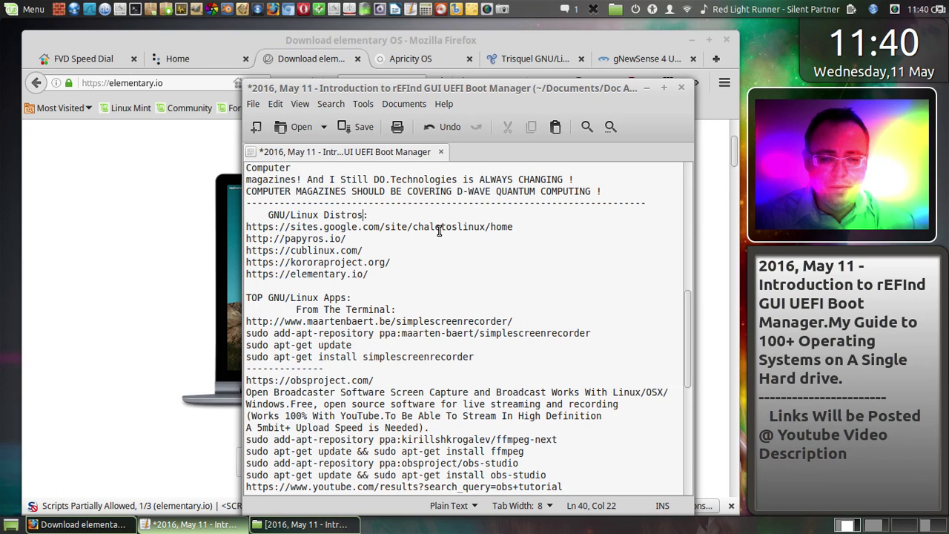
text(tros to Watch For)
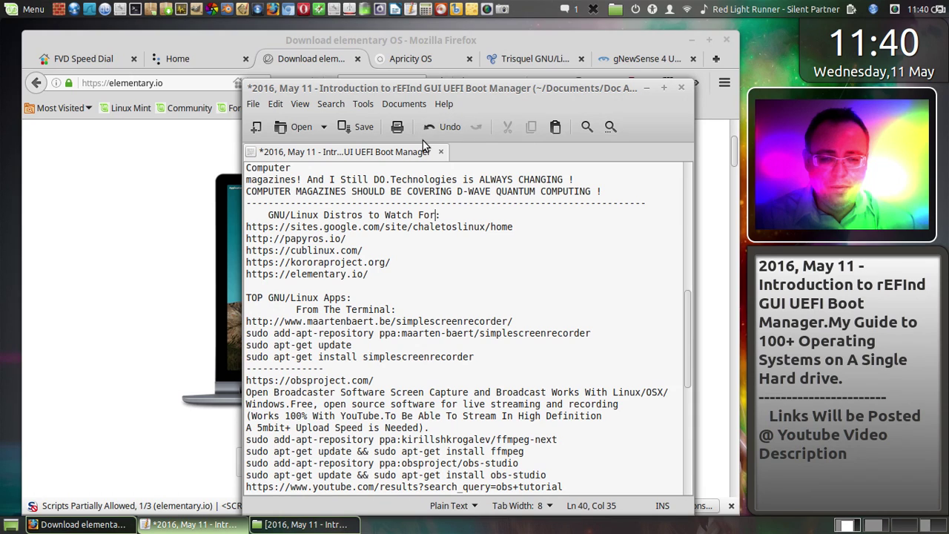
click(358, 127)
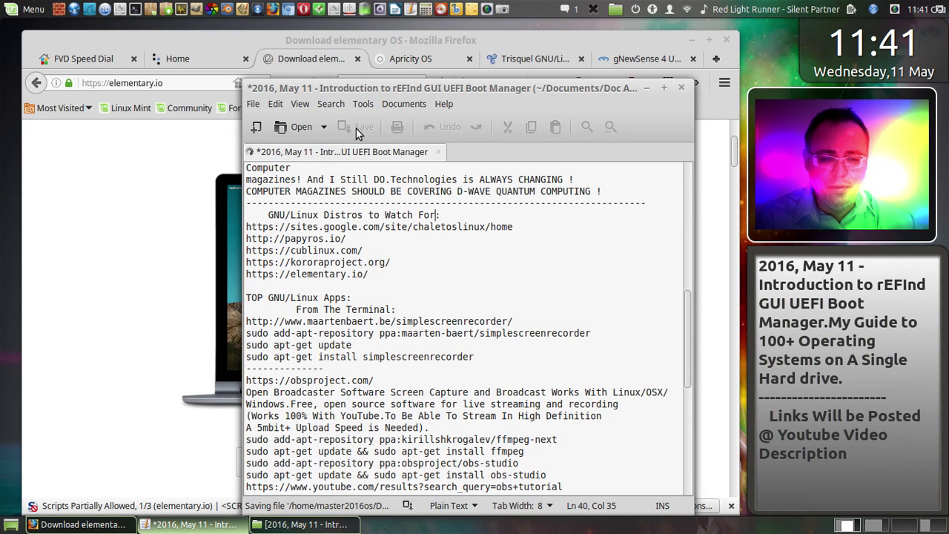
Step: Close the elementary OS page in Firefox, and copy the Apricity OS page's address for the notes
click(120, 281)
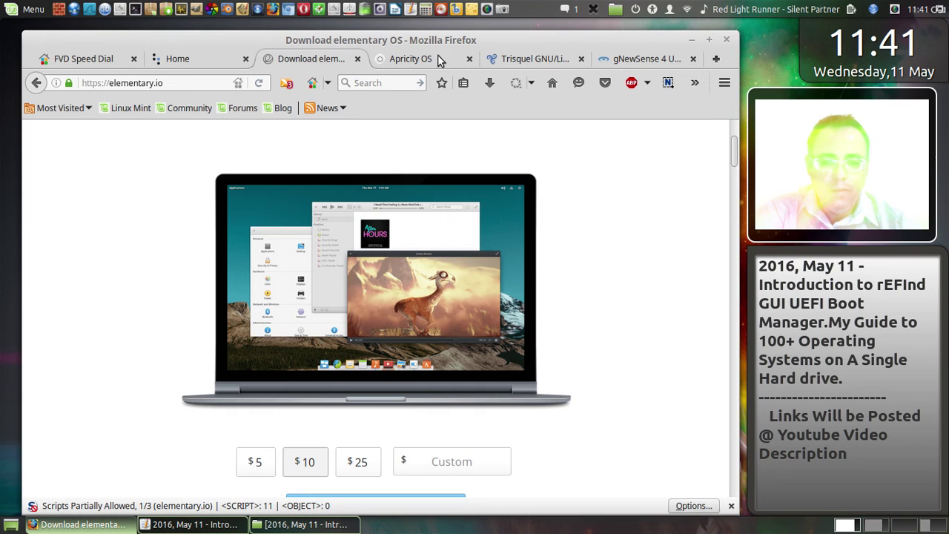
click(356, 59)
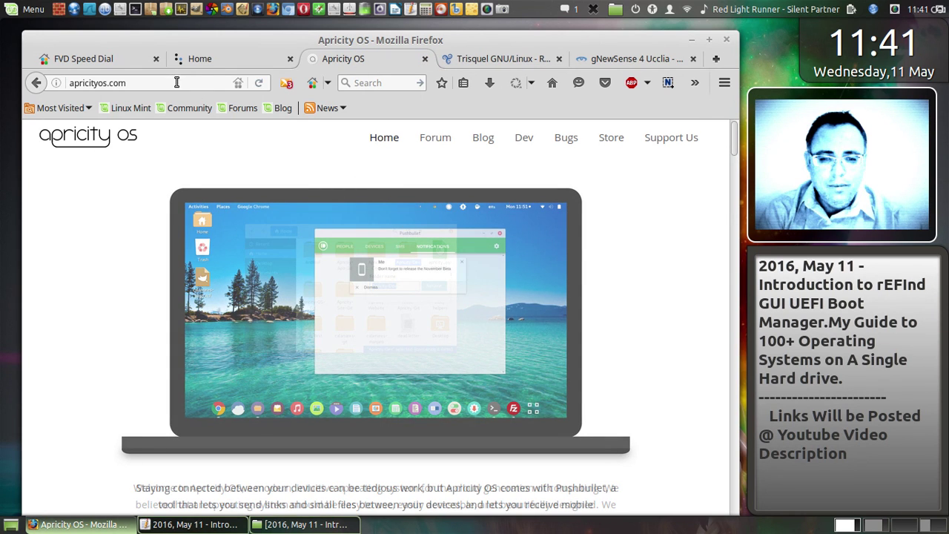
click(104, 83)
key(ctrl+c)
right_click(84, 89)
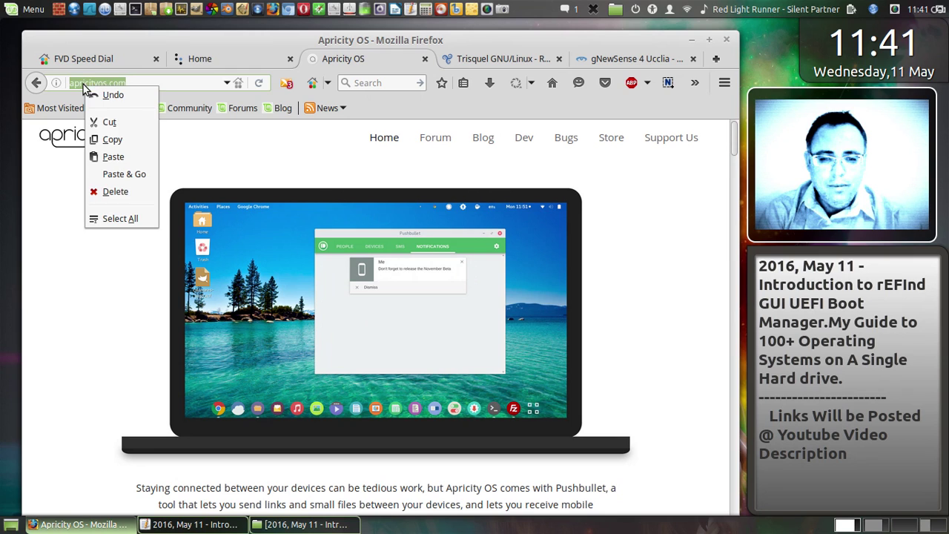
click(109, 139)
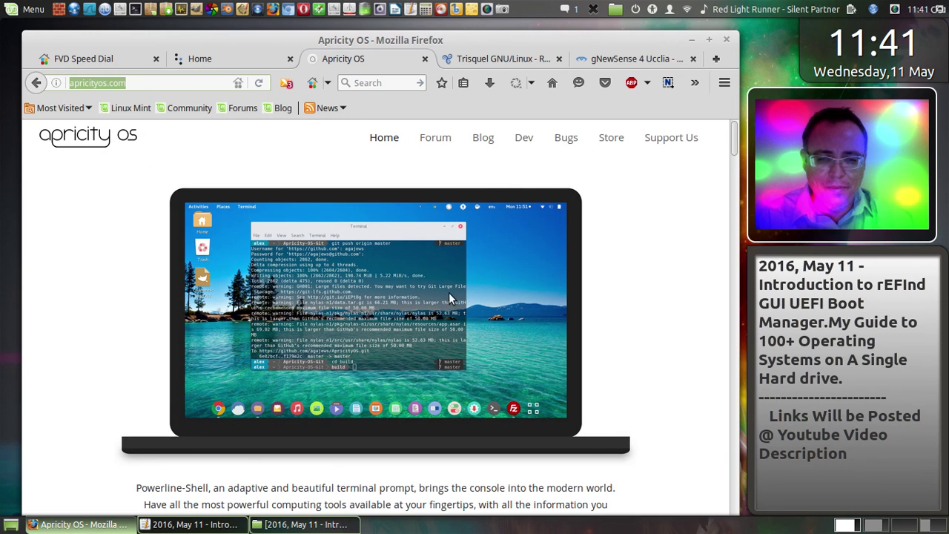
click(183, 527)
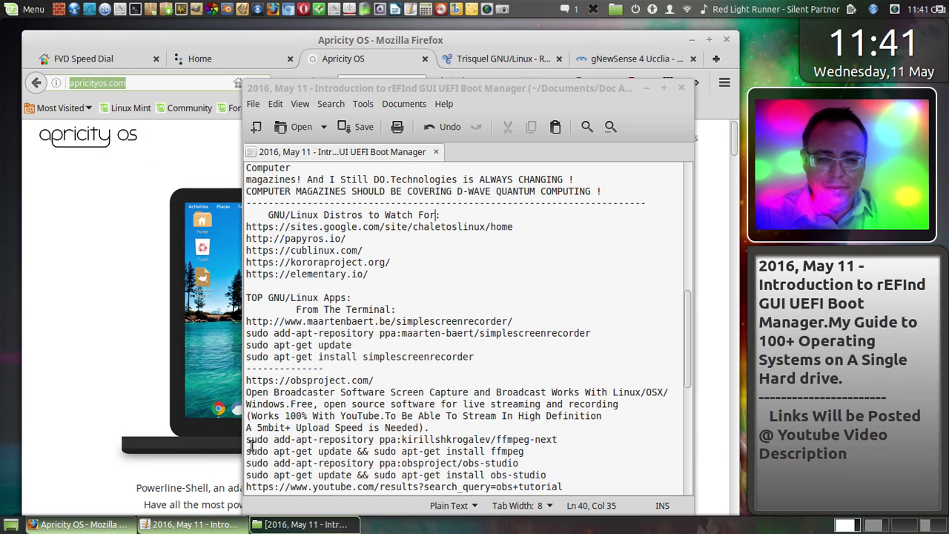
right_click(284, 291)
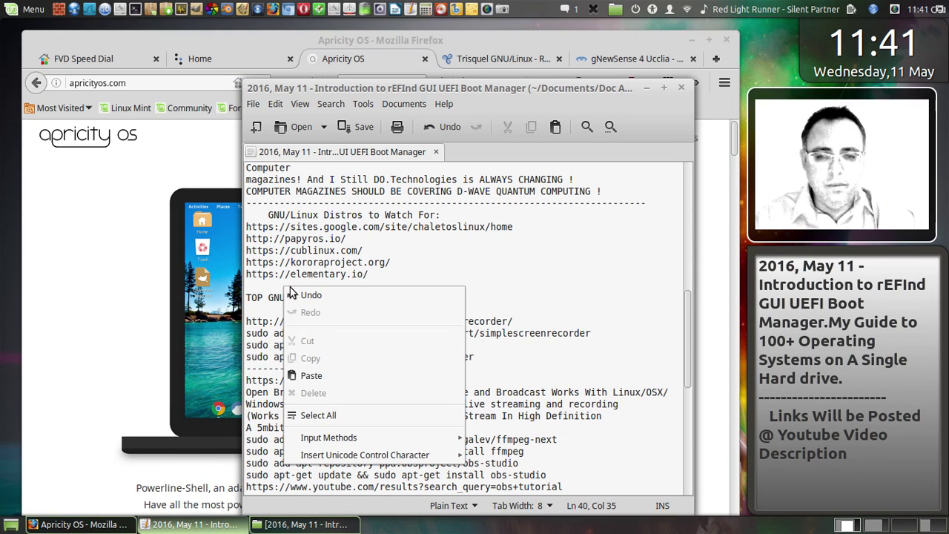
click(312, 375)
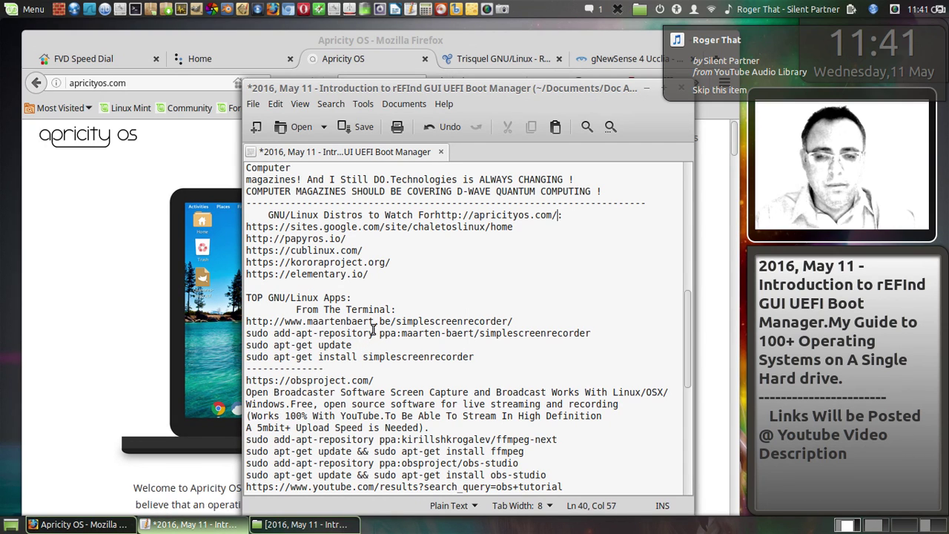
click(434, 126)
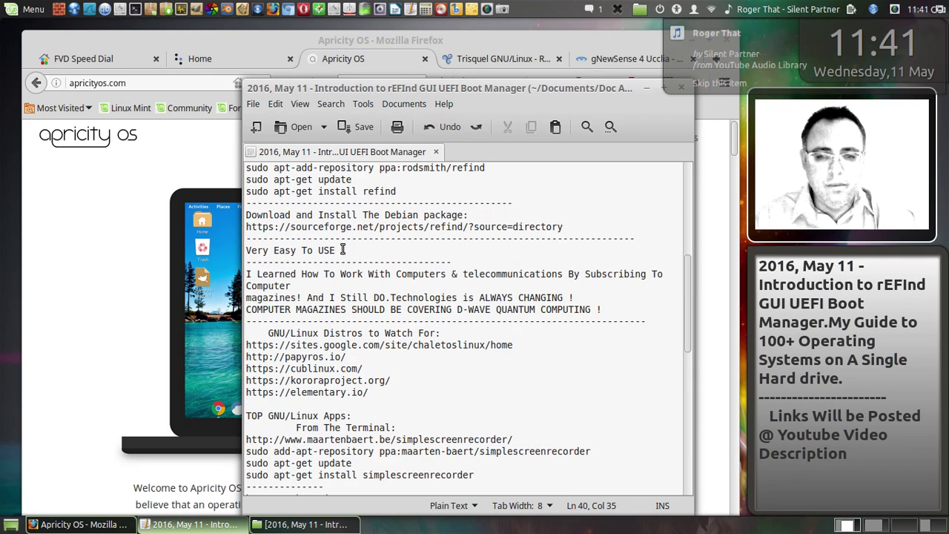
click(252, 401)
right_click(250, 402)
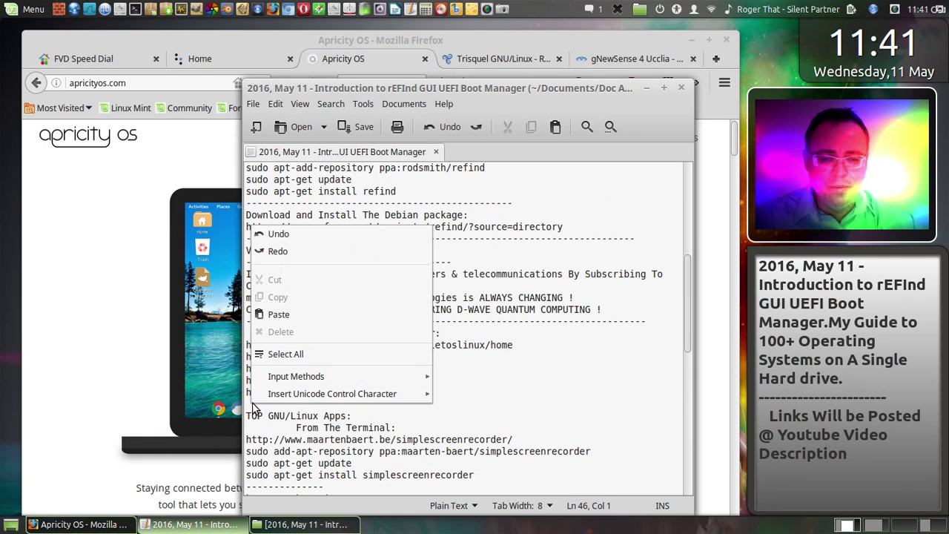
click(290, 315)
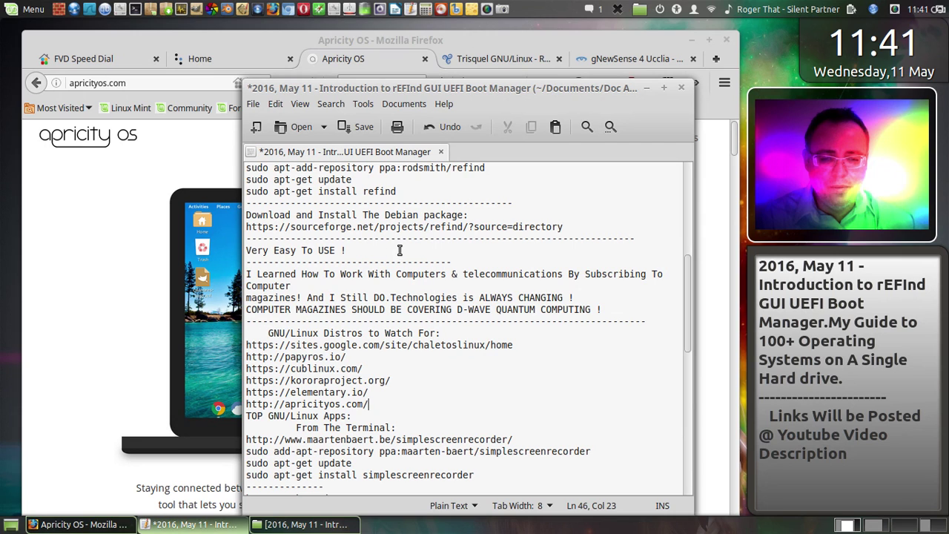
key(Return)
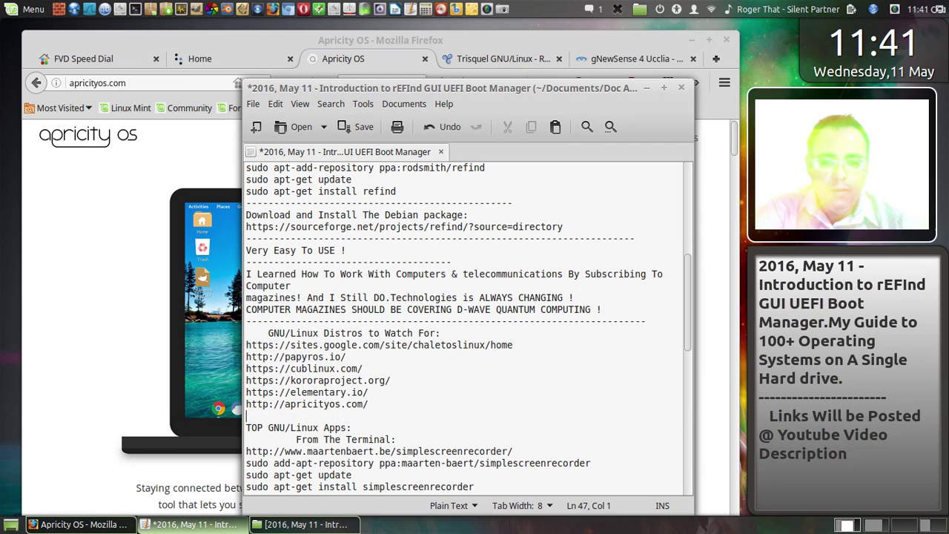
click(343, 124)
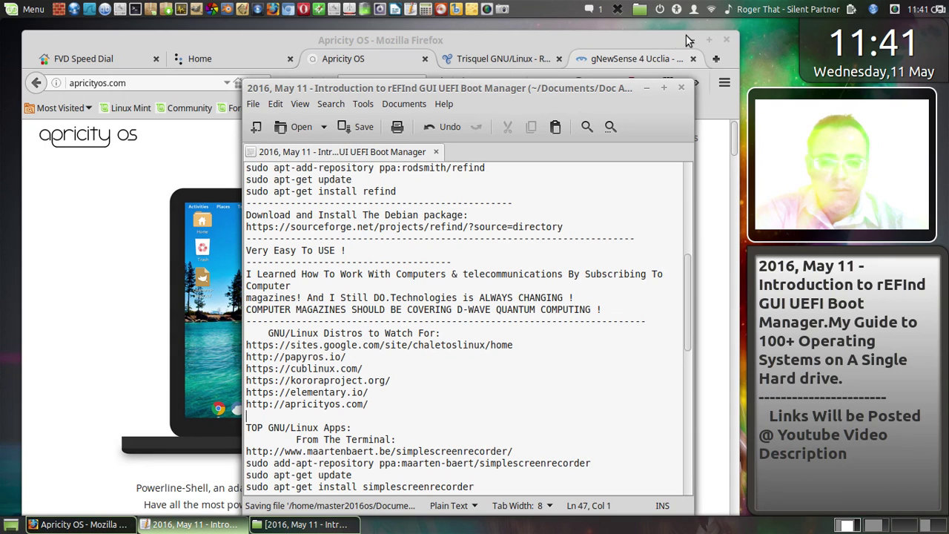
Step: Save a whole-screen screenshot of the Apricity OS page in Firefox as 11.png in the project folder, and close the page
click(663, 39)
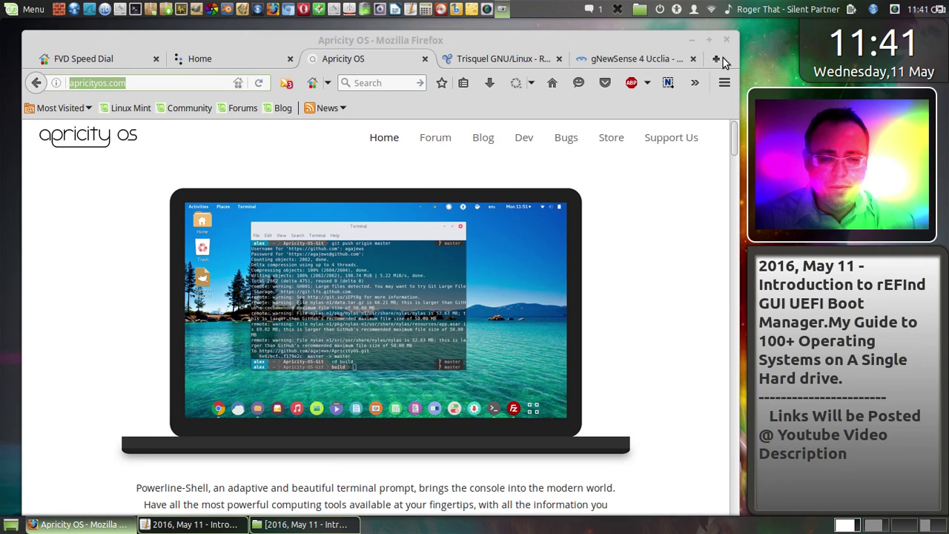
key(Print)
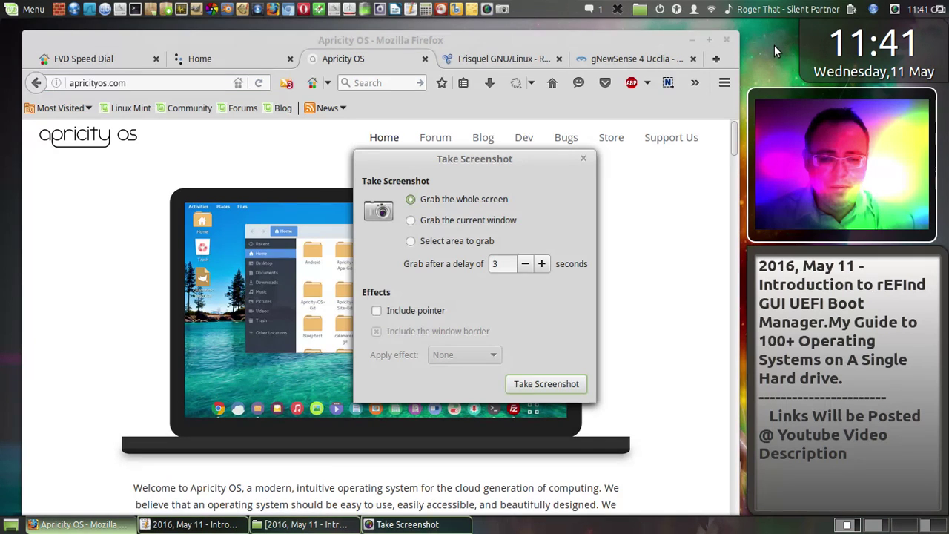
click(546, 383)
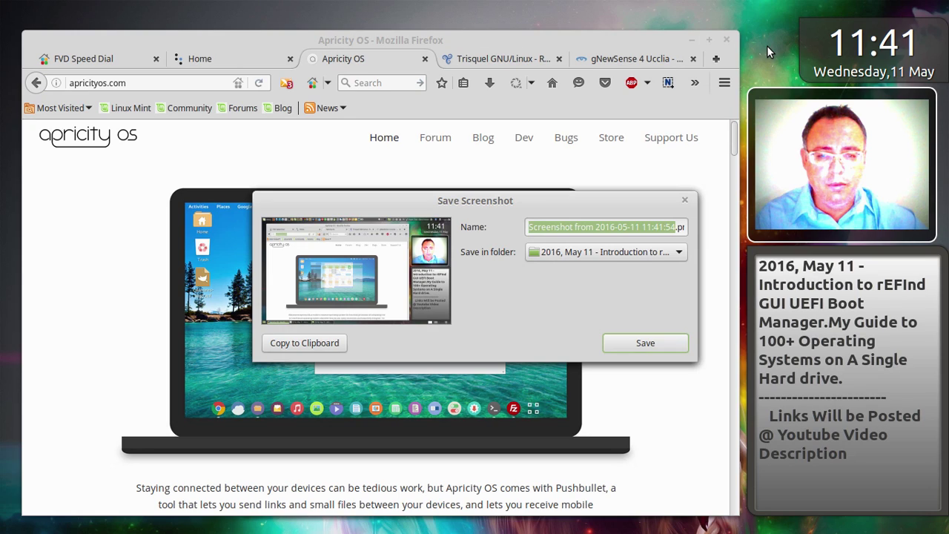
text(11.png)
click(635, 341)
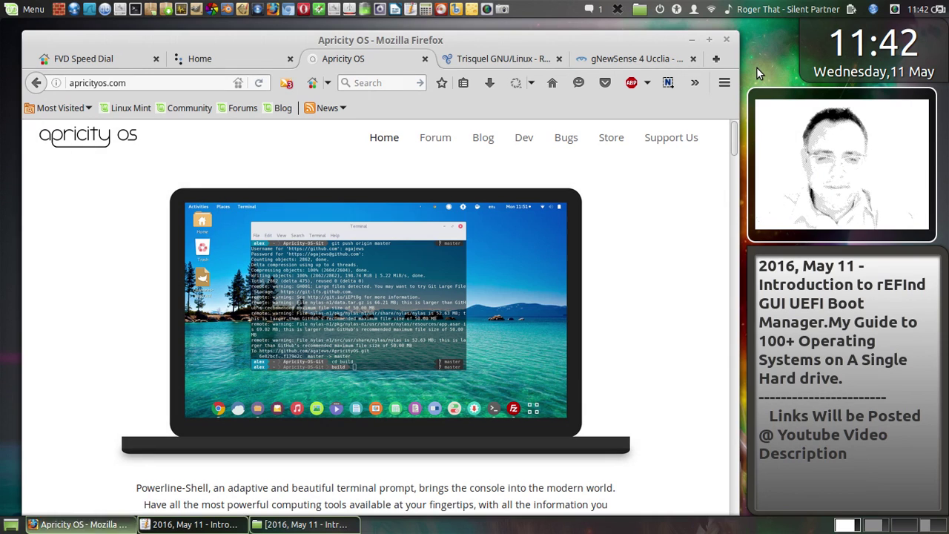
click(425, 59)
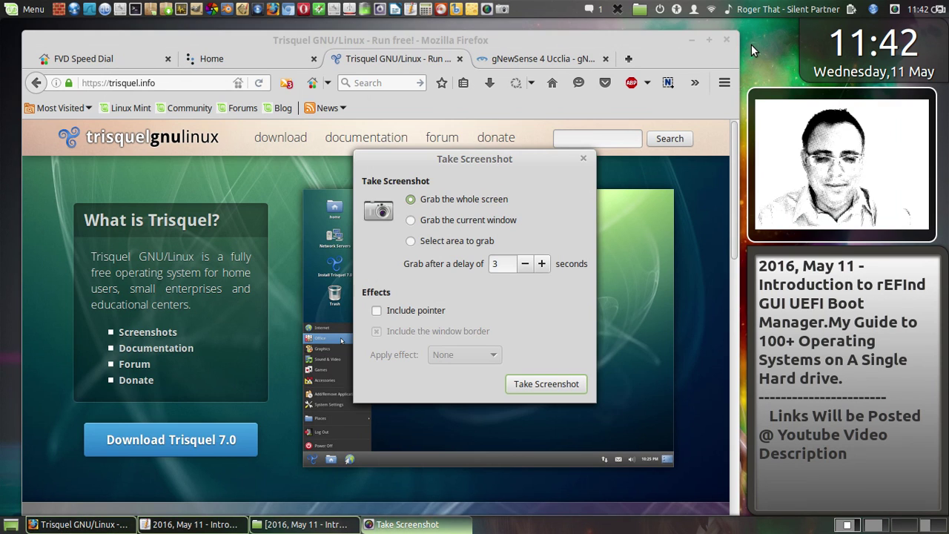
Step: Save a whole-screen screenshot of the Trisquel page as 12.png in the project folder, and close the page
click(584, 380)
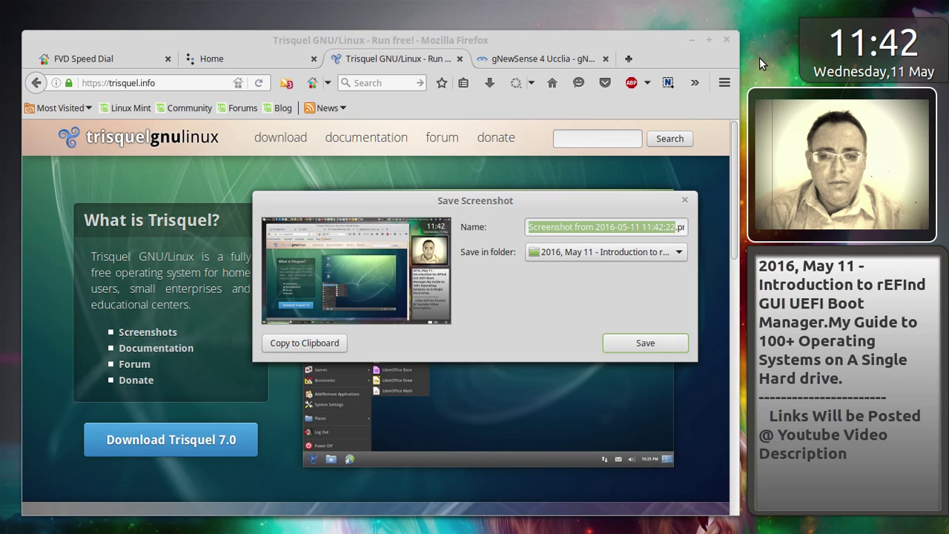
text(12)
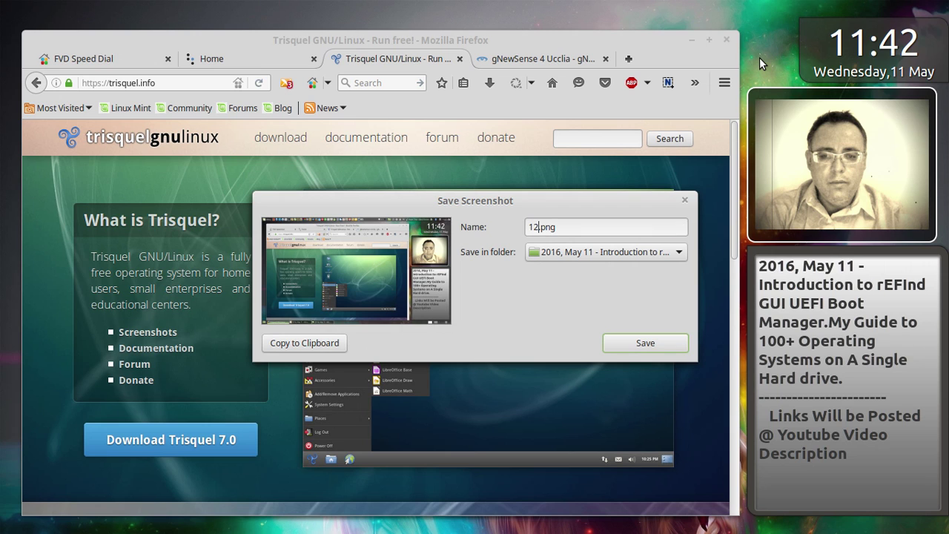
click(640, 343)
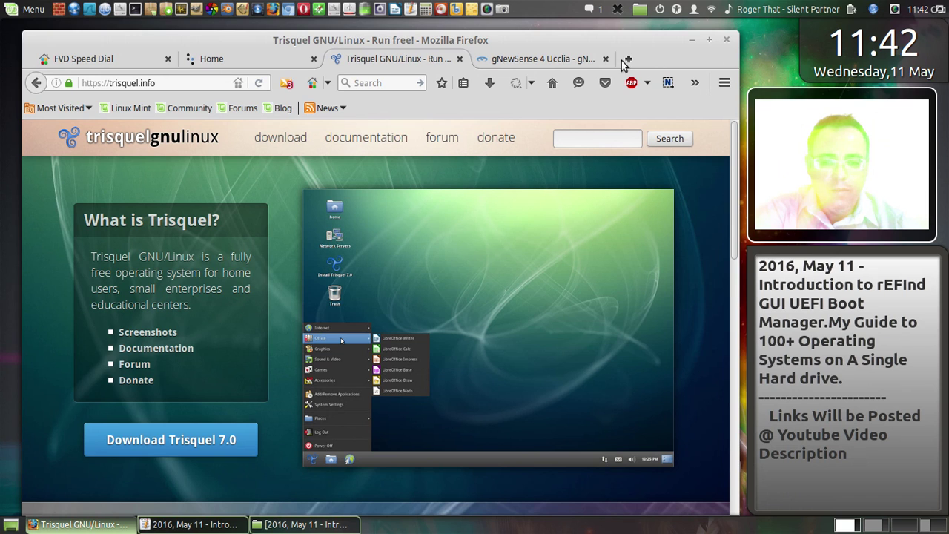
click(459, 59)
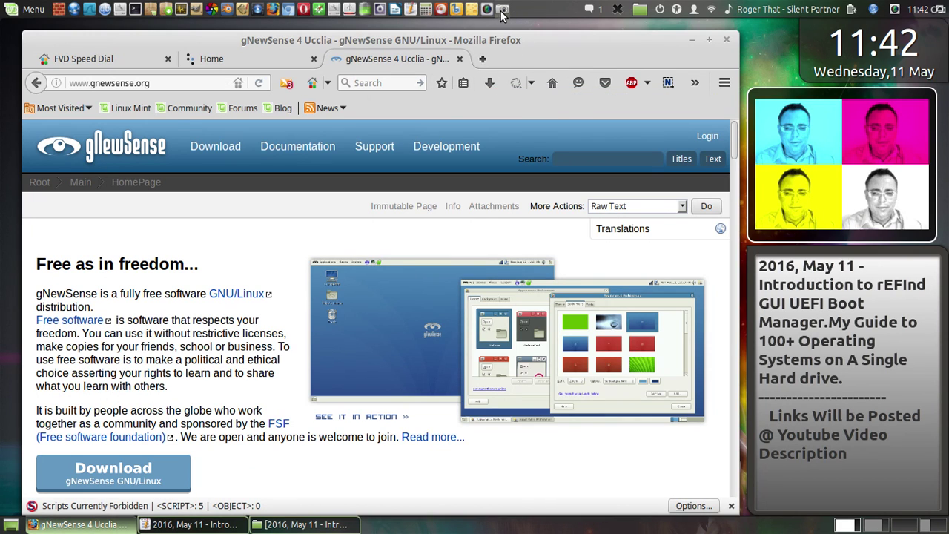
Step: Save a whole-screen screenshot of the gNewSense page as 14.png in the project folder
click(745, 52)
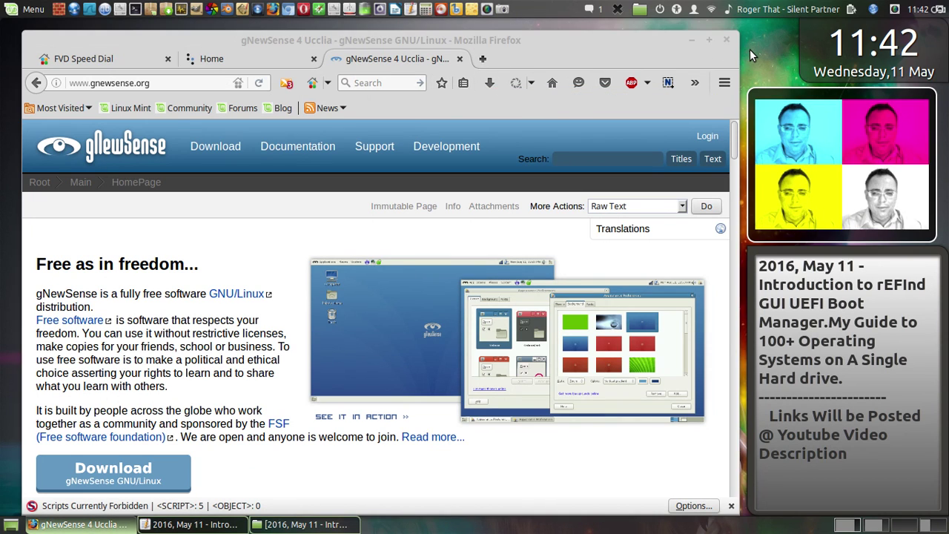
key(Print)
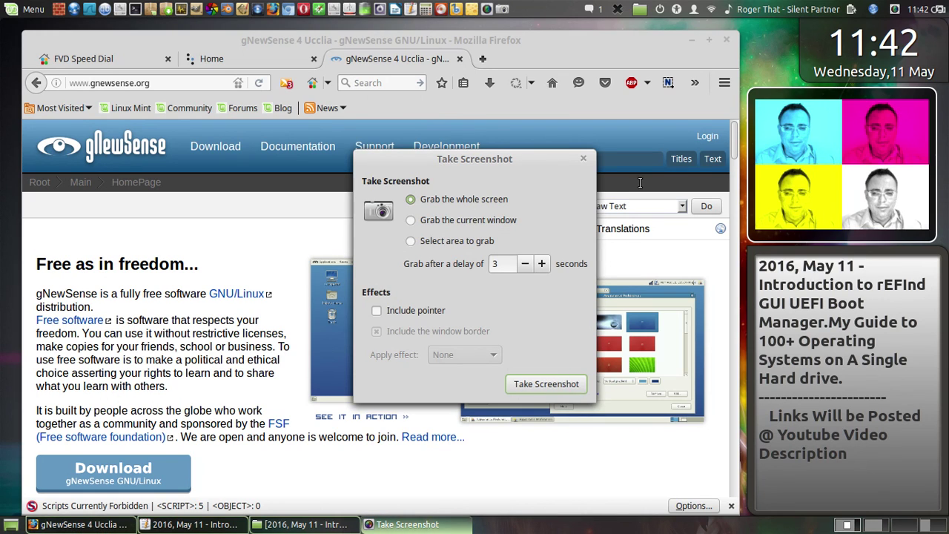
click(554, 380)
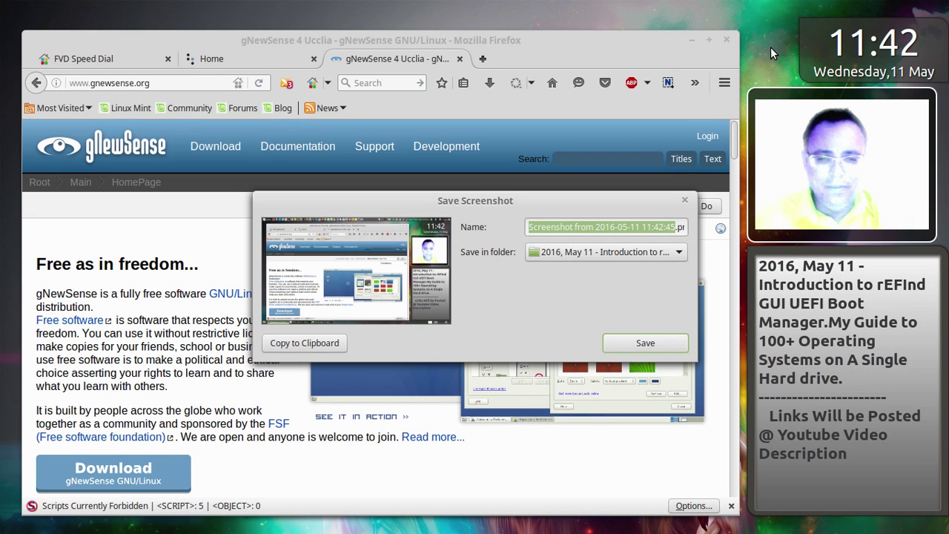
text(14)
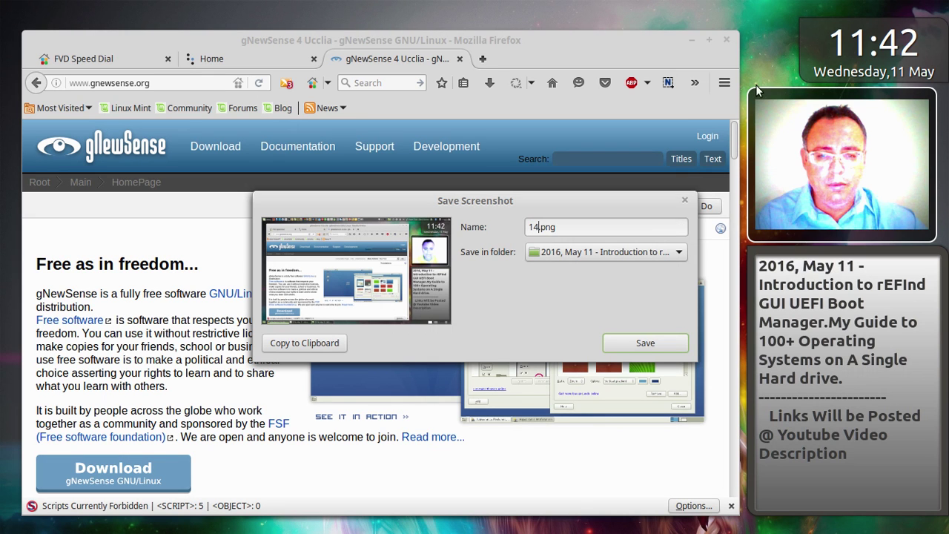
click(668, 342)
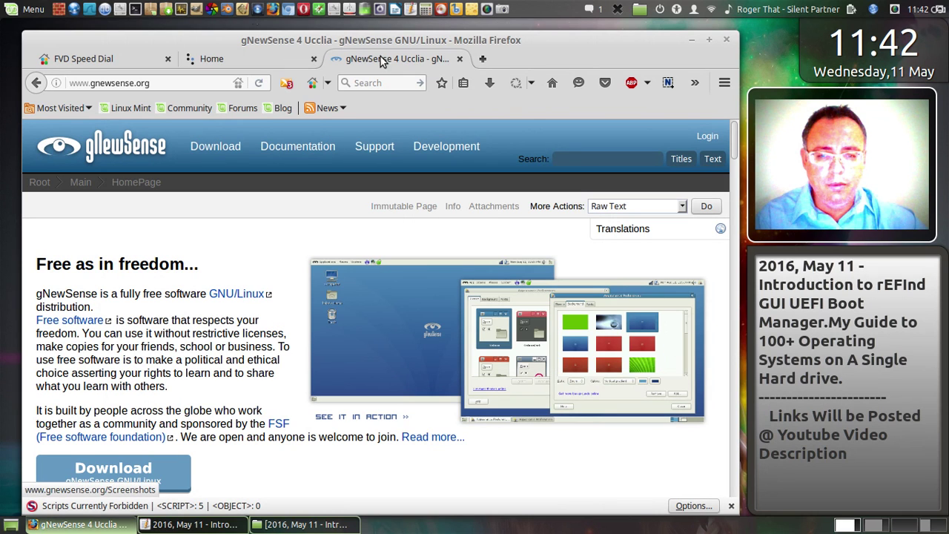
click(167, 84)
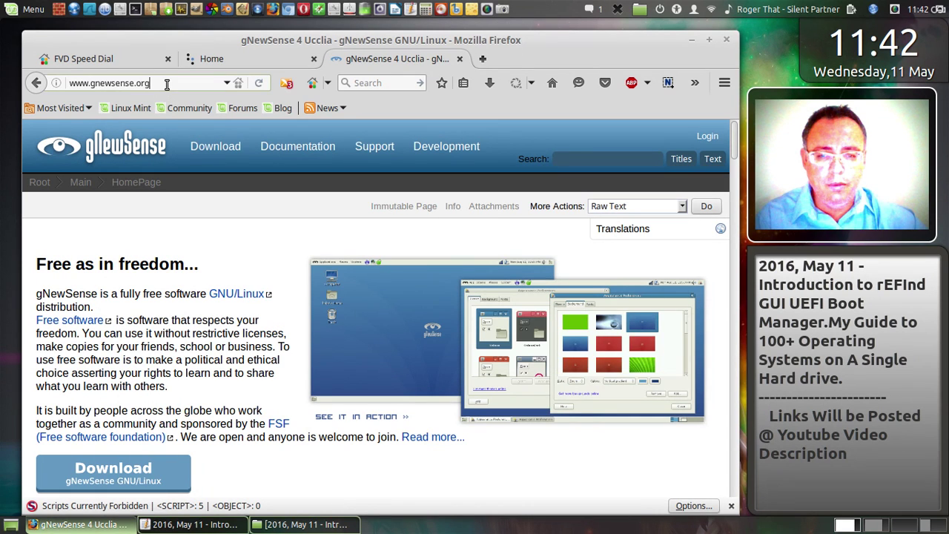
triple_click(102, 83)
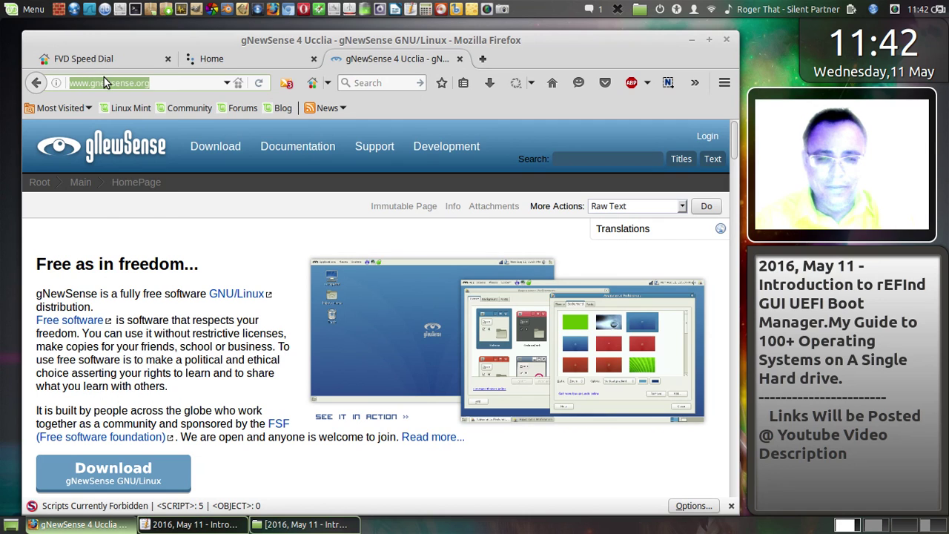
right_click(107, 82)
click(131, 133)
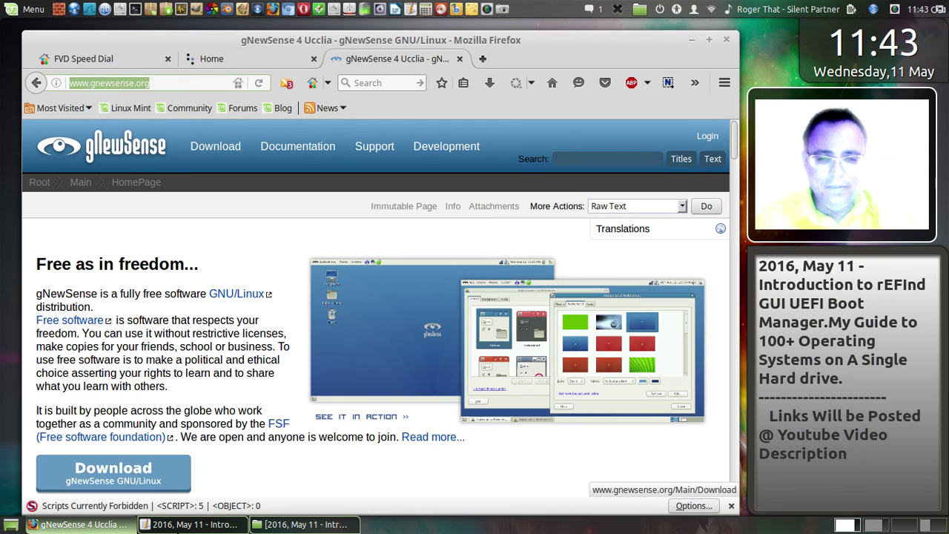
click(185, 526)
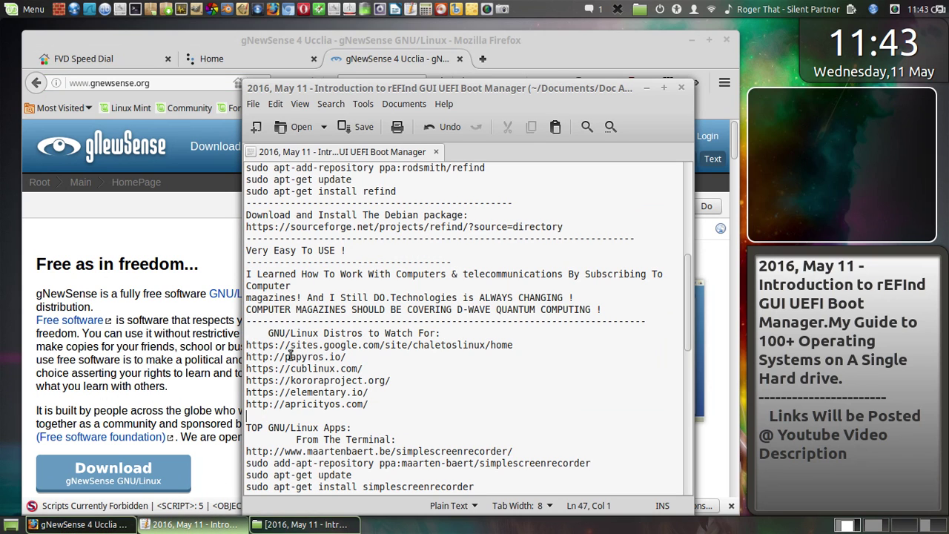
right_click(261, 415)
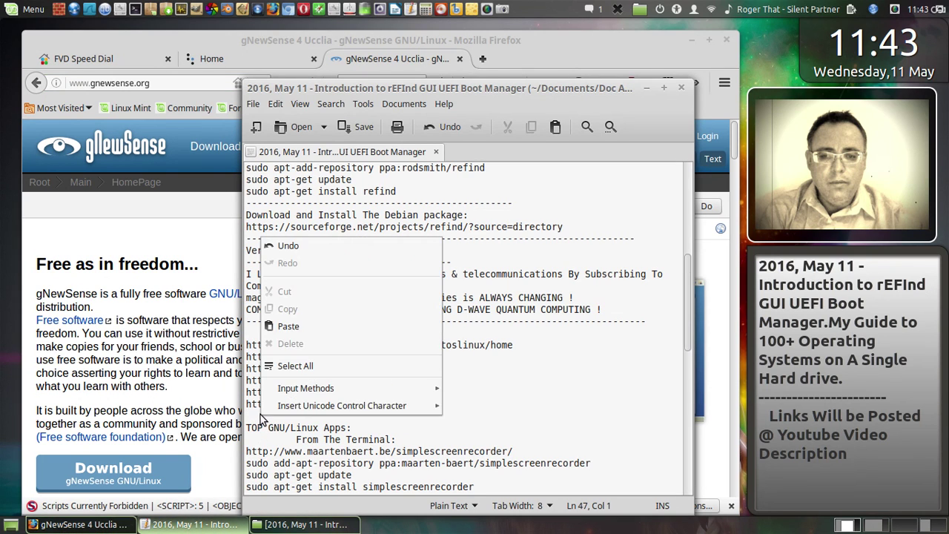
click(295, 328)
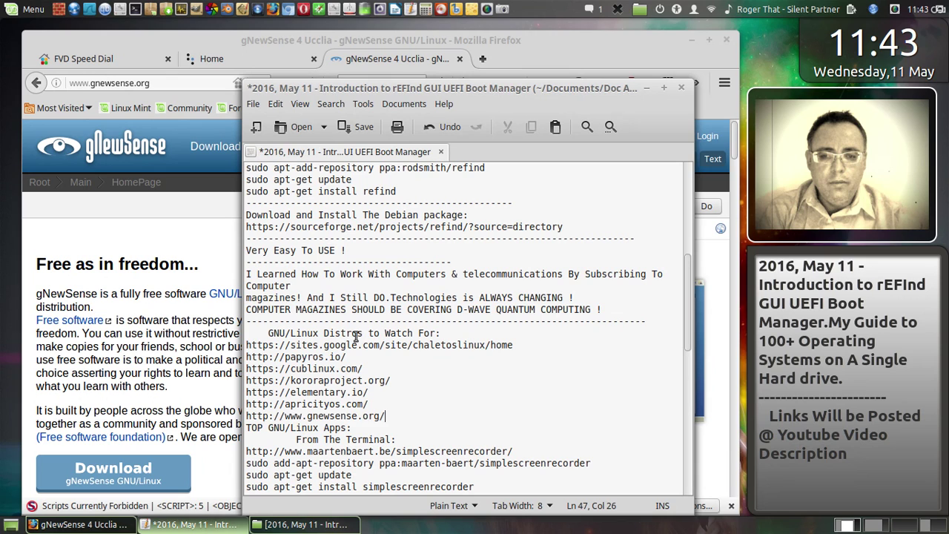
click(362, 130)
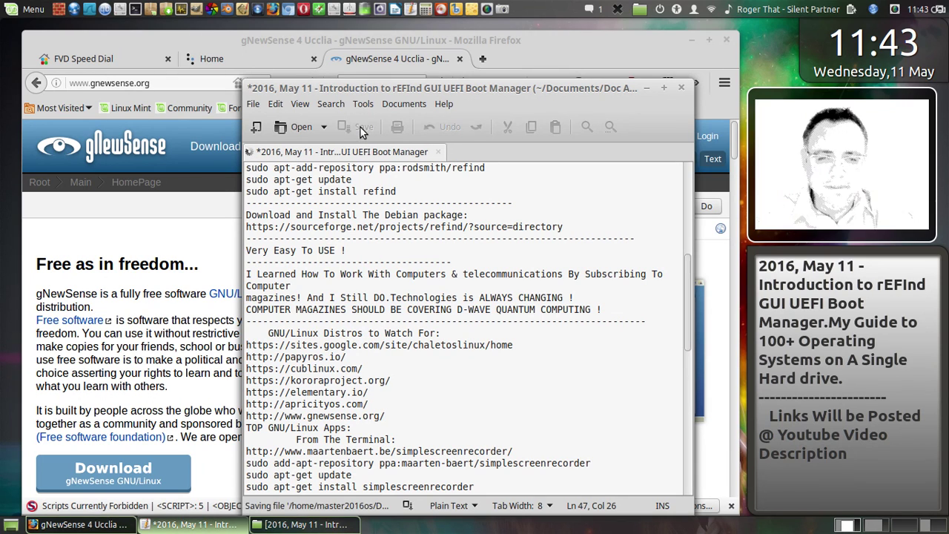
Step: Return to Firefox and close the gNewSense page
click(202, 39)
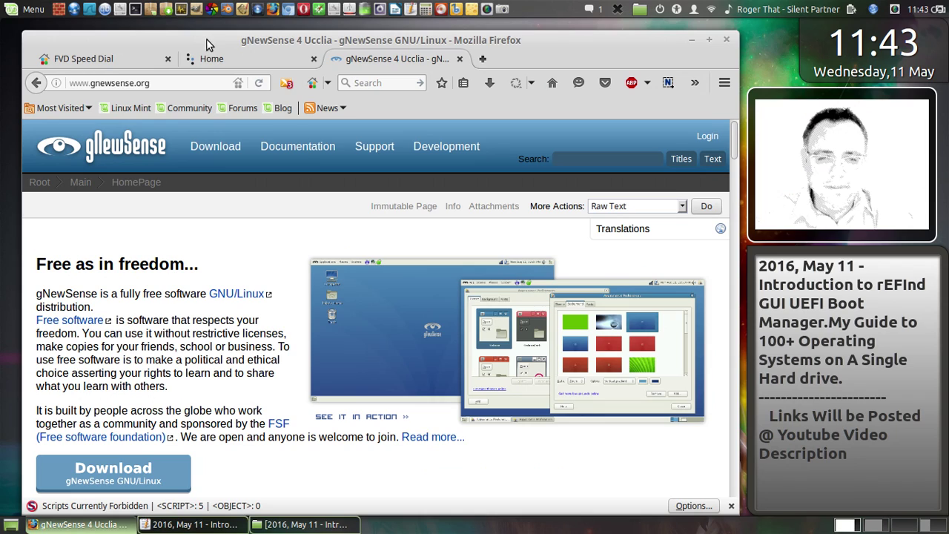
click(460, 59)
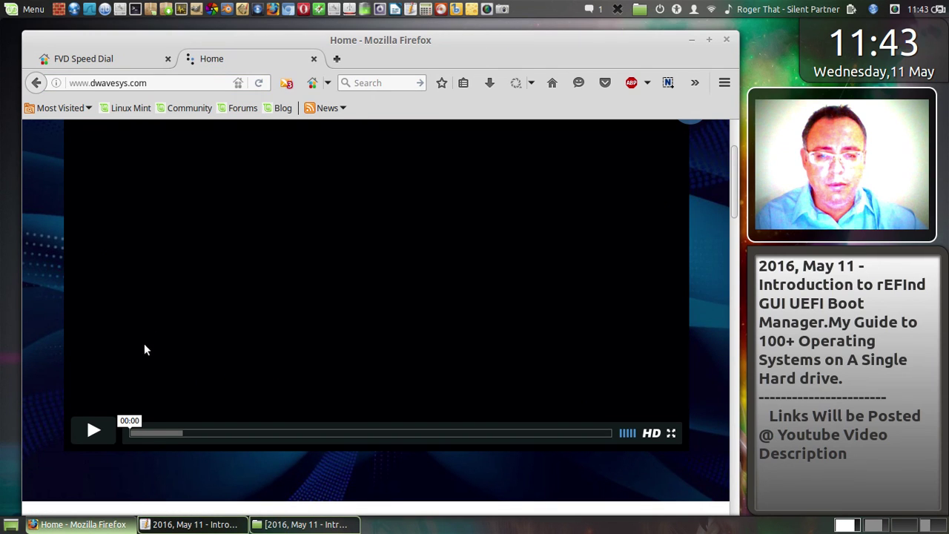
click(133, 433)
click(122, 431)
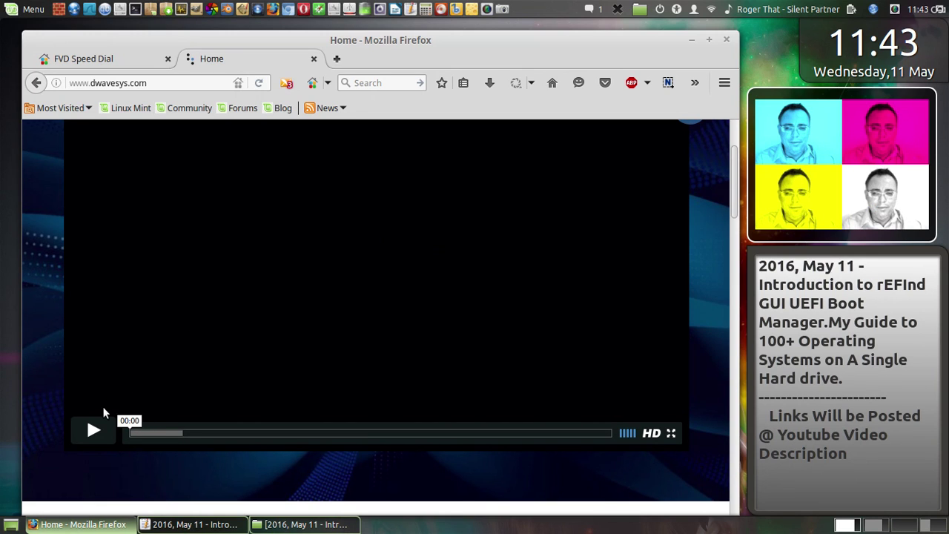
Step: Look through the FOSS bookmarks on the FVD Speed Dial page
click(84, 60)
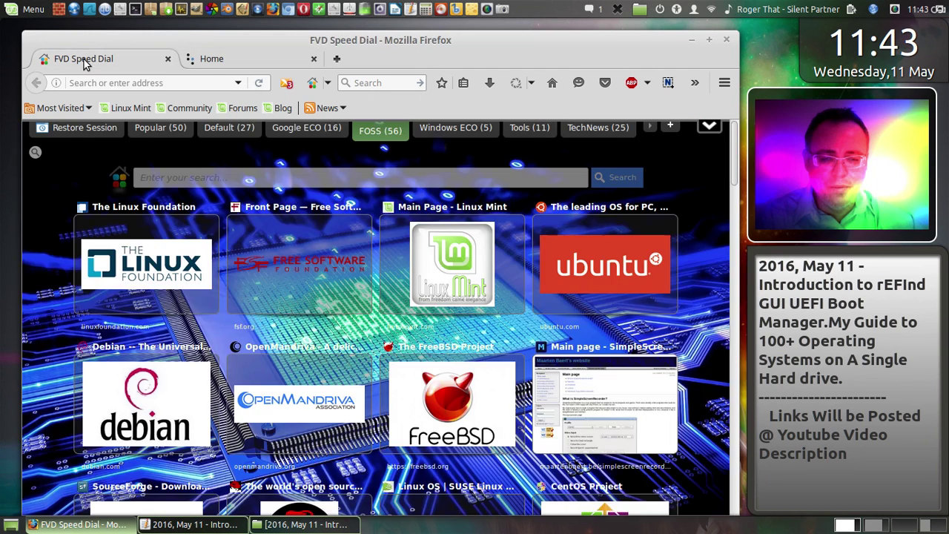
mouse_move(448, 290)
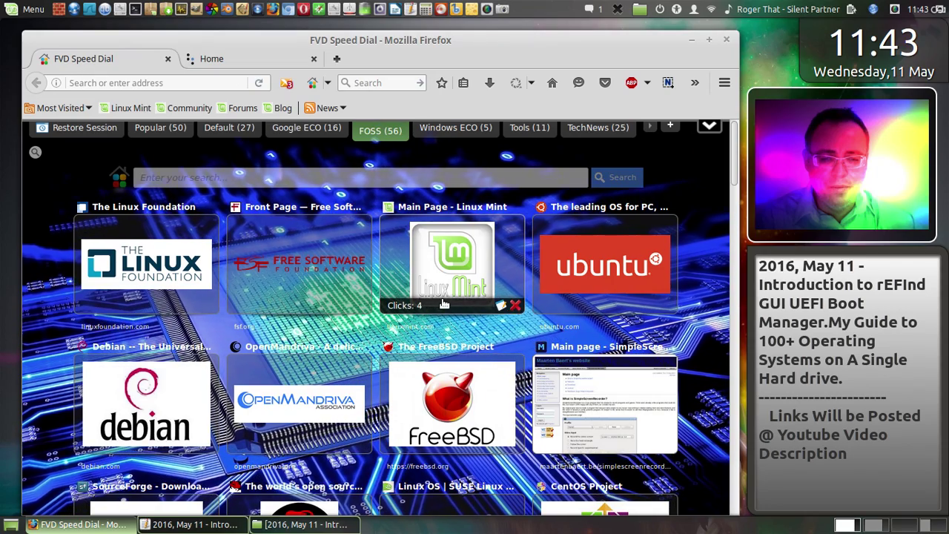
scroll(455, 281, down, 2)
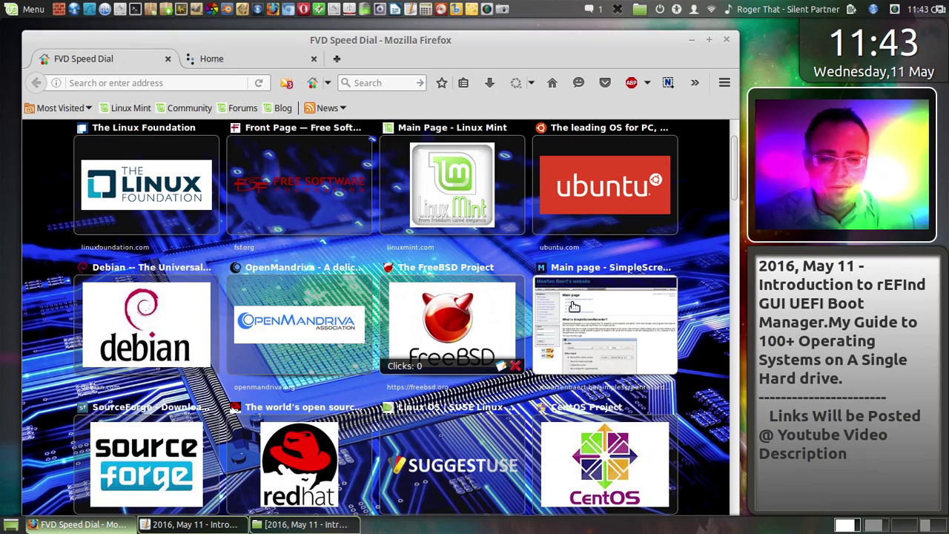
scroll(574, 296, down, 4)
scroll(574, 306, up, 4)
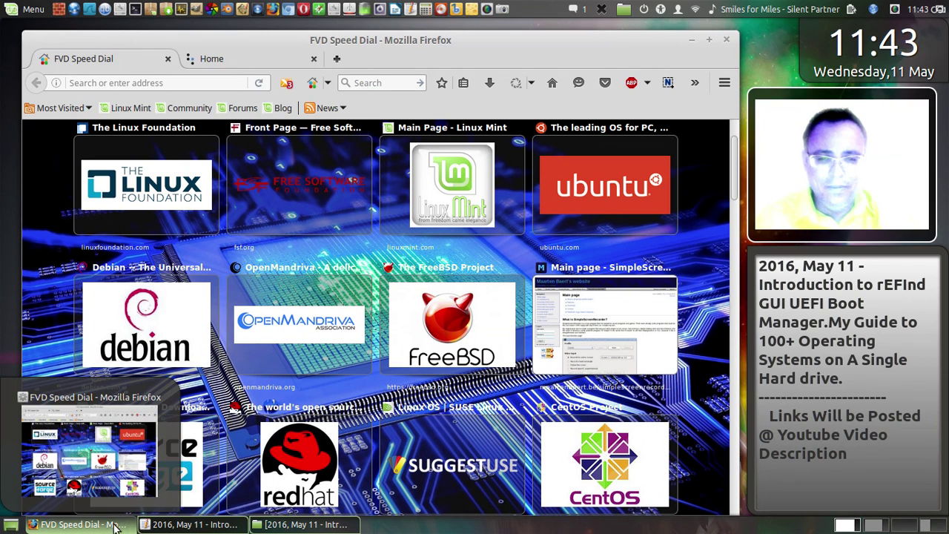
mouse_move(126, 529)
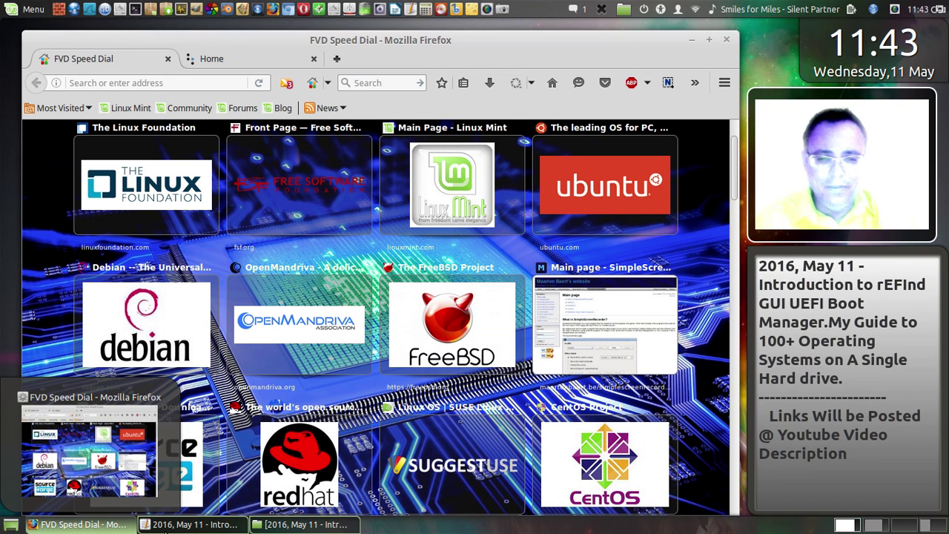
Step: Add an empty line below the gNewSense link in the notes, and search the web in Firefox for "deepin linux"
click(170, 527)
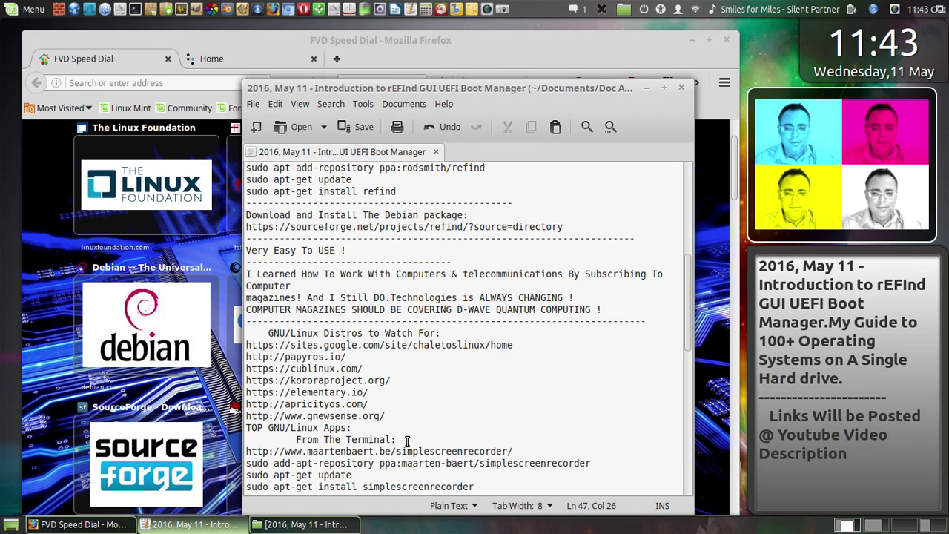
key(Return)
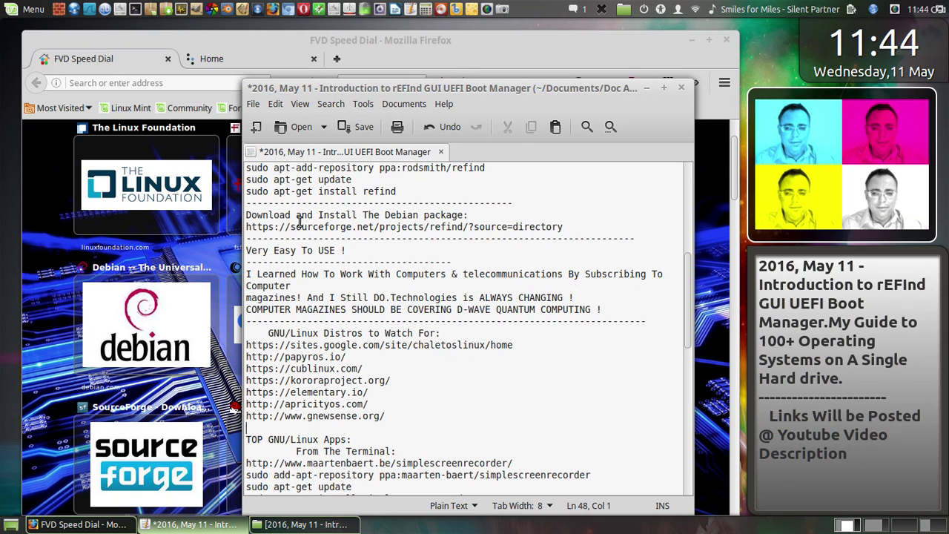
click(289, 38)
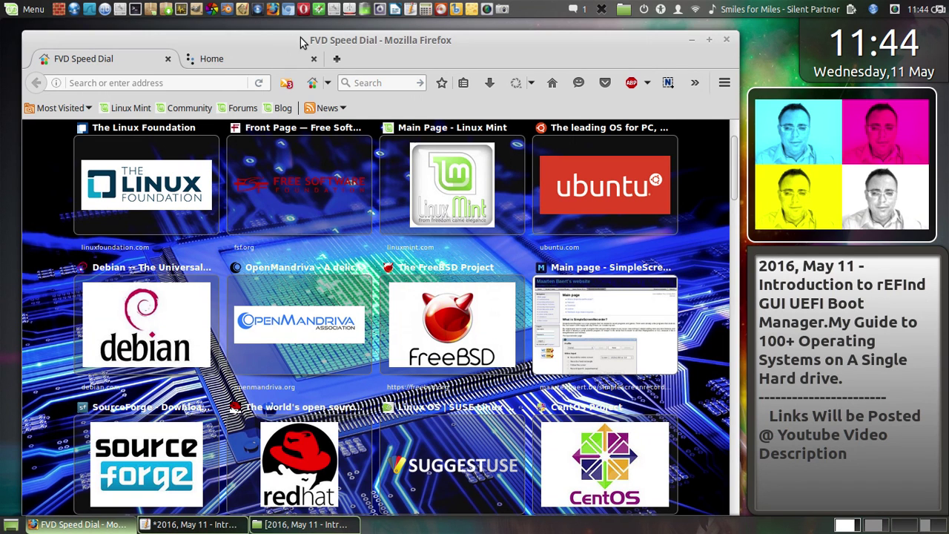
click(365, 84)
text(deepin)
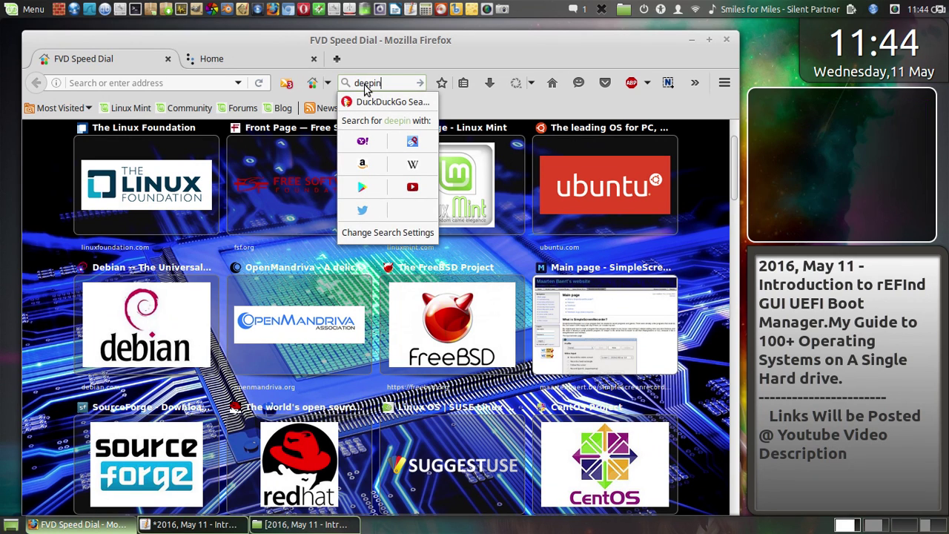
text( linux)
key(Return)
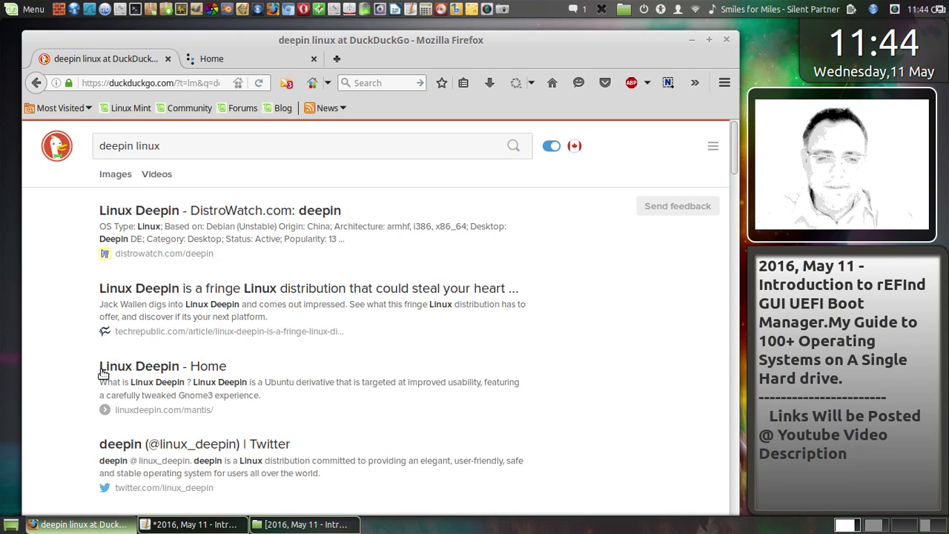
Step: Open the "Linux Deepin - Home" search result and permanently allow scripts from linuxdeepin.com
click(168, 373)
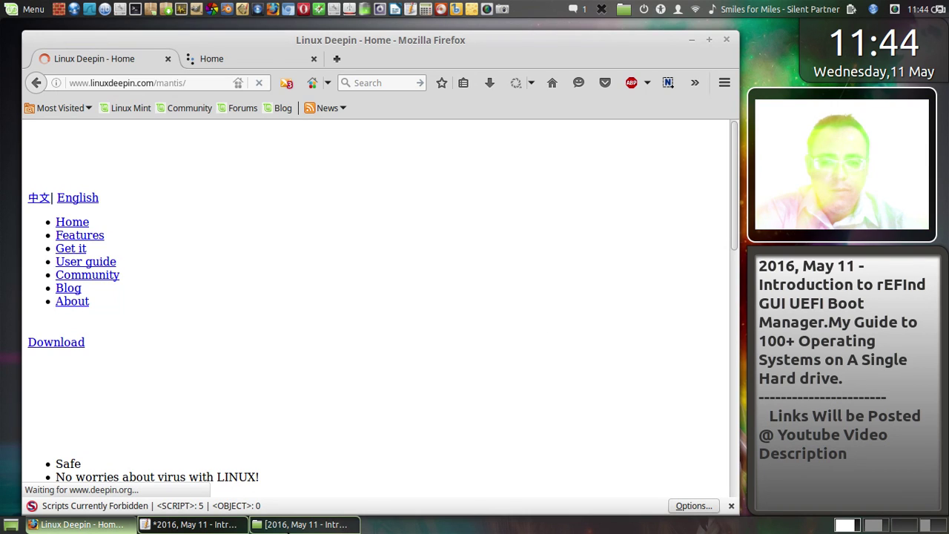
click(671, 506)
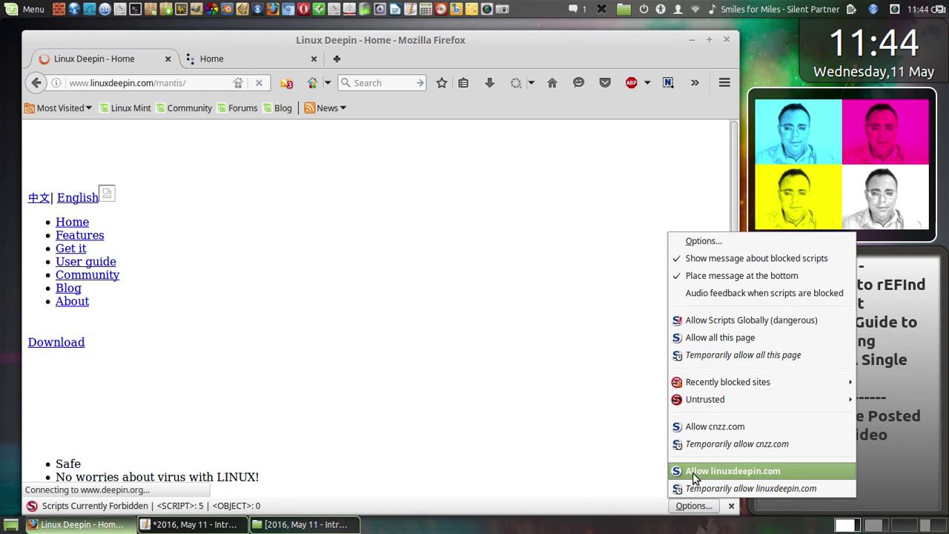
click(693, 472)
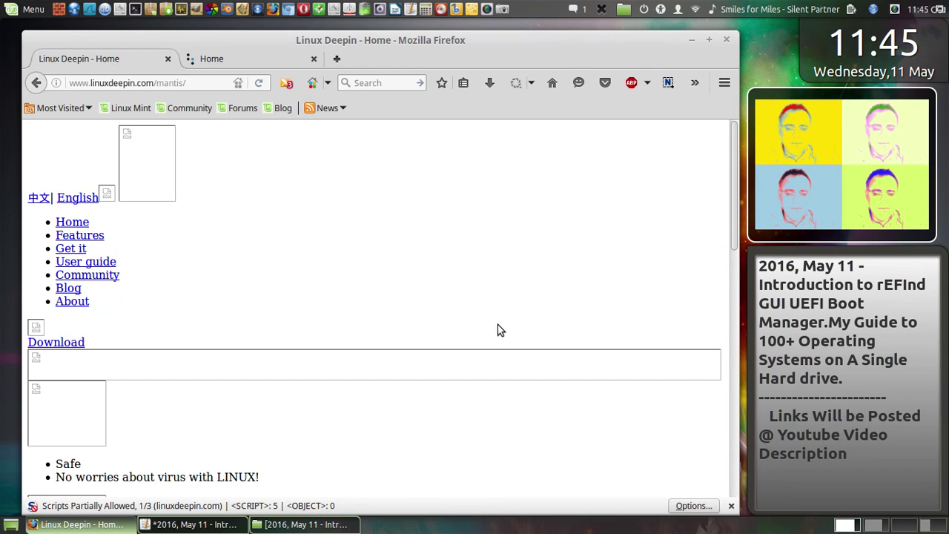
Step: Read through the Linux Deepin page's feature list, description, hardware requirements and news
scroll(500, 330, down, 5)
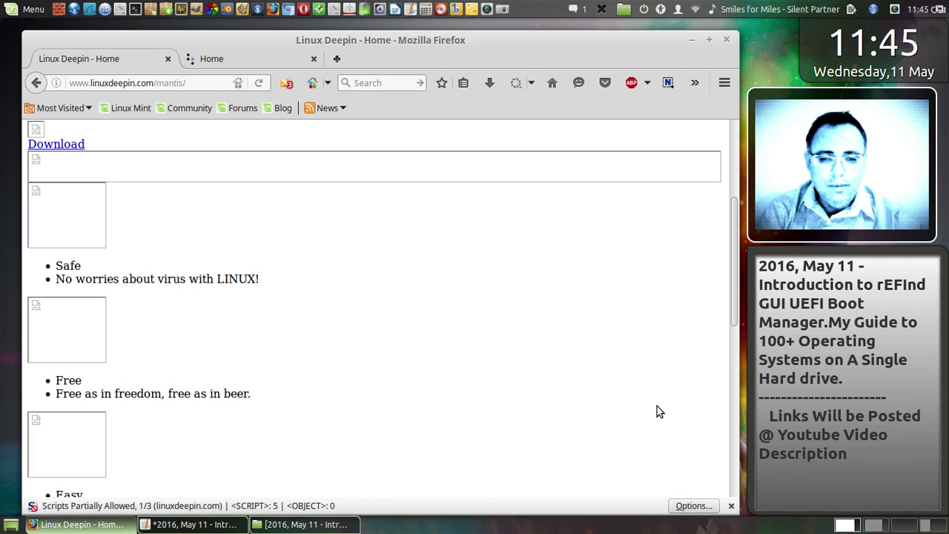
scroll(657, 407, down, 4)
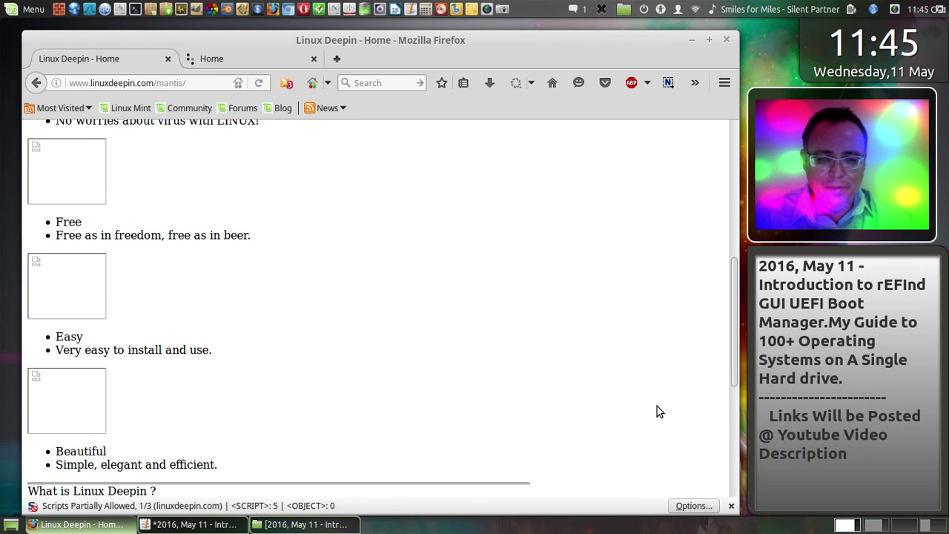
scroll(658, 406, down, 1)
scroll(657, 406, down, 2)
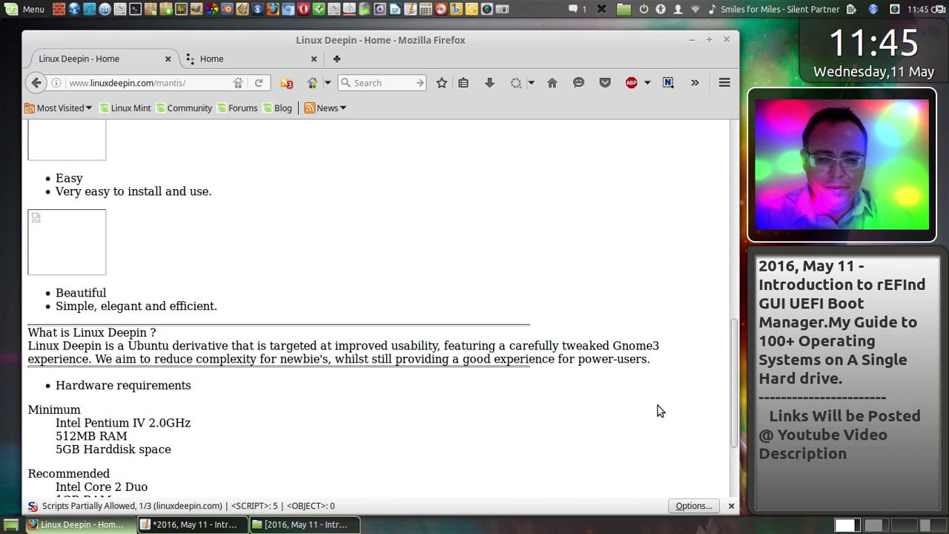
scroll(662, 410, down, 2)
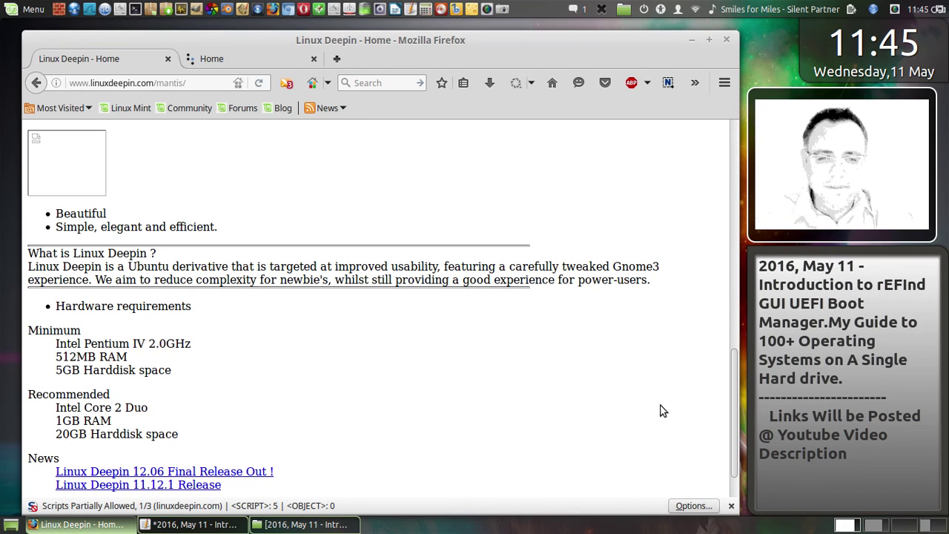
scroll(662, 411, down, 1)
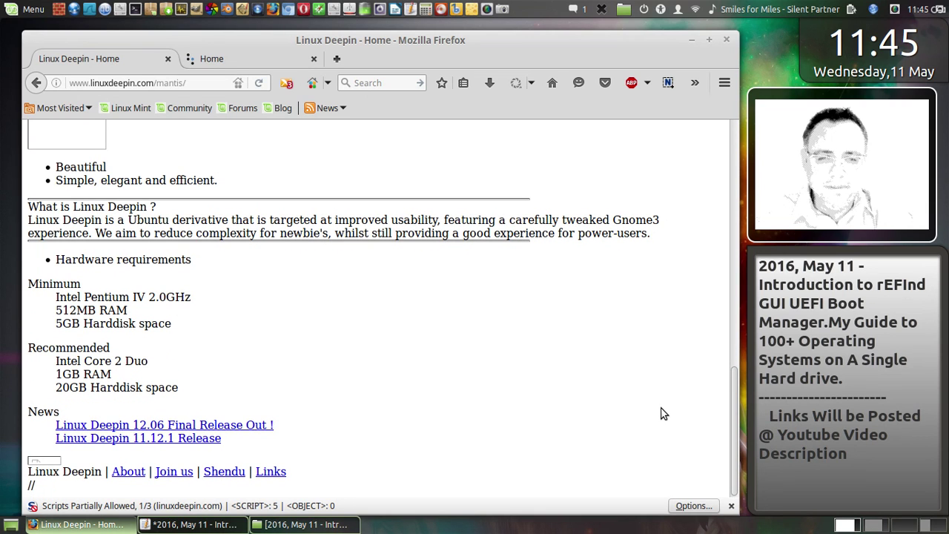
scroll(662, 413, up, 4)
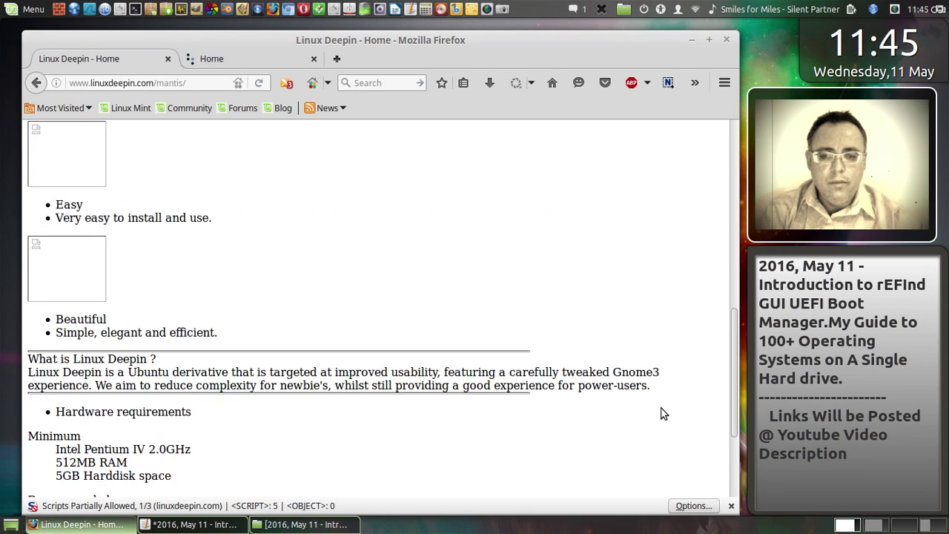
scroll(662, 413, down, 3)
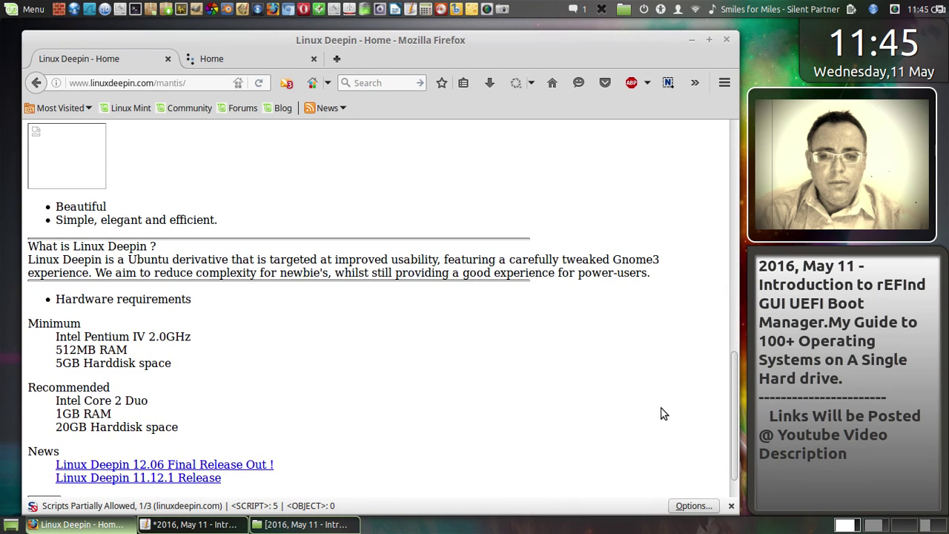
Step: Review the Linux Deepin page's feature list once more and open its Home link
scroll(662, 414, up, 6)
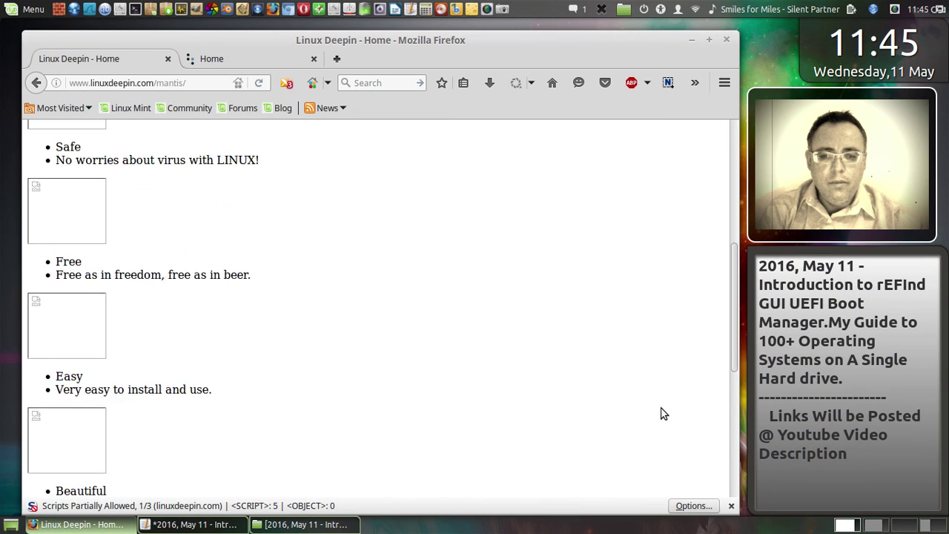
scroll(663, 414, down, 3)
scroll(663, 414, down, 2)
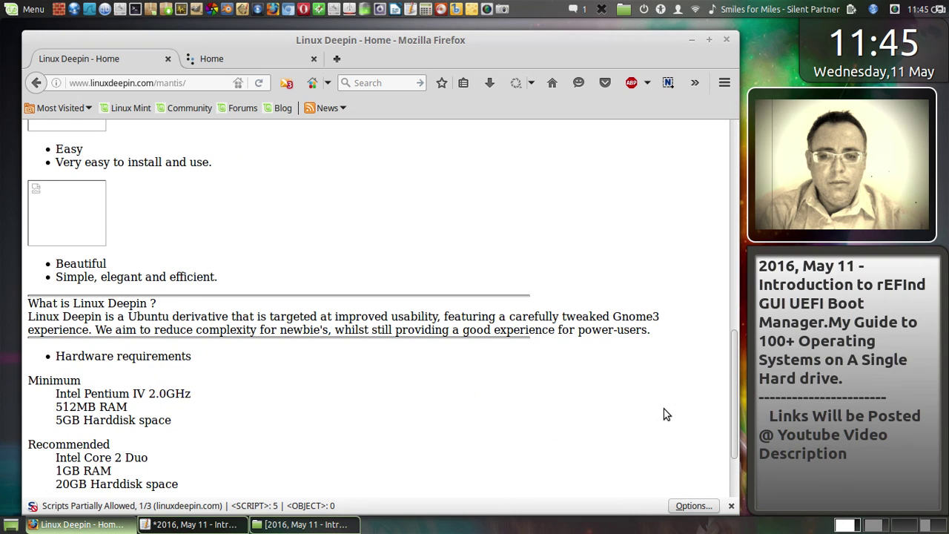
scroll(664, 408, down, 2)
scroll(663, 407, up, 5)
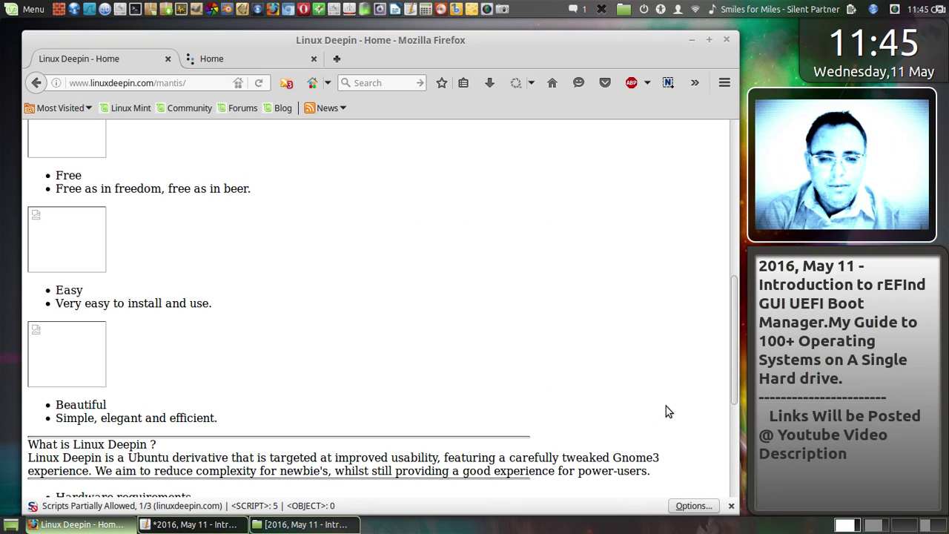
scroll(666, 406, up, 8)
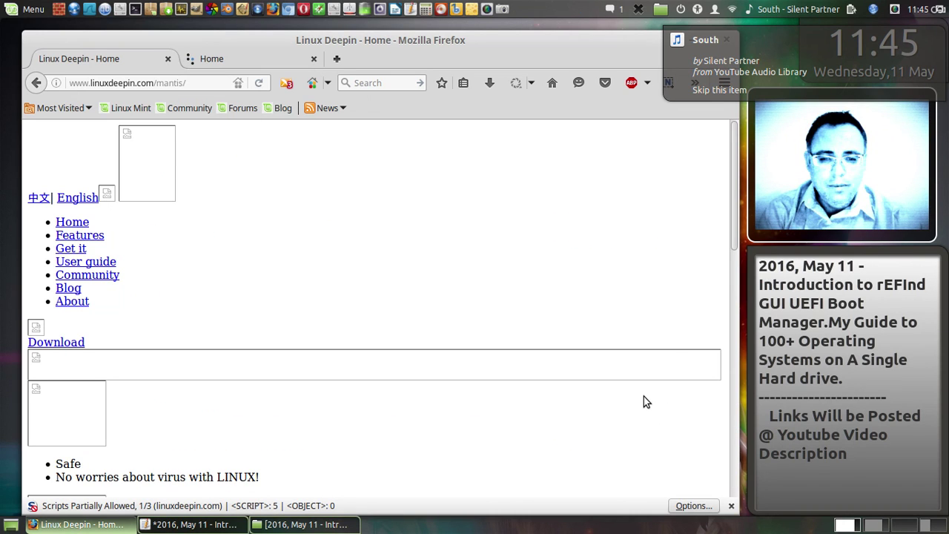
click(82, 224)
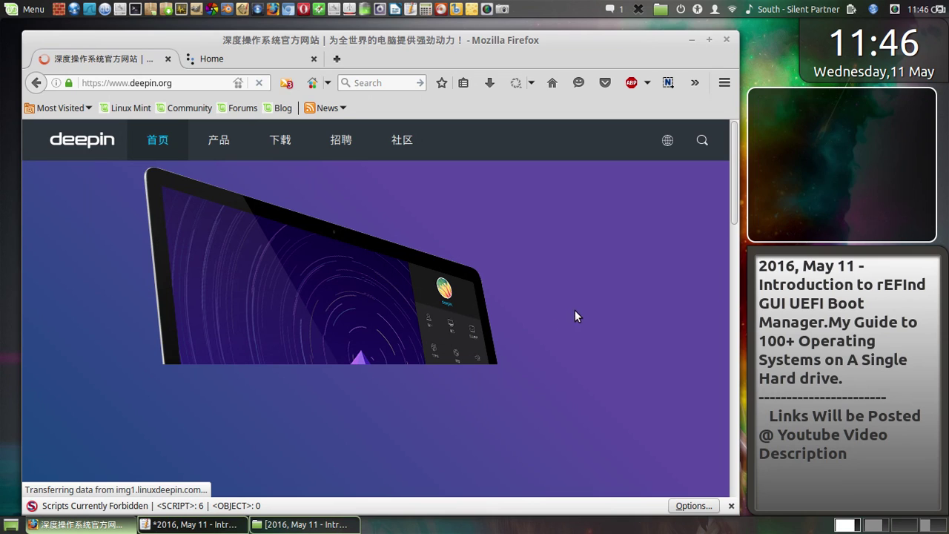
Step: Look through the deepin.org homepage, examining its desktop banner and the product sections below it
click(187, 83)
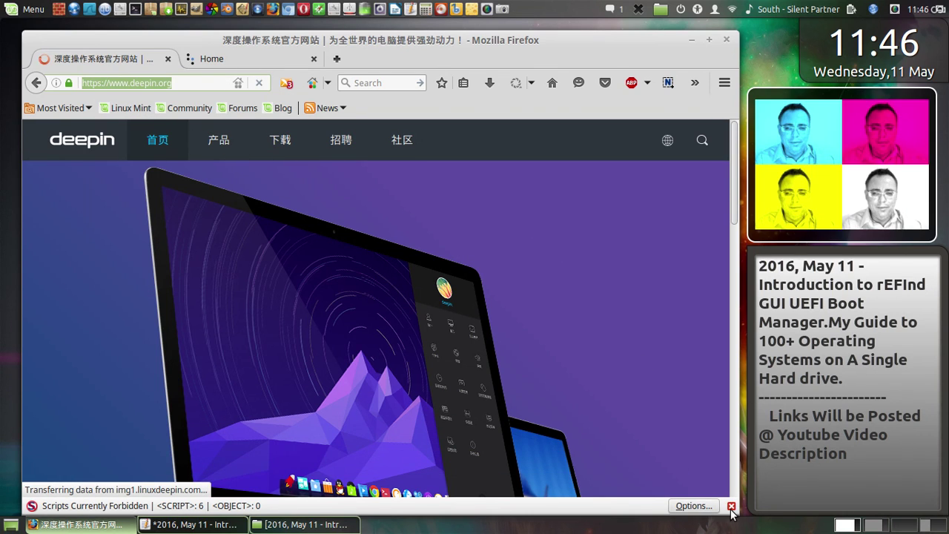
scroll(646, 361, down, 4)
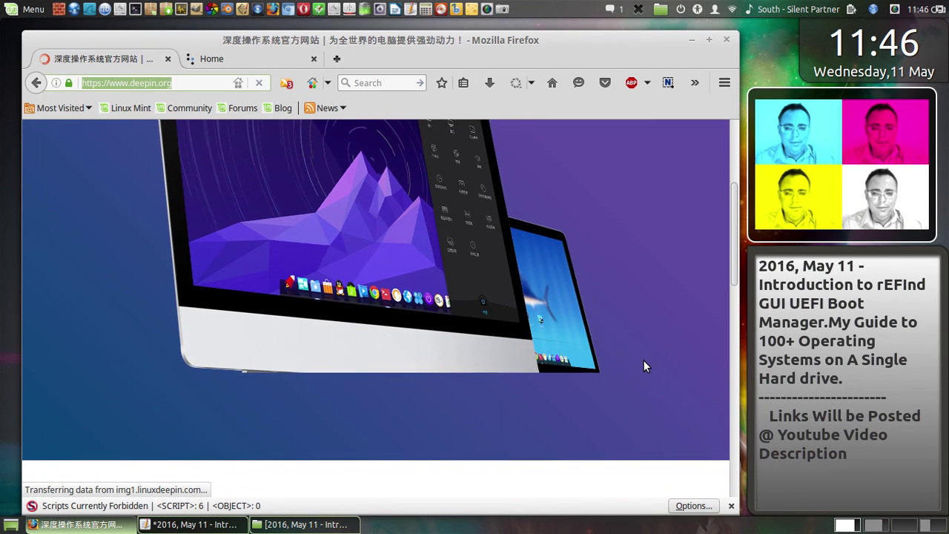
scroll(643, 359, down, 2)
scroll(641, 360, down, 5)
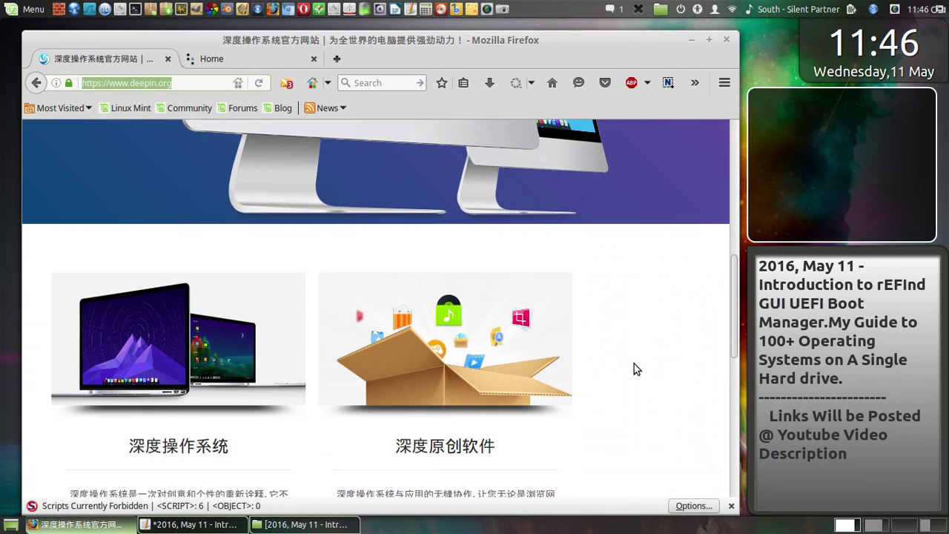
scroll(634, 363, down, 4)
scroll(632, 363, up, 5)
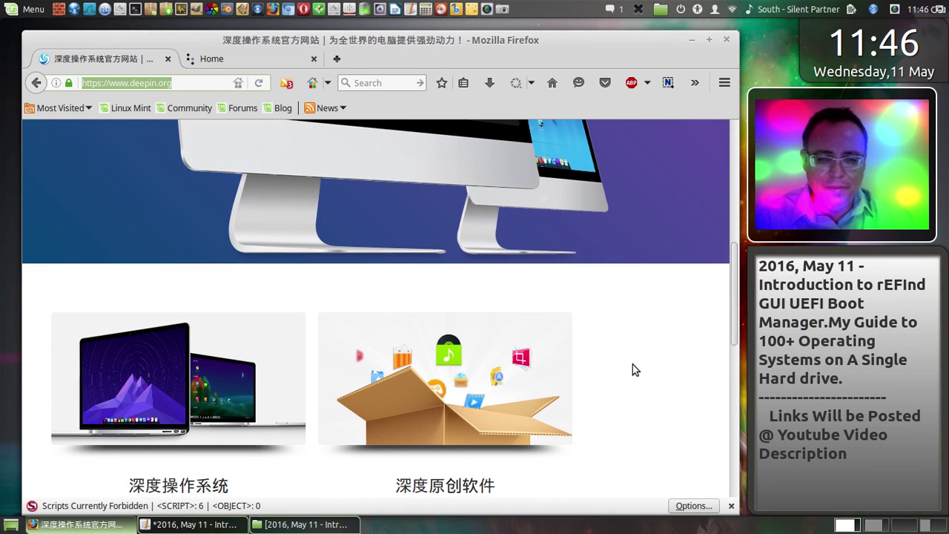
scroll(631, 365, down, 6)
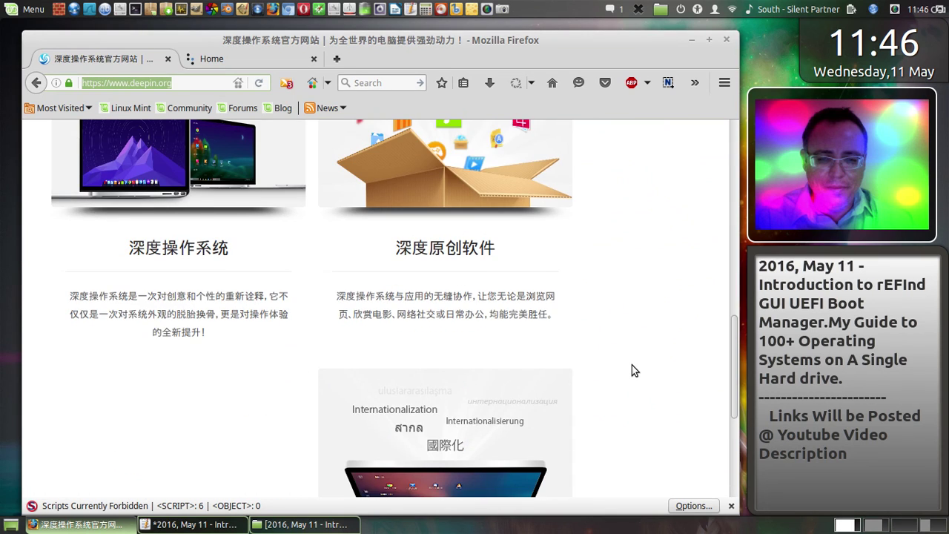
scroll(631, 365, up, 10)
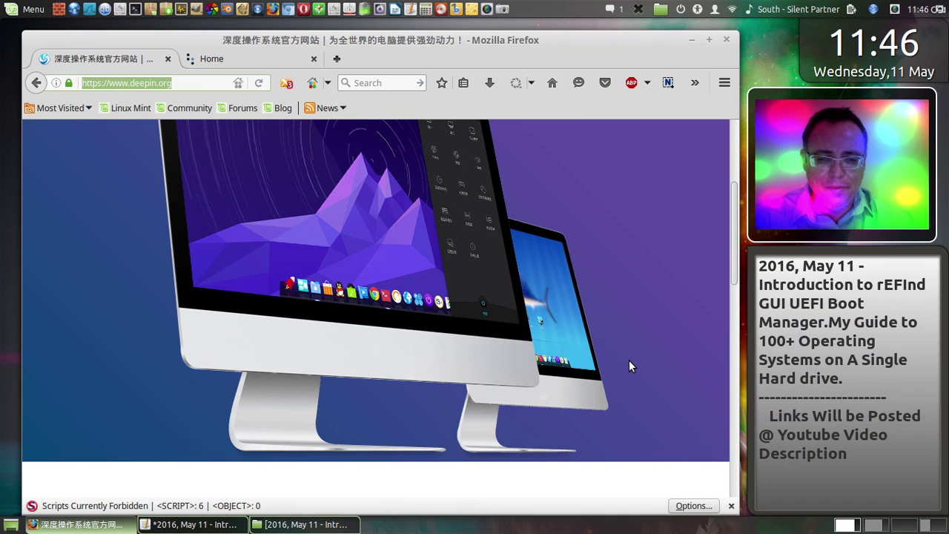
scroll(629, 366, up, 4)
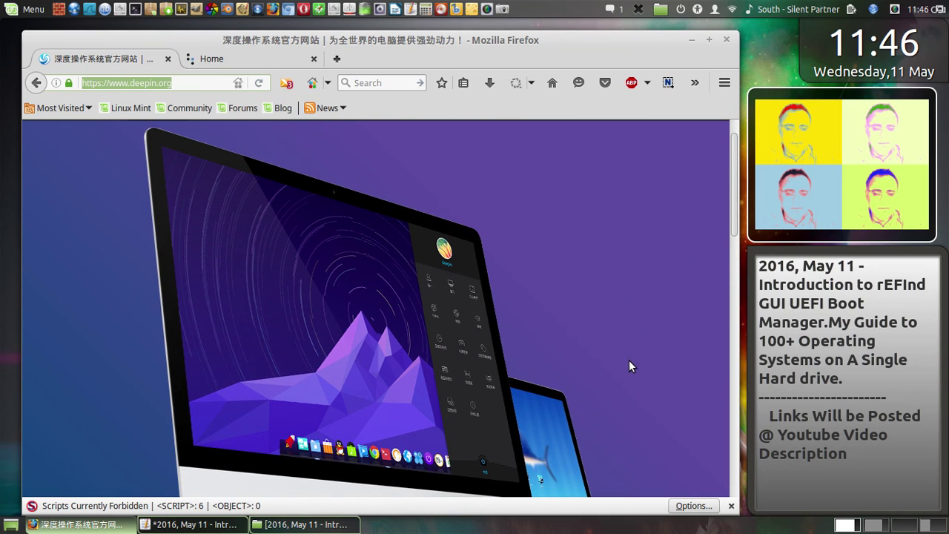
Step: Take a whole-screen screenshot of the deepin.org homepage and save it as 15.png
click(501, 9)
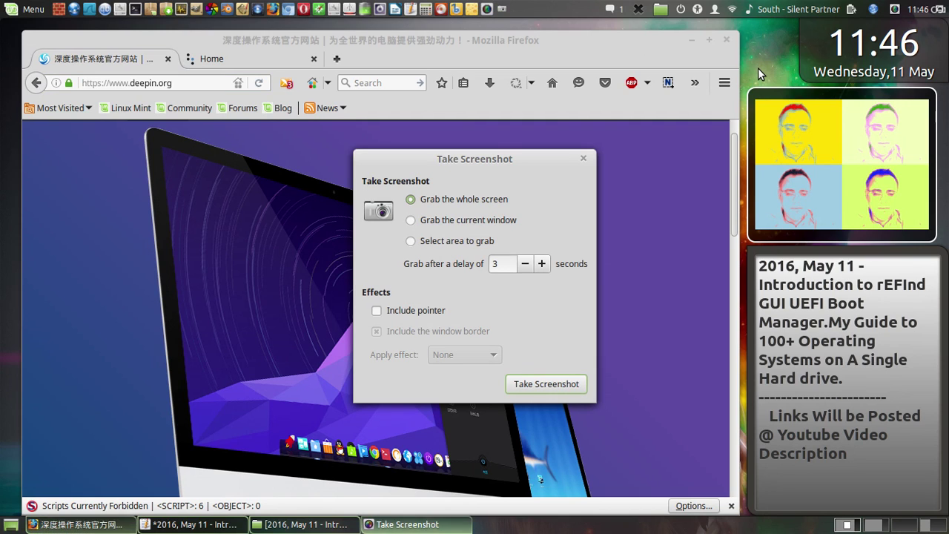
click(565, 383)
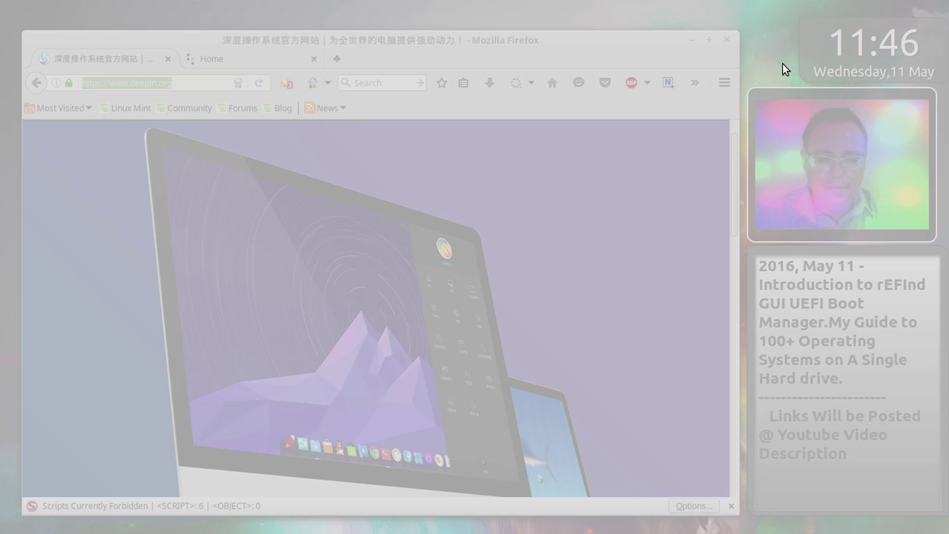
text(15)
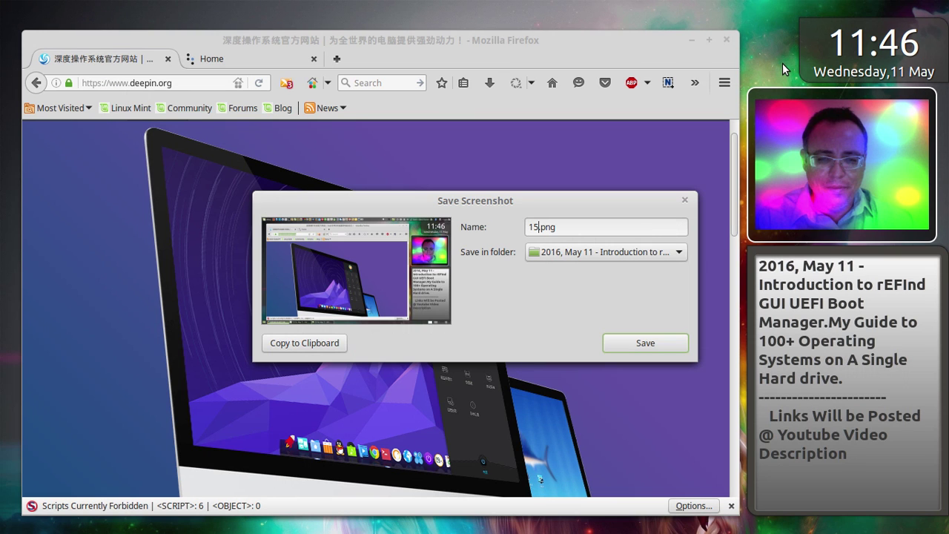
click(679, 347)
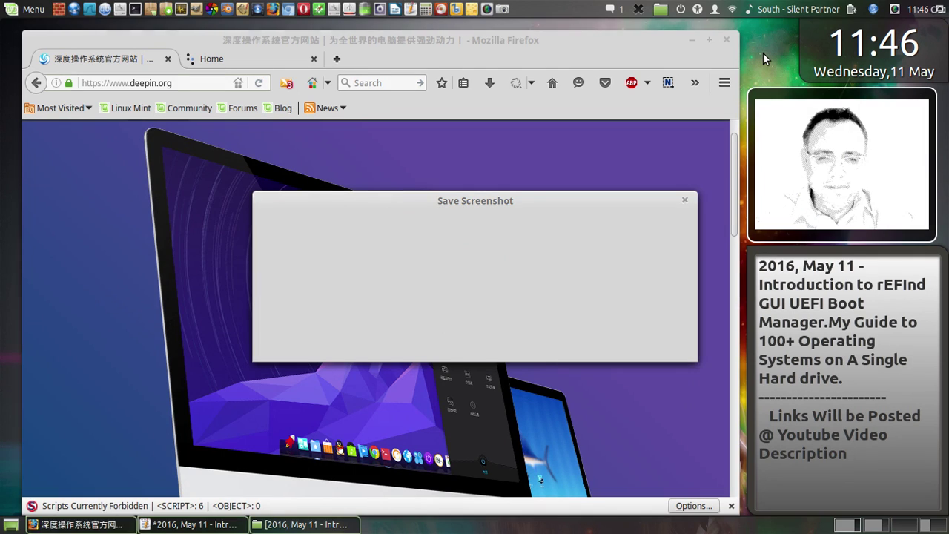
Step: Copy the deepin.org address into the notes below the gNewSense link and add an empty line after it
click(157, 88)
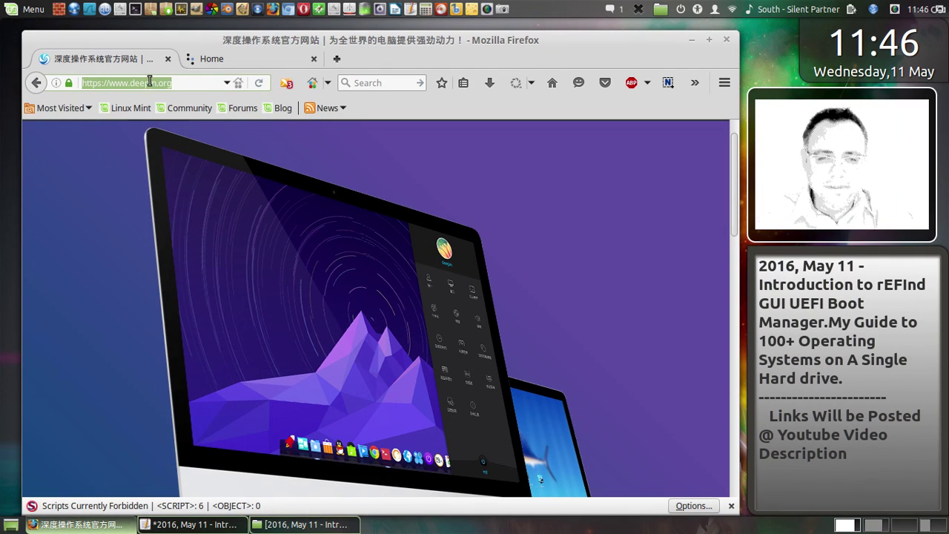
right_click(149, 81)
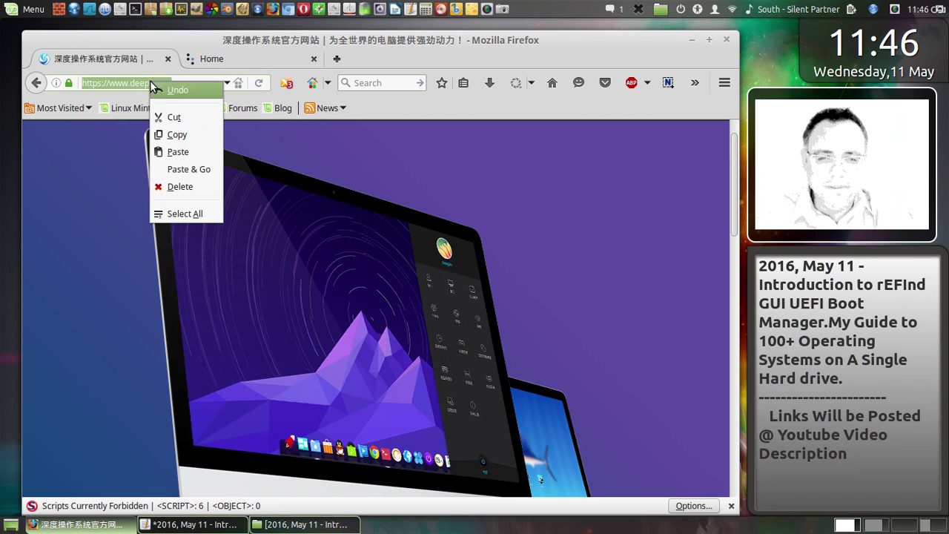
click(184, 134)
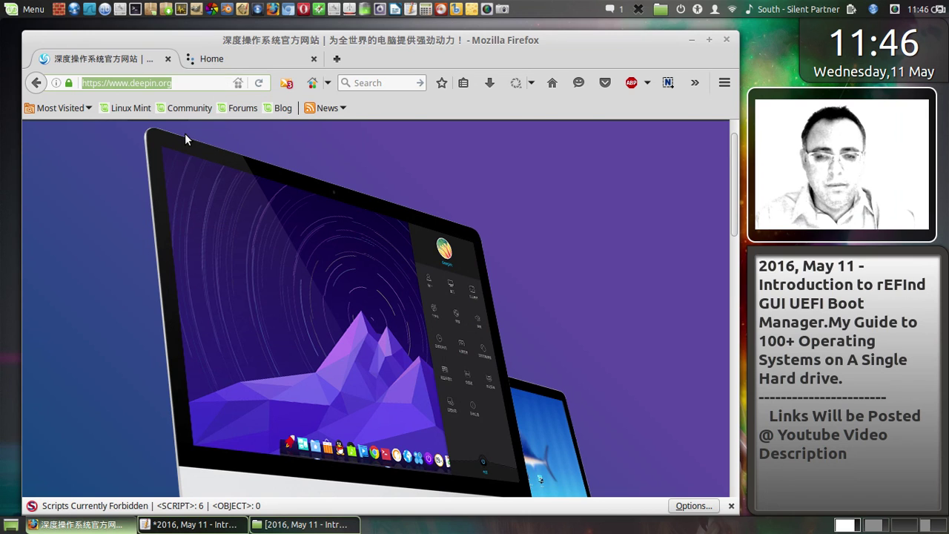
click(191, 524)
right_click(278, 427)
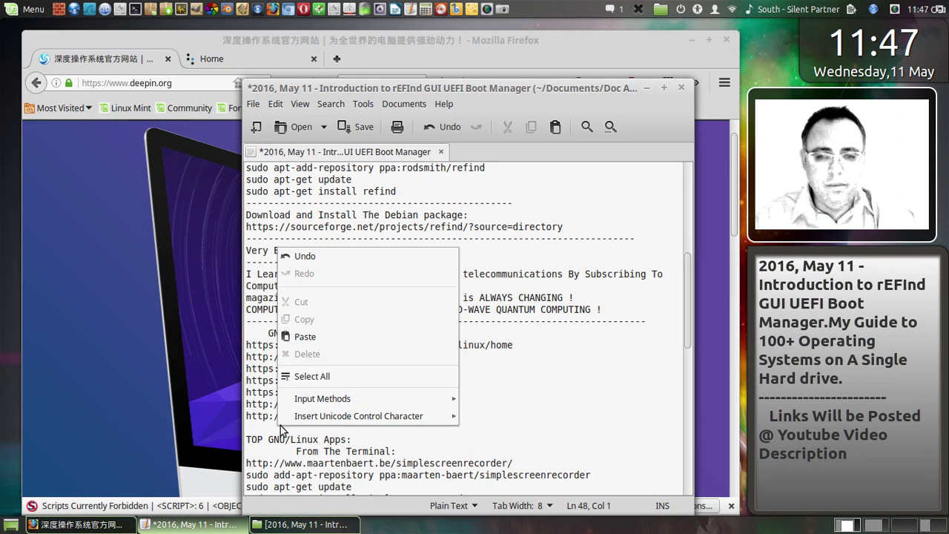
click(311, 338)
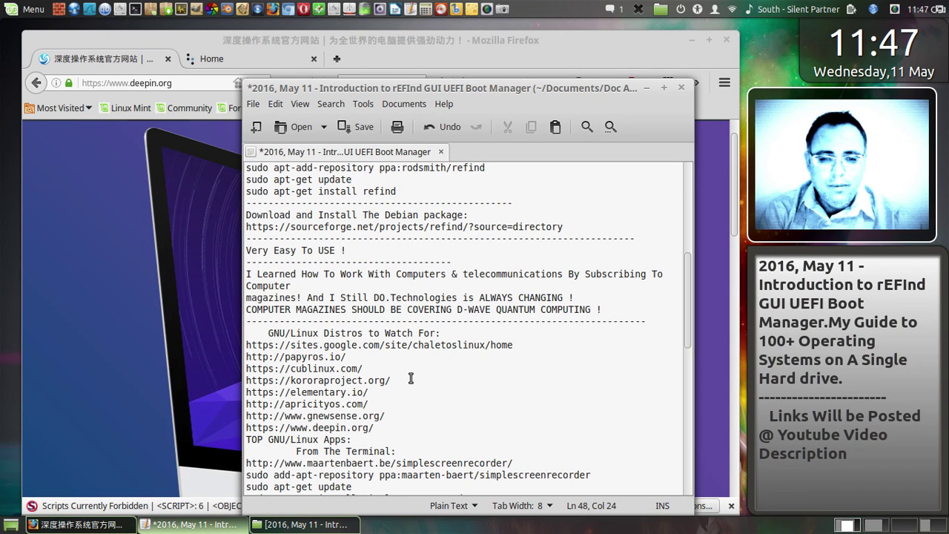
key(Return)
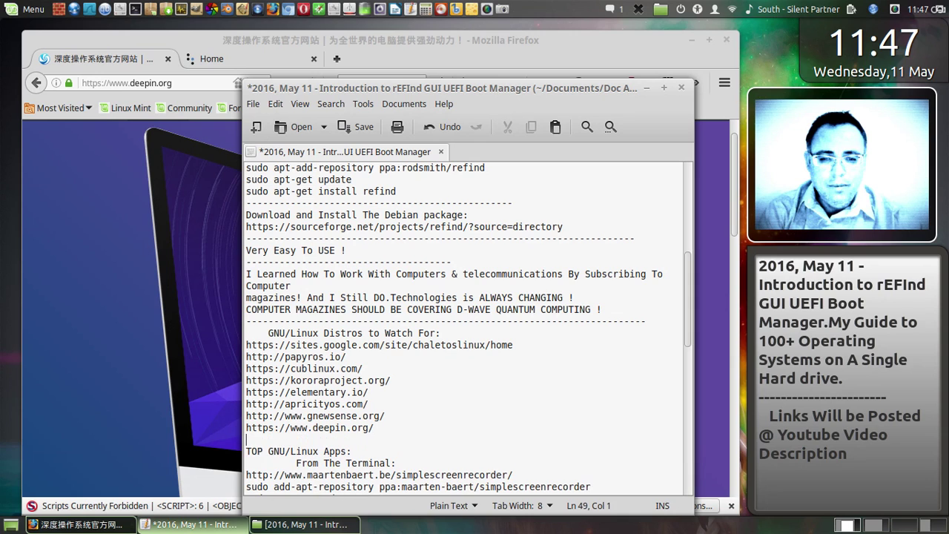
Step: Switch to Firefox, open the bookmarked Linux Mint website and select its web address
click(209, 49)
click(131, 108)
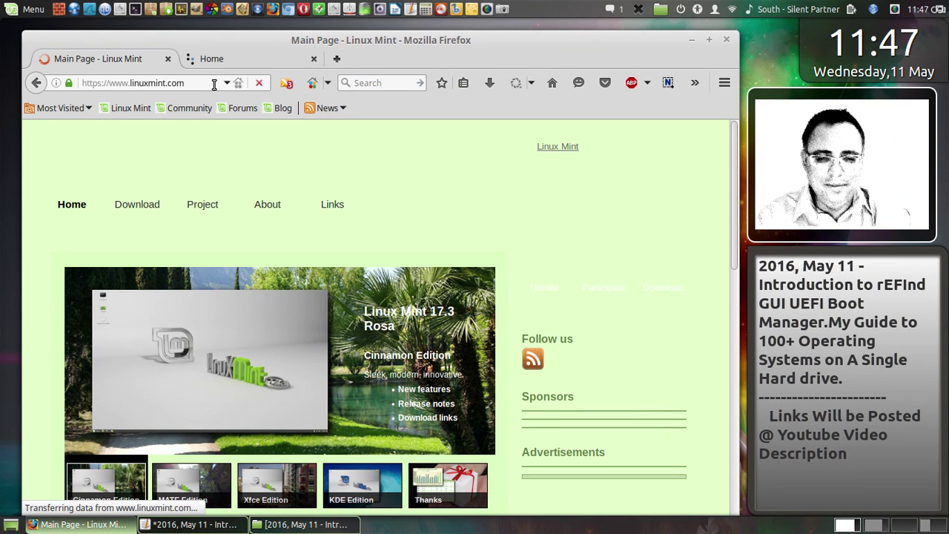
click(152, 85)
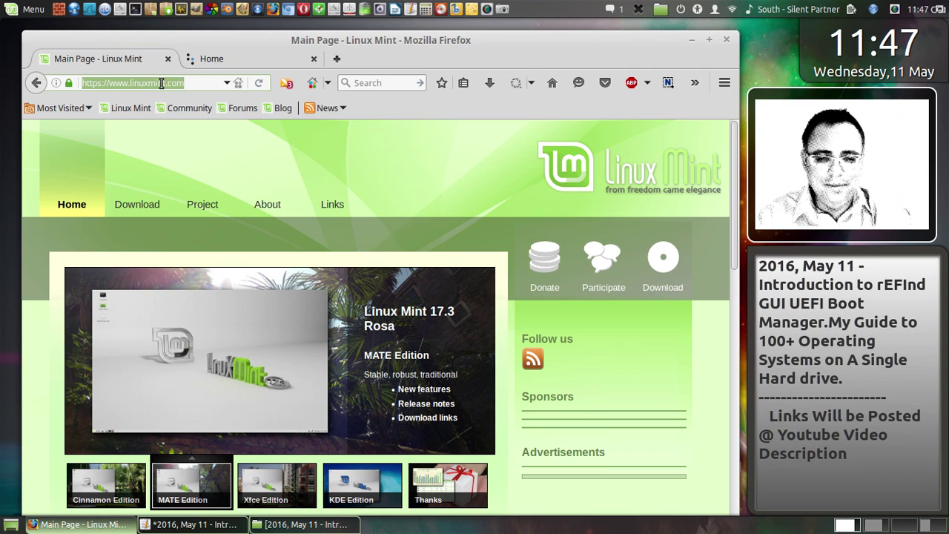
Step: Copy the Linux Mint site address from Firefox and paste it below the deepin link in the text document's distro list
right_click(160, 87)
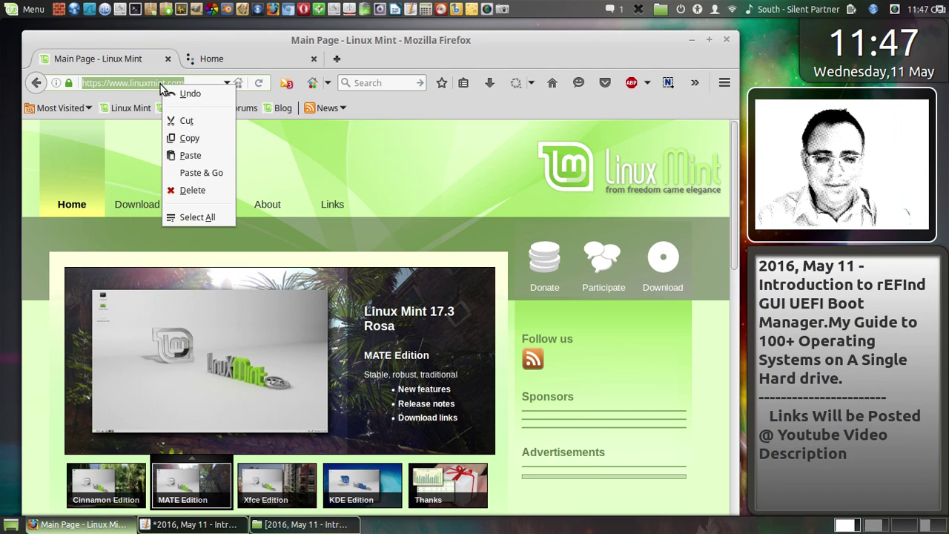
click(200, 146)
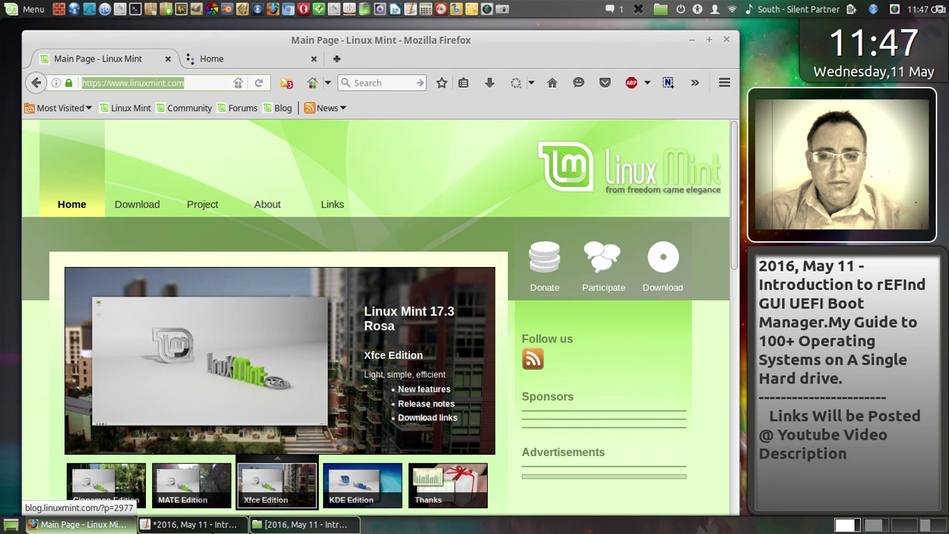
click(203, 528)
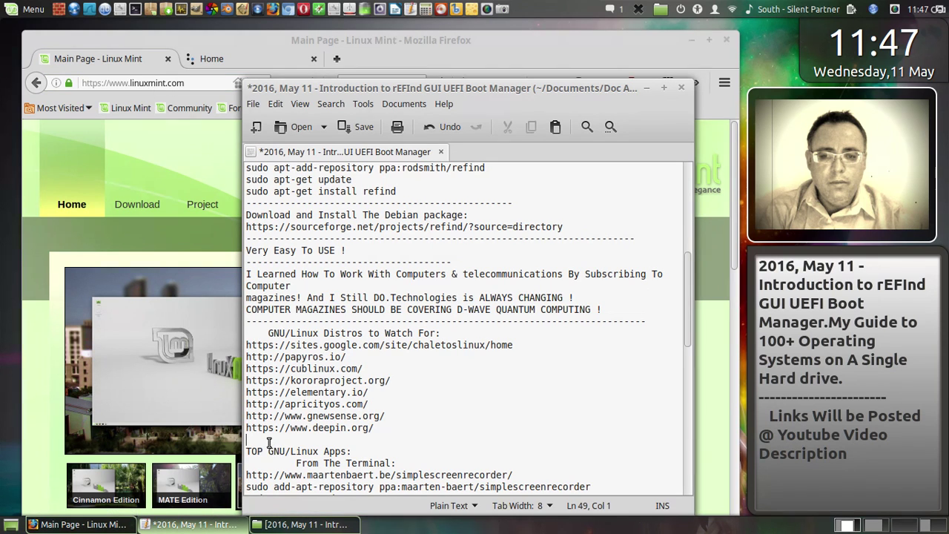
right_click(272, 438)
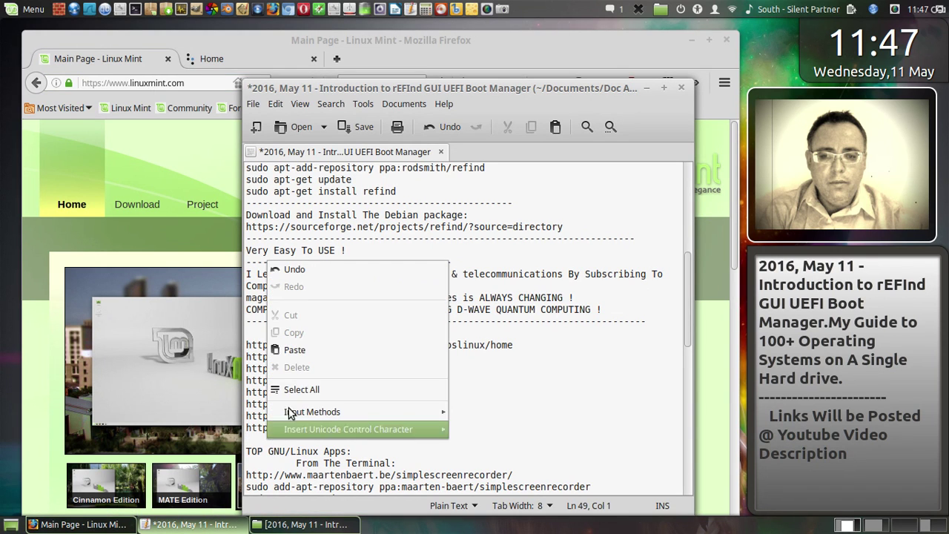
click(332, 350)
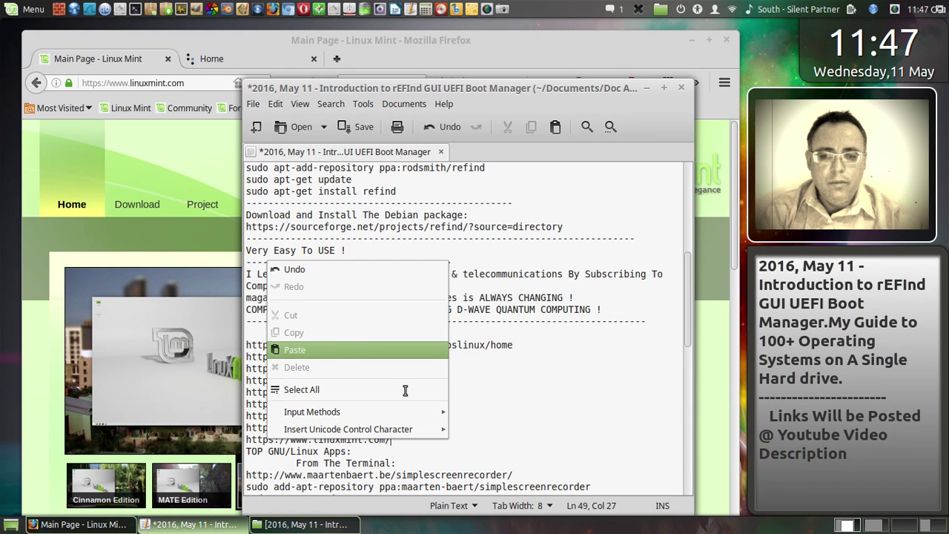
Step: Add a dashed separator line directly beneath the Linux Mint link
click(478, 449)
key(Return)
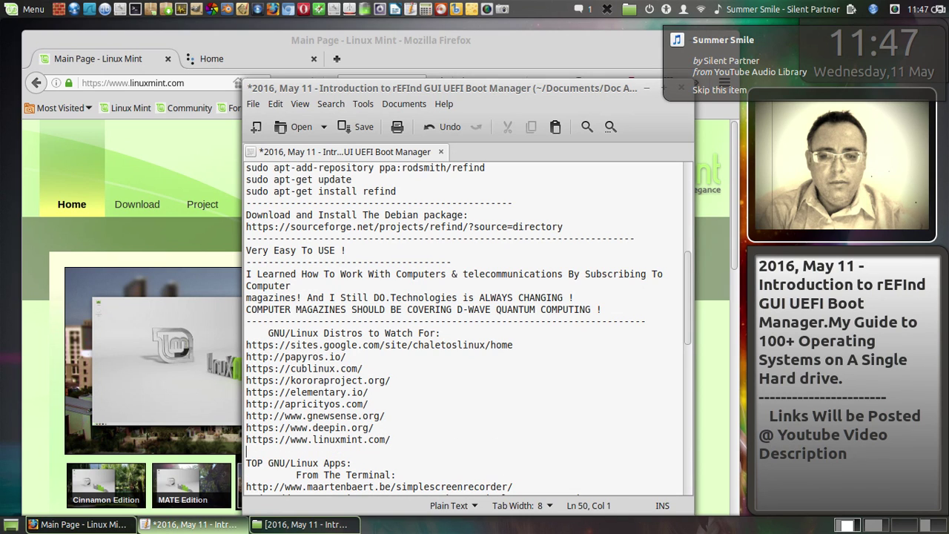
text(---------------------------------)
Step: Insert a line between the Linux Mint link and the dashed separator reading "+ Fedora,Ubuntu,"
click(411, 442)
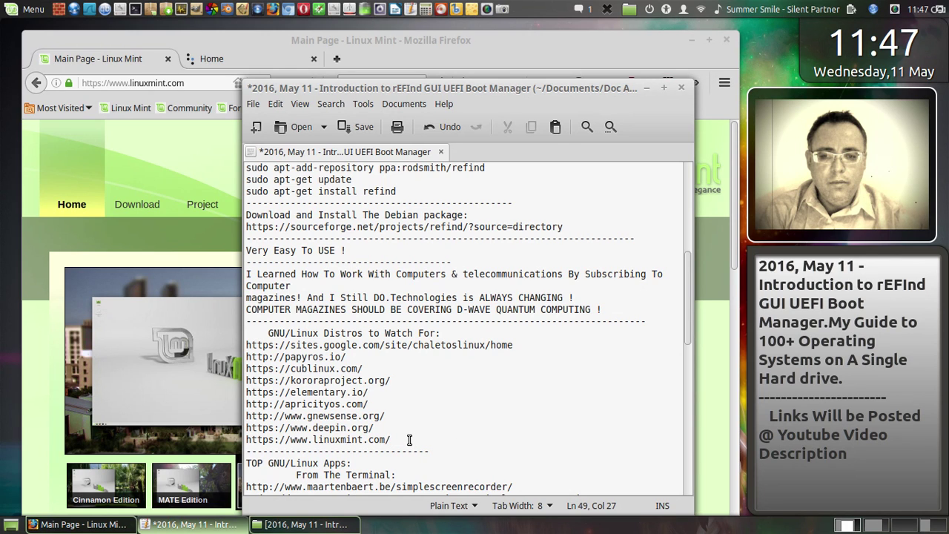
key(Return)
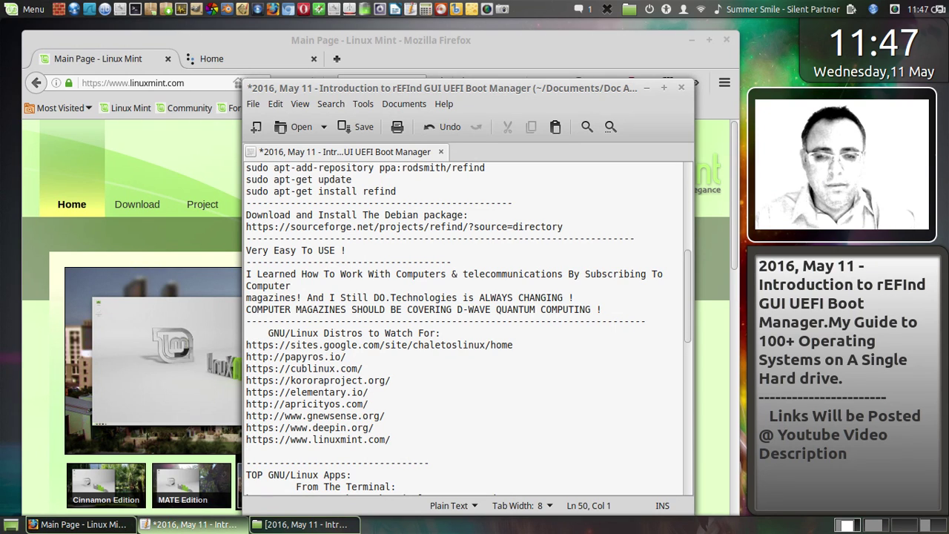
text(+ Fedora)
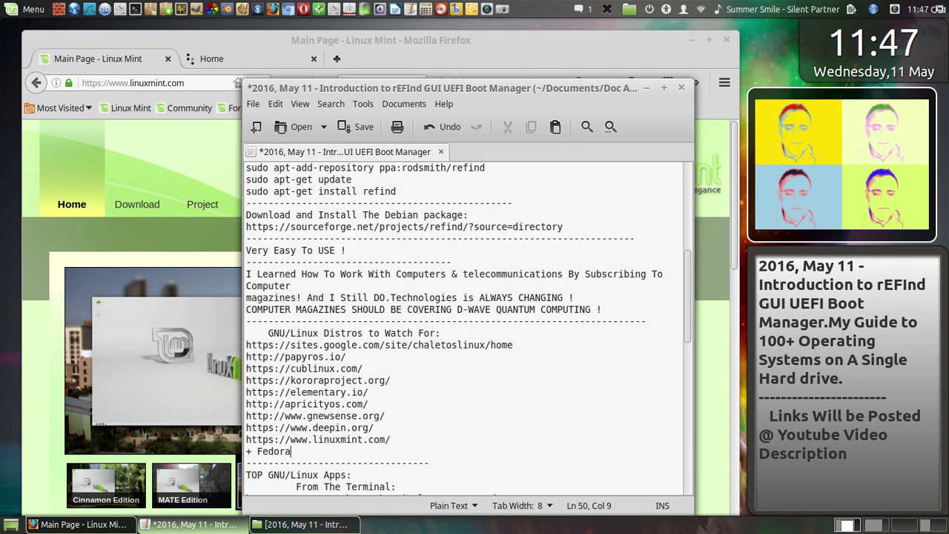
text(,Ubntu)
key(BackSpace)
key(BackSpace)
key(BackSpace)
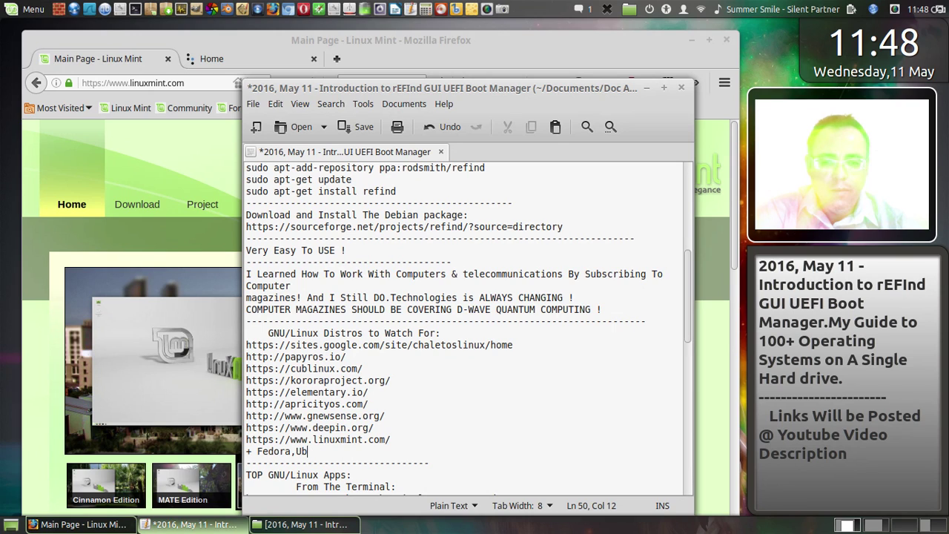
text(untu,S)
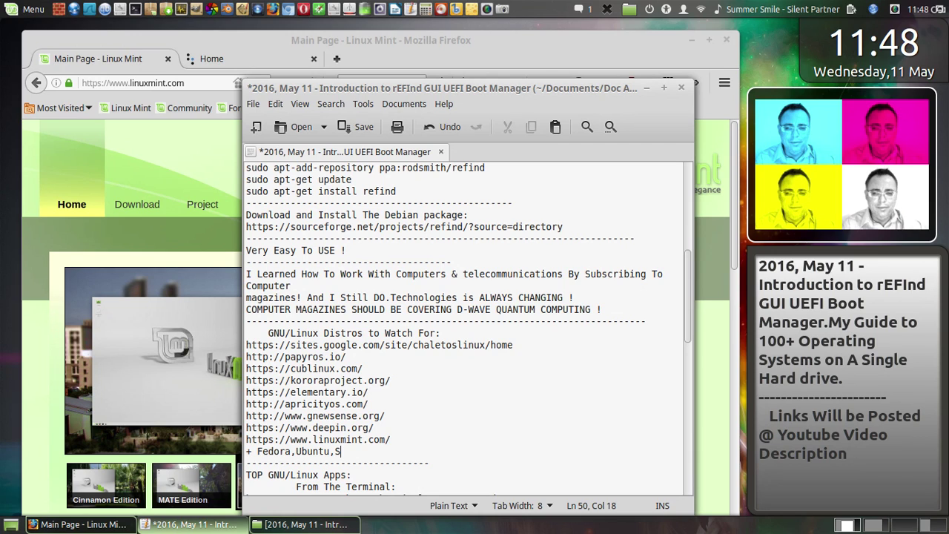
text(laclware)
text(,)
key(BackSpace)
key(BackSpace)
key(BackSpace)
key(BackSpace)
key(BackSpace)
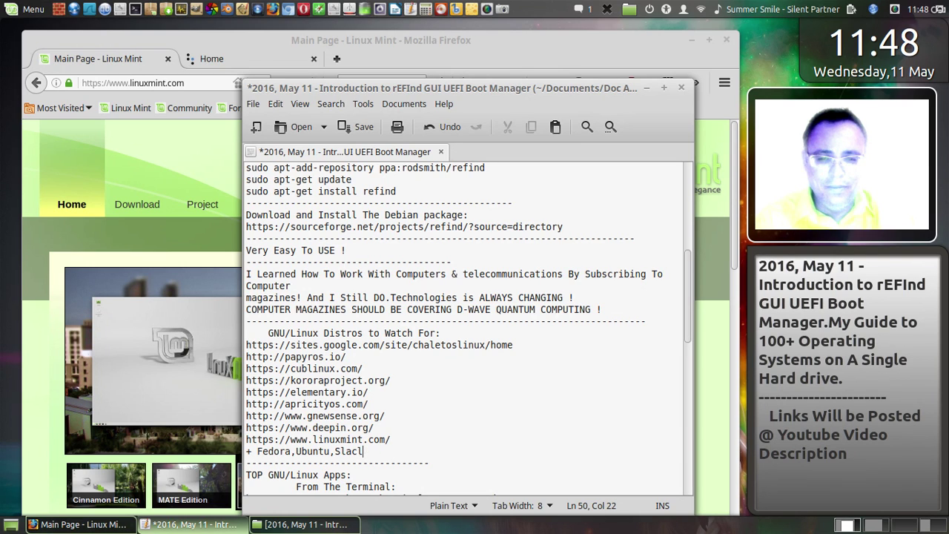
key(BackSpace)
text(ware)
key(BackSpace)
key(BackSpace)
key(BackSpace)
key(BackSpace)
key(BackSpace)
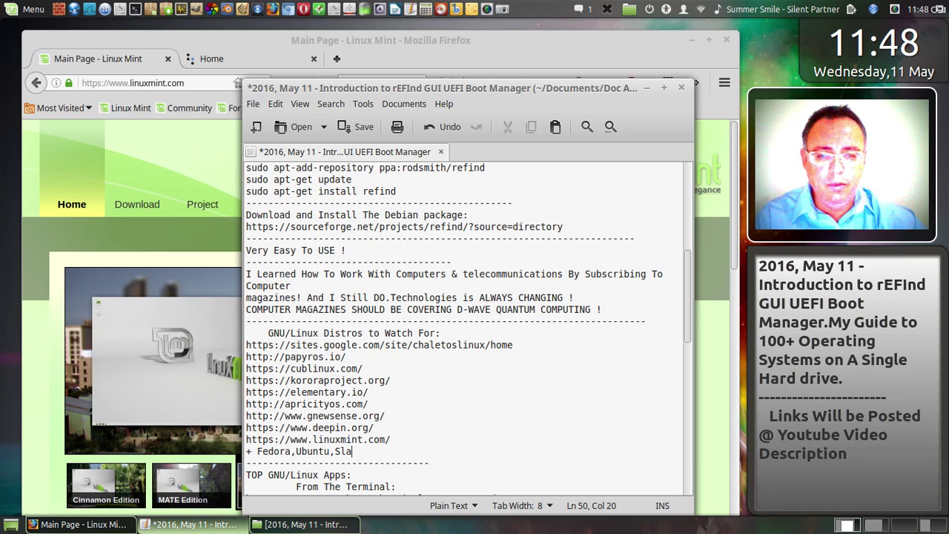
text(kware)
key(BackSpace)
key(BackSpace)
key(BackSpace)
key(BackSpace)
key(BackSpace)
key(BackSpace)
key(BackSpace)
key(BackSpace)
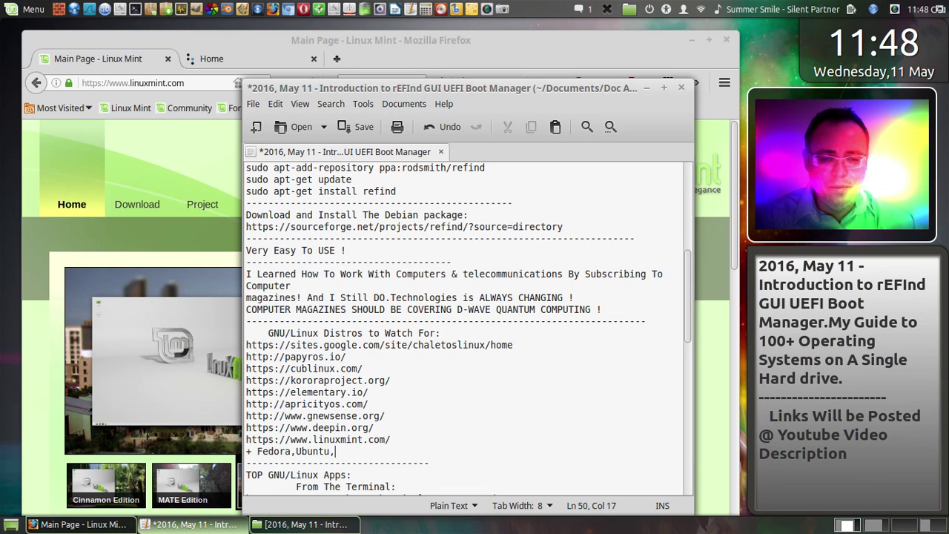
text(opensuse)
key(BackSpace)
key(BackSpace)
key(BackSpace)
key(BackSpace)
key(BackSpace)
key(BackSpace)
key(BackSpace)
key(BackSpace)
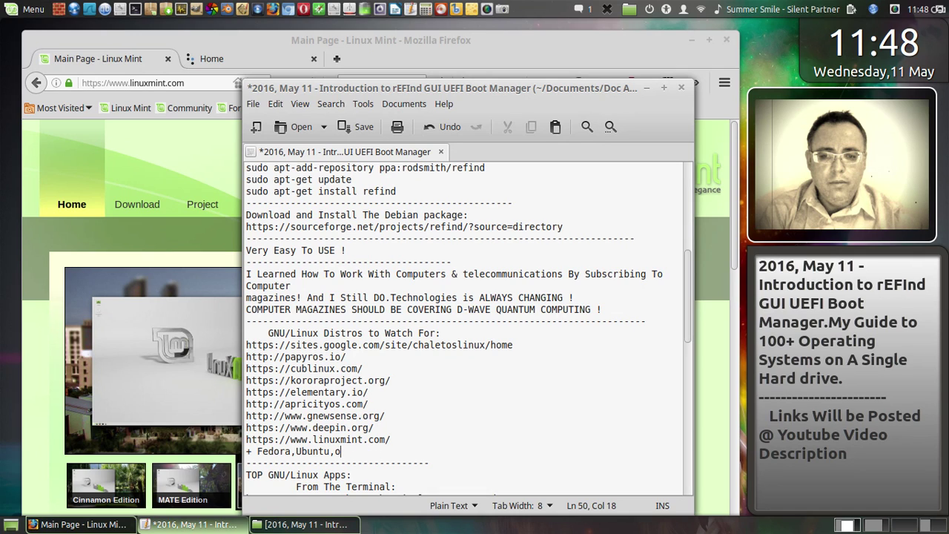
Step: Complete the extra distros line by adding "OpenSuse,Debian...." after Ubuntu
text(OpenSuse,Debi)
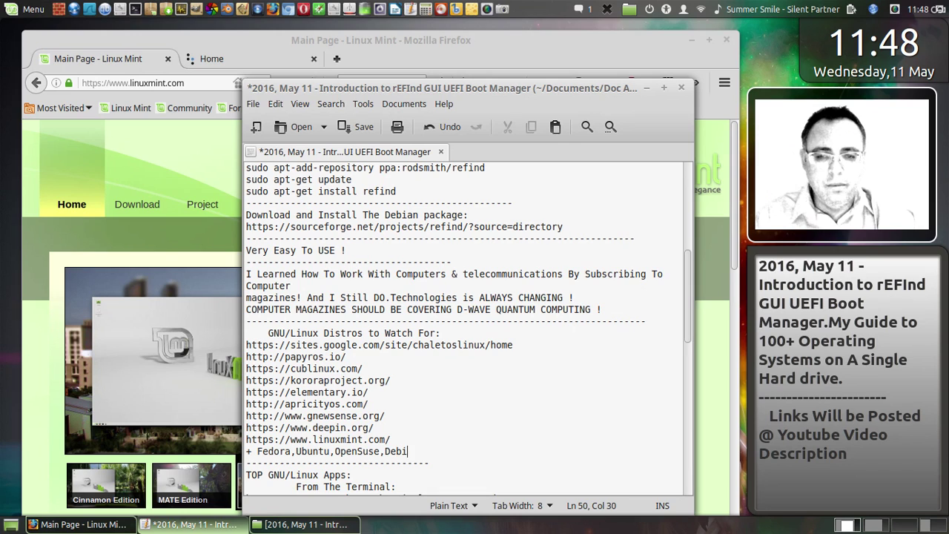
text(an....)
click(409, 440)
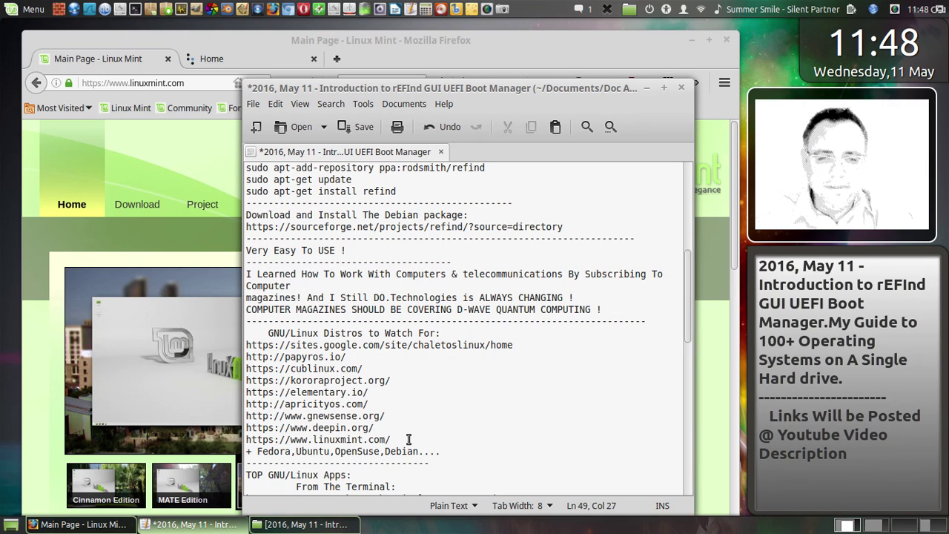
Step: Add the indented heading "AndroidX86 OS To Watch For:" below the dashed separator, followed by a new line
click(452, 462)
key(Return)
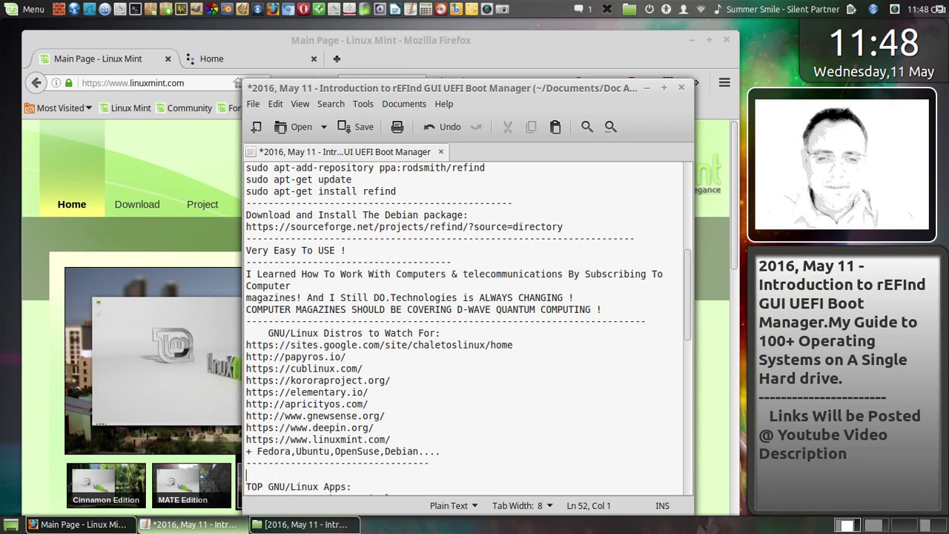
text(Android )
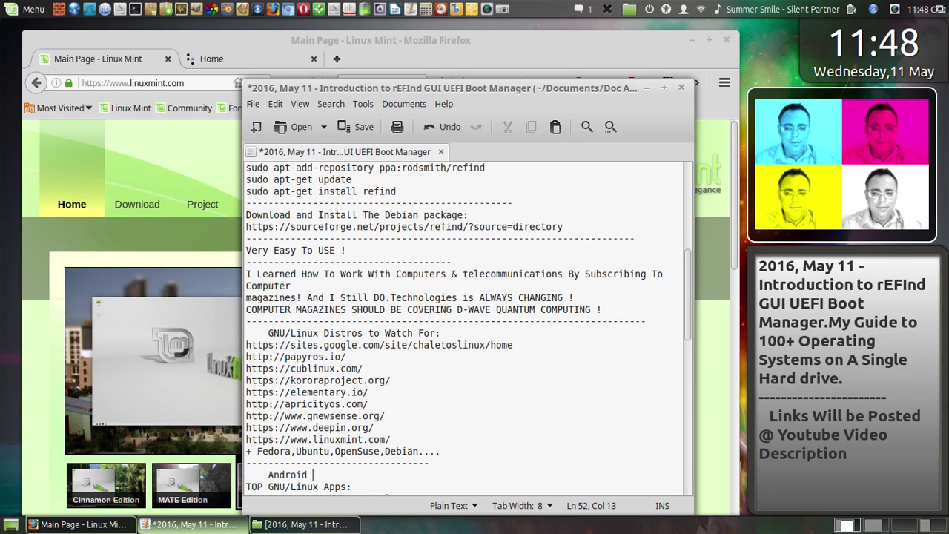
text(X86)
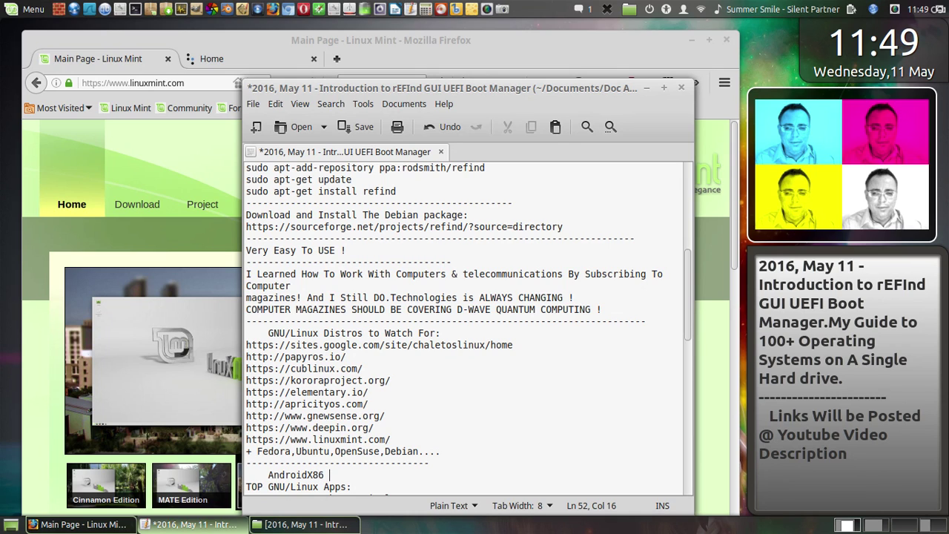
text( OS )
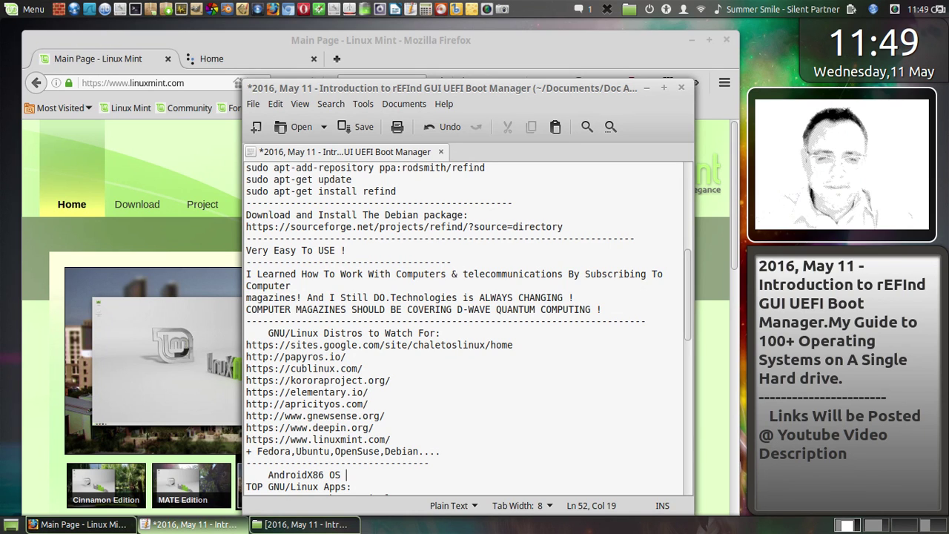
text(To Look)
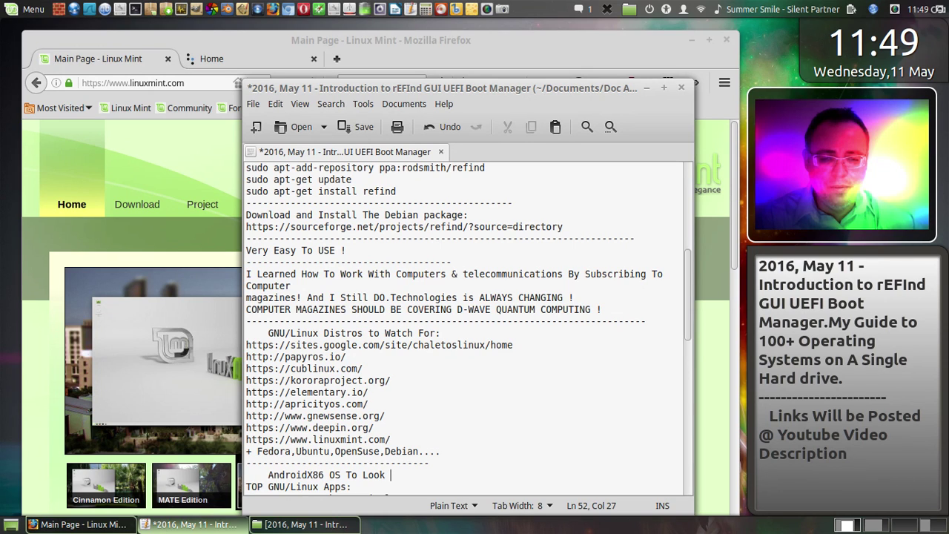
key(BackSpace)
key(BackSpace)
key(BackSpace)
key(BackSpace)
key(BackSpace)
text(Watch Fo)
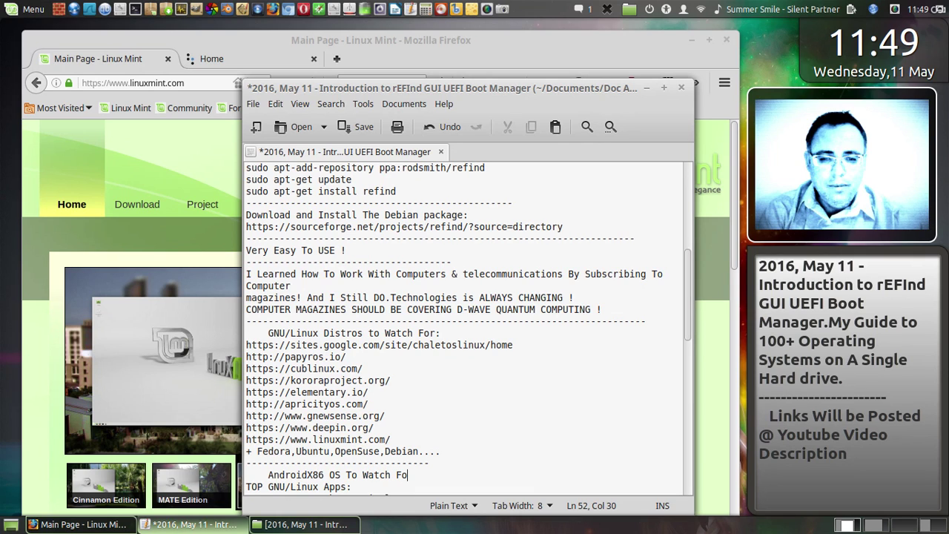
text(r:)
key(Return)
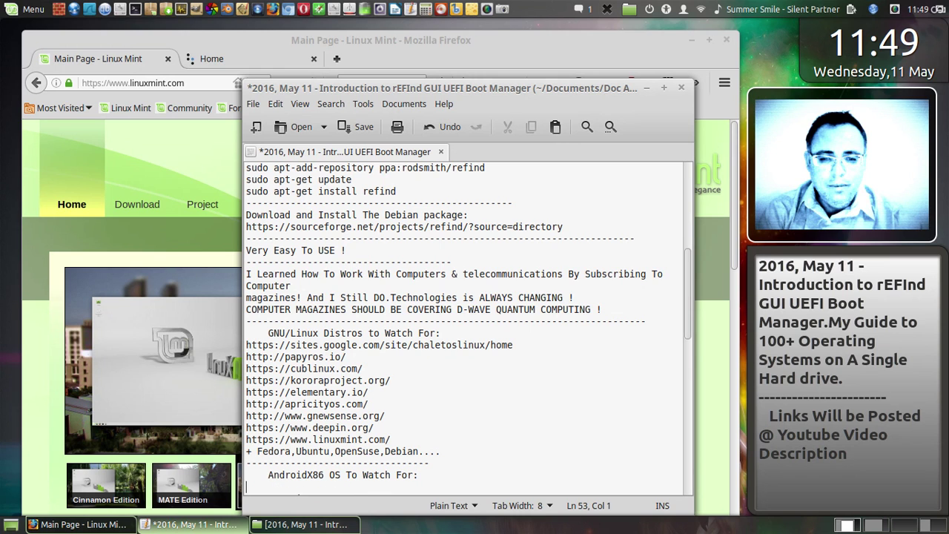
Step: Enter "Remix OS" as the first item under the AndroidX86 heading and start a new line below it
scroll(407, 404, down, 3)
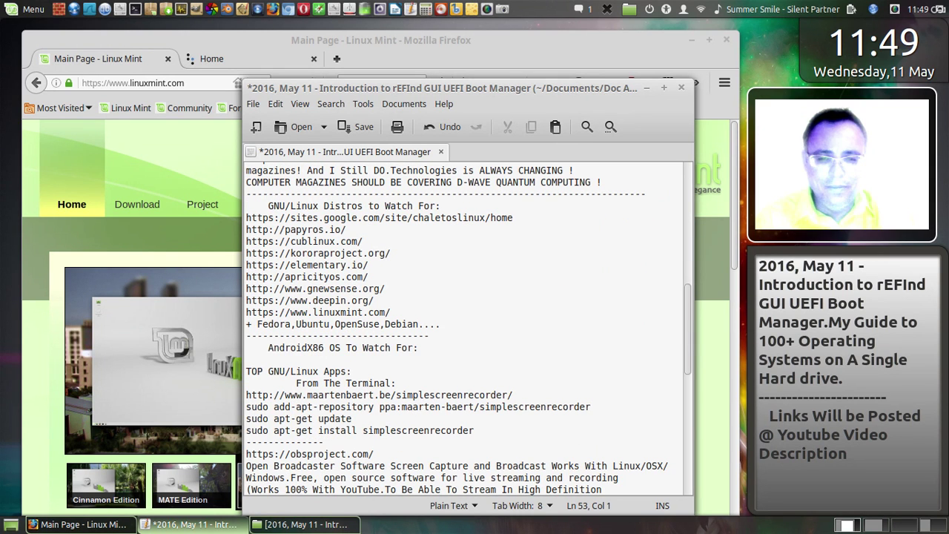
text(Remix )
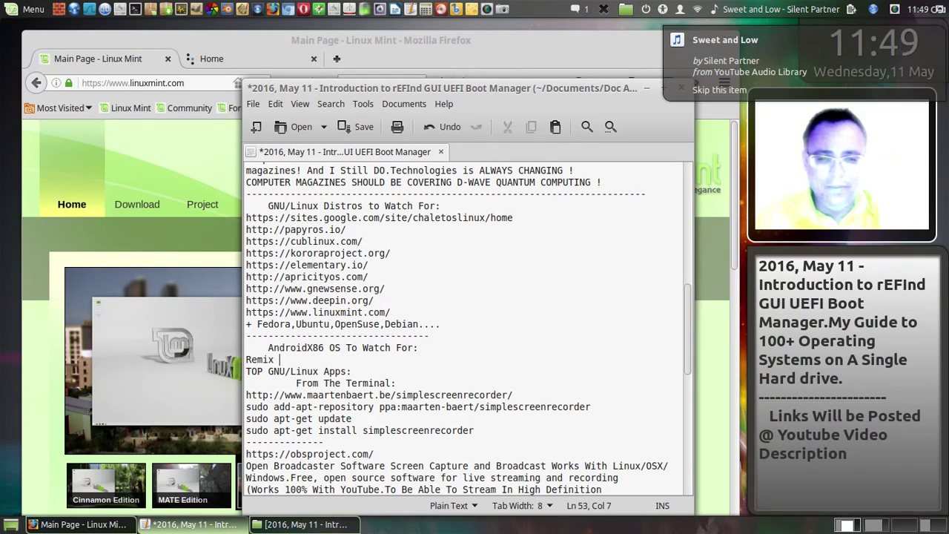
text(OS)
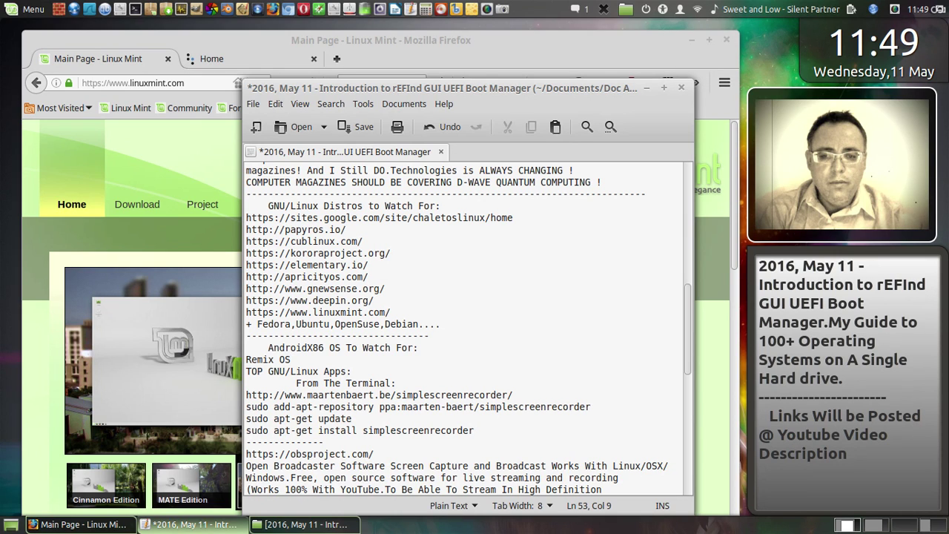
key(Return)
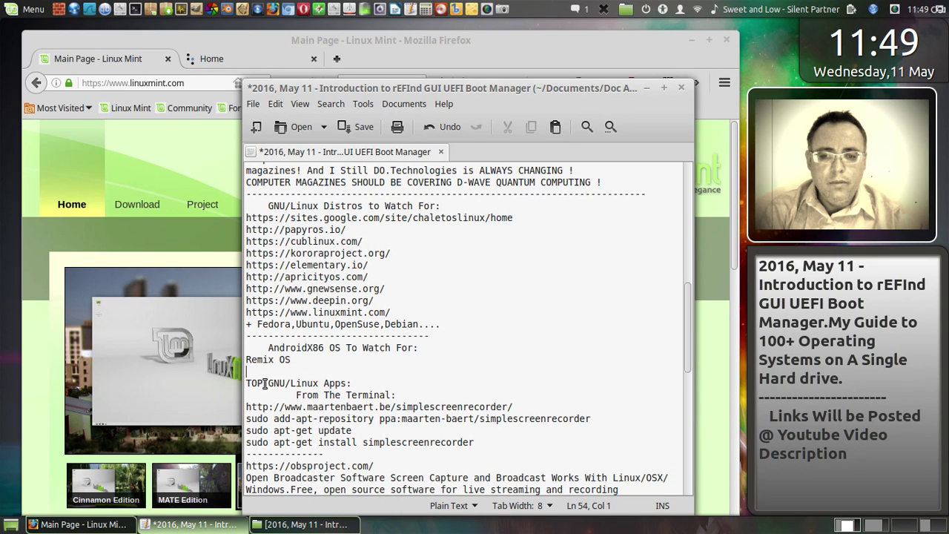
Step: Switch to Firefox and load the FVD Speed Dial page in the Linux Mint tab
click(234, 39)
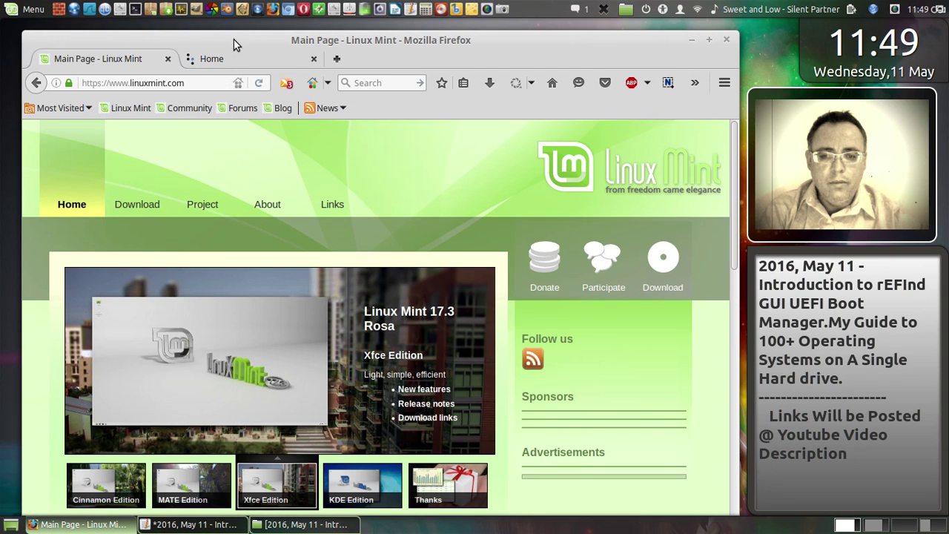
key(ctrl+l)
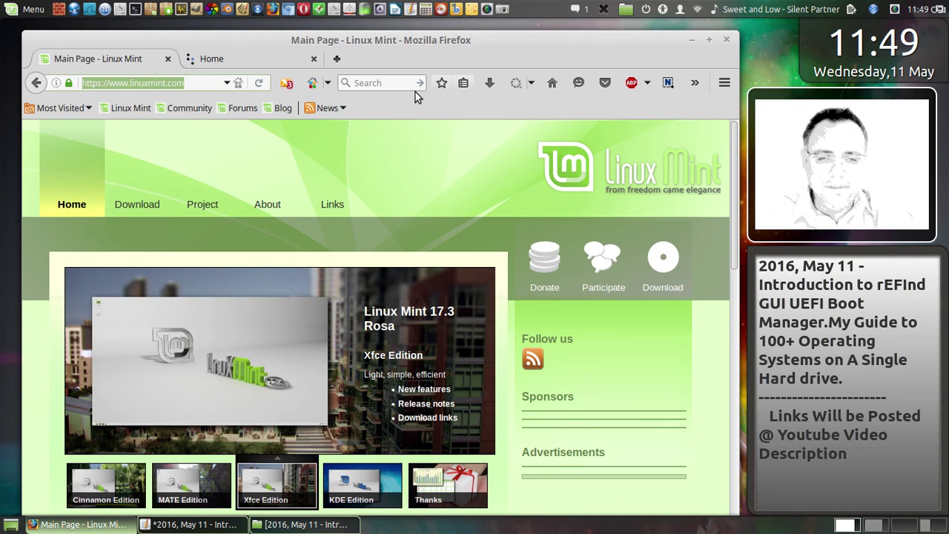
click(314, 86)
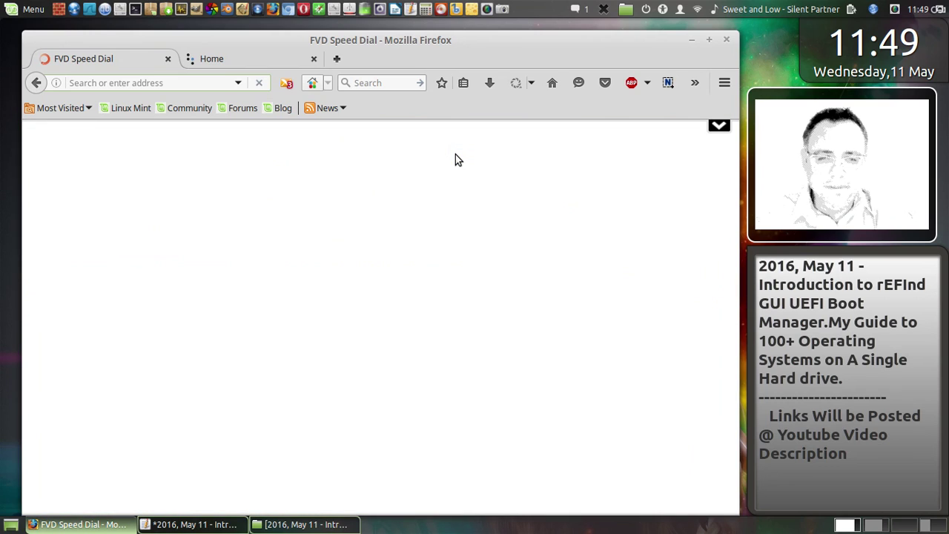
click(895, 10)
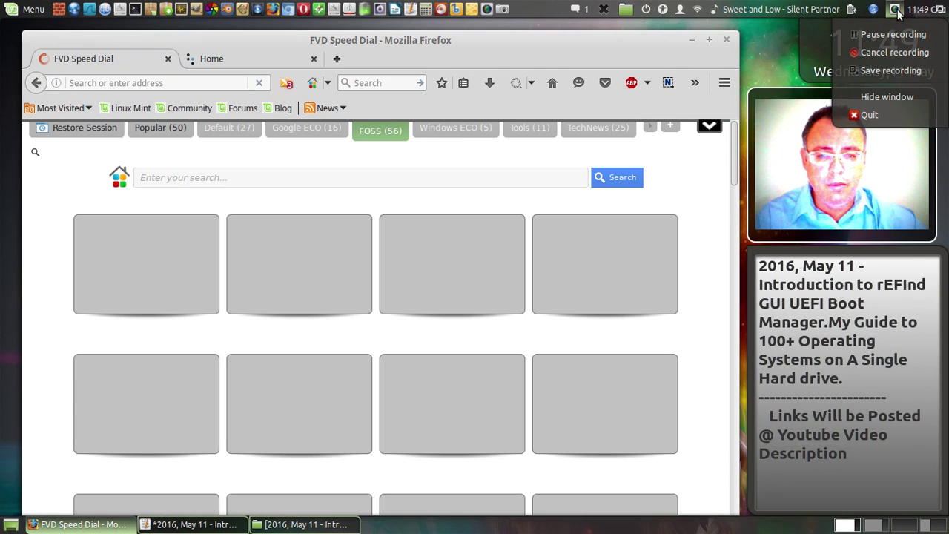
click(895, 10)
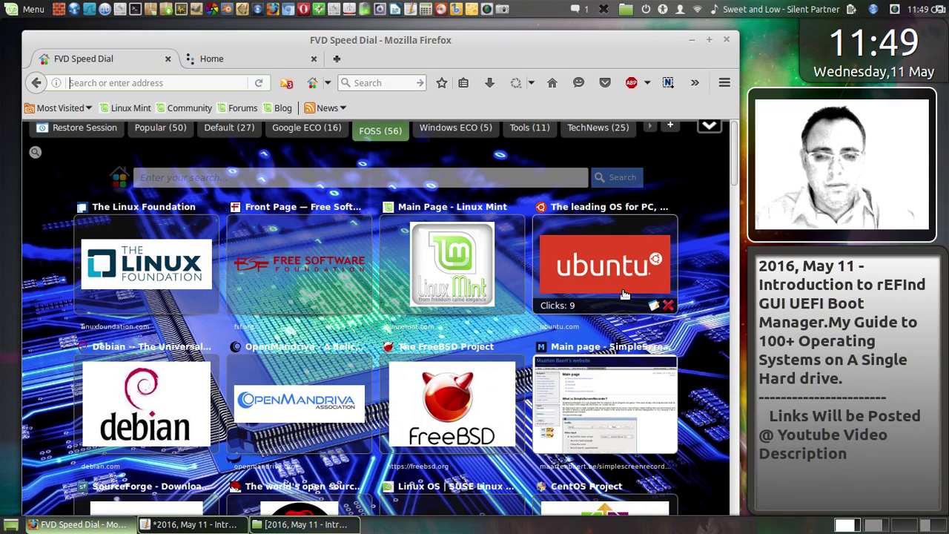
Step: Open the Remix OS site from its tile in the FOSS speed dial group
scroll(625, 294, down, 4)
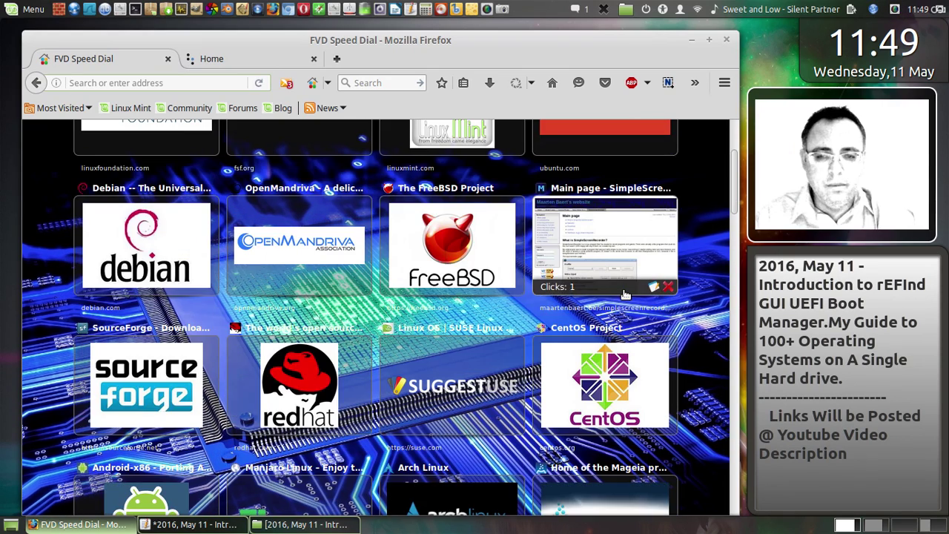
scroll(625, 294, down, 6)
scroll(625, 294, down, 6)
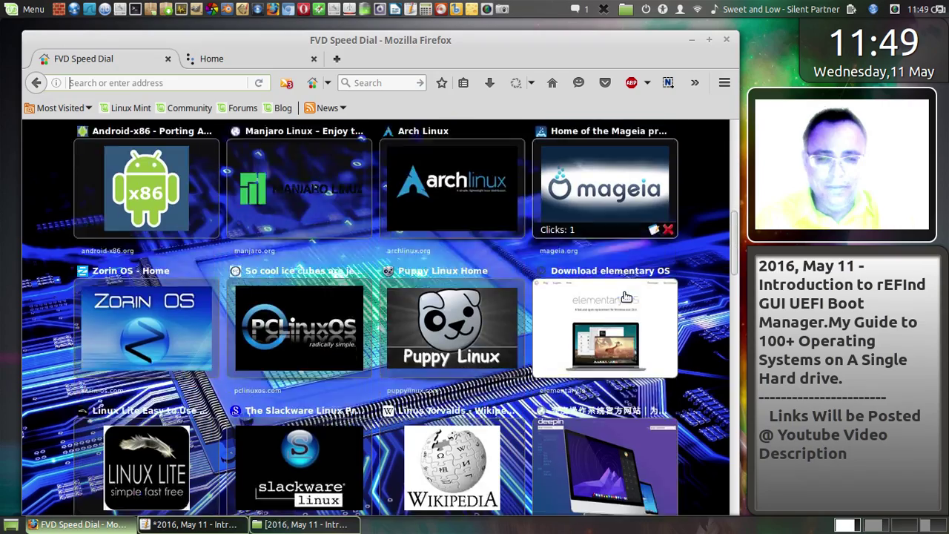
scroll(625, 295, down, 4)
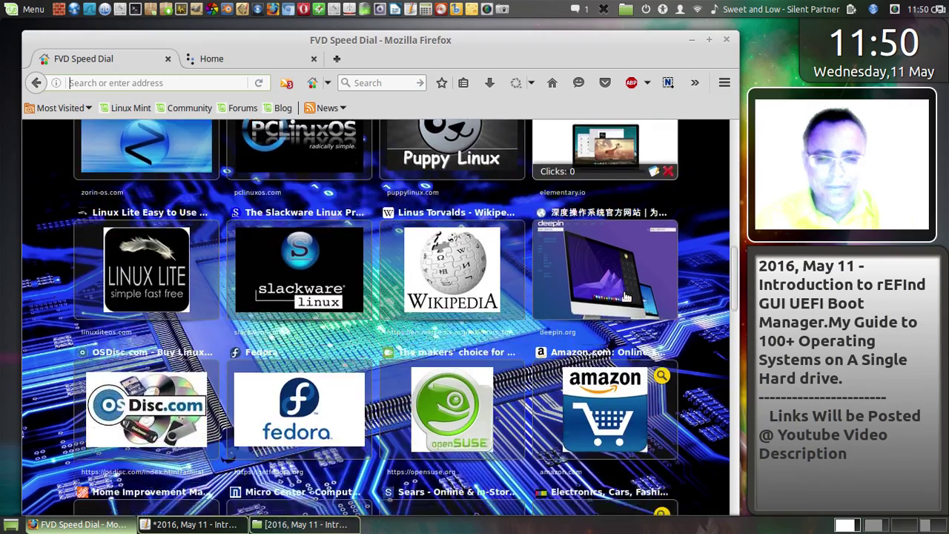
scroll(625, 300, down, 6)
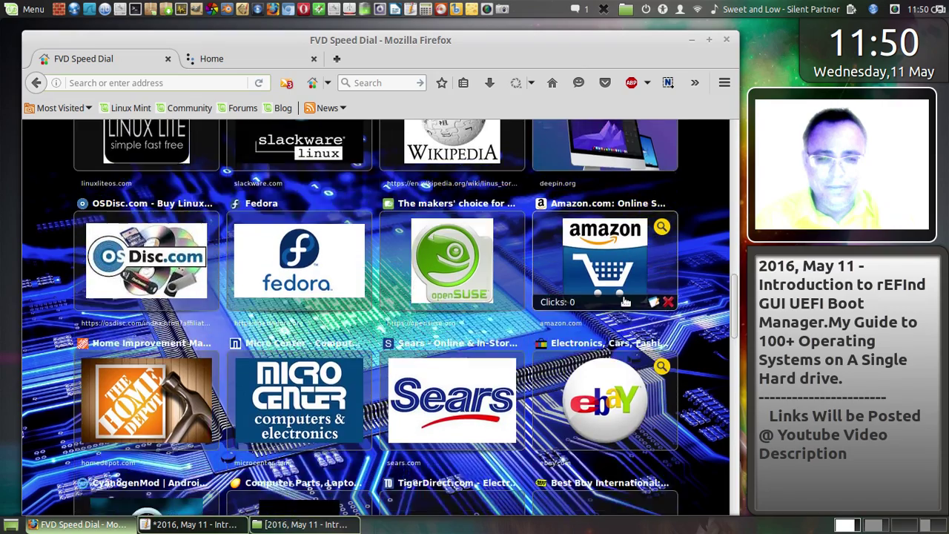
scroll(625, 302, down, 6)
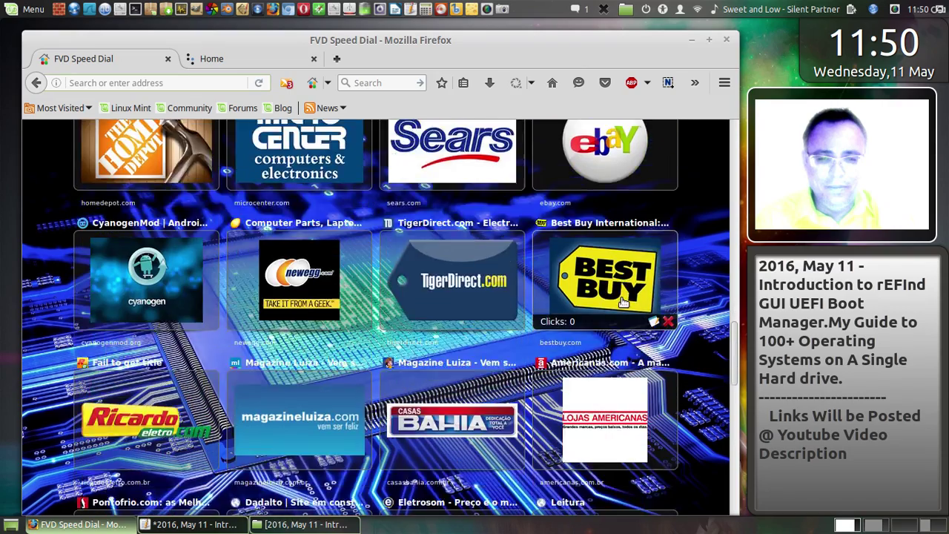
scroll(623, 301, down, 3)
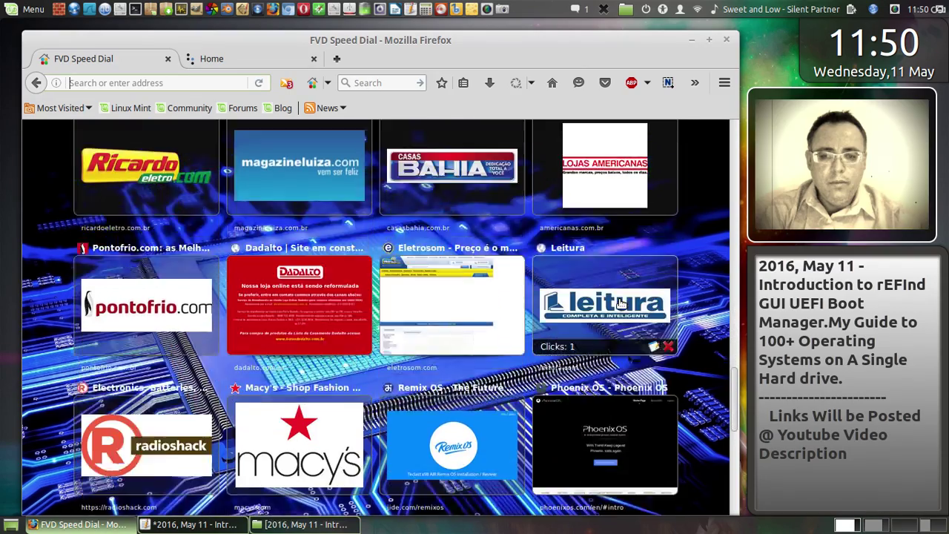
scroll(620, 308, down, 5)
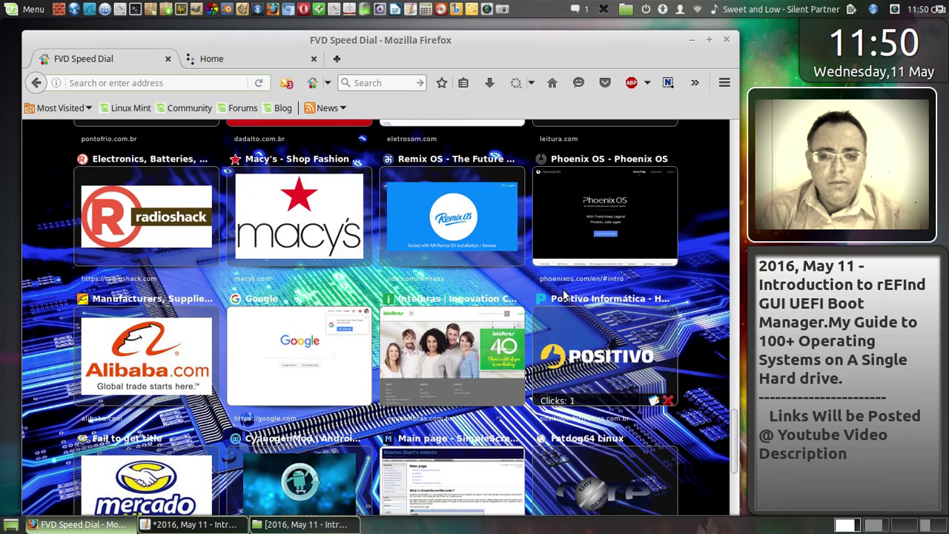
click(473, 223)
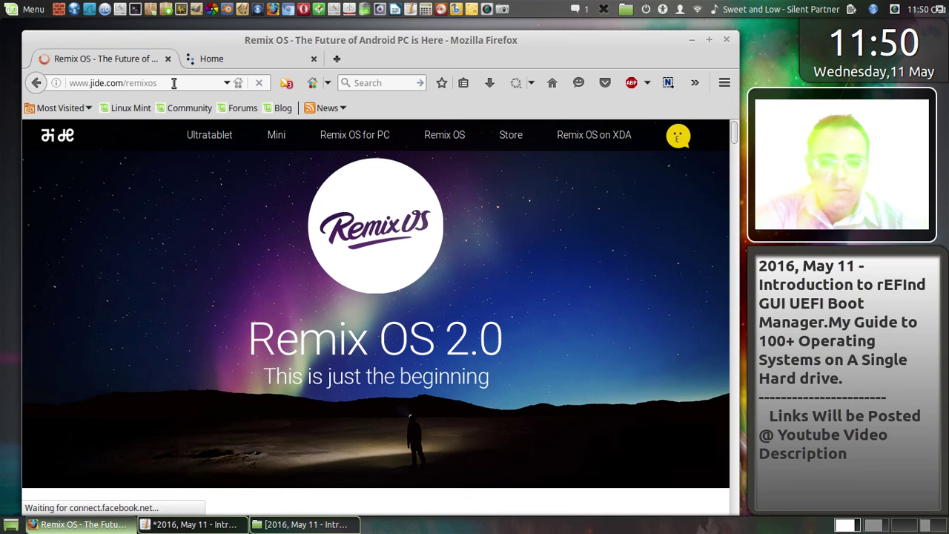
Step: Copy the full web address of the Remix OS page
drag(164, 83, 95, 83)
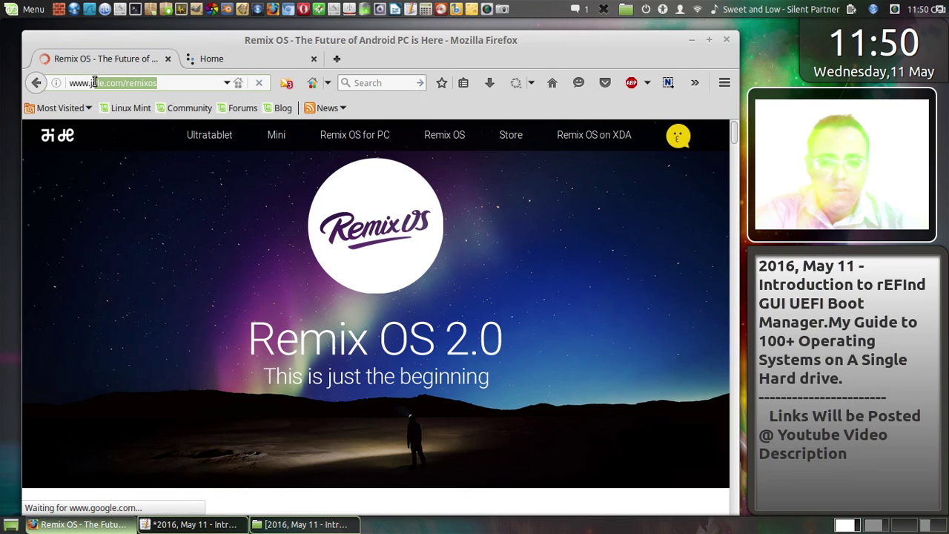
click(159, 83)
triple_click(126, 83)
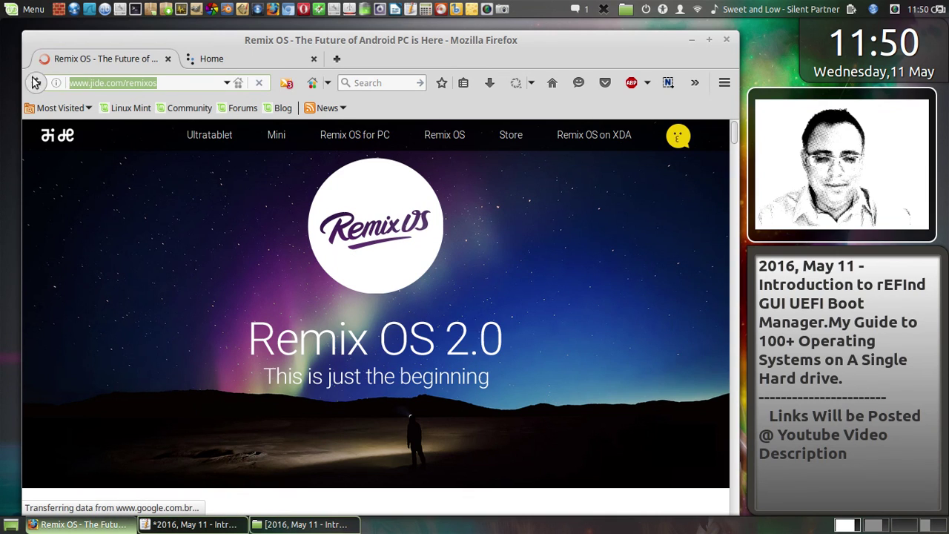
right_click(91, 83)
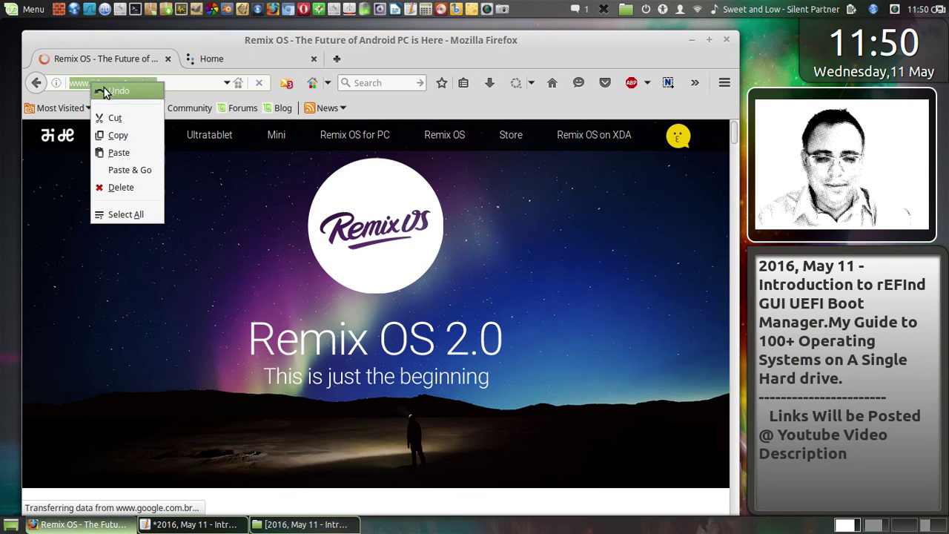
click(120, 135)
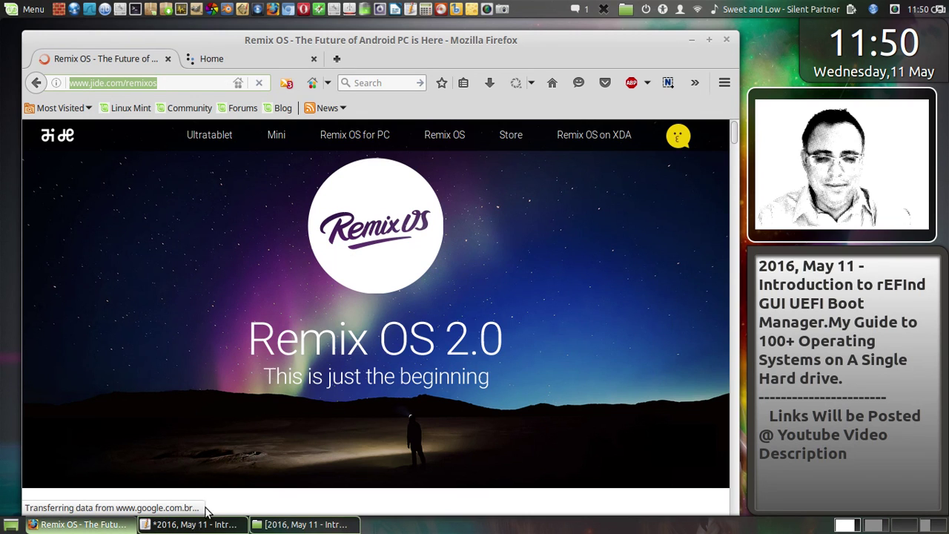
Step: Switch to the text document and paste the copied address on the empty line below "Remix OS"
click(191, 525)
click(252, 371)
right_click(252, 372)
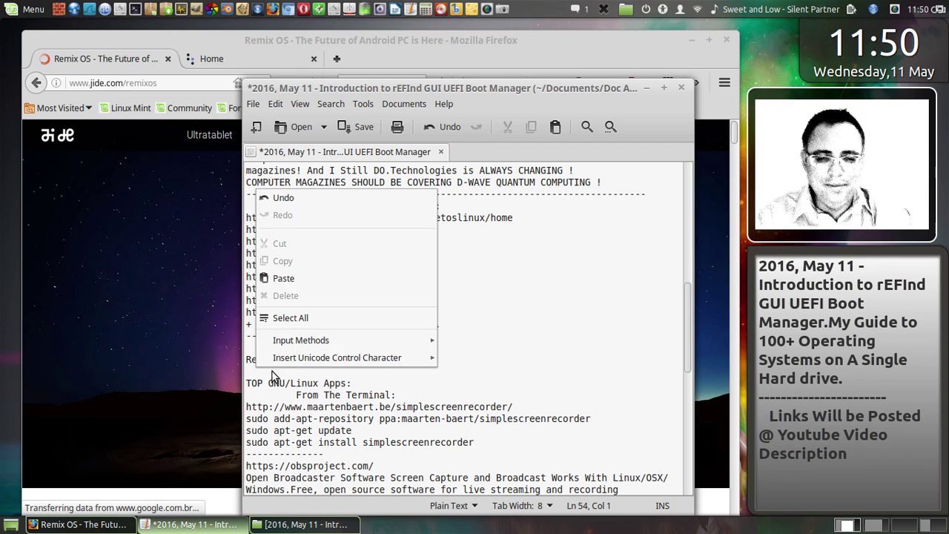
click(294, 281)
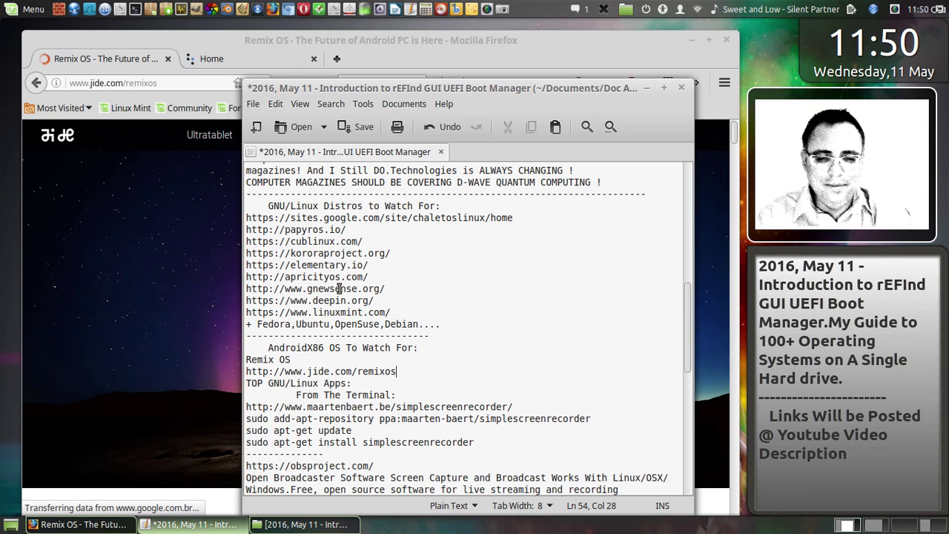
Step: Add "Phoenix OS" on a new line below the Remix OS link
key(Return)
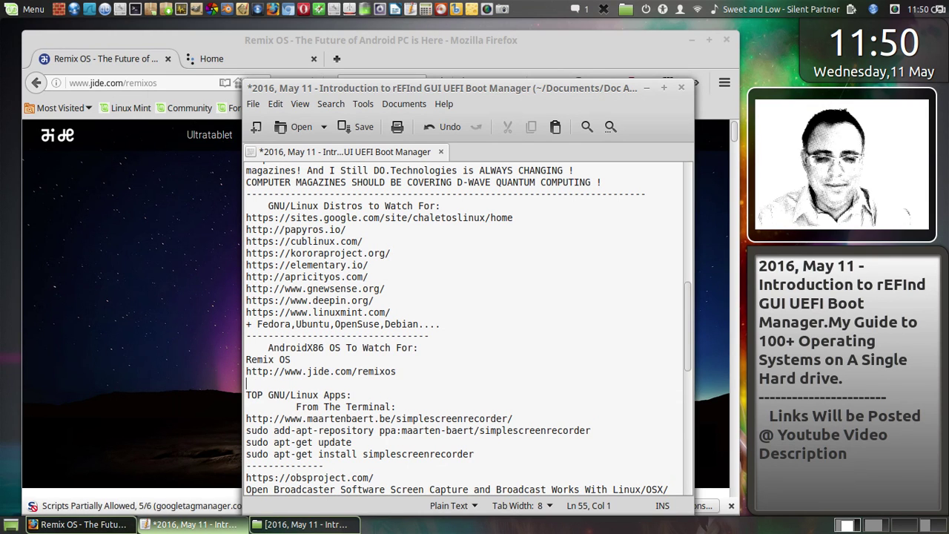
text(Phoen)
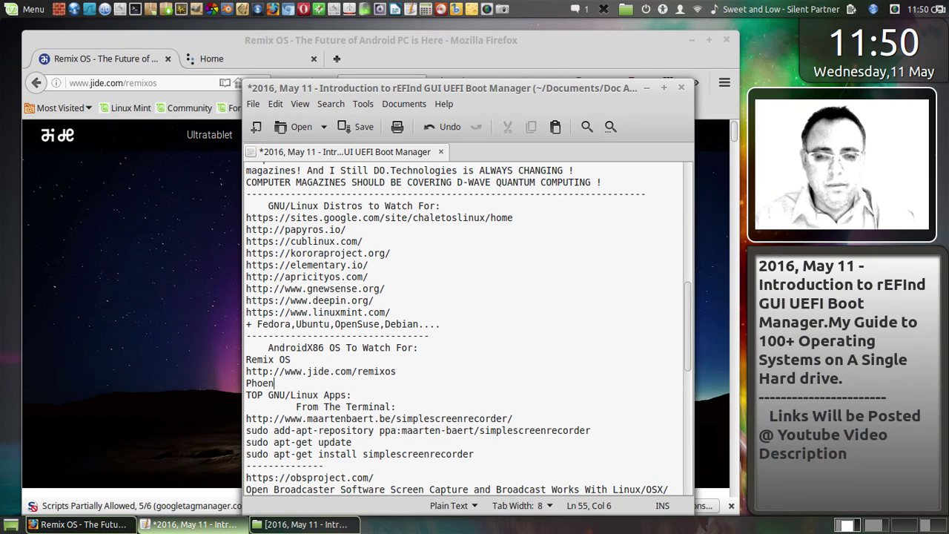
text(ix OS)
Step: Append "(Beta)" to the Remix OS and Phoenix OS lines, with a new line started below Phoenix OS
click(342, 359)
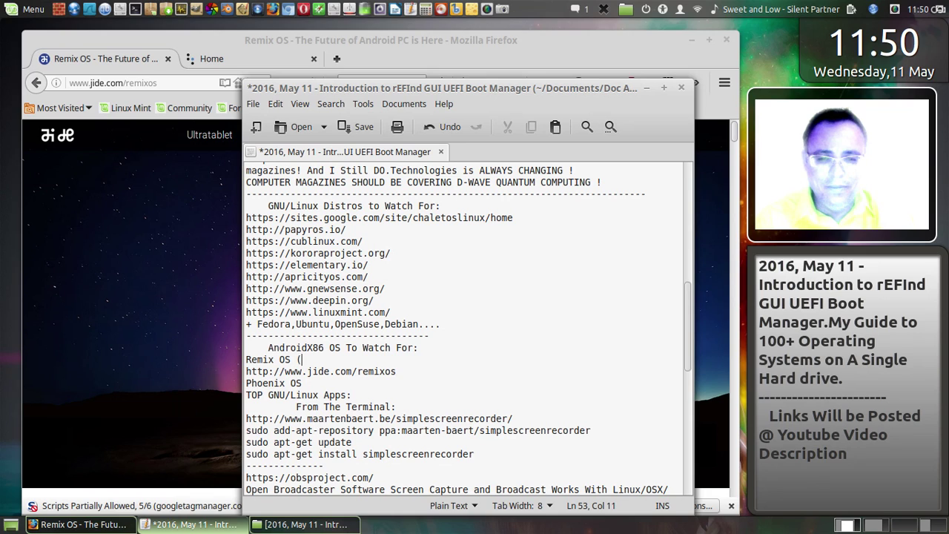
text((Beta))
click(329, 384)
text((B)
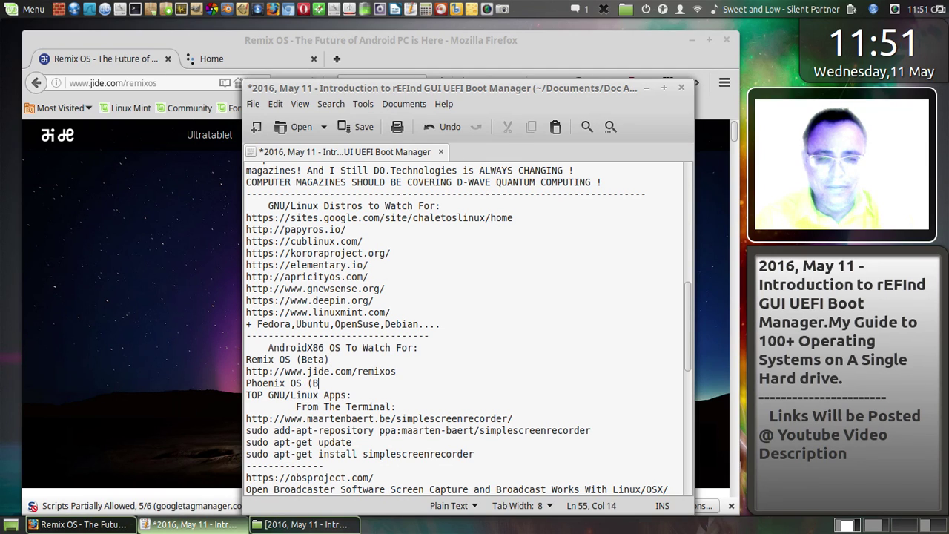
text(eta))
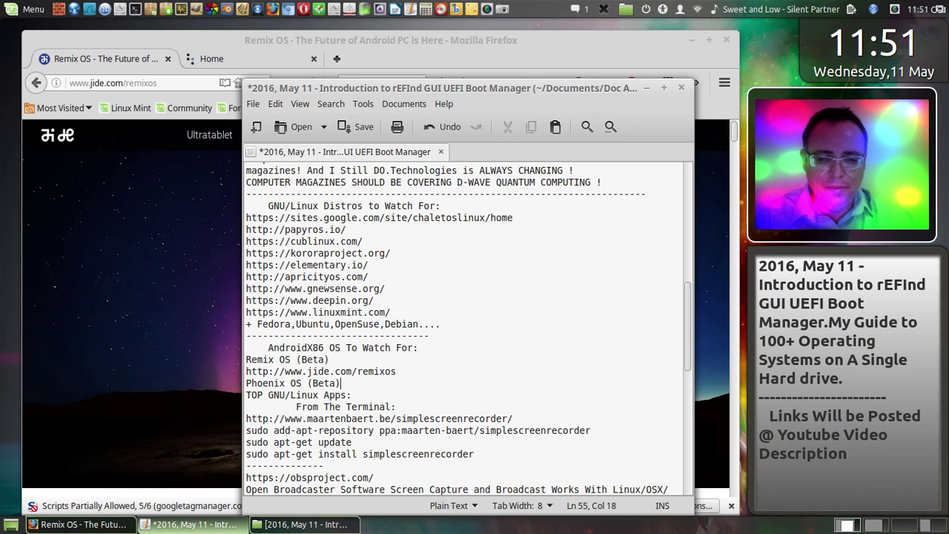
key(Return)
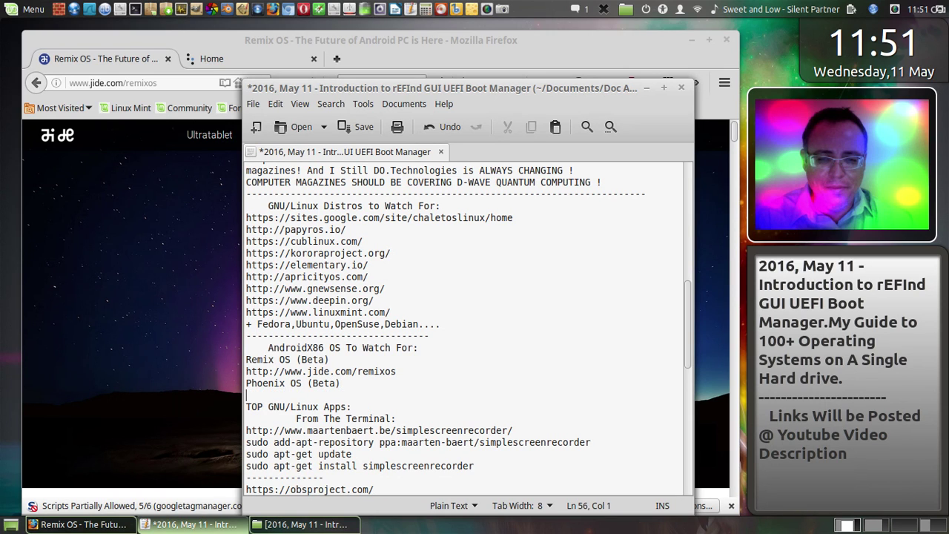
Step: Switch to Firefox, go back to the speed dial page and open the Phoenix OS site from its tile
click(128, 195)
click(37, 83)
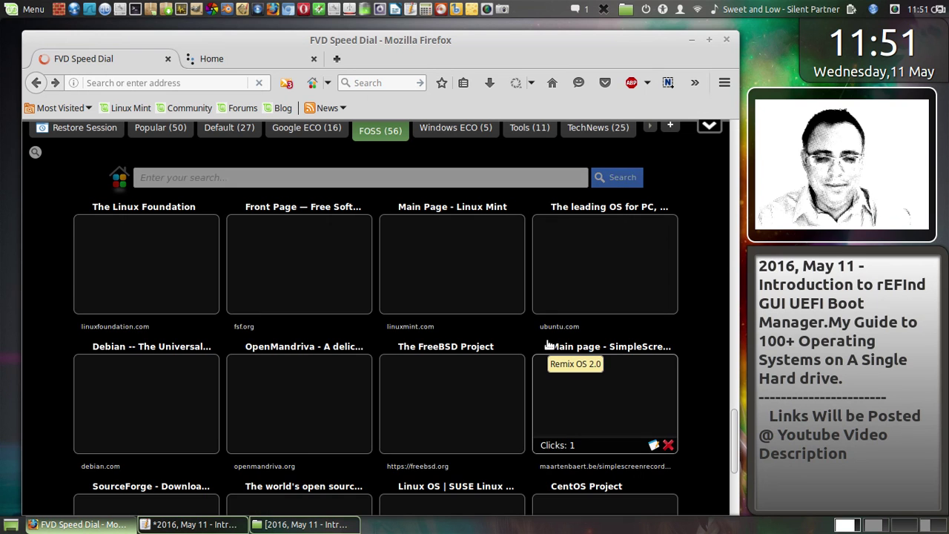
scroll(547, 347, down, 9)
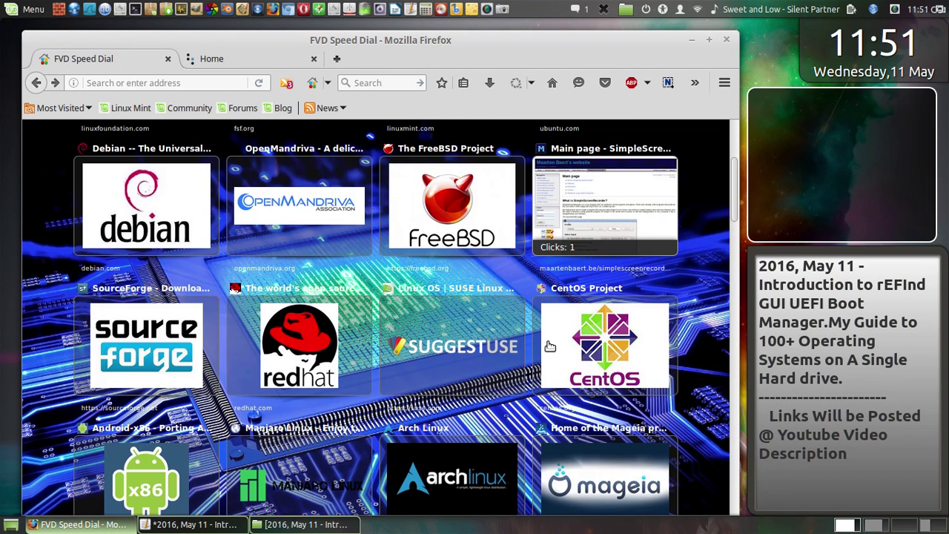
scroll(549, 346, down, 5)
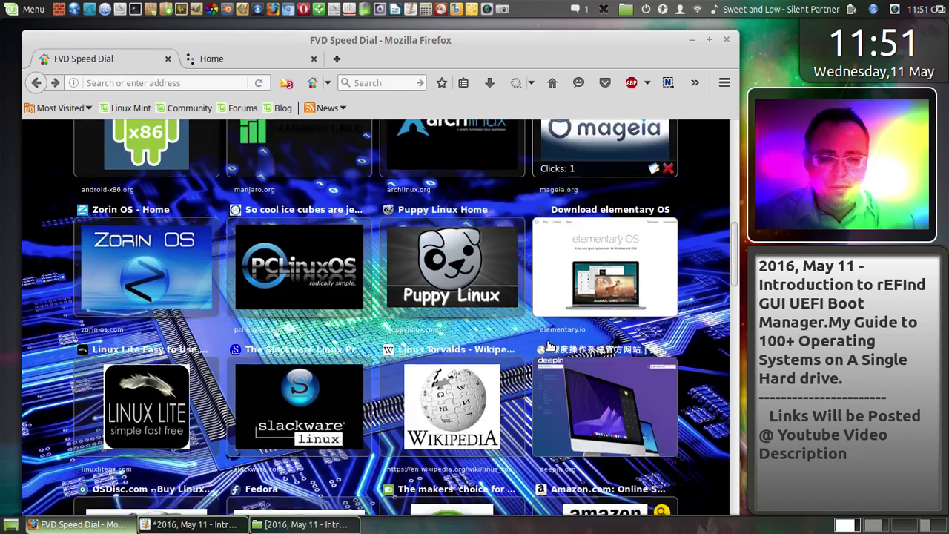
scroll(548, 346, down, 5)
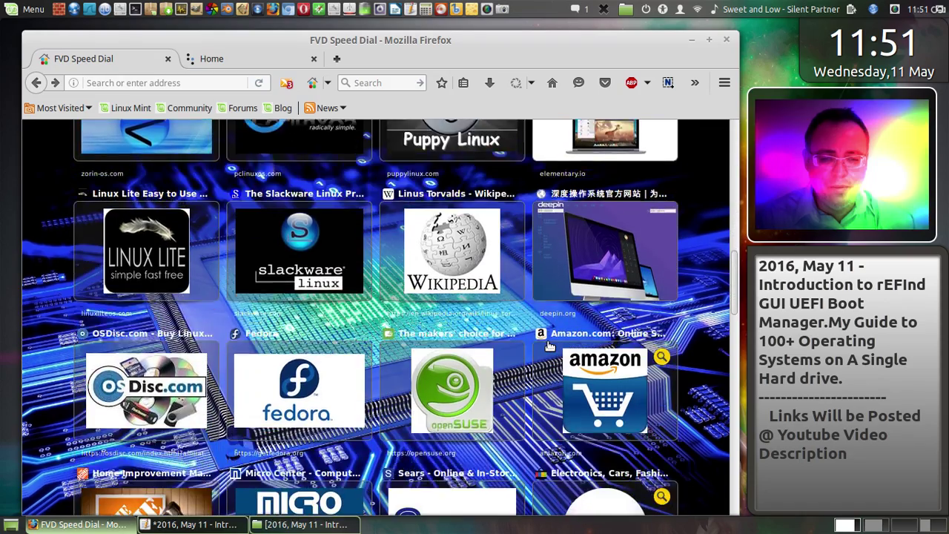
scroll(549, 346, down, 3)
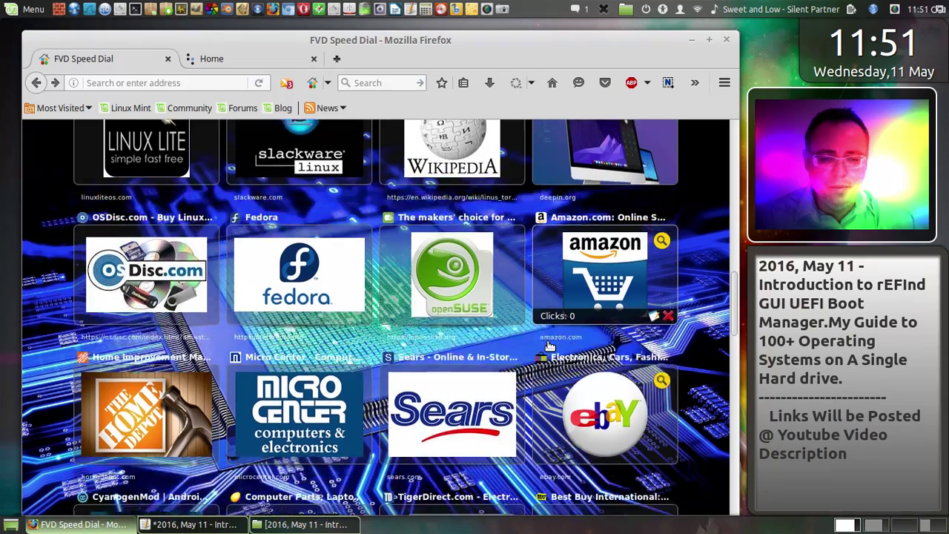
scroll(549, 346, down, 2)
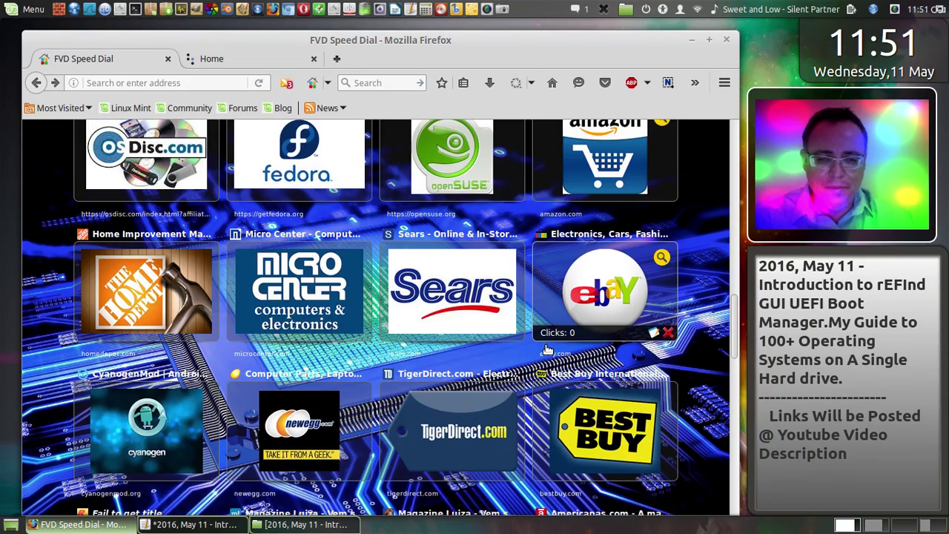
scroll(546, 350, down, 7)
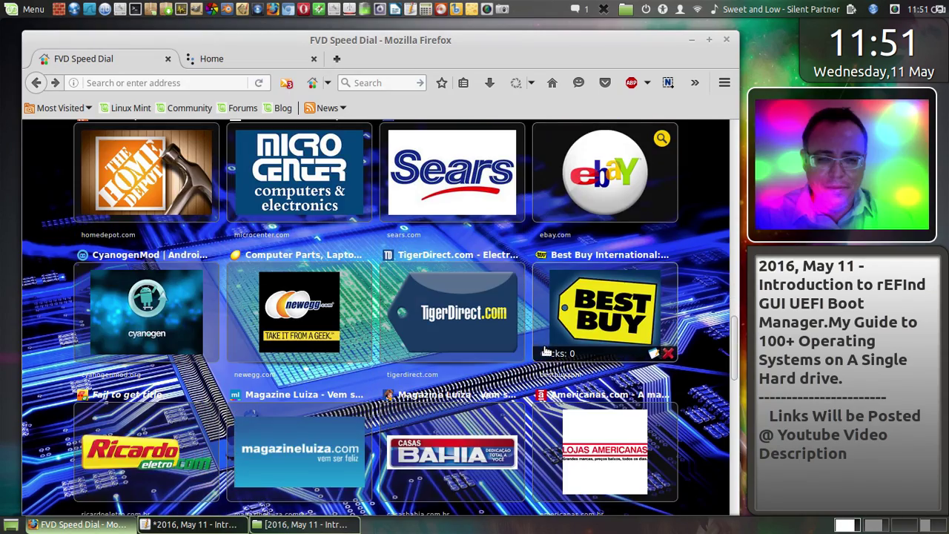
scroll(547, 350, down, 6)
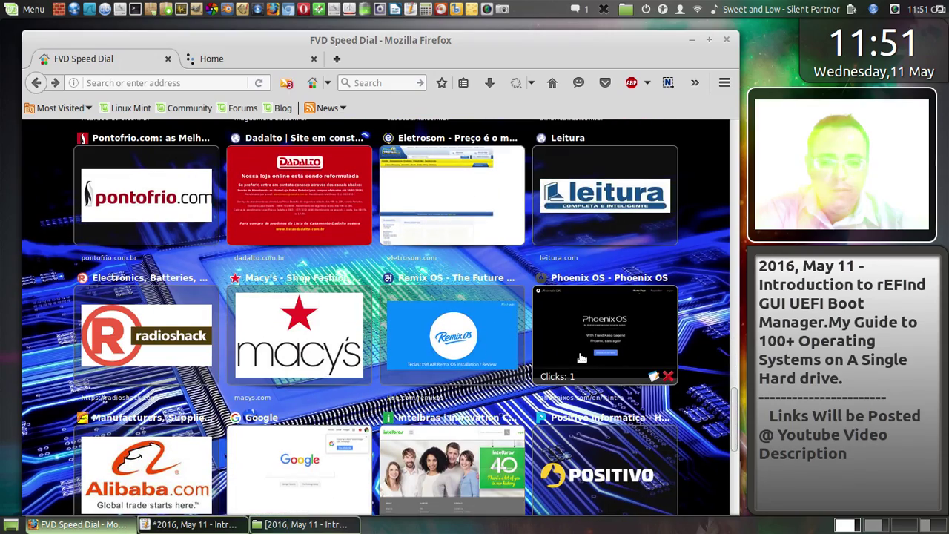
click(581, 358)
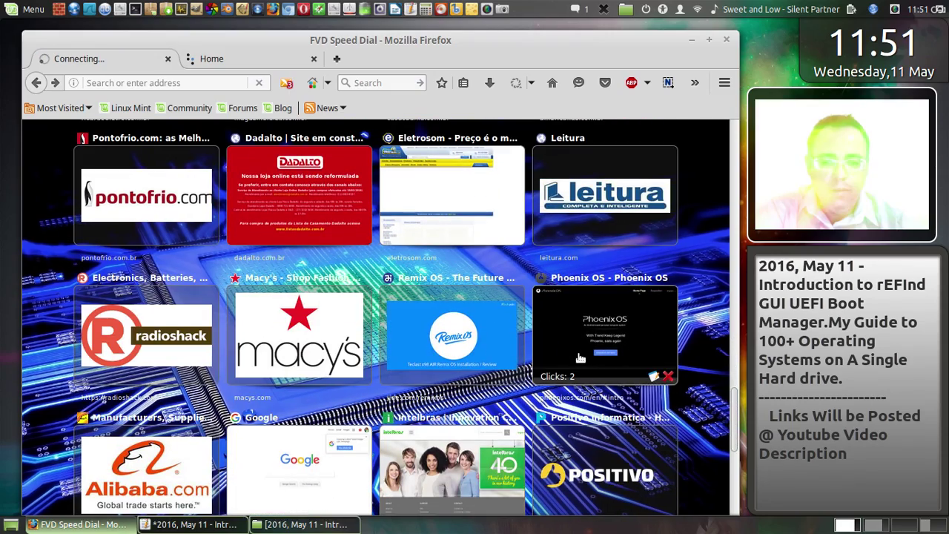
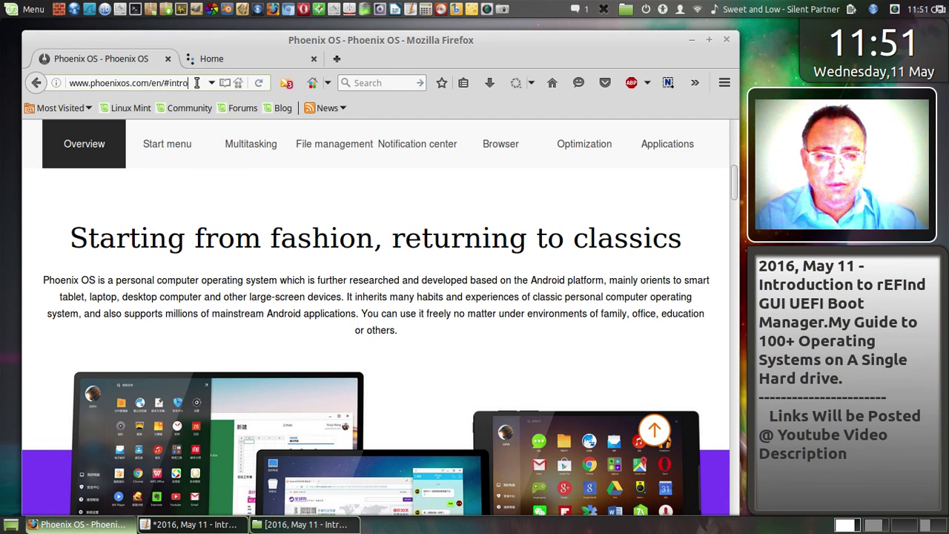
Step: Copy the Phoenix OS page address and paste it into the text document on the empty line below "Phoenix OS (Beta)"
drag(196, 82, 59, 78)
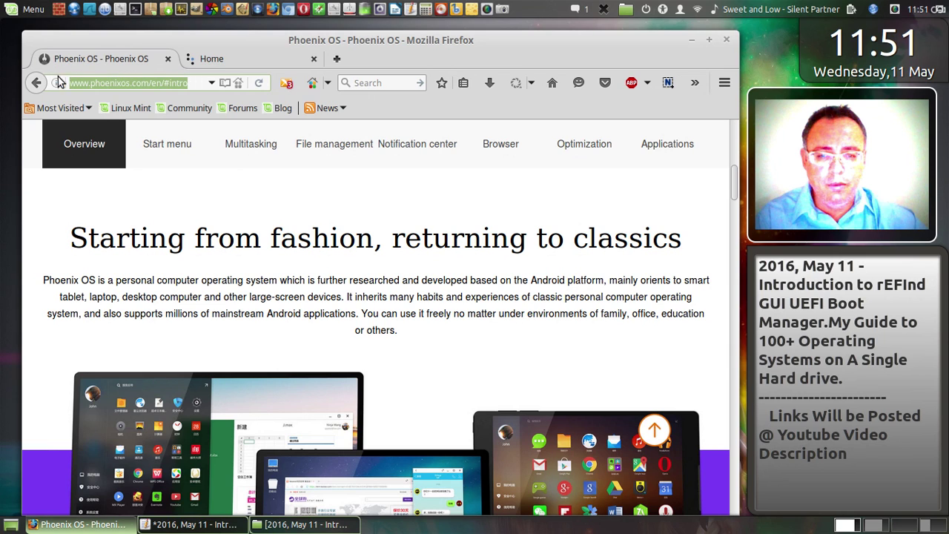
right_click(91, 80)
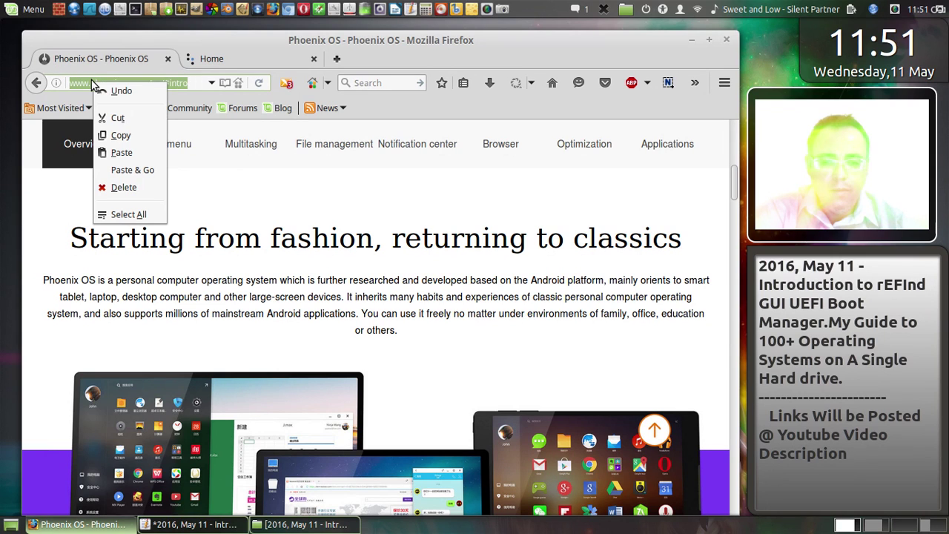
click(121, 138)
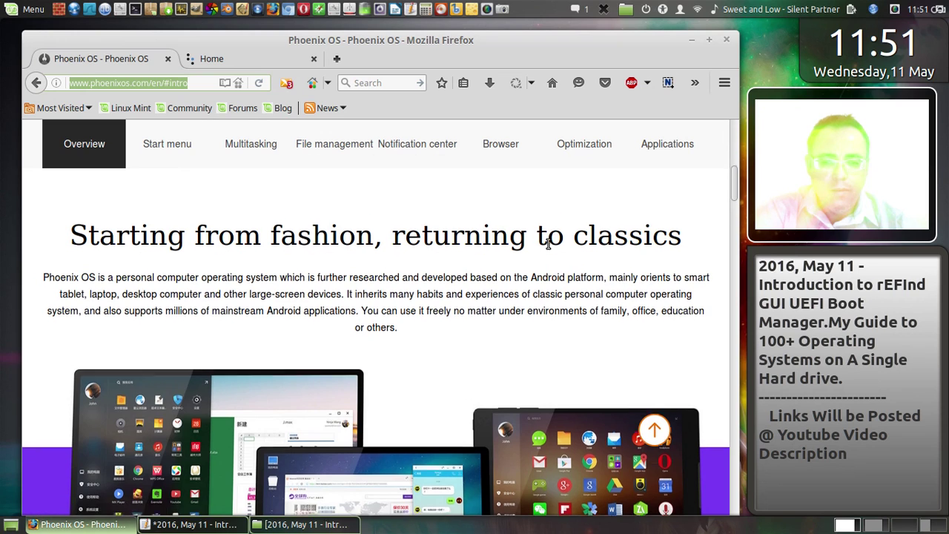
scroll(547, 245, down, 5)
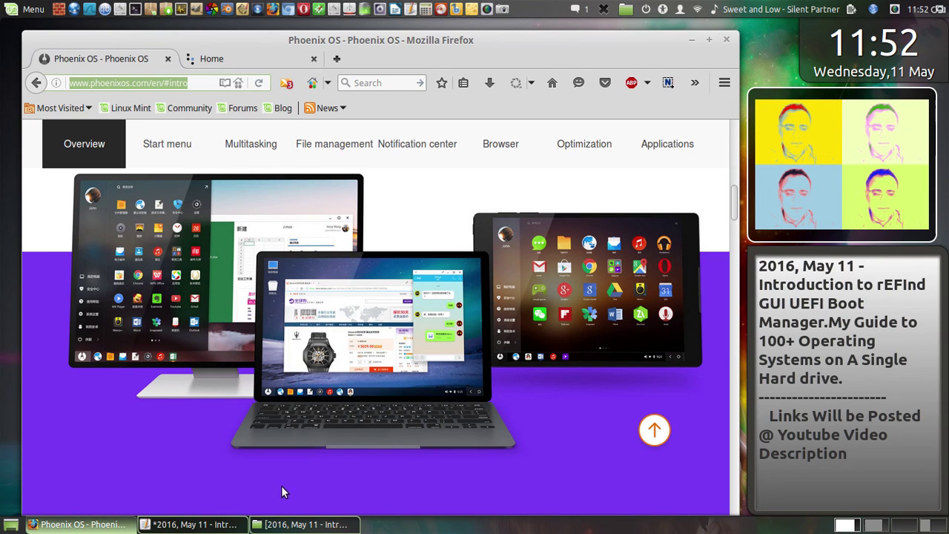
click(185, 527)
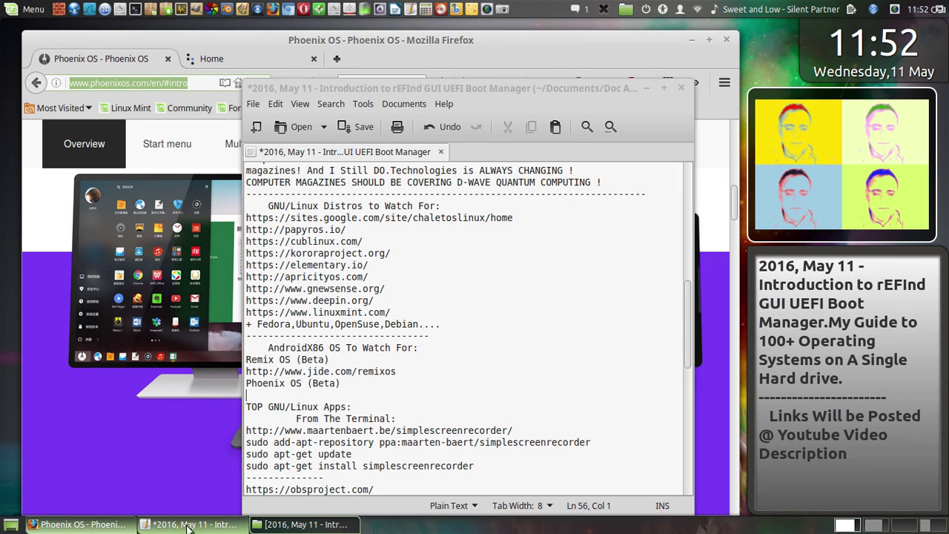
click(252, 394)
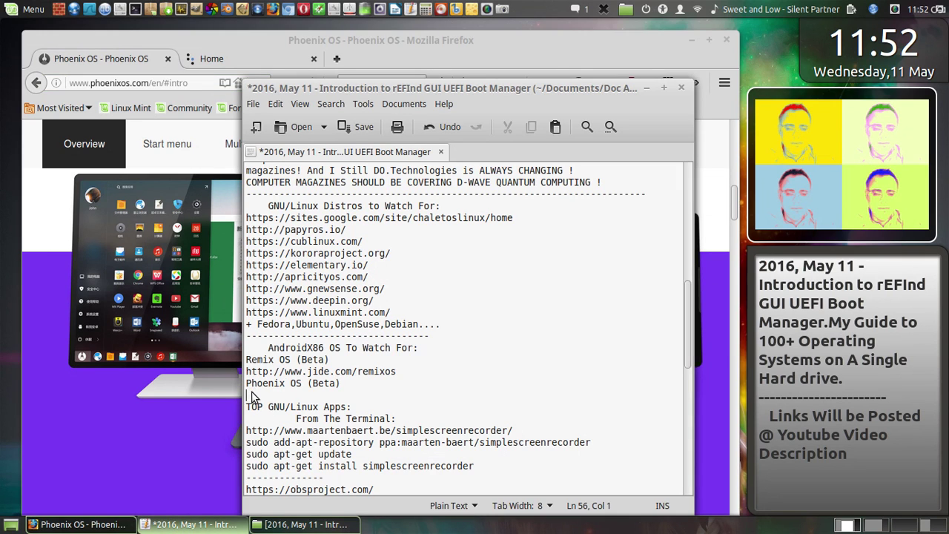
right_click(252, 395)
click(291, 303)
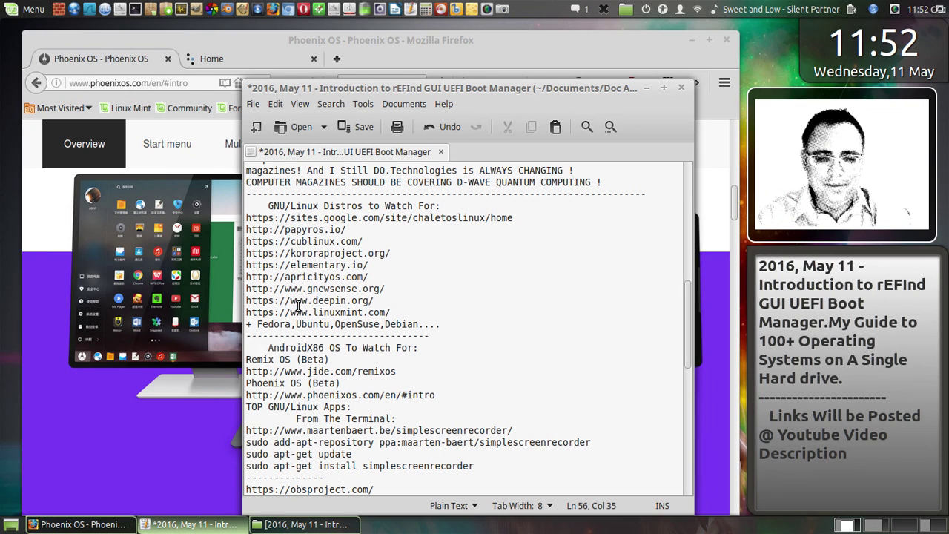
Step: Add a dashed separator line below the Phoenix OS link and save the text document
key(Return)
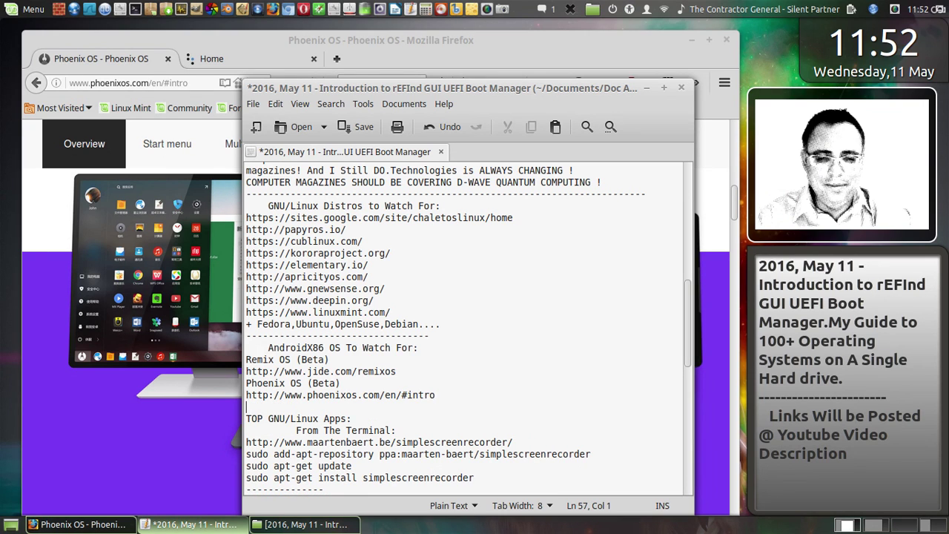
text(--------------------------------------)
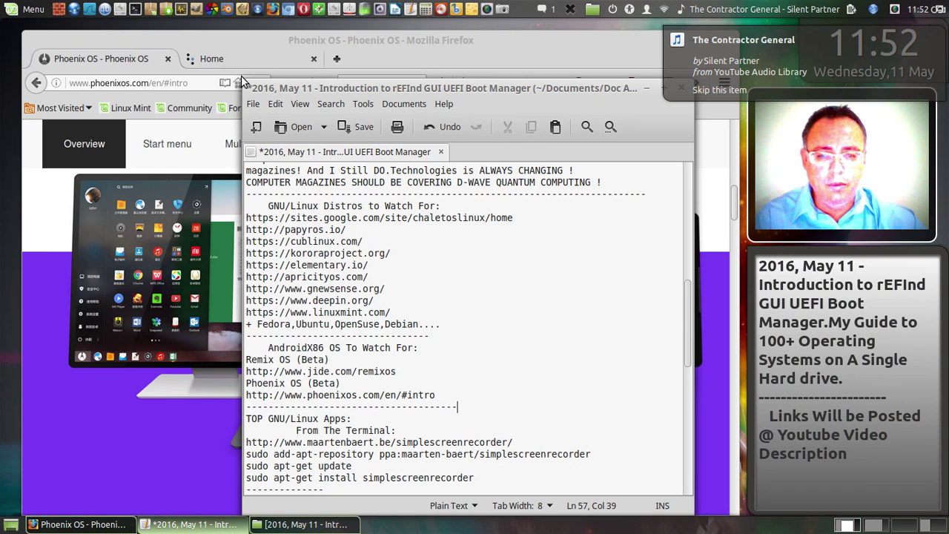
click(358, 127)
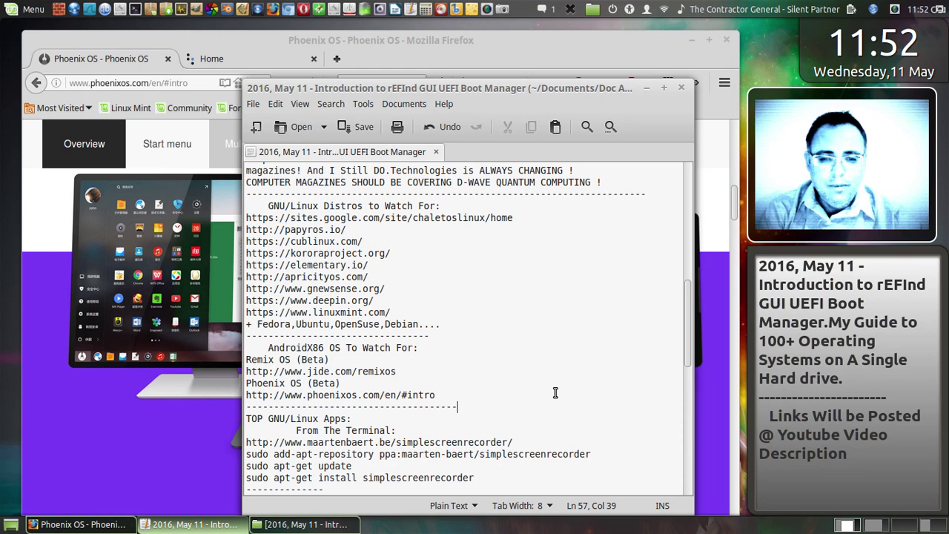
scroll(562, 384, up, 12)
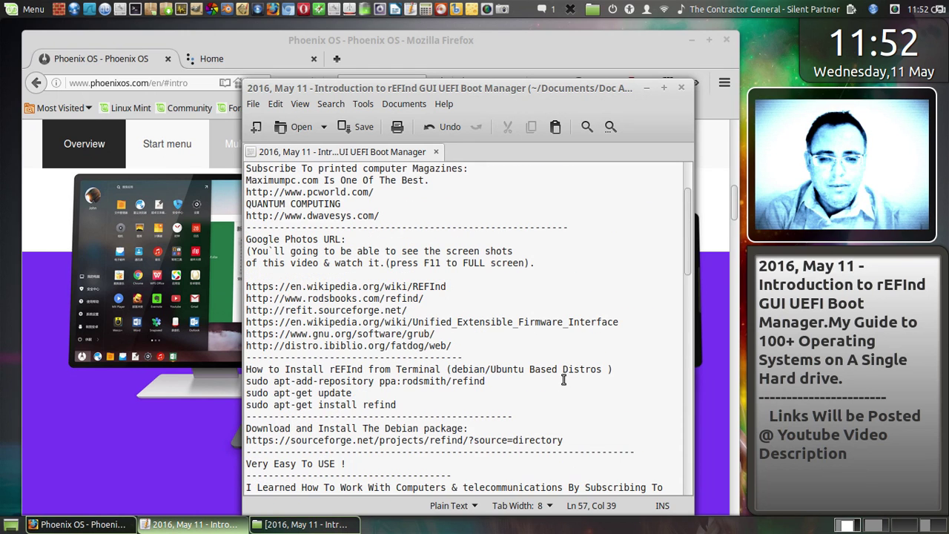
Step: Switch to Firefox and look over the introduction and overview section of the Phoenix OS page
click(594, 44)
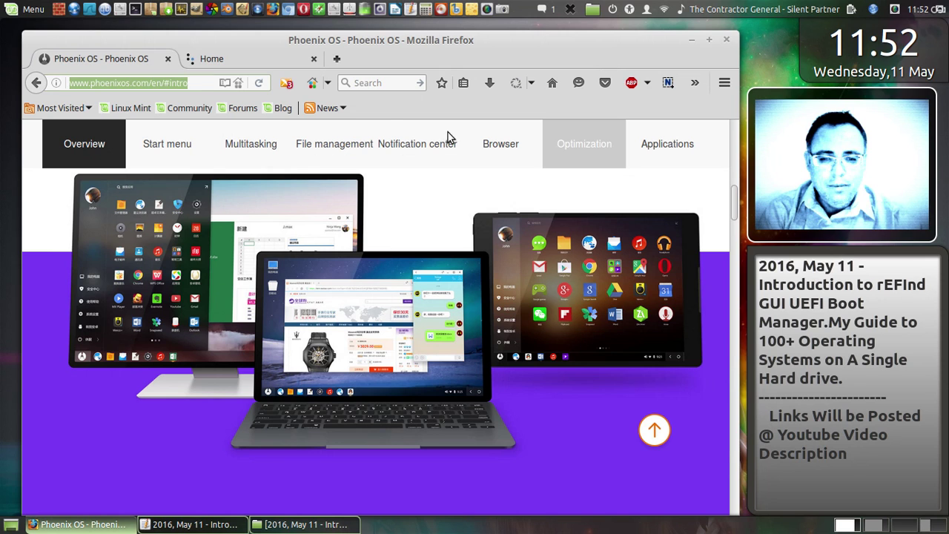
scroll(448, 132, up, 5)
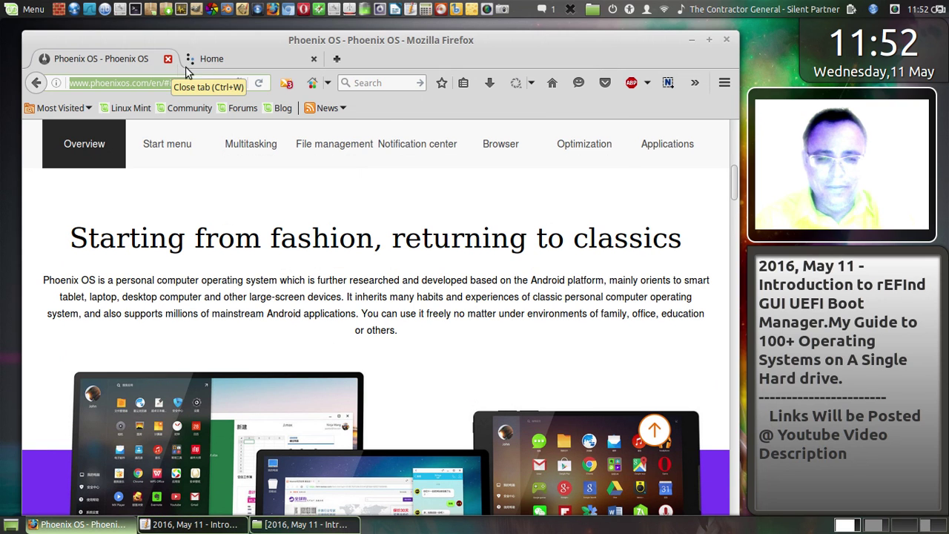
scroll(413, 176, up, 5)
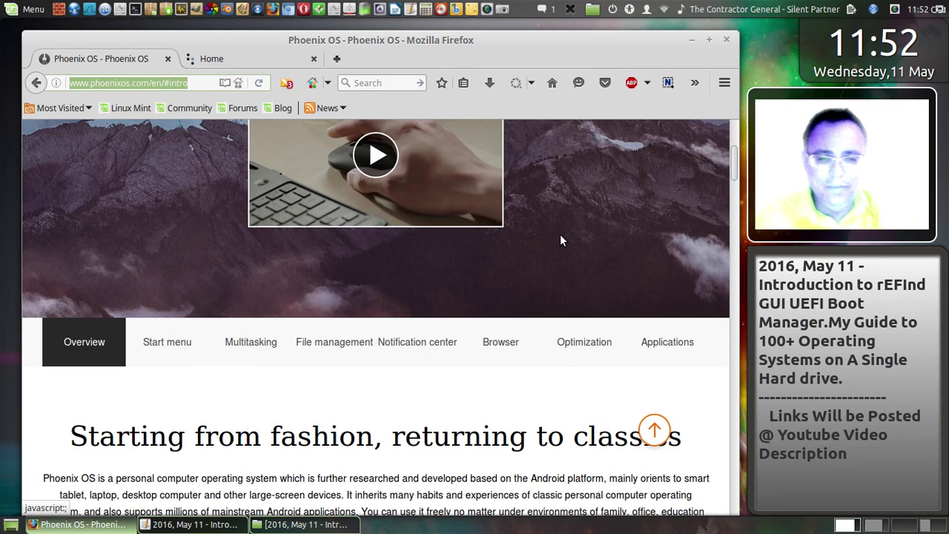
scroll(561, 238, up, 4)
scroll(563, 234, down, 5)
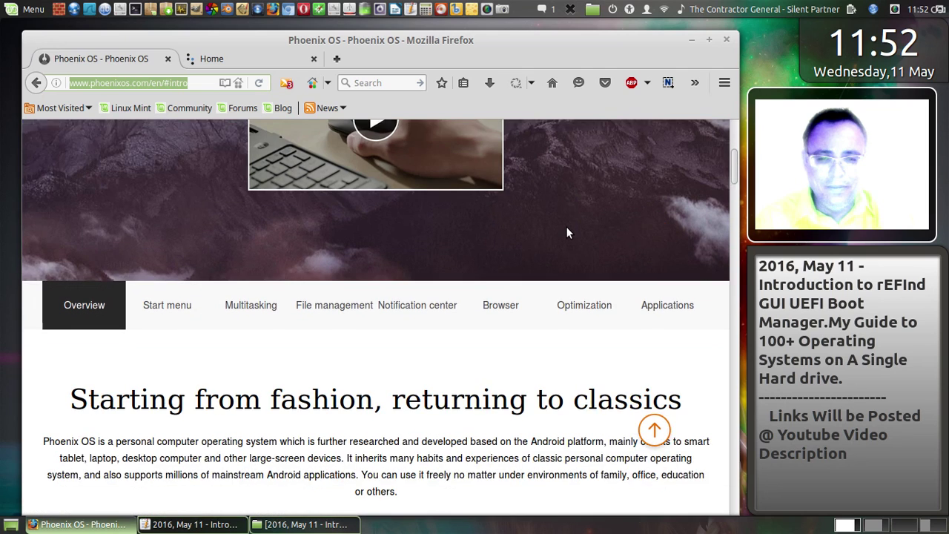
scroll(566, 231, down, 3)
scroll(566, 228, down, 2)
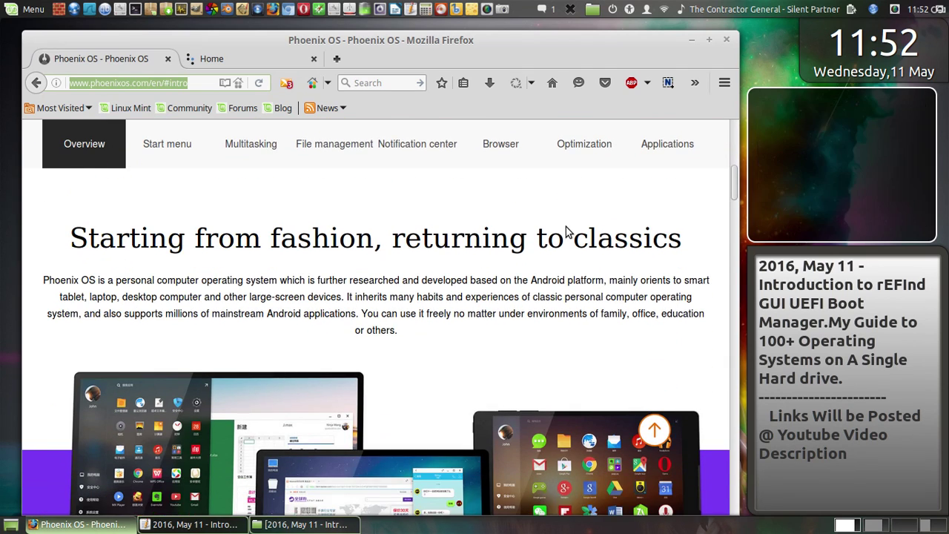
scroll(563, 233, up, 1)
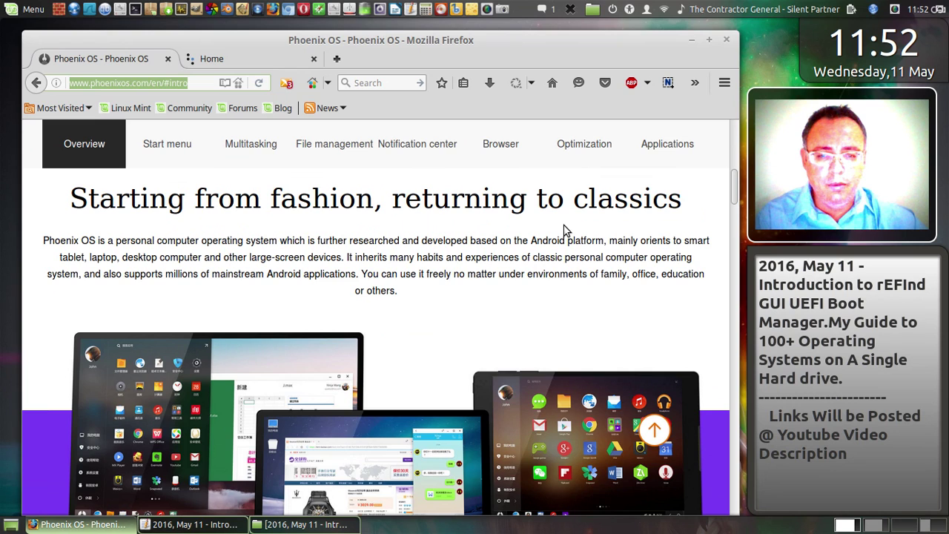
Step: Take a whole-screen screenshot with the Phoenix OS home page banner showing and save it as 16.png
scroll(563, 230, up, 8)
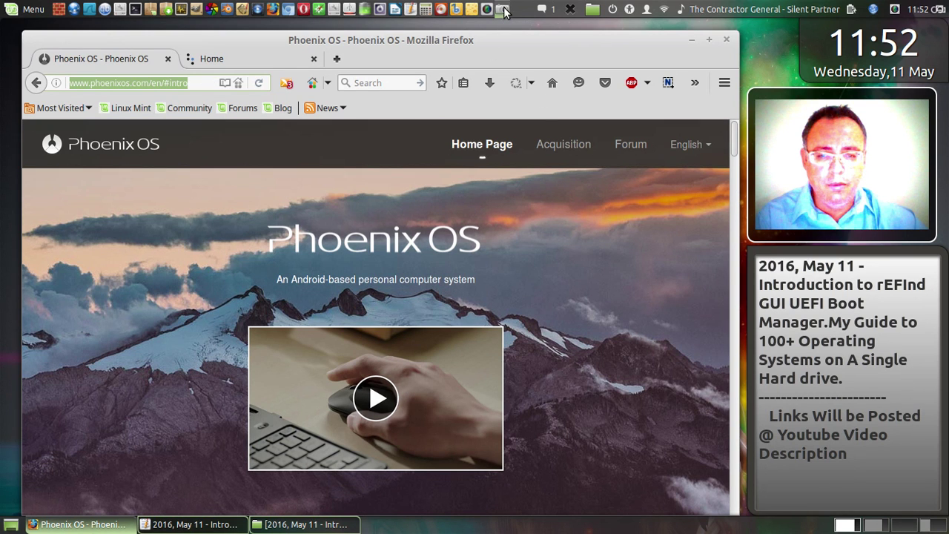
click(750, 51)
key(Print)
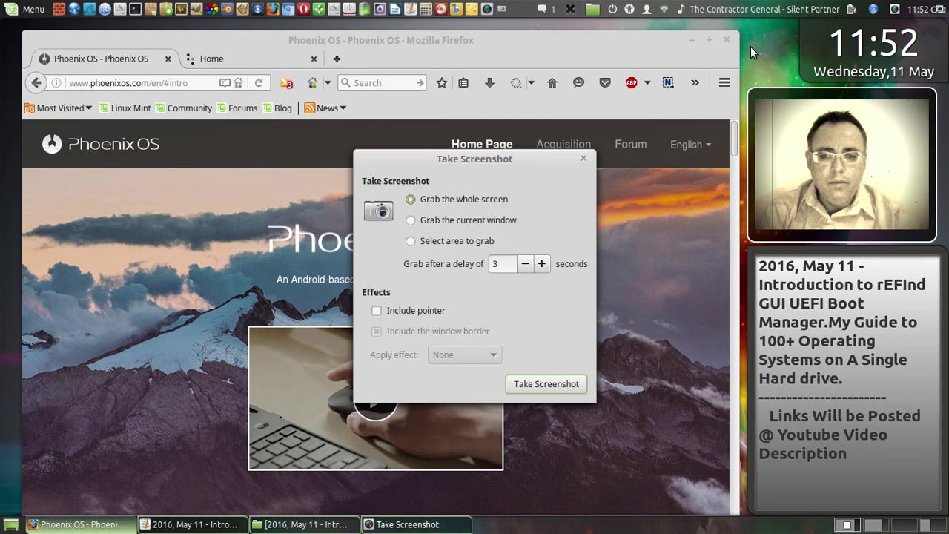
click(571, 384)
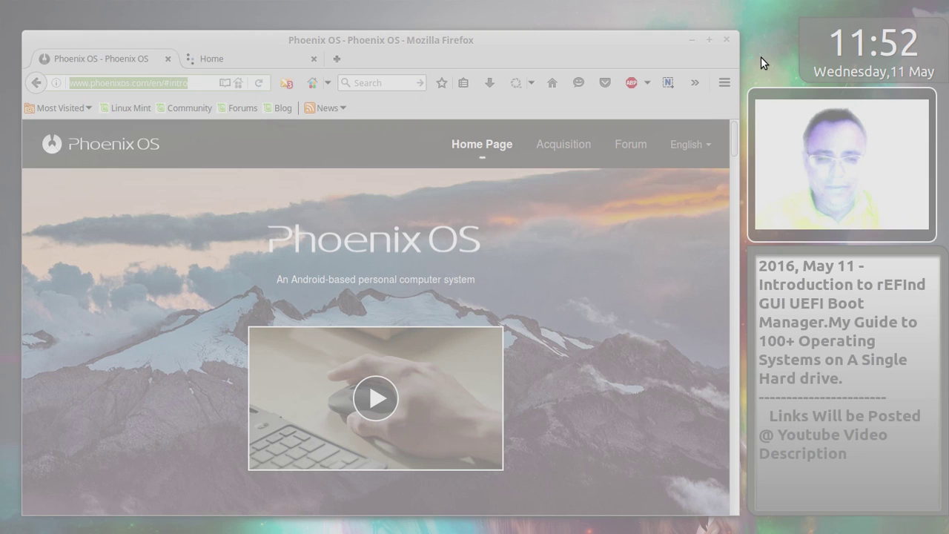
text(16)
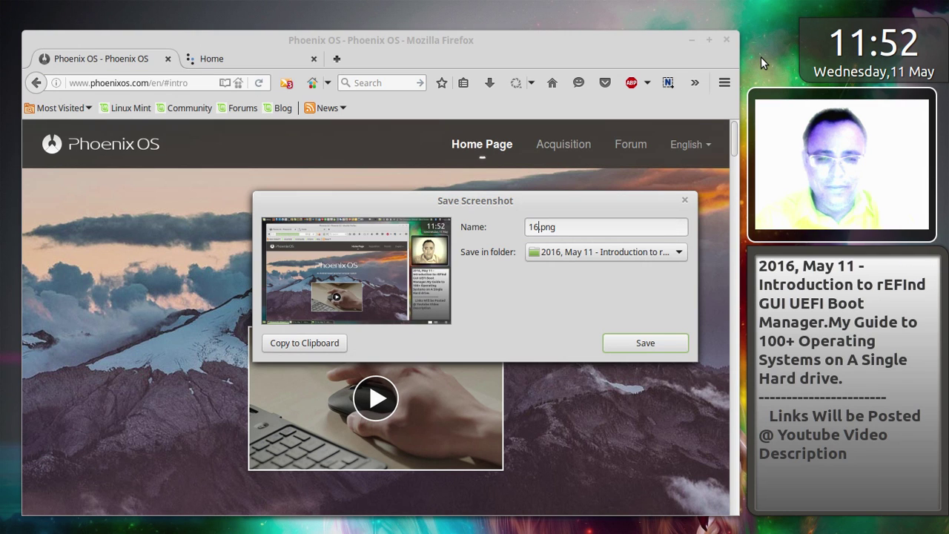
click(645, 343)
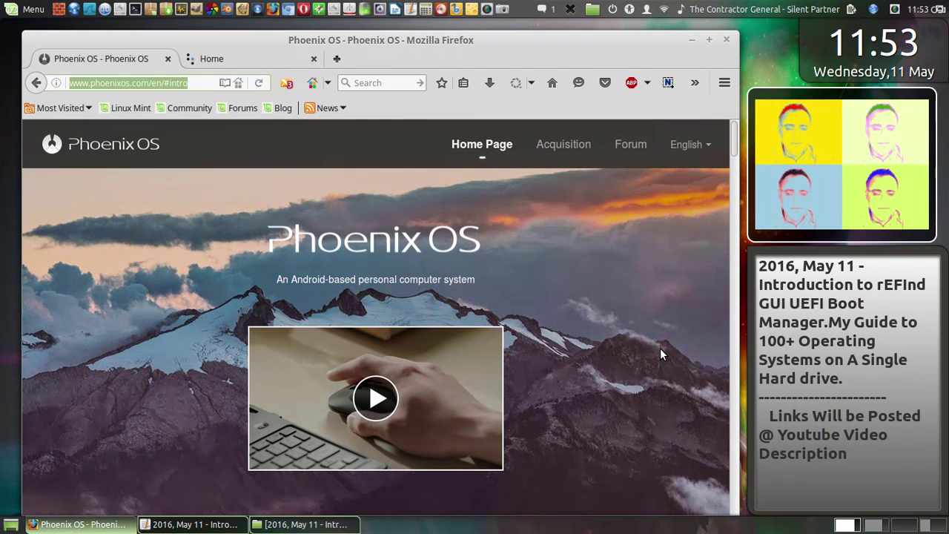
Step: Take a whole-screen screenshot of the device pictures in the Phoenix OS Overview section and save it as 16.0.png
scroll(660, 354, down, 5)
scroll(661, 358, down, 6)
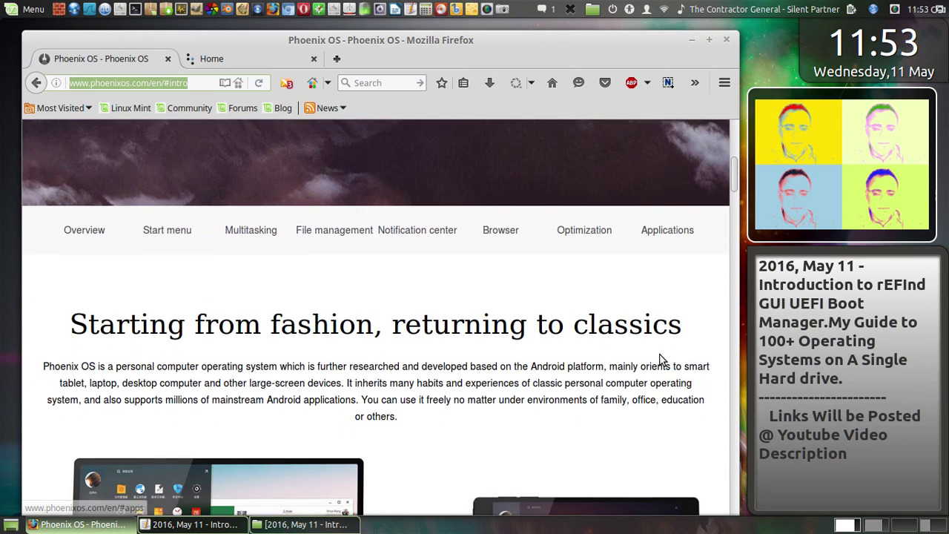
scroll(661, 359, down, 2)
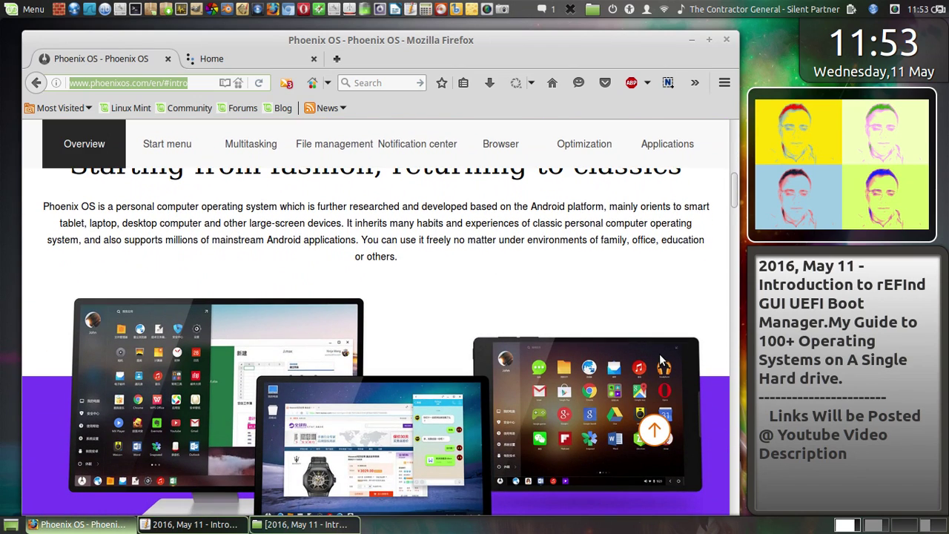
scroll(659, 354, down, 2)
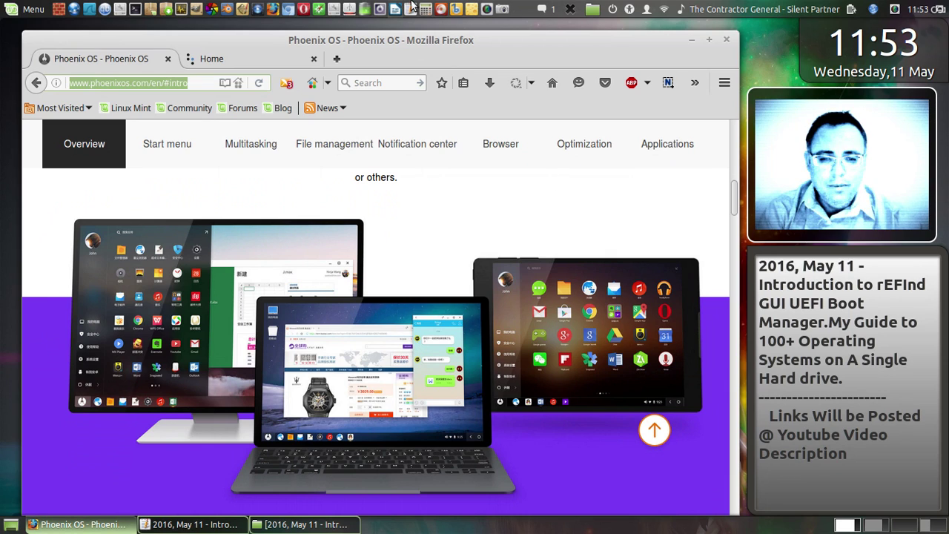
click(747, 76)
key(Print)
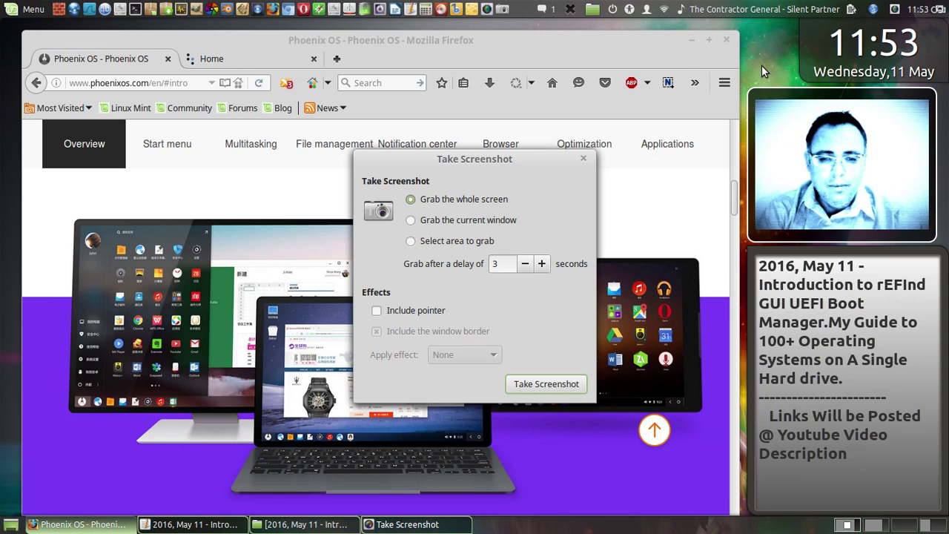
click(546, 384)
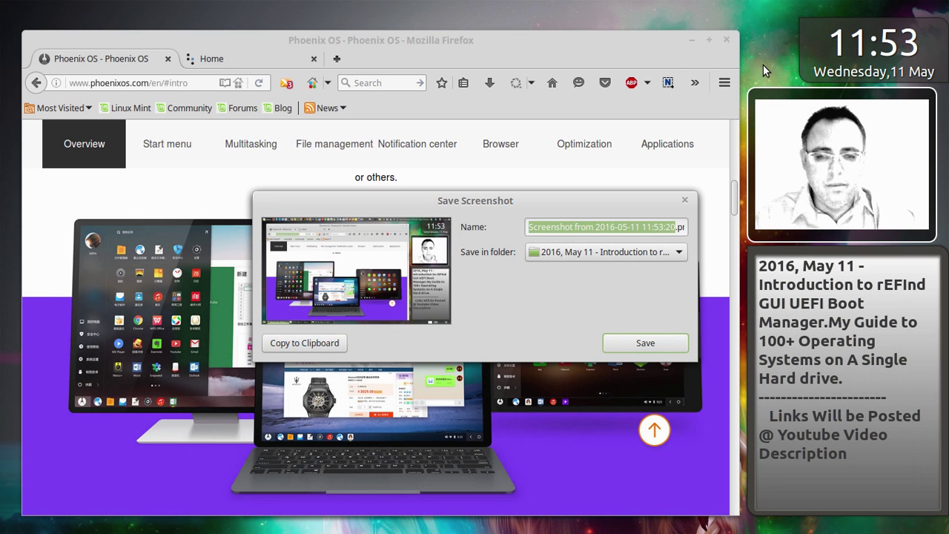
text(16.0.png)
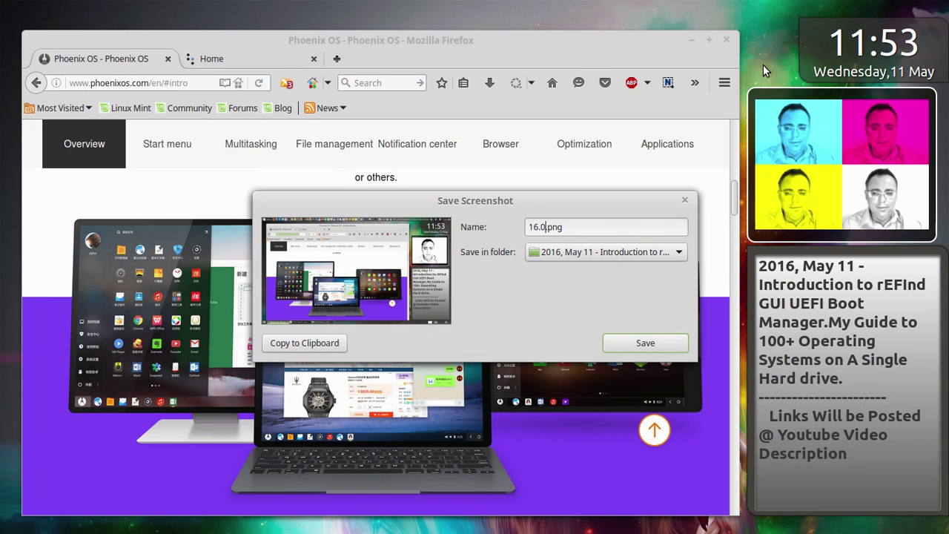
click(680, 342)
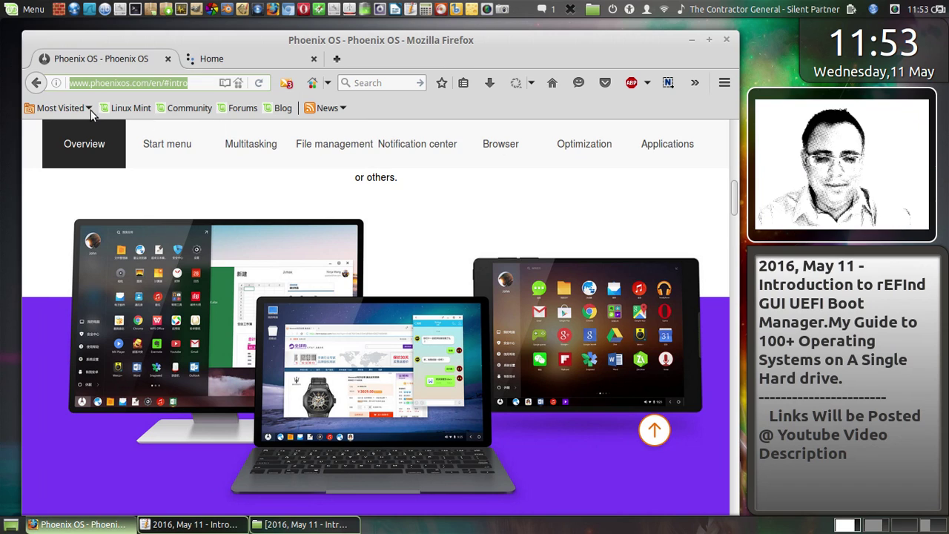
Step: Go back to the speed dial page, open the Remix OS site from its tile and dismiss the blocked-scripts notification
click(37, 83)
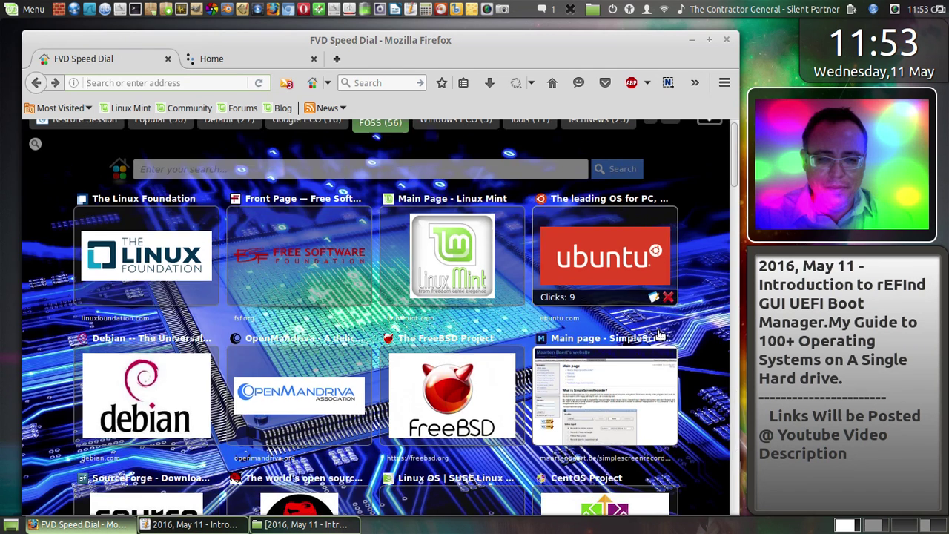
scroll(659, 335, down, 7)
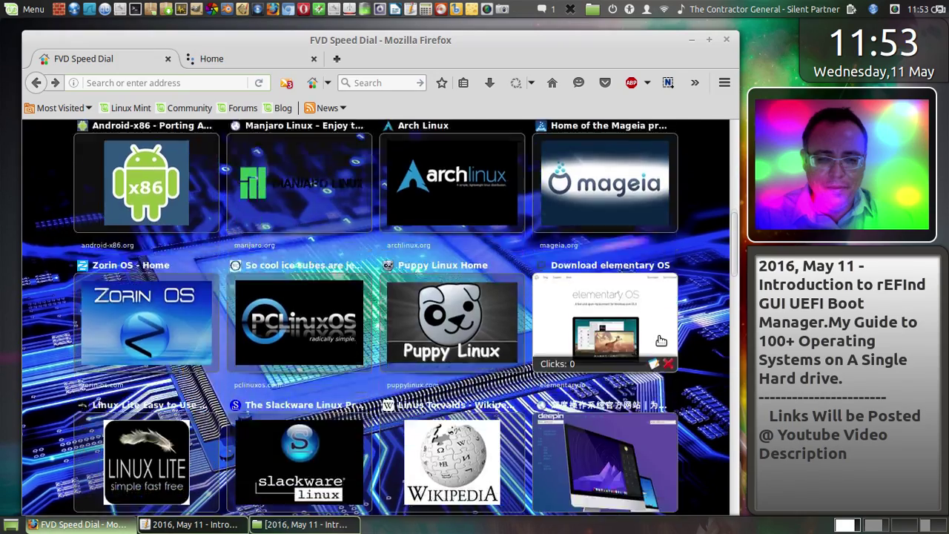
scroll(660, 339, down, 5)
scroll(659, 340, down, 3)
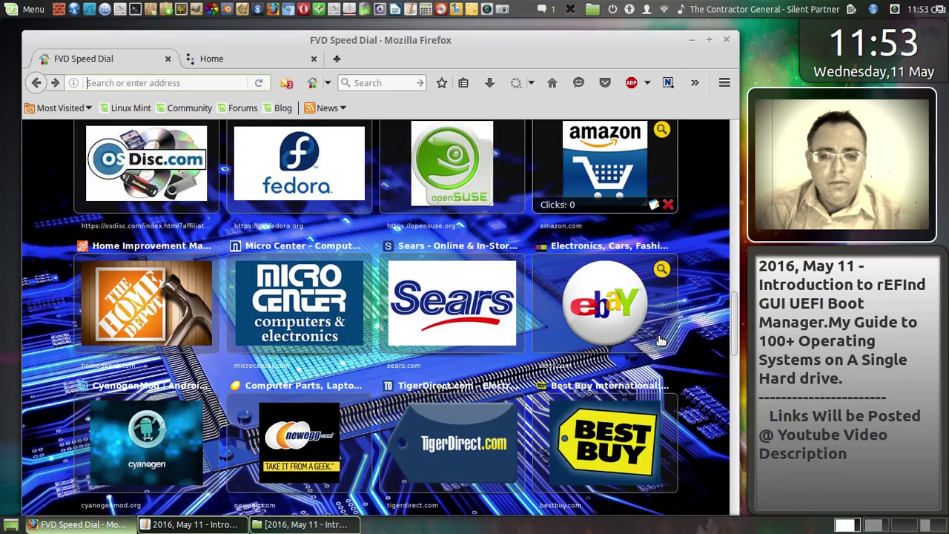
scroll(659, 339, down, 4)
scroll(662, 341, down, 6)
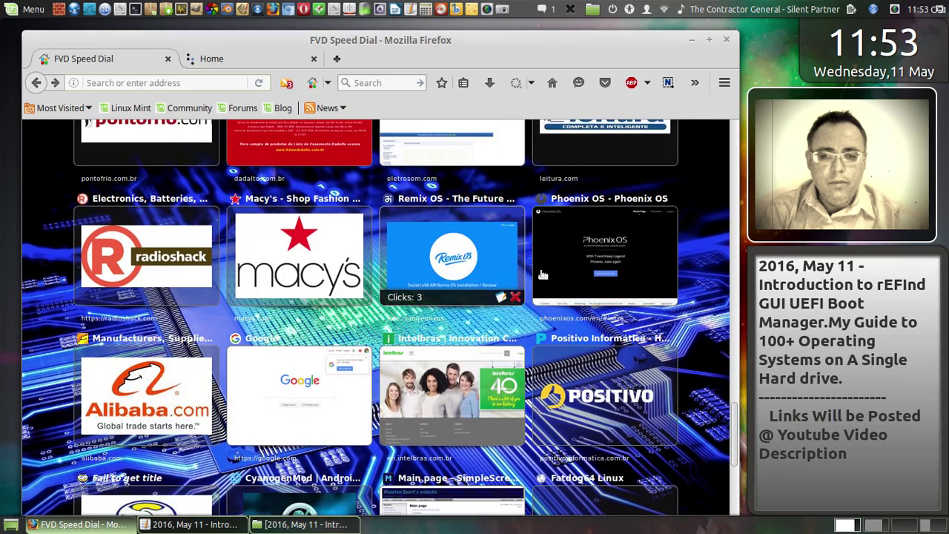
click(459, 273)
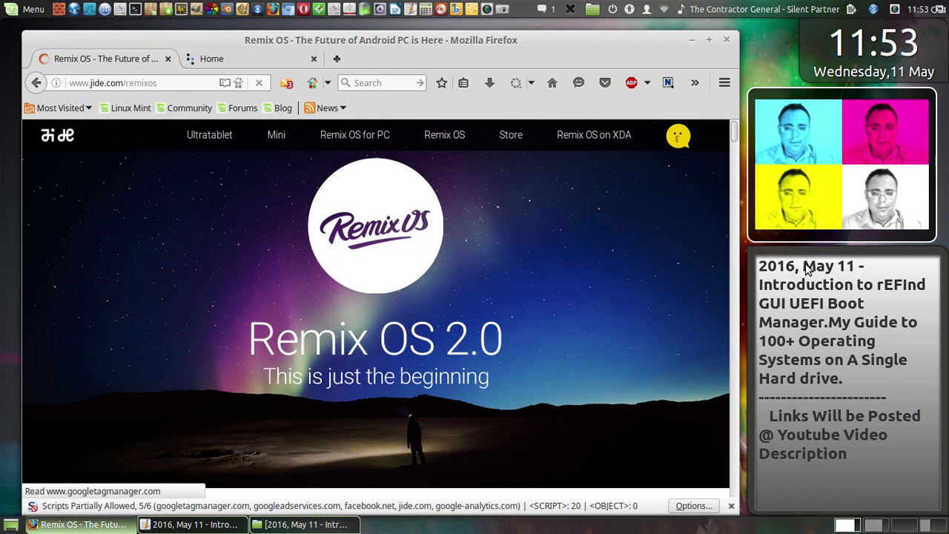
click(731, 506)
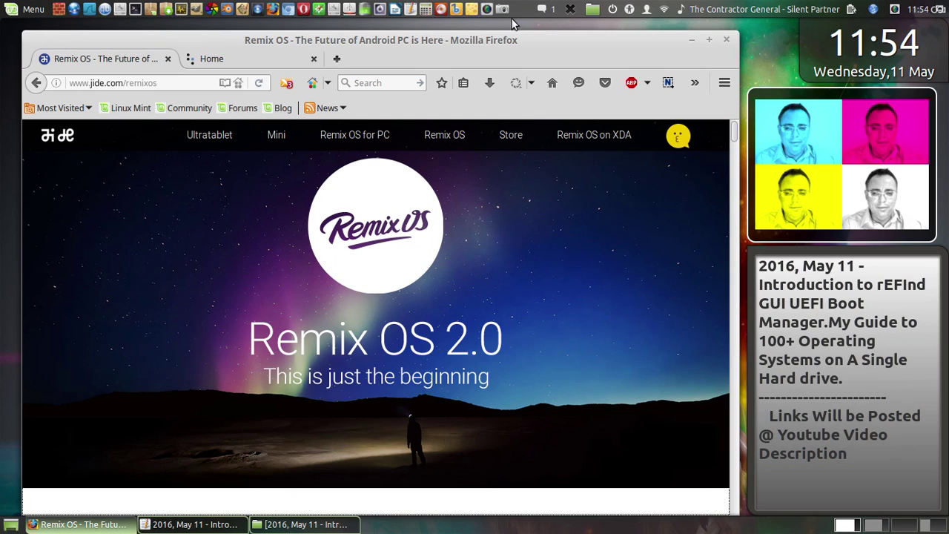
Step: Take a whole-screen screenshot of the Remix OS 2.0 banner and save it as 17.0.png
click(752, 43)
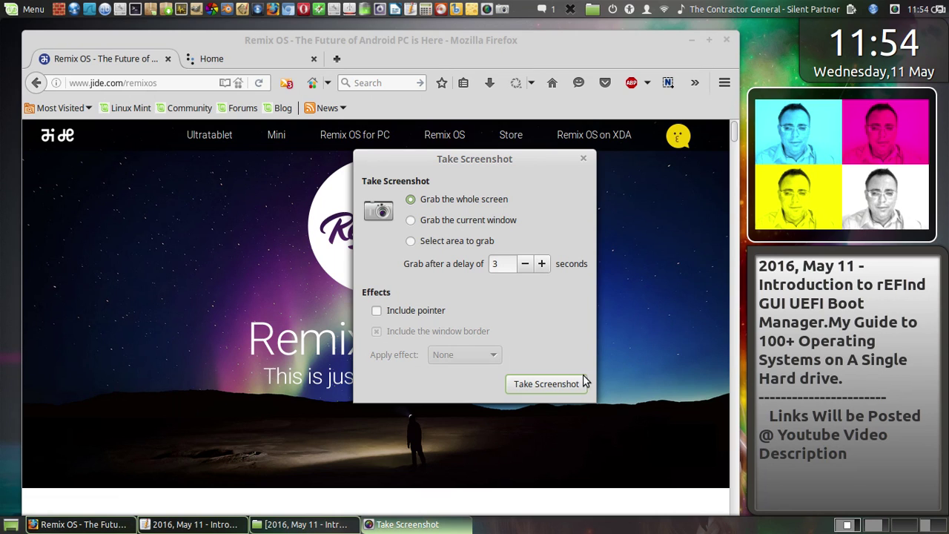
click(581, 379)
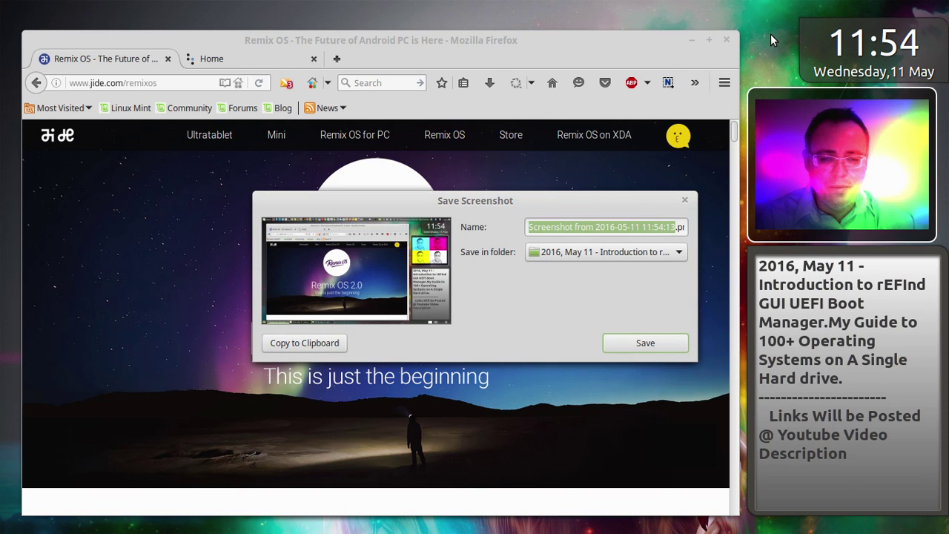
text(17)
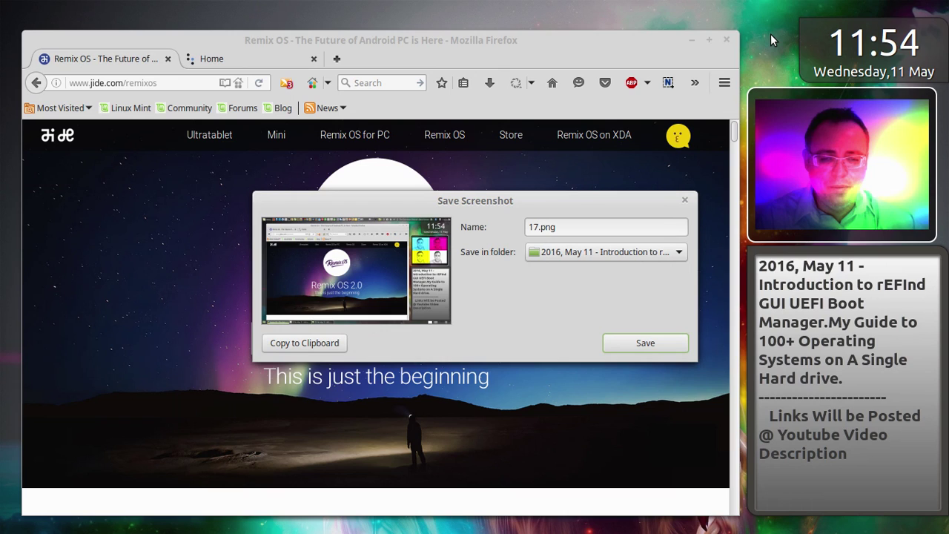
text(.0)
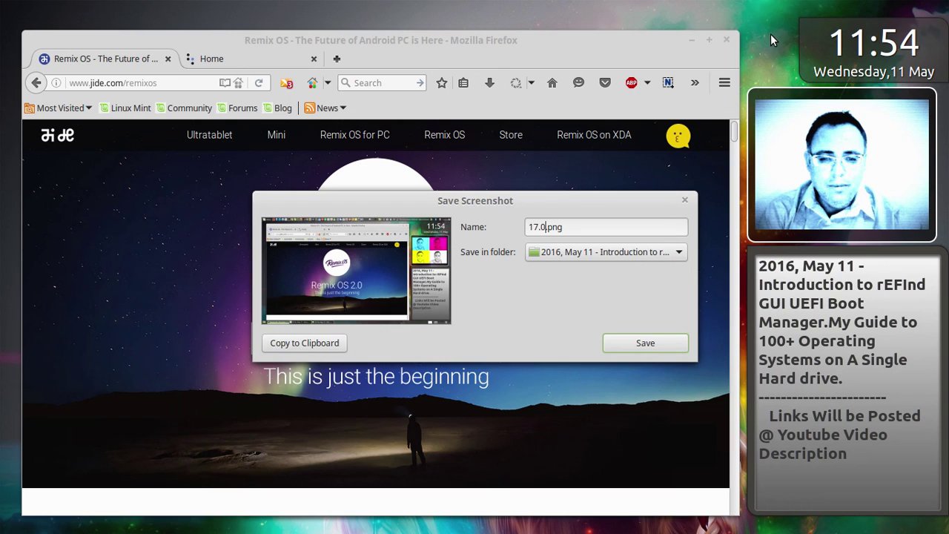
click(676, 343)
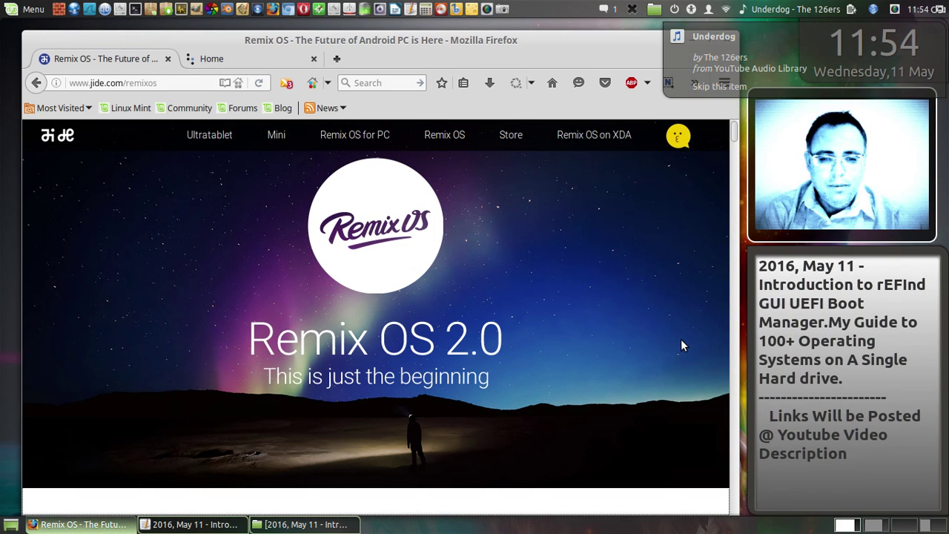
Step: Take a whole-screen screenshot of the feature icons from Multitasking to Updates on the Remix OS page and save it as 16.1.png
scroll(681, 337, down, 4)
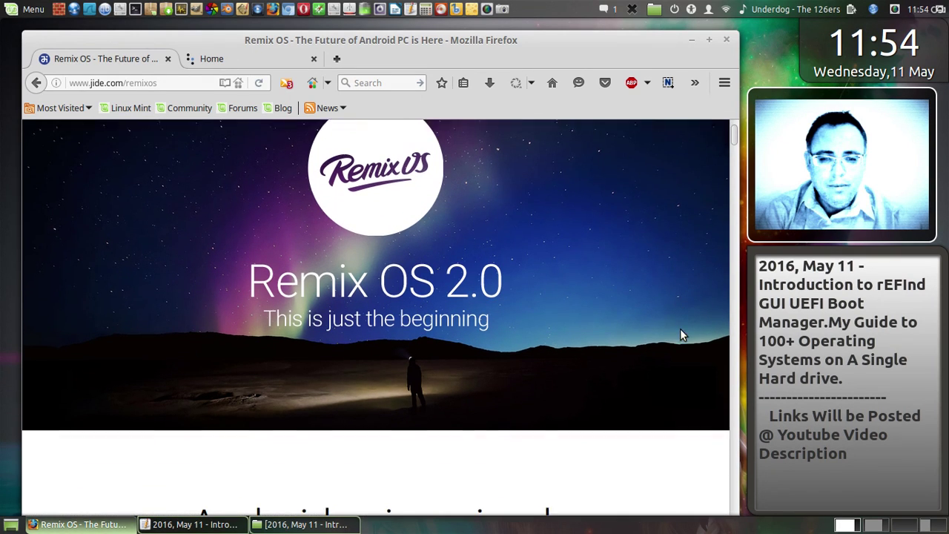
scroll(680, 334, down, 8)
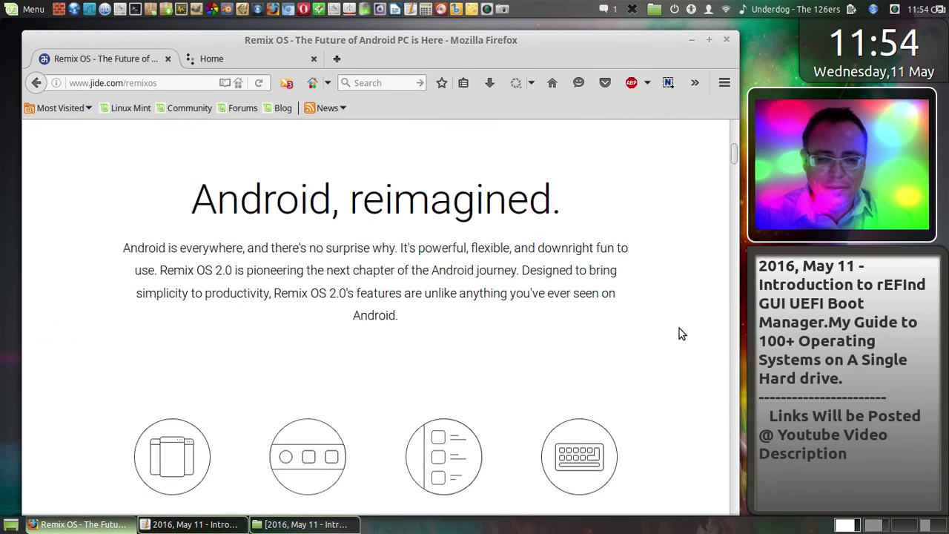
scroll(681, 333, down, 5)
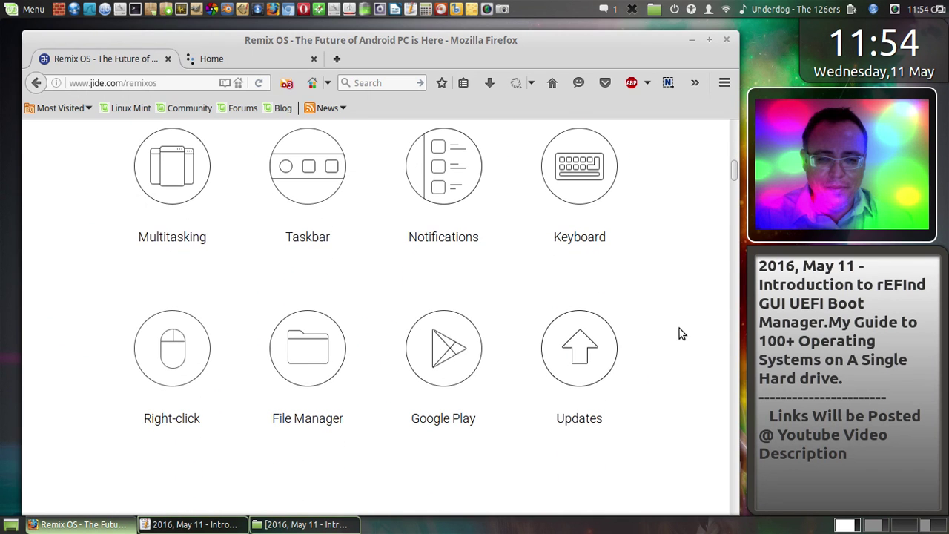
scroll(679, 329, down, 6)
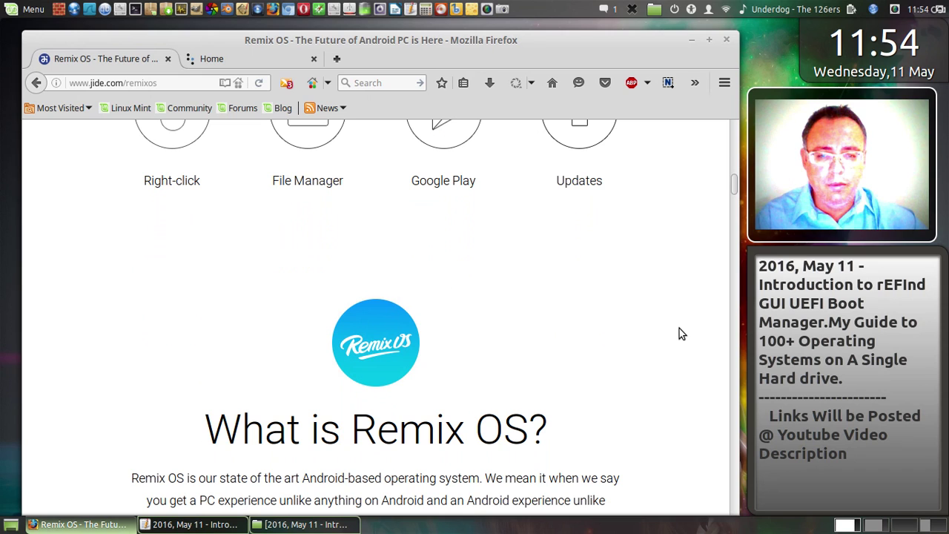
scroll(682, 333, up, 6)
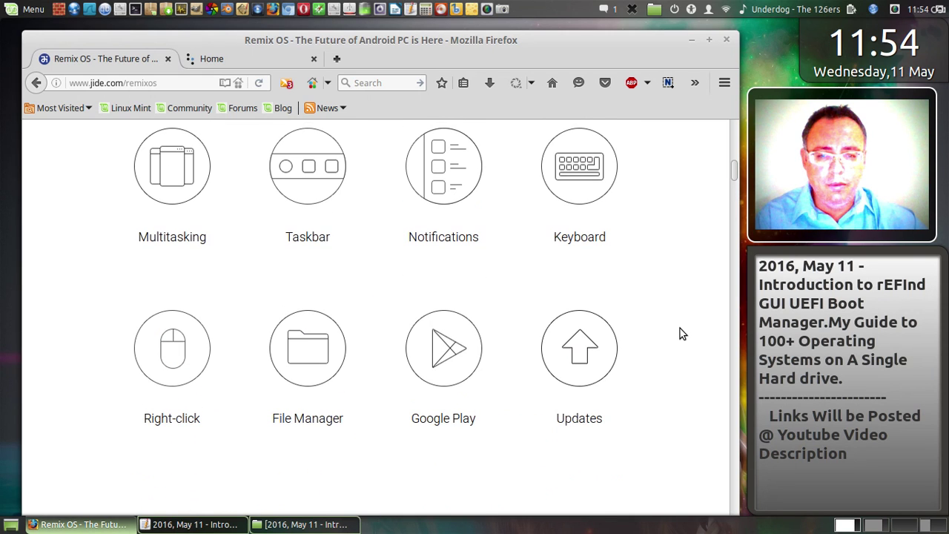
scroll(682, 333, up, 1)
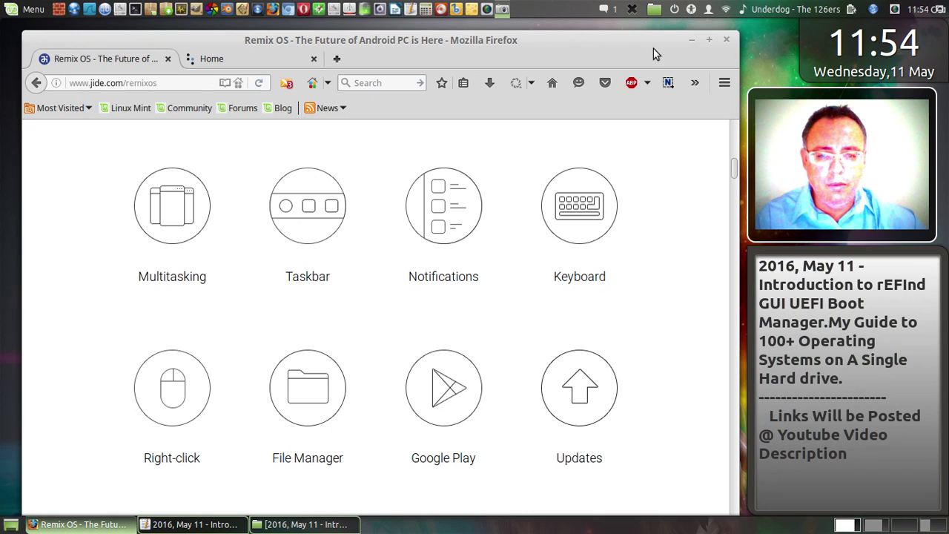
click(758, 61)
key(Print)
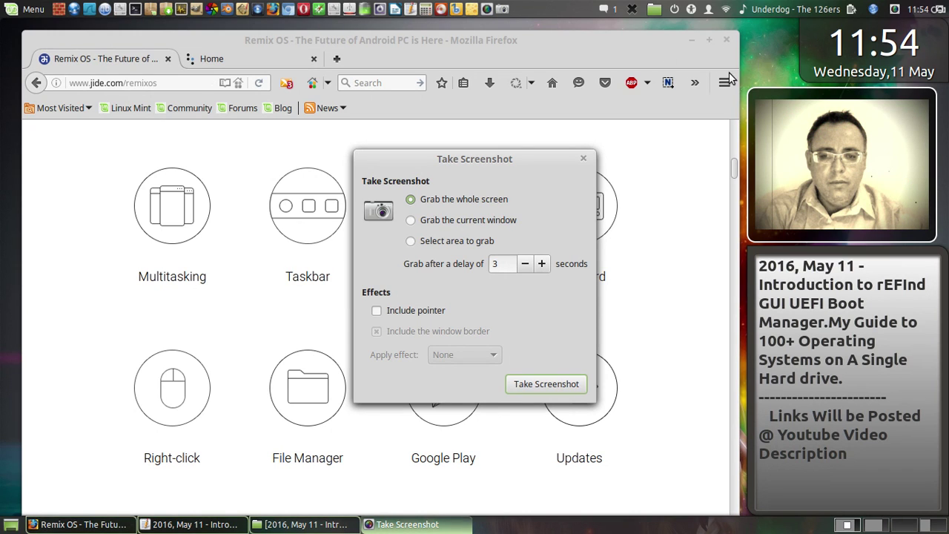
click(571, 385)
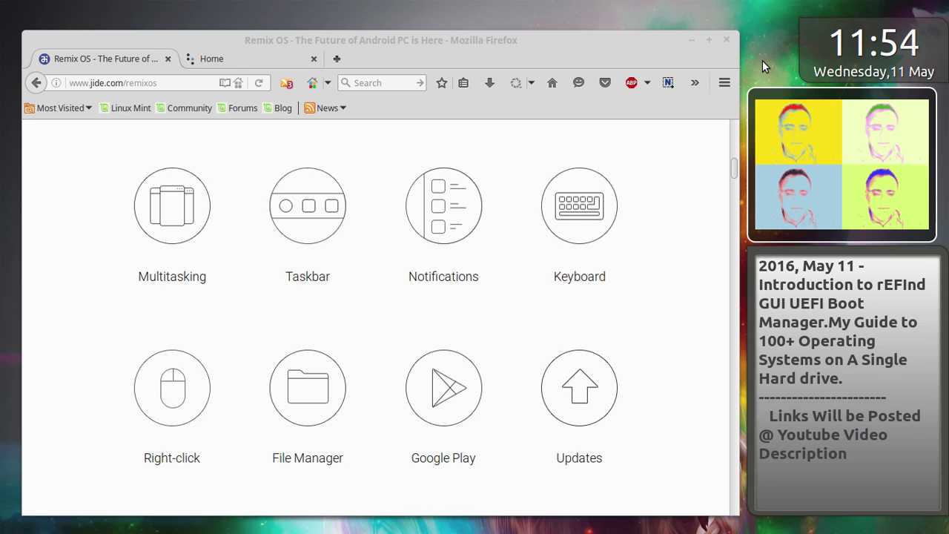
text(16.1)
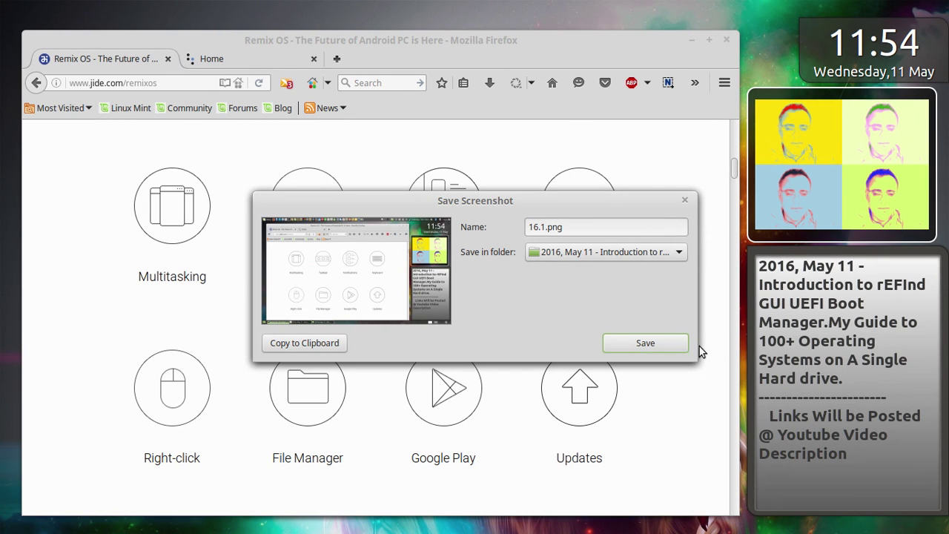
click(676, 341)
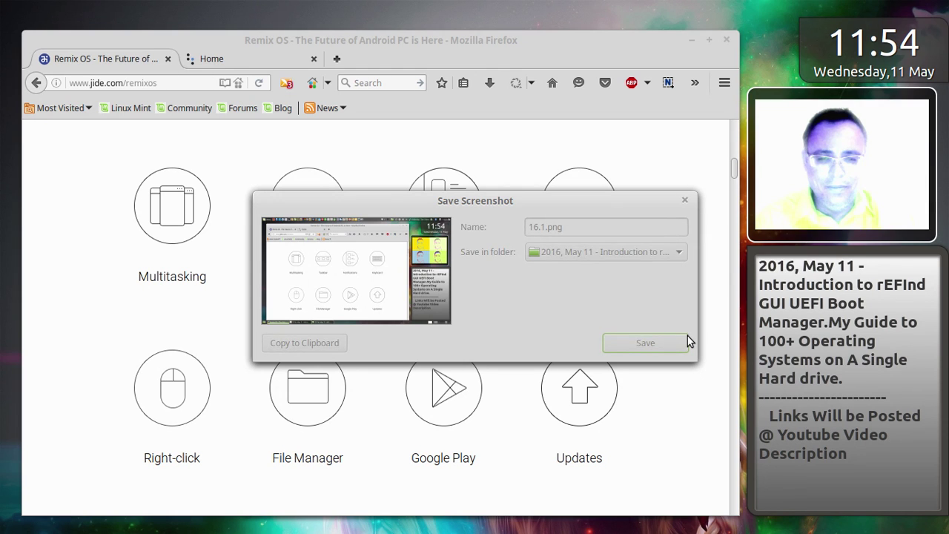
Step: Take a whole-screen screenshot of the "What is Remix OS?" section and save it
scroll(688, 341, down, 5)
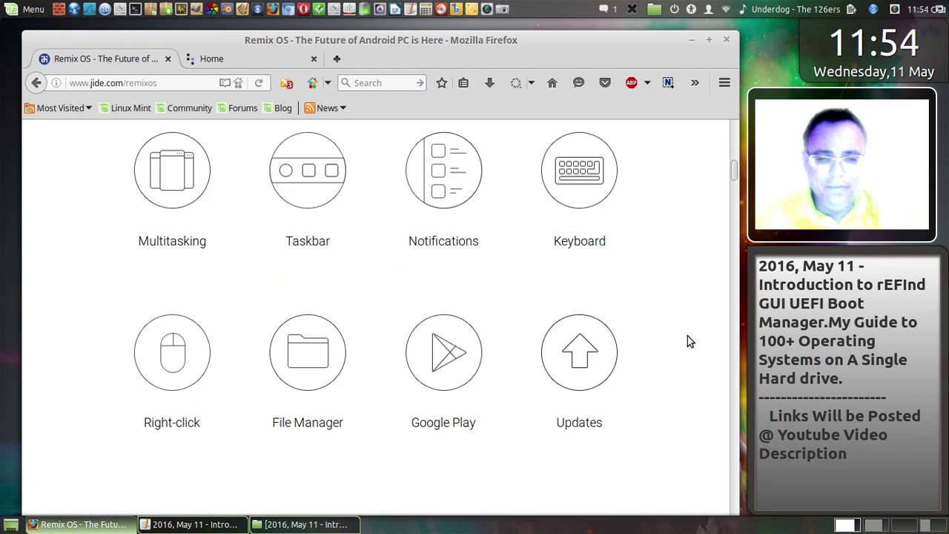
scroll(686, 340, down, 1)
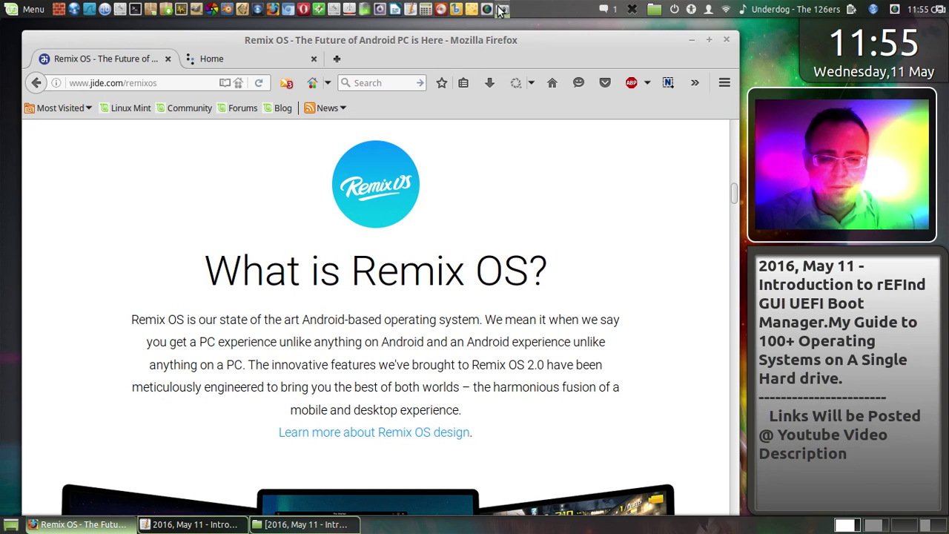
click(751, 69)
key(Print)
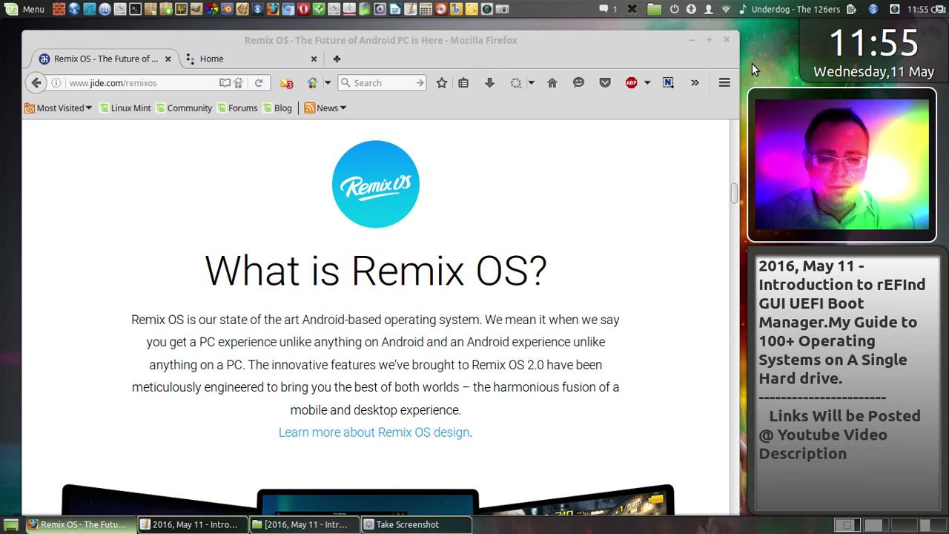
click(564, 380)
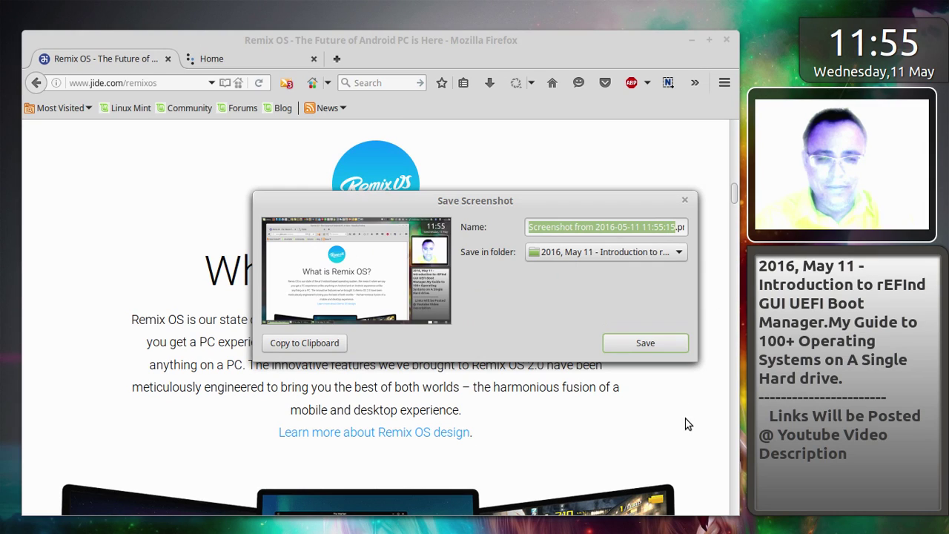
click(657, 349)
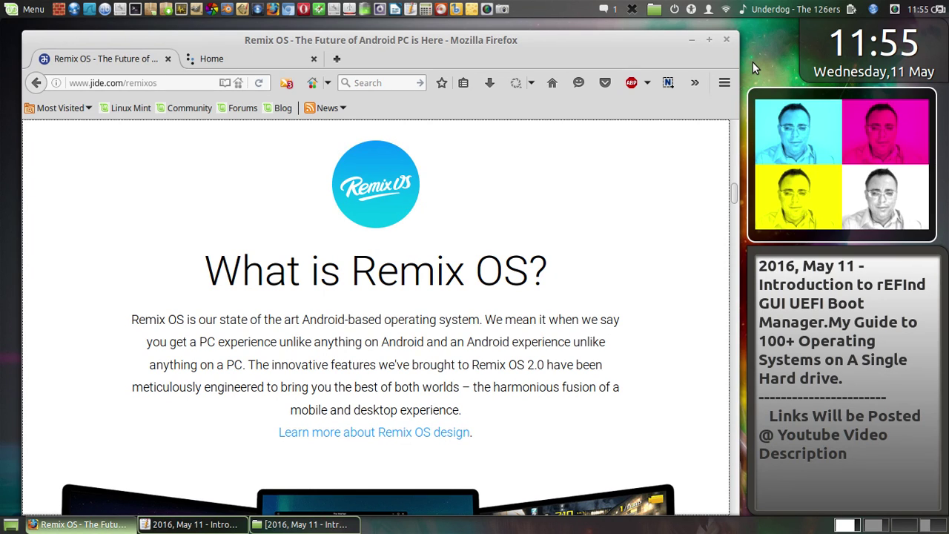
Step: Retake the whole-screen screenshot of the "What is Remix OS?" section and save it as 16.2.png
click(501, 8)
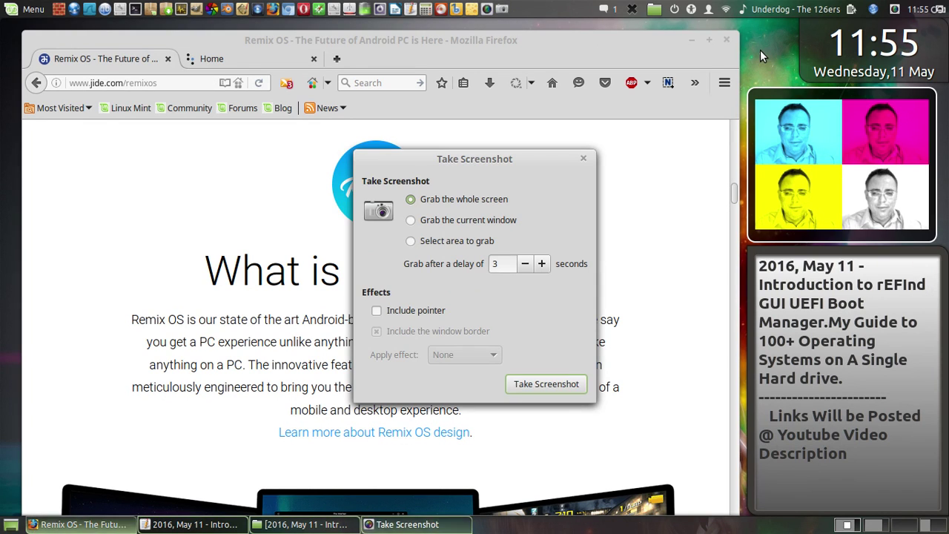
click(575, 385)
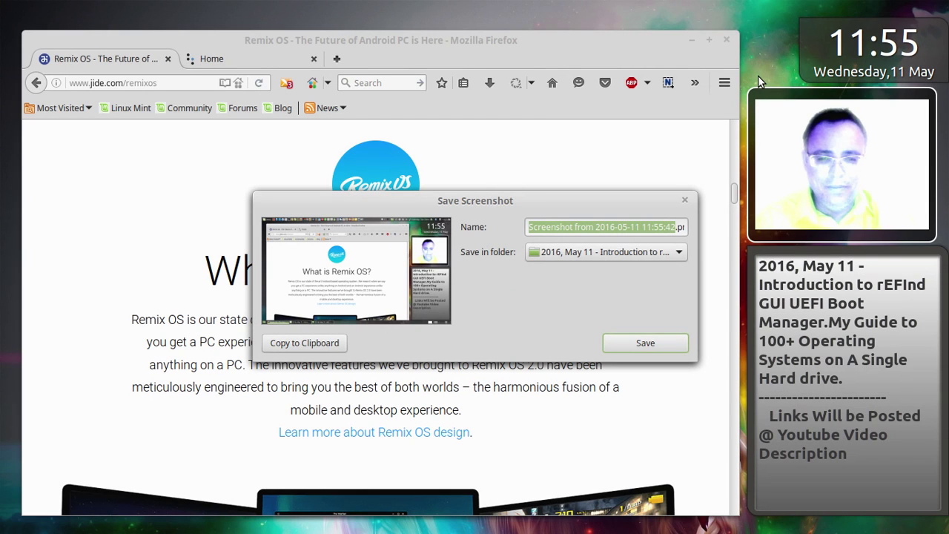
text(16.2)
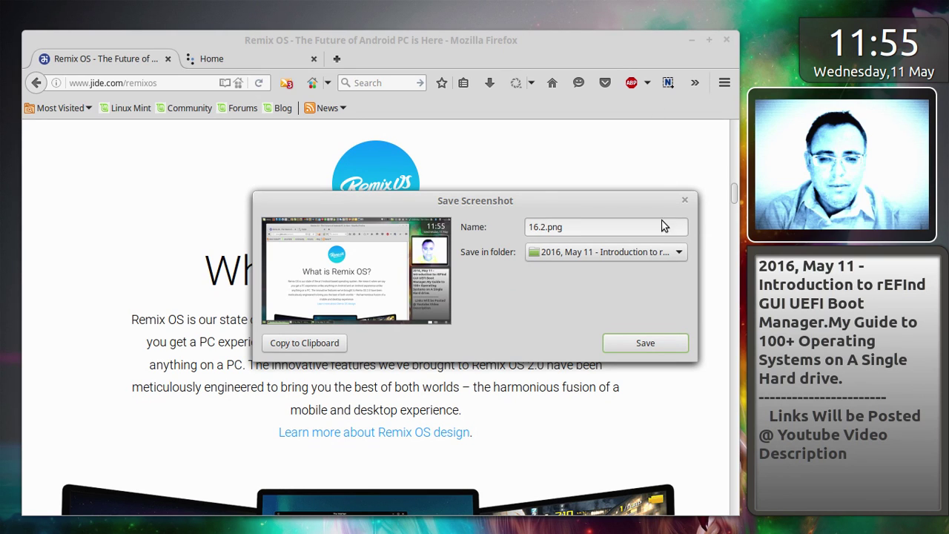
click(676, 349)
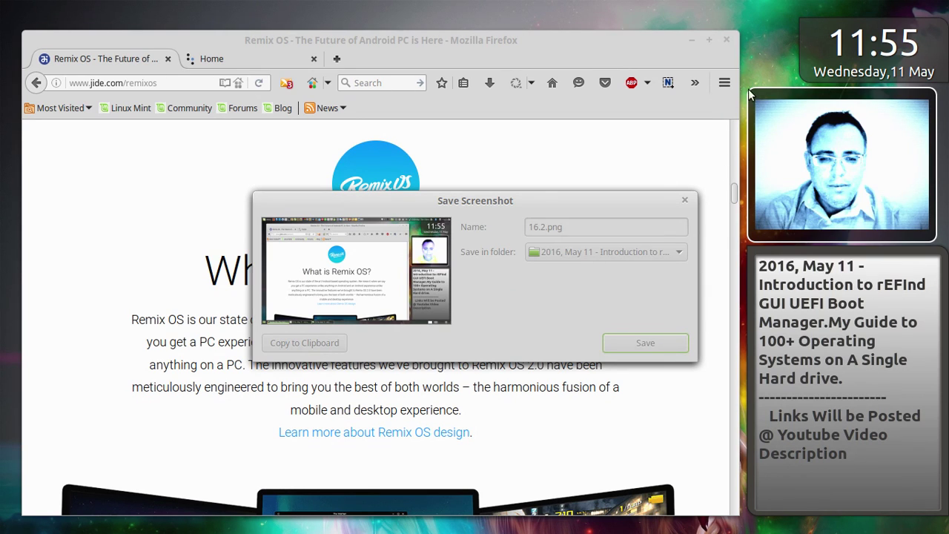
Step: Take a whole-screen screenshot of the three monitors pictured below the Remix OS description and save it as 16.3.png
scroll(724, 126, down, 2)
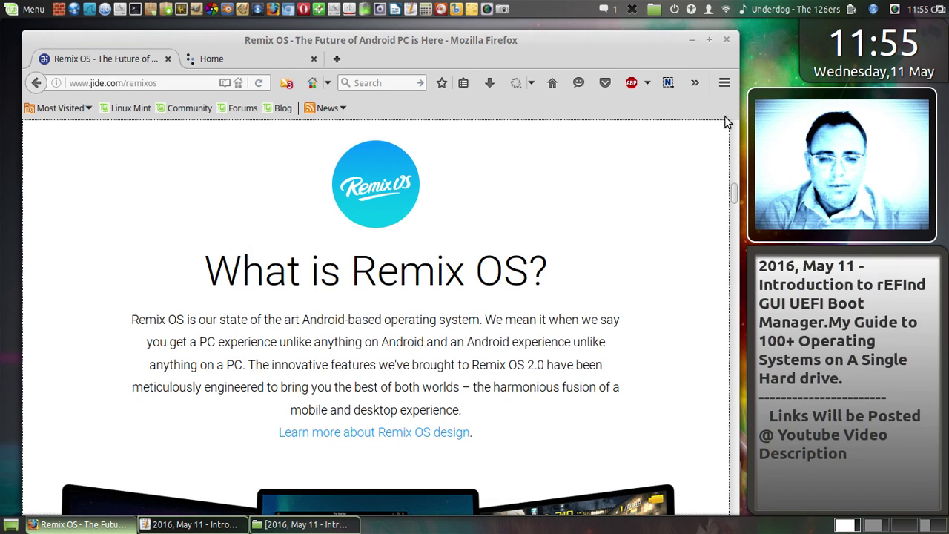
scroll(627, 300, down, 1)
scroll(627, 300, down, 3)
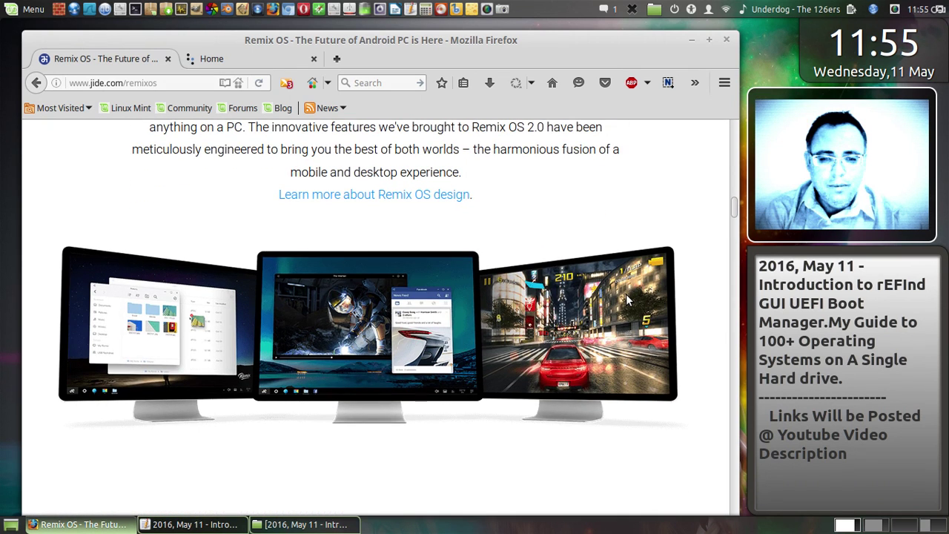
scroll(627, 299, down, 1)
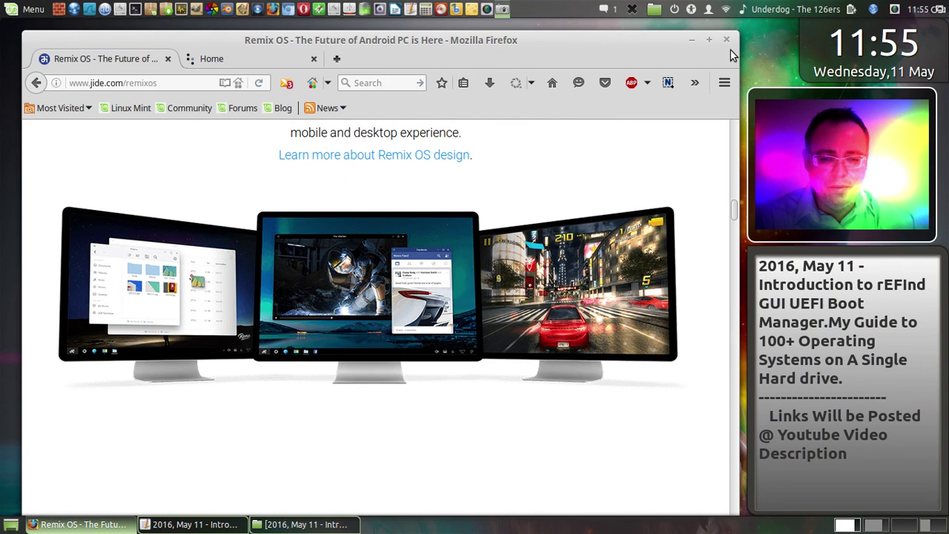
click(756, 47)
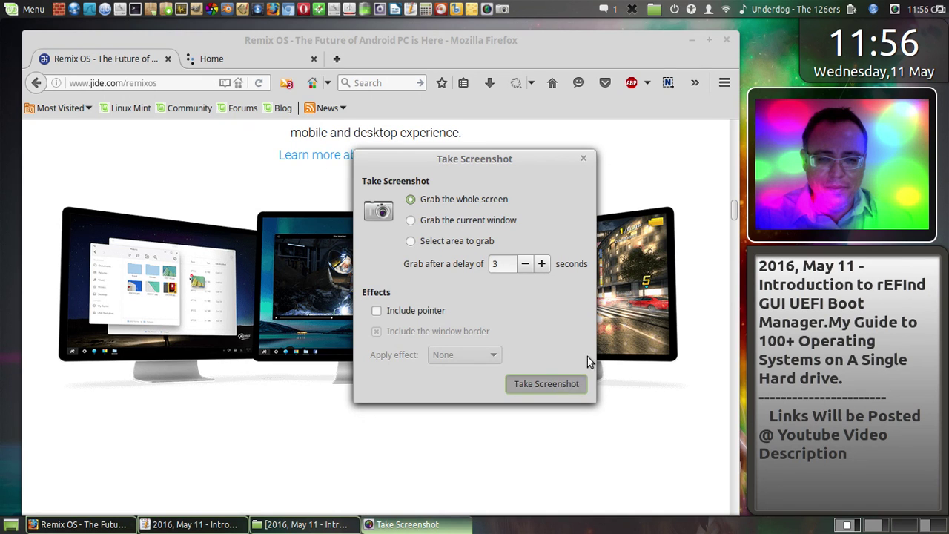
click(570, 383)
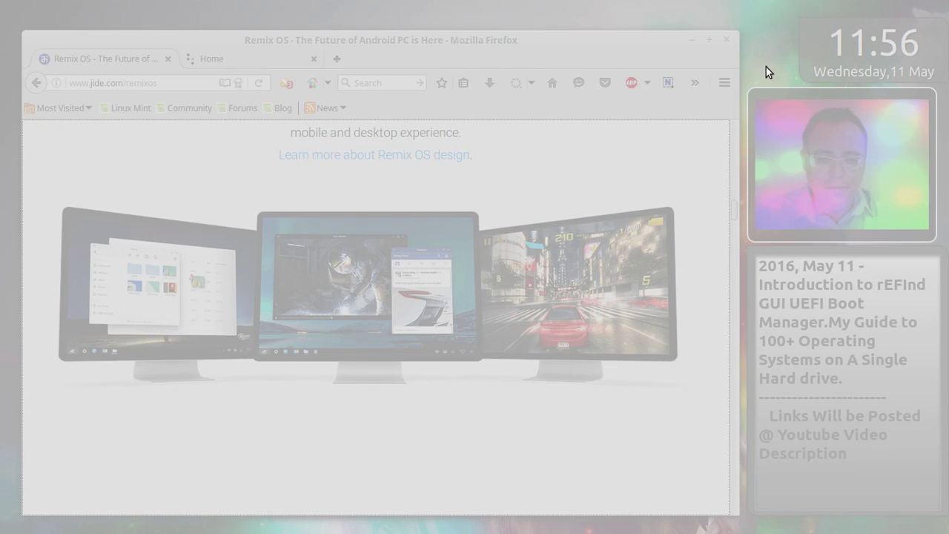
text(16.3)
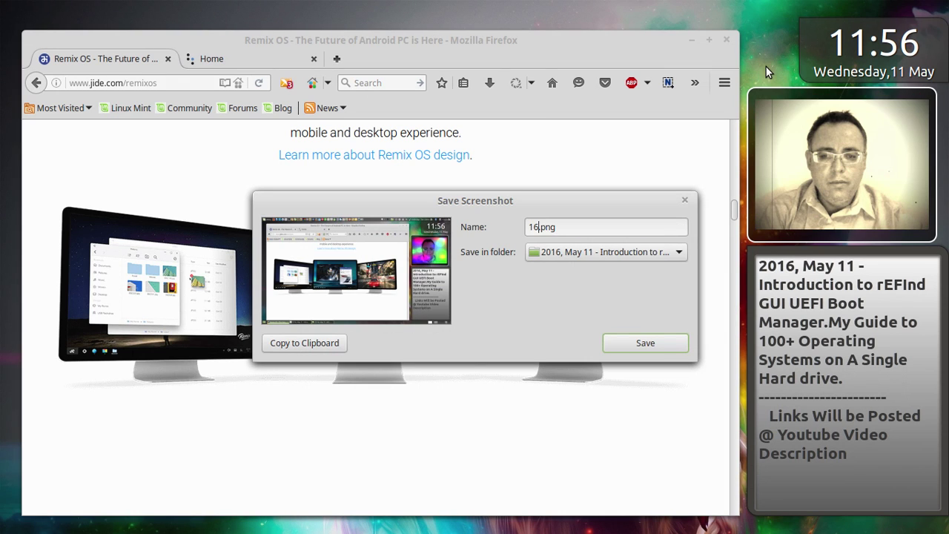
click(676, 343)
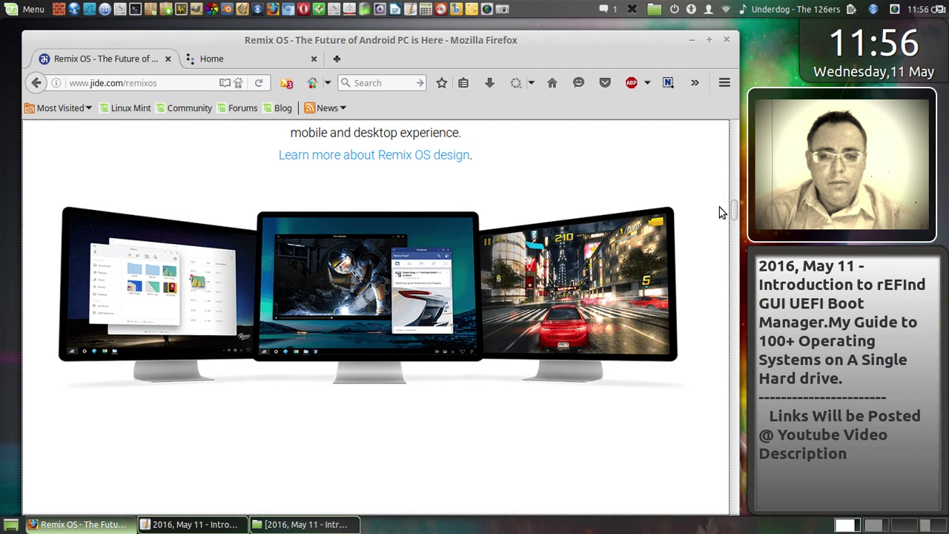
Step: Look through the rest of the Remix OS page, from multi-window support to the right-click section, and return to its beginning
scroll(719, 210, down, 5)
scroll(719, 213, down, 10)
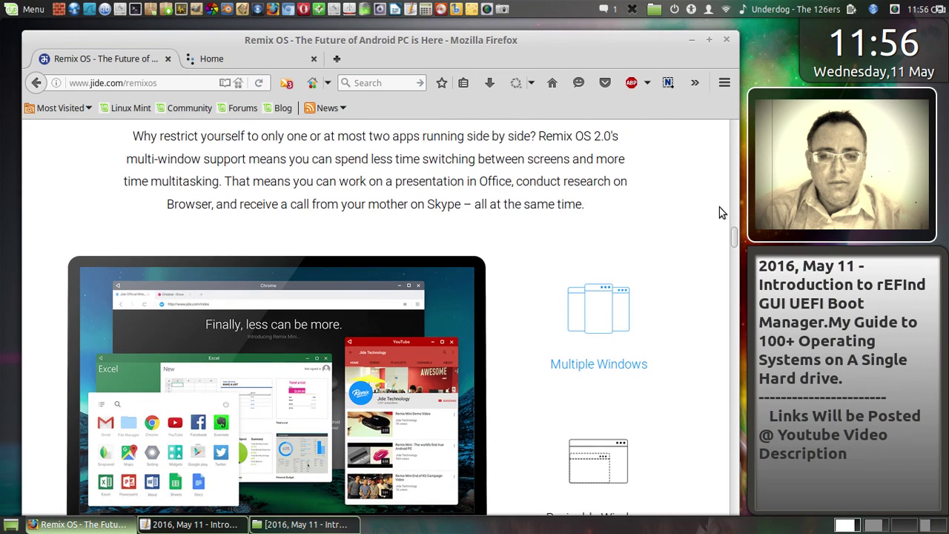
scroll(719, 213, down, 8)
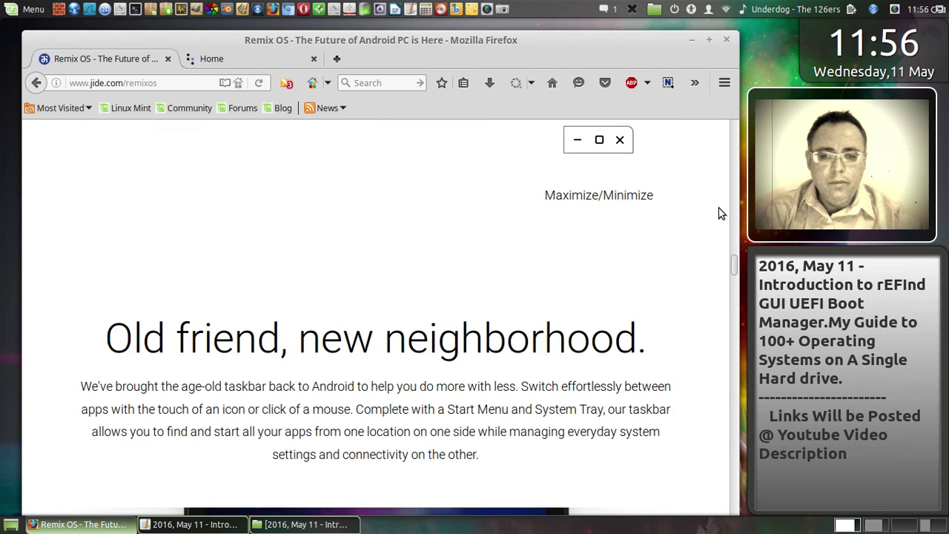
scroll(719, 213, down, 8)
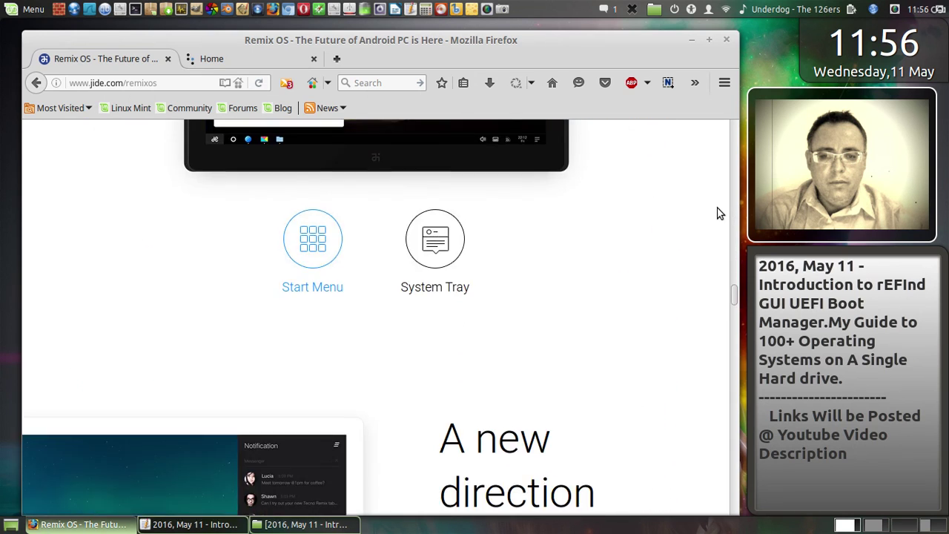
scroll(717, 213, down, 8)
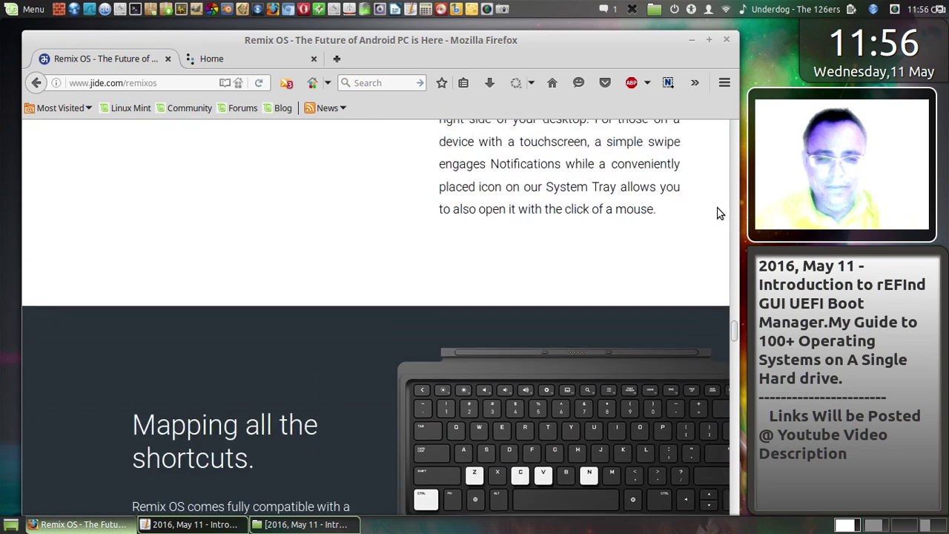
scroll(717, 213, down, 3)
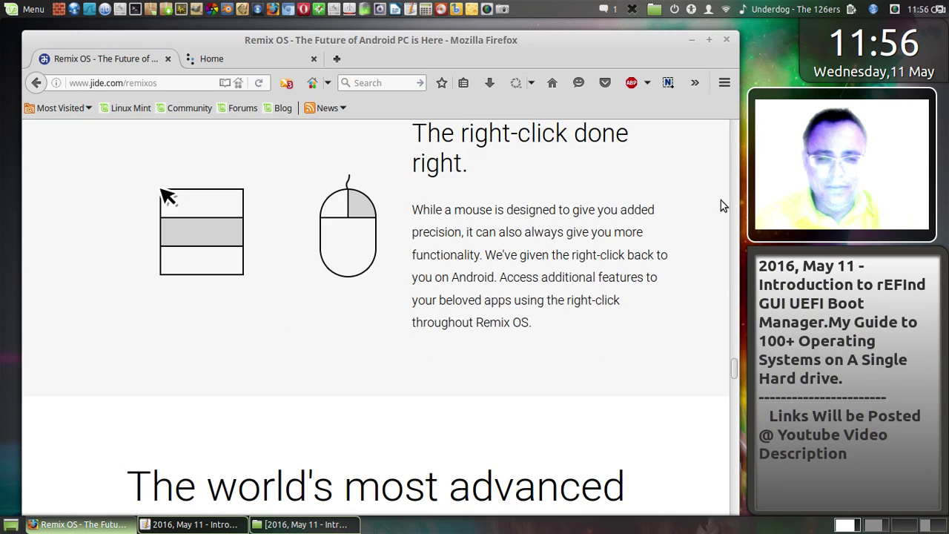
click(736, 121)
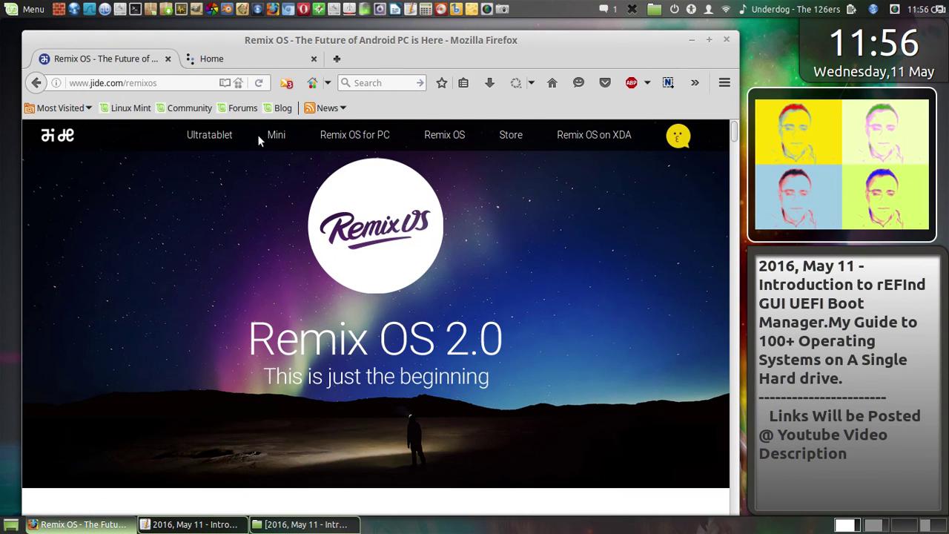
Step: Open the Remix Ultratablet page, take a whole-screen screenshot of its opening banner and save it as 16.4.png
click(220, 133)
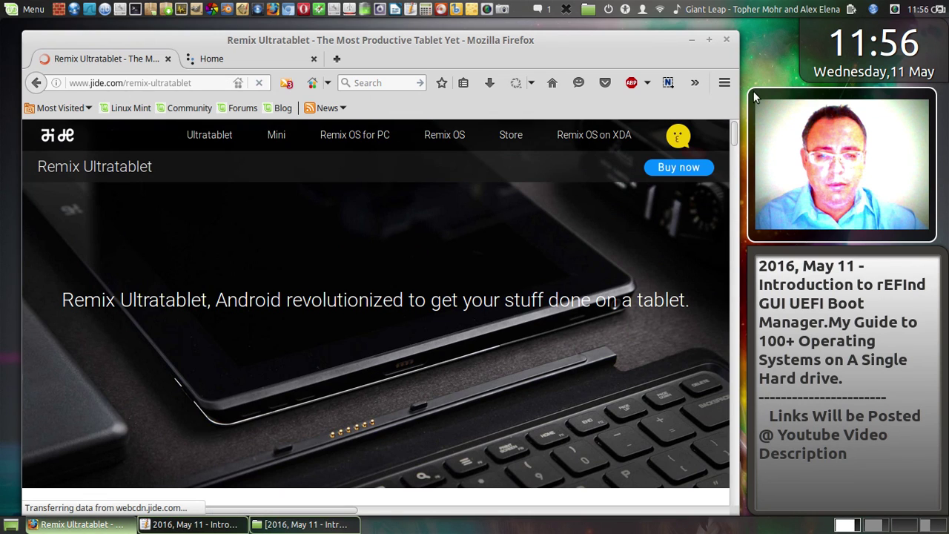
click(501, 9)
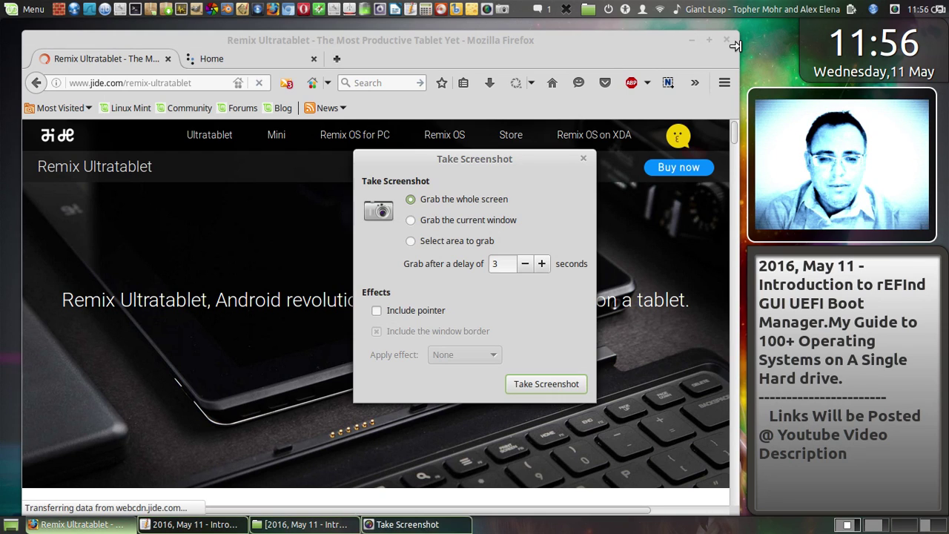
click(557, 383)
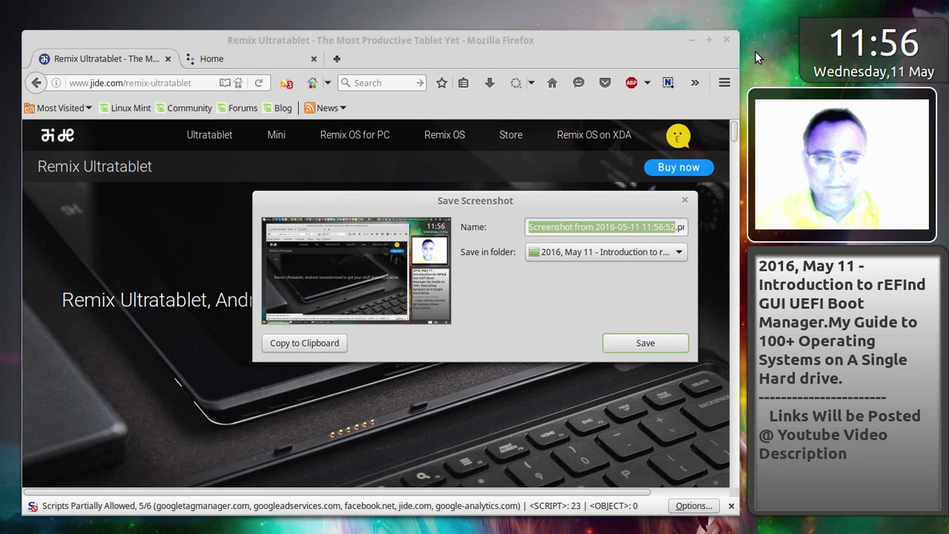
text(16.4)
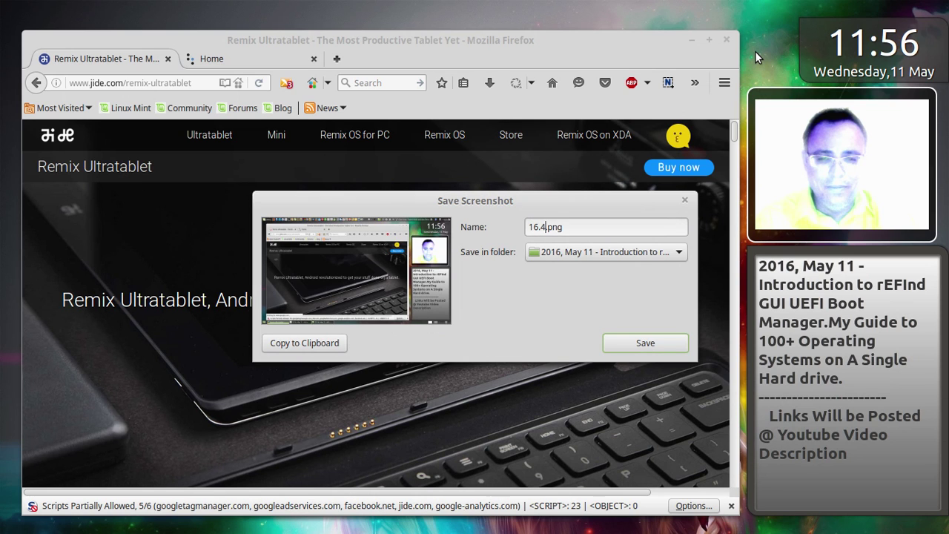
key(Return)
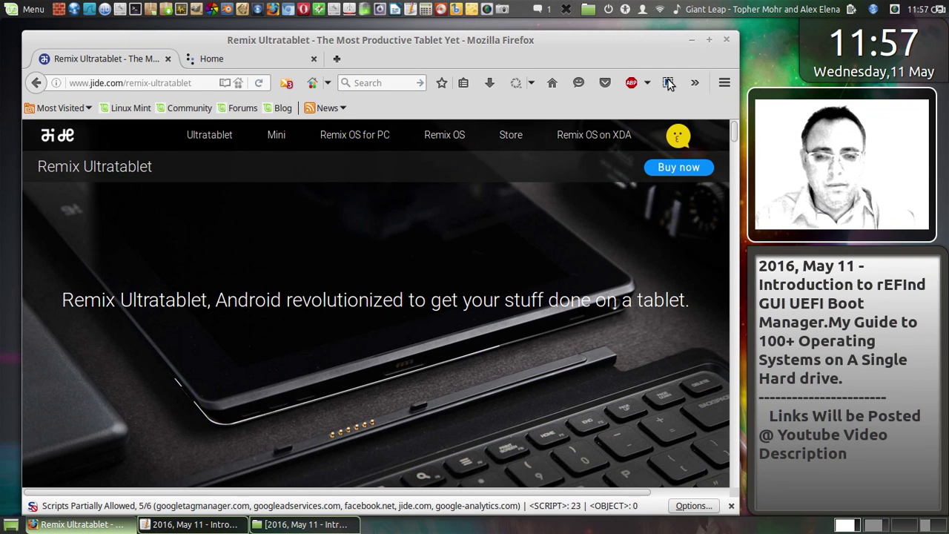
Step: Look through the Remix Ultratablet page's sections on the screen, kickstand, keyboard and stereo speakers
scroll(658, 261, down, 5)
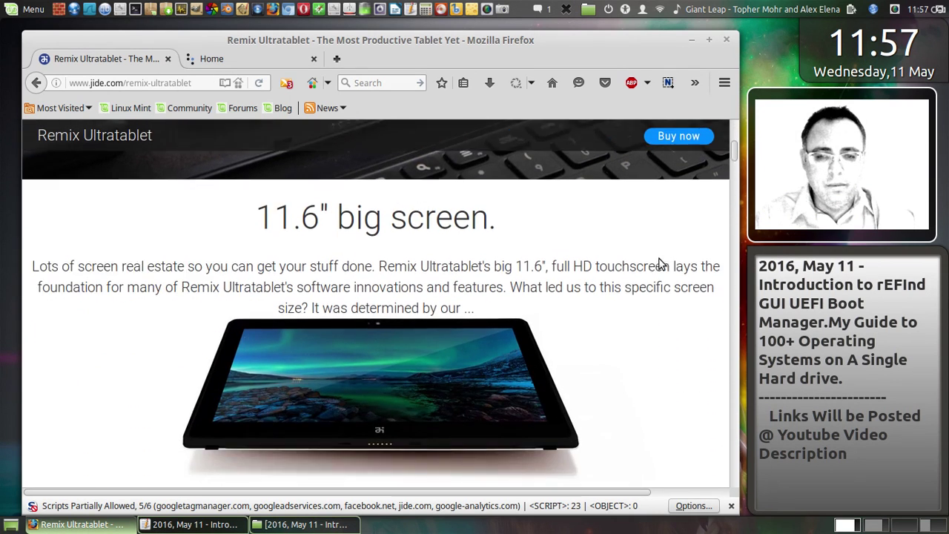
scroll(659, 259, down, 3)
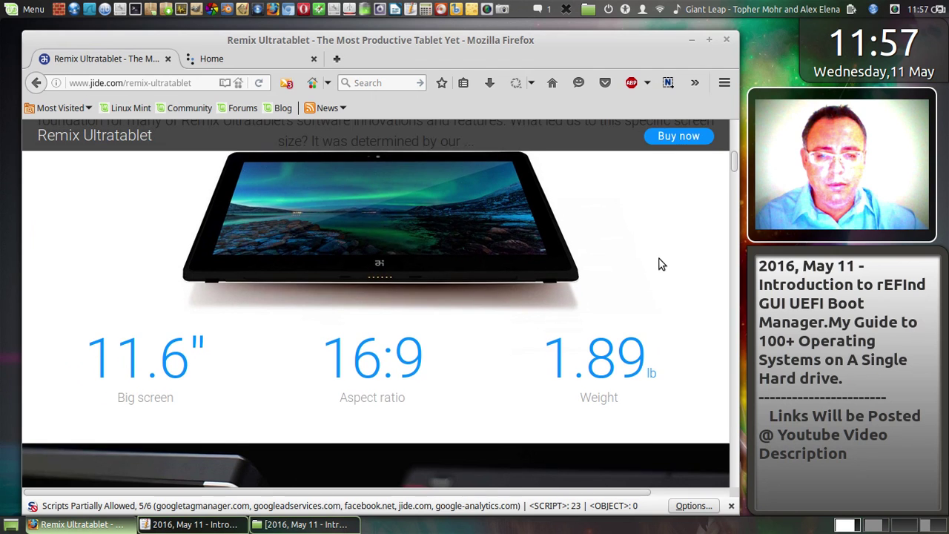
scroll(659, 258, up, 2)
scroll(662, 264, down, 2)
scroll(662, 261, down, 5)
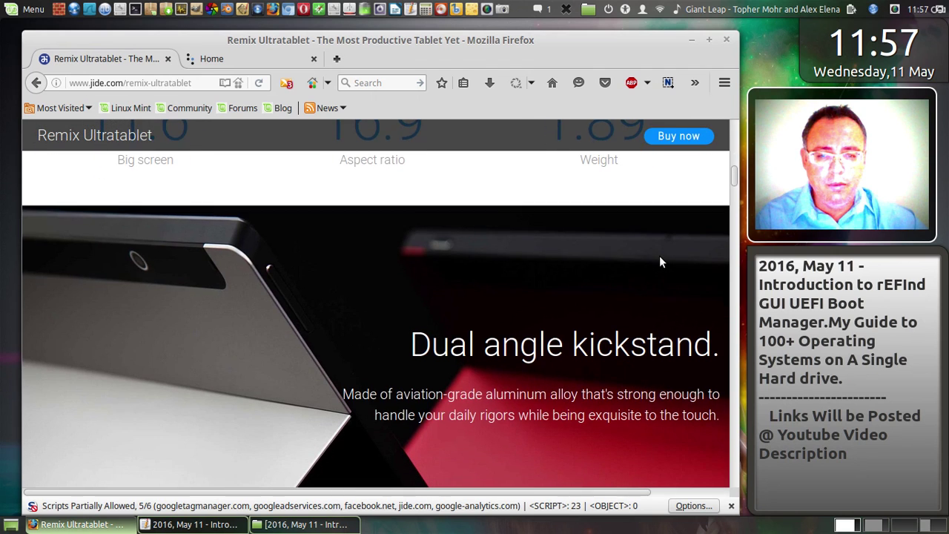
scroll(662, 261, down, 3)
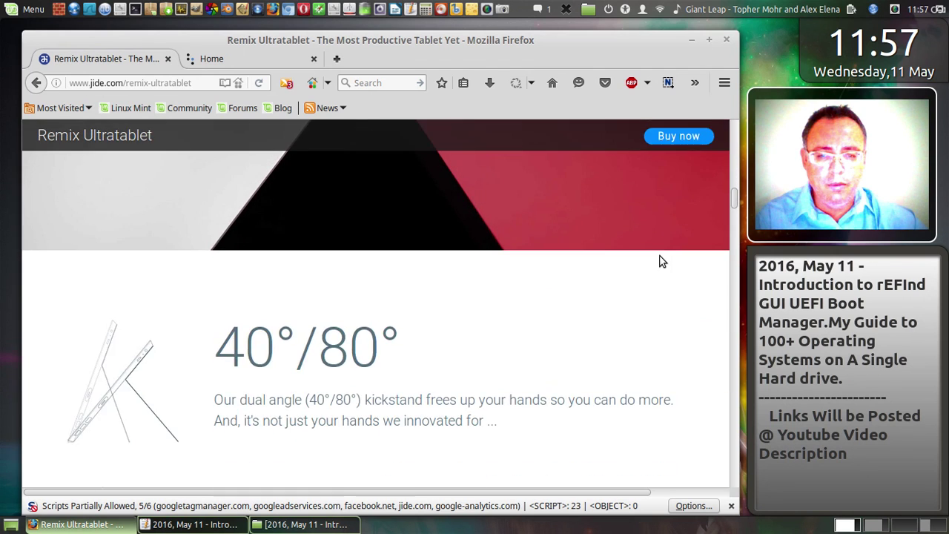
scroll(662, 262, down, 5)
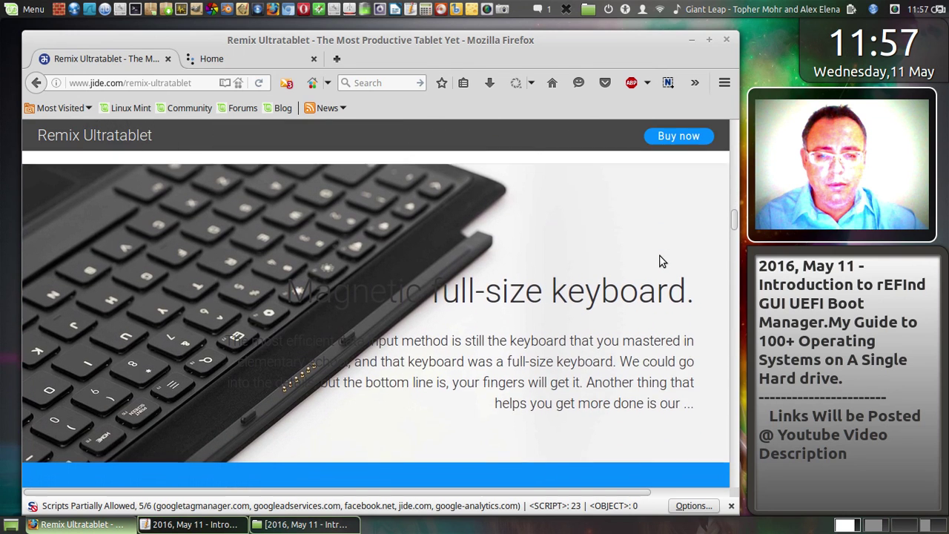
scroll(662, 261, down, 5)
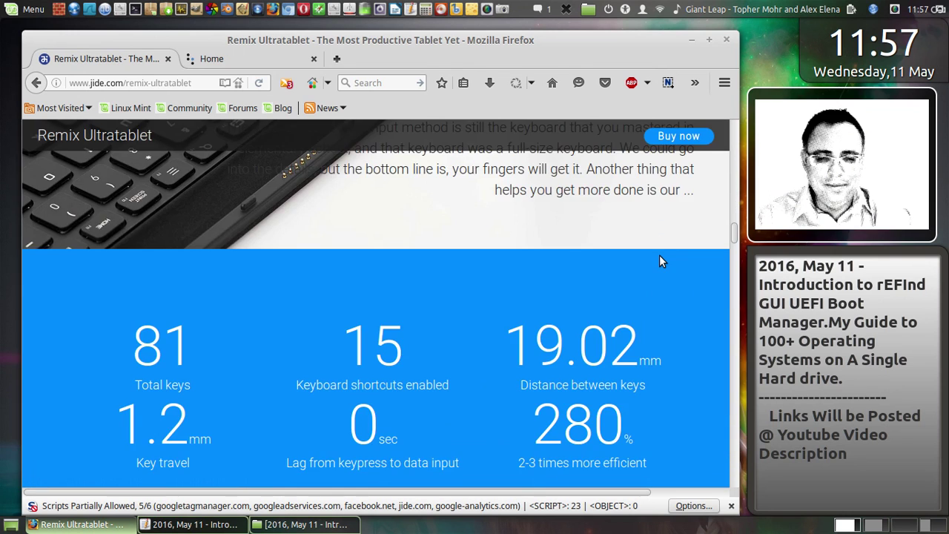
scroll(662, 262, down, 6)
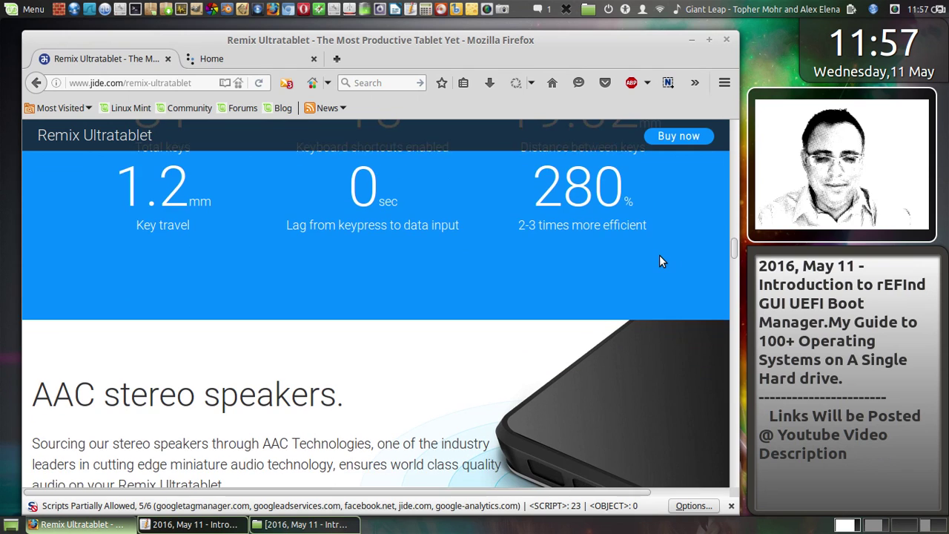
scroll(662, 262, down, 5)
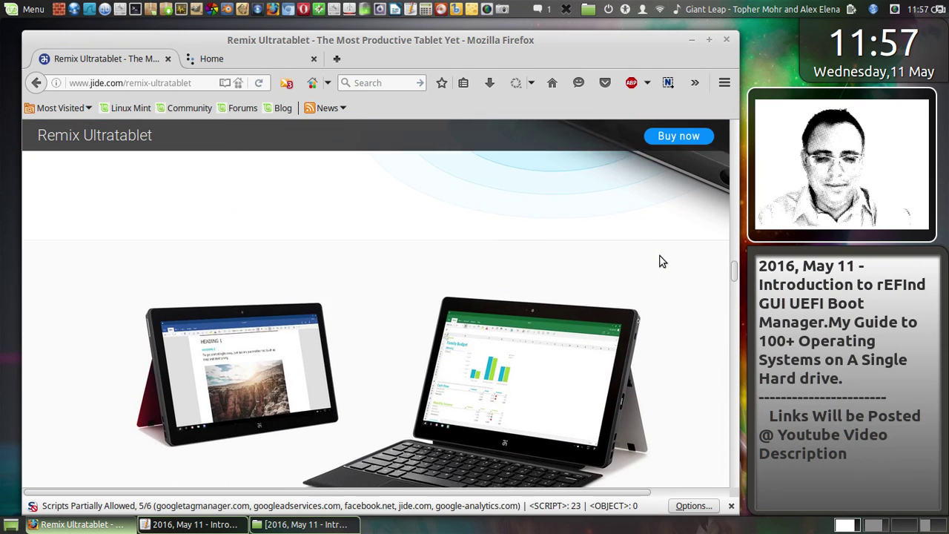
Step: Take a whole-screen screenshot of the two tablets in the "Efficient productivity." section and save it as 16.5.png
scroll(662, 262, down, 3)
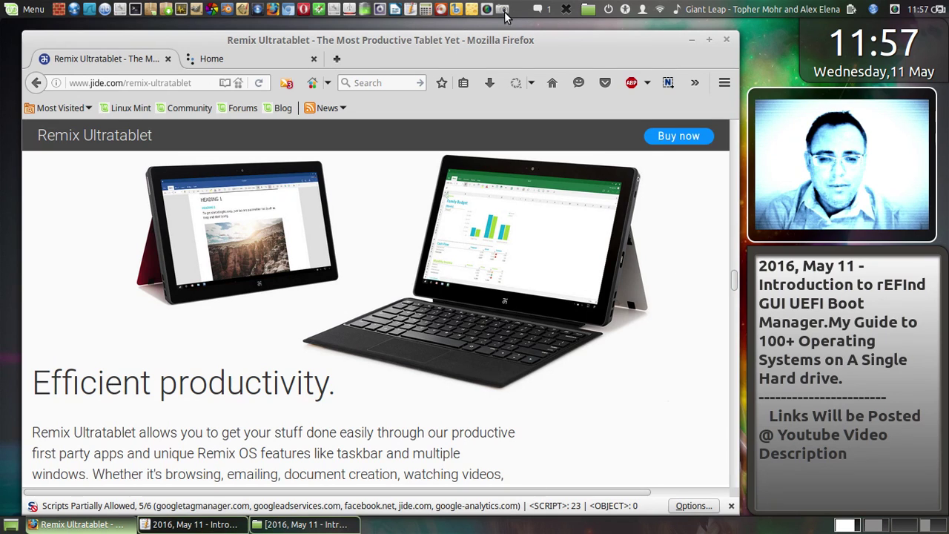
key(Print)
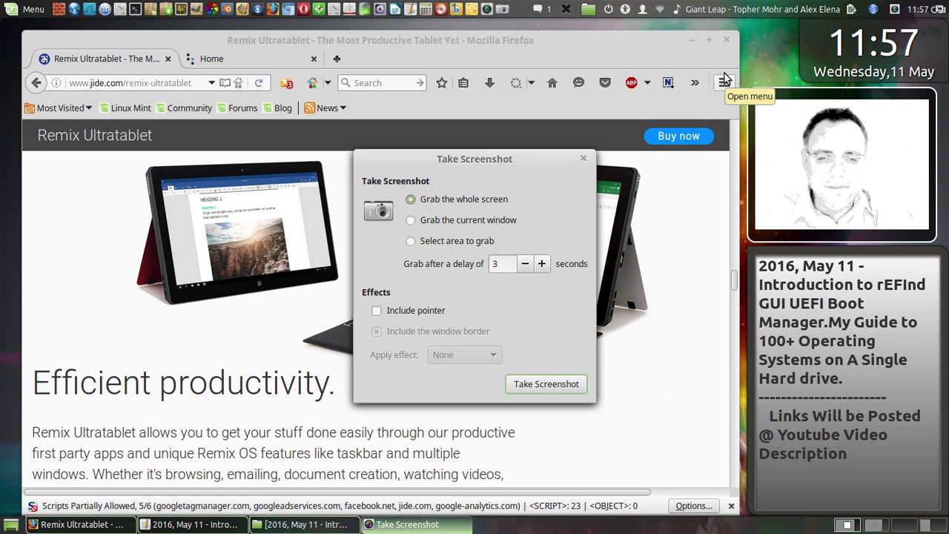
click(552, 382)
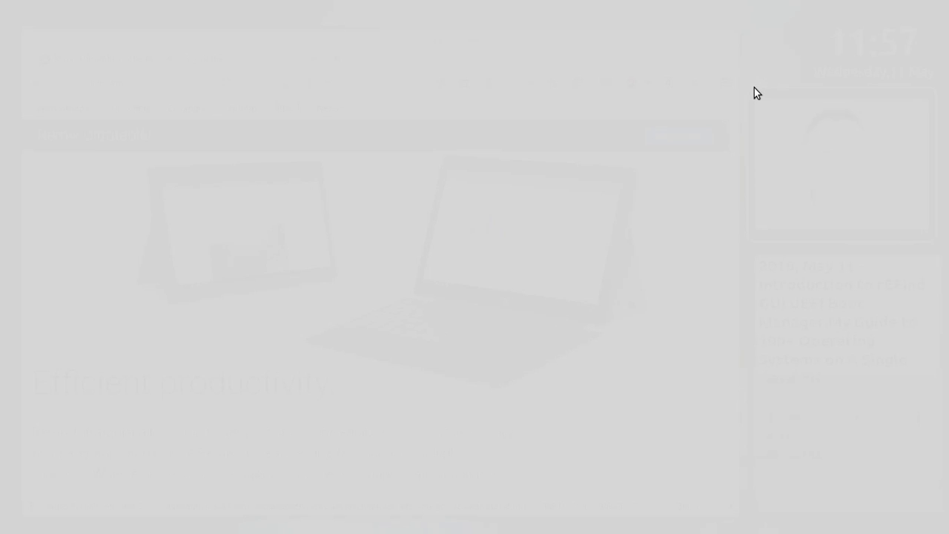
text(16.5)
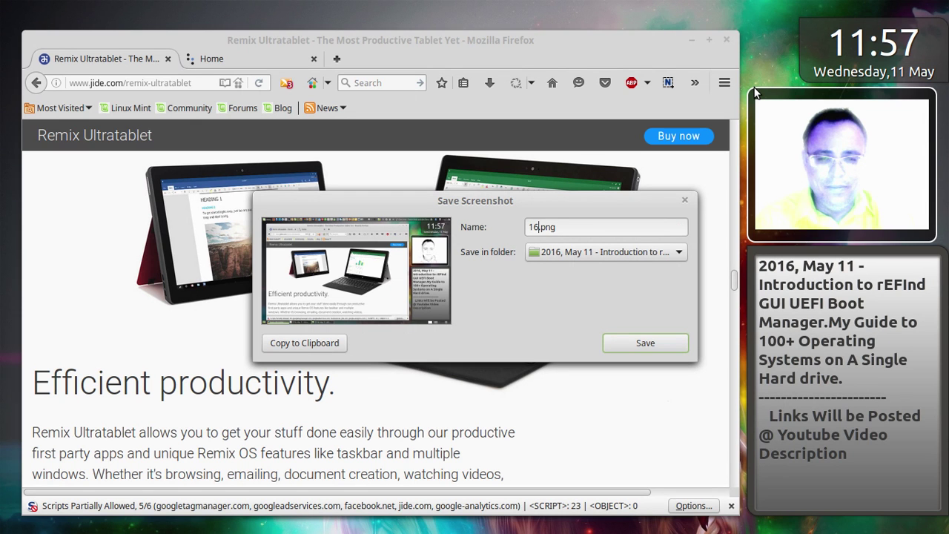
key(Return)
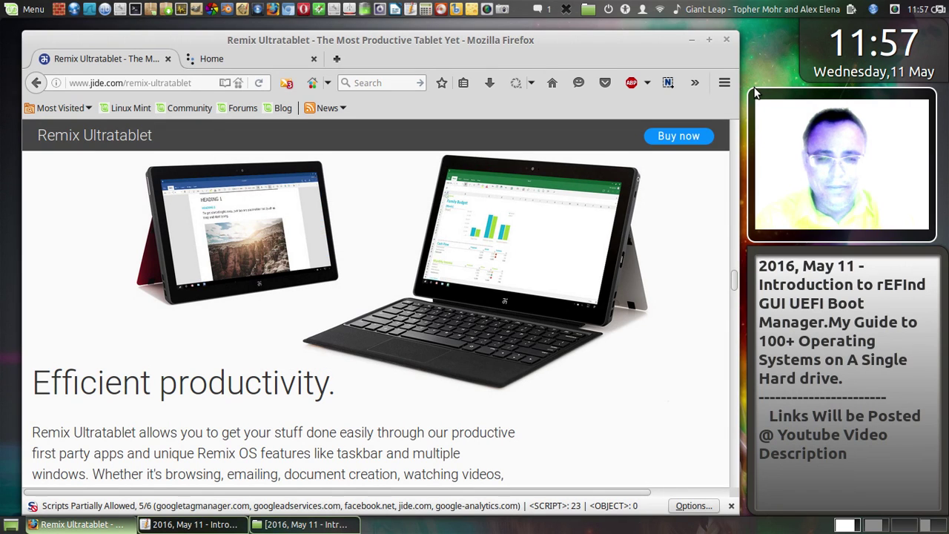
Step: Return to the beginning of the Remix Ultratablet page and open the Remix Mini page
click(737, 142)
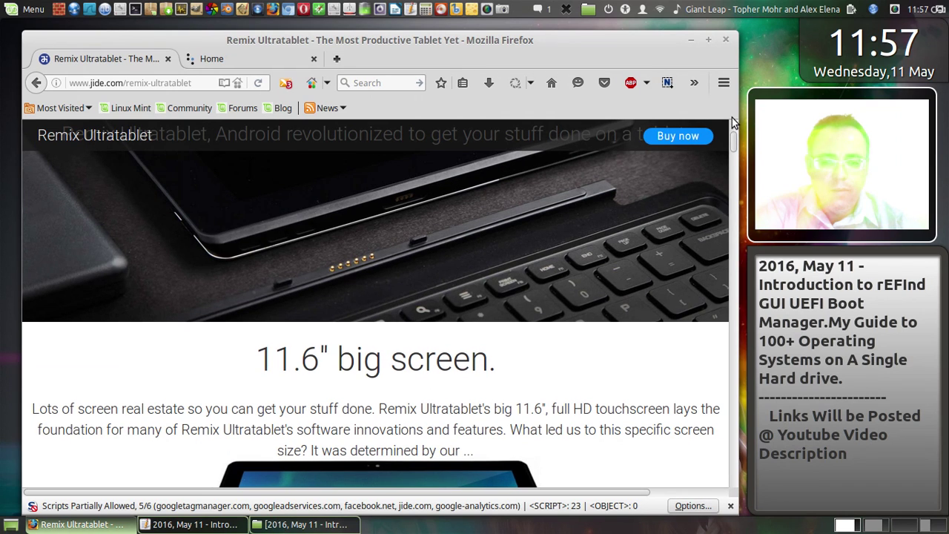
scroll(732, 117, up, 3)
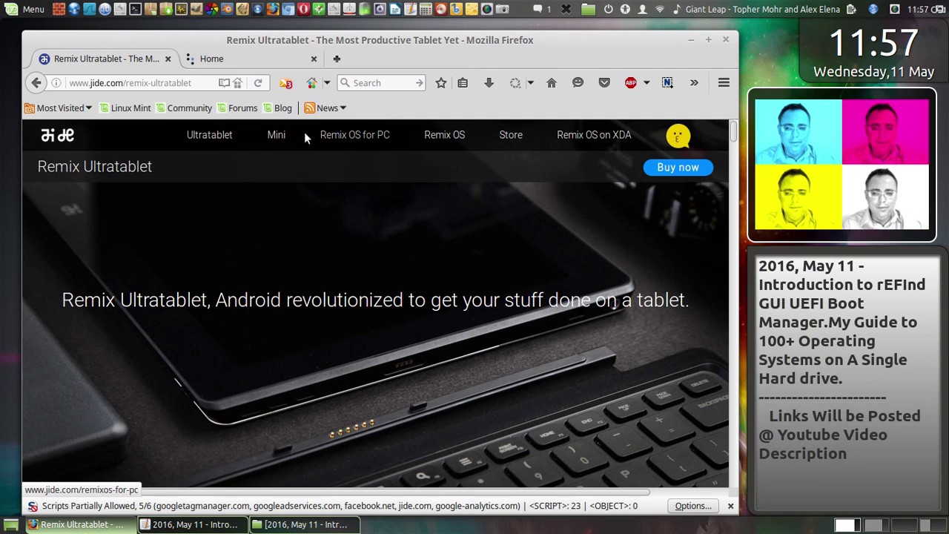
click(274, 135)
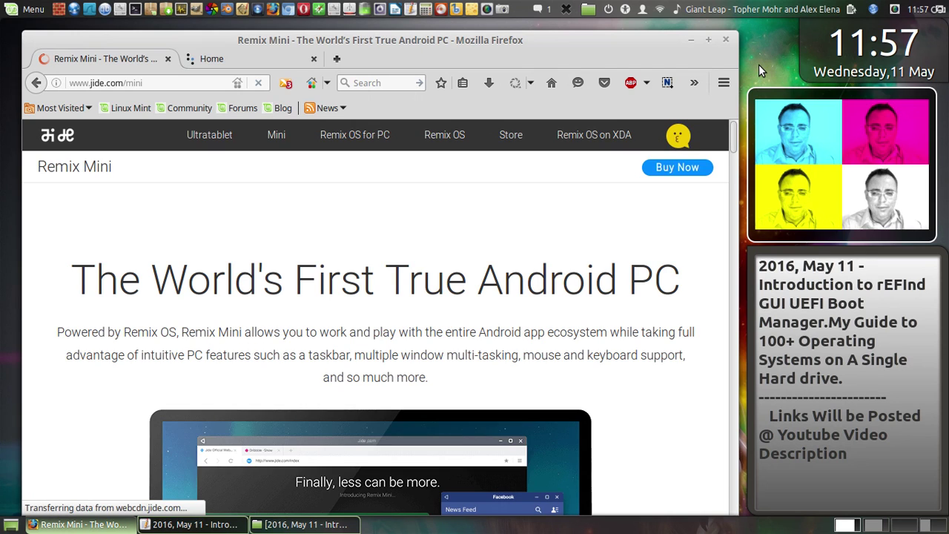
Step: Dismiss the scripts notification, take a whole-screen screenshot of the Remix Mini page's monitor picture and save it as 16.7.png
scroll(725, 212, down, 4)
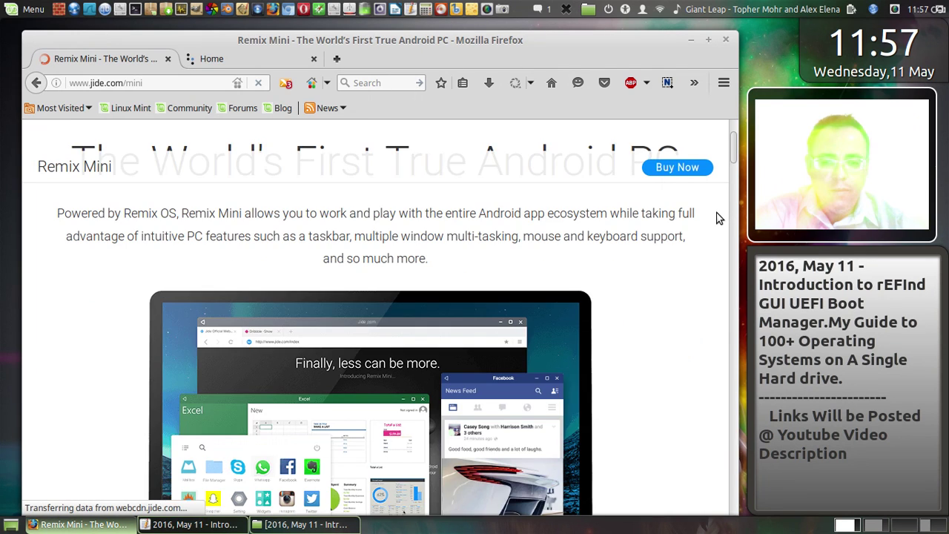
scroll(717, 217, down, 2)
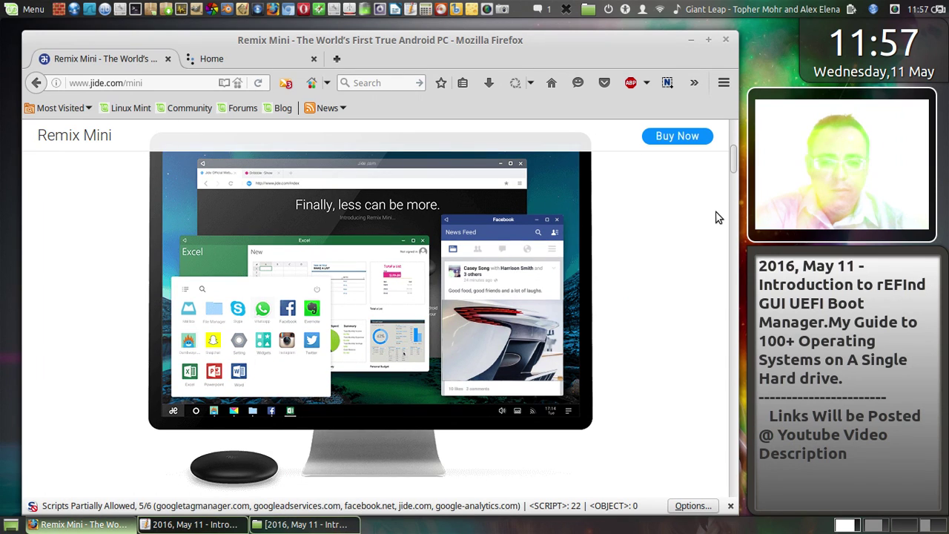
click(730, 506)
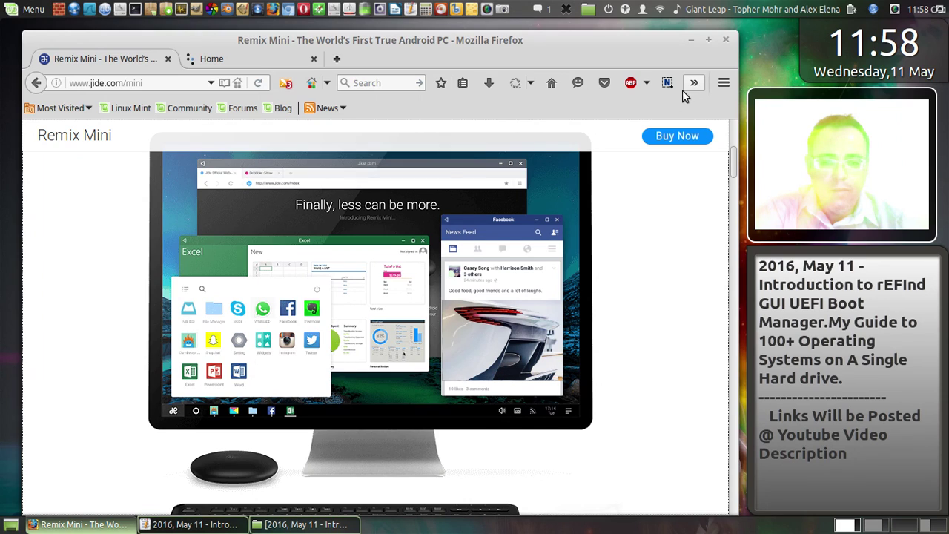
click(500, 10)
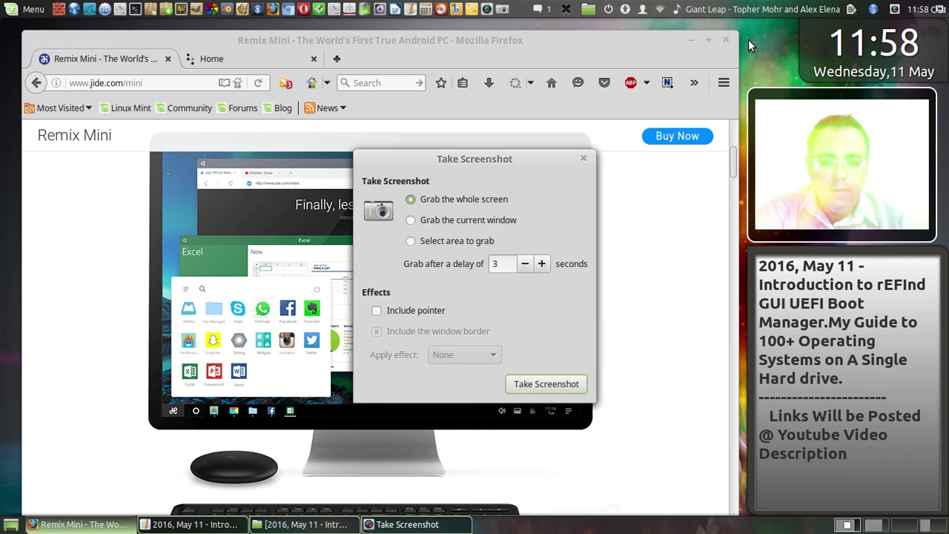
click(557, 385)
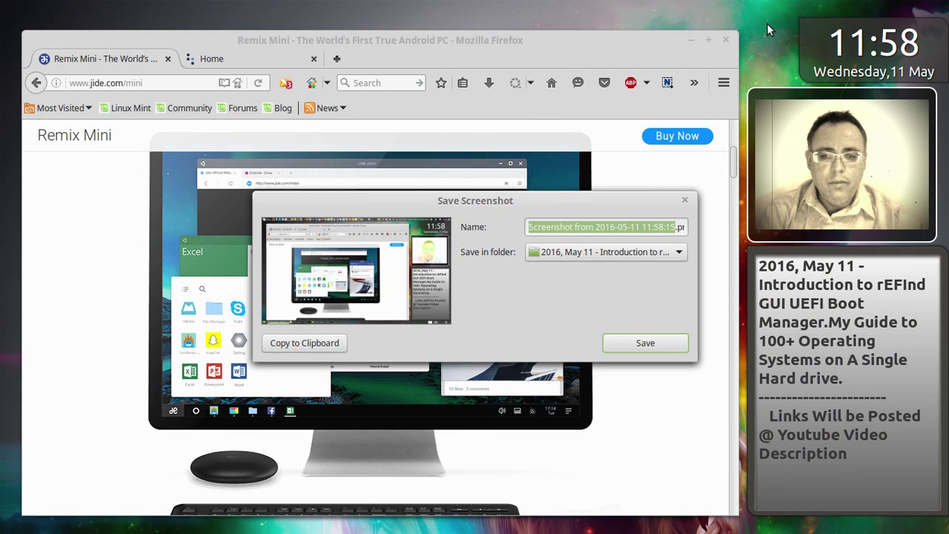
text(16.7.png)
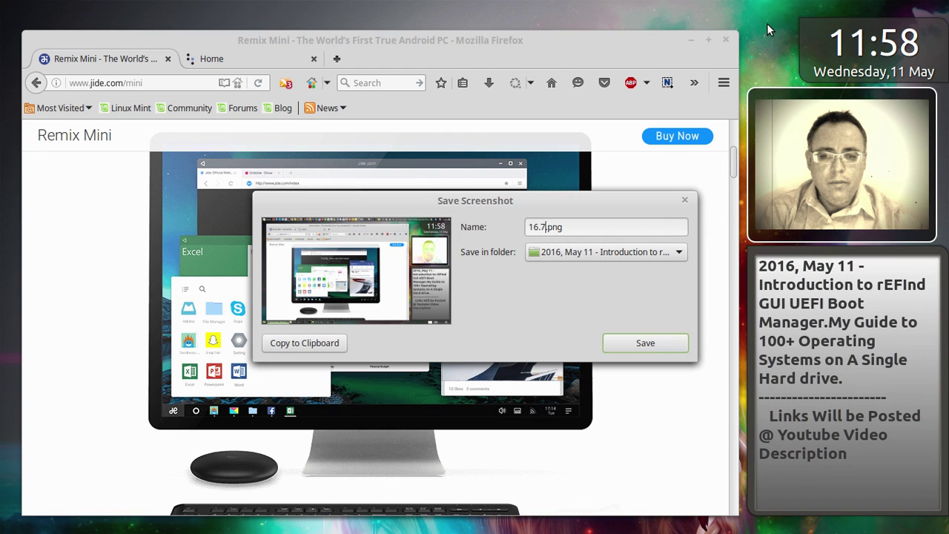
key(Return)
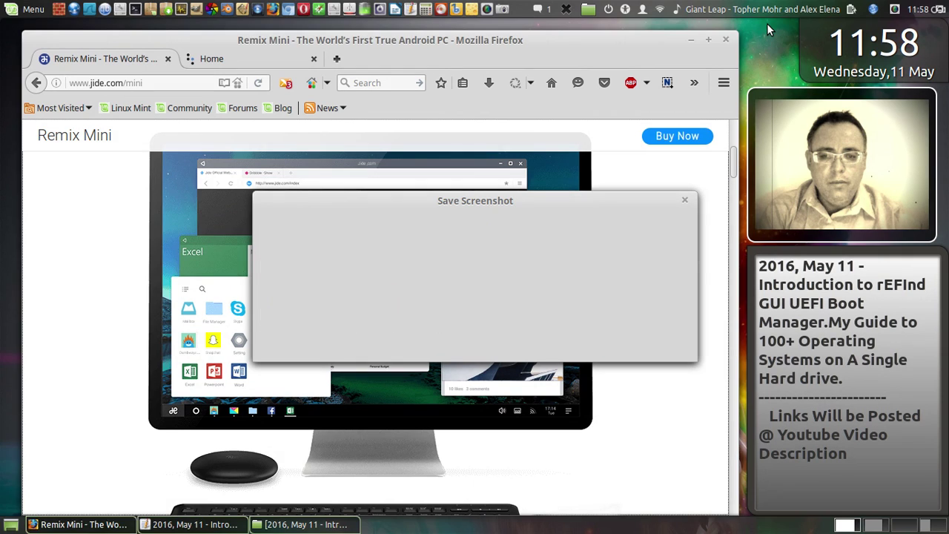
Step: Take a whole-screen screenshot of the Remix Mini page's "Size matters." section and save it as 18.8.png
scroll(673, 275, down, 5)
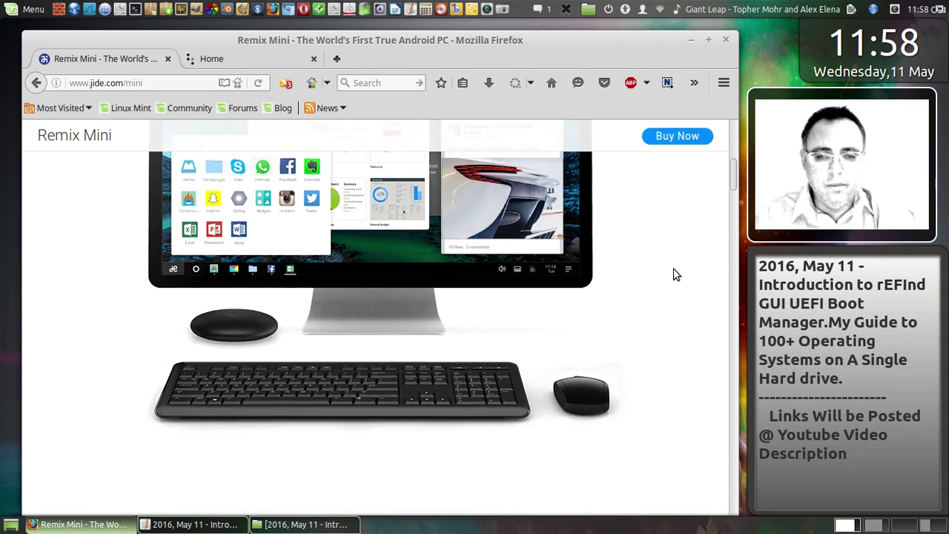
scroll(675, 273, down, 4)
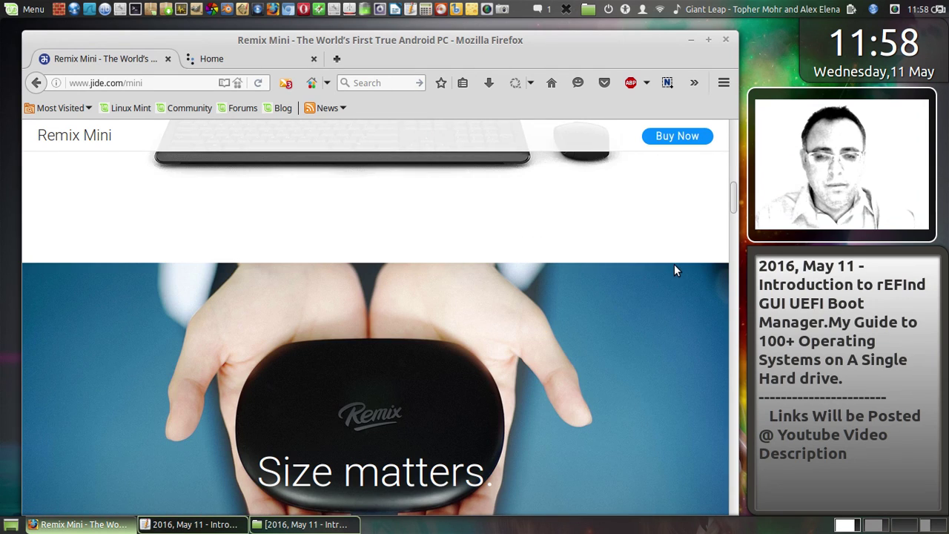
scroll(674, 265, down, 2)
scroll(674, 264, down, 1)
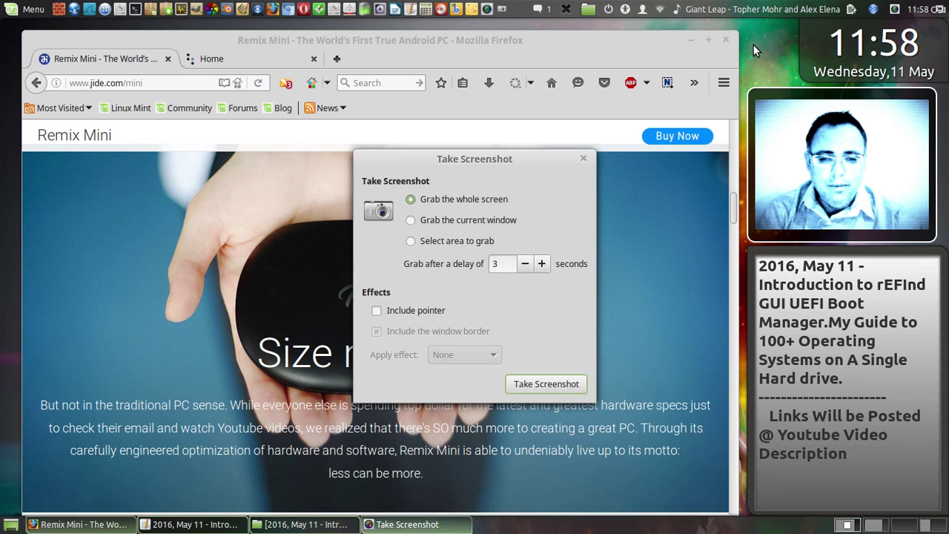
click(563, 382)
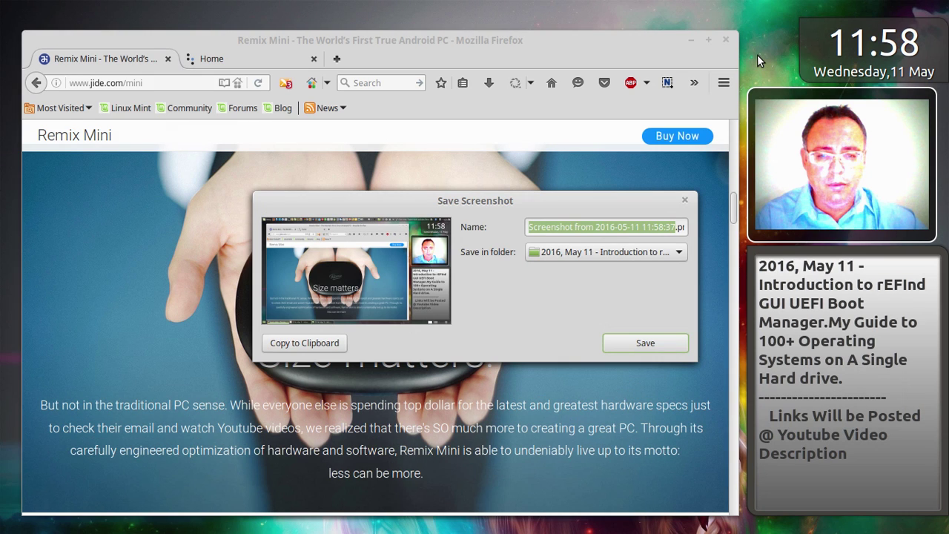
text(18.8)
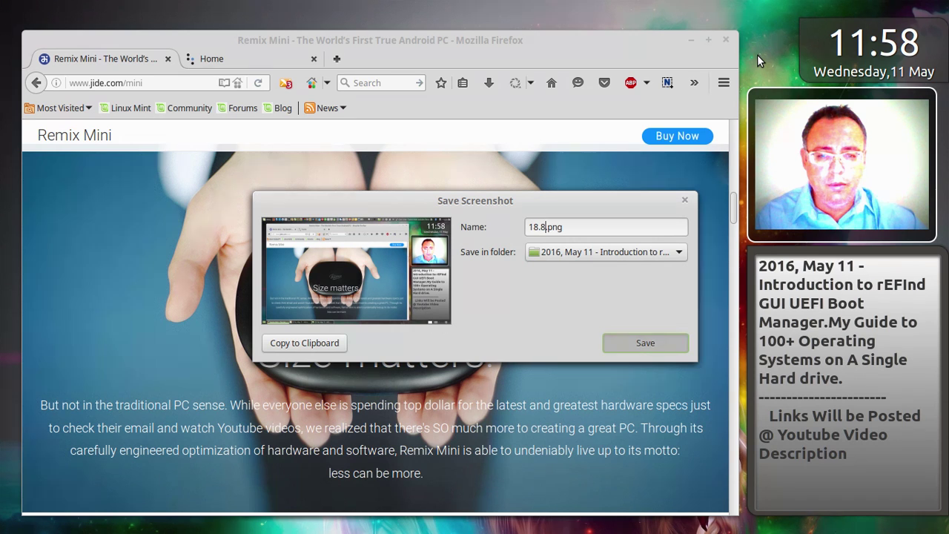
key(Return)
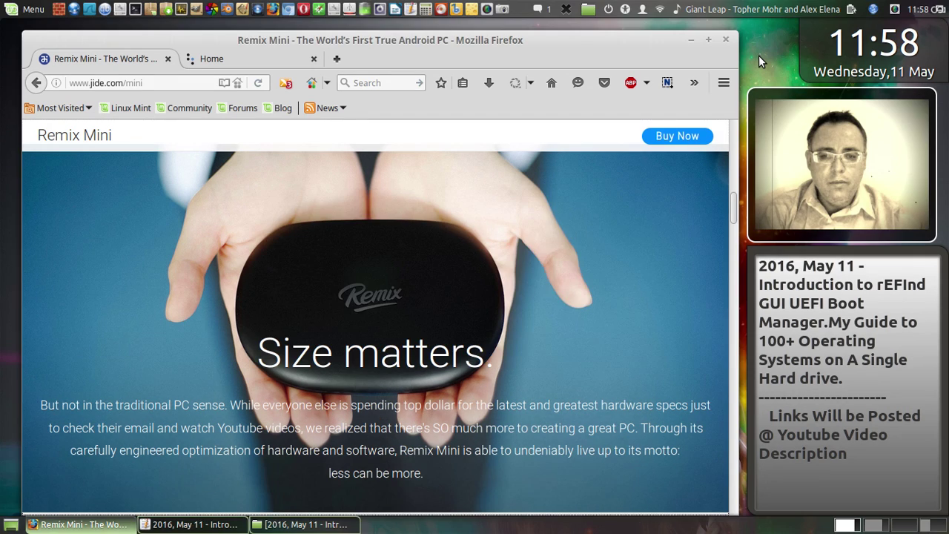
Step: Take a whole-screen screenshot of the monitor, keyboard and mouse picture below the Remix Mini connectivity section and save it as 19.9.png
scroll(666, 294, down, 5)
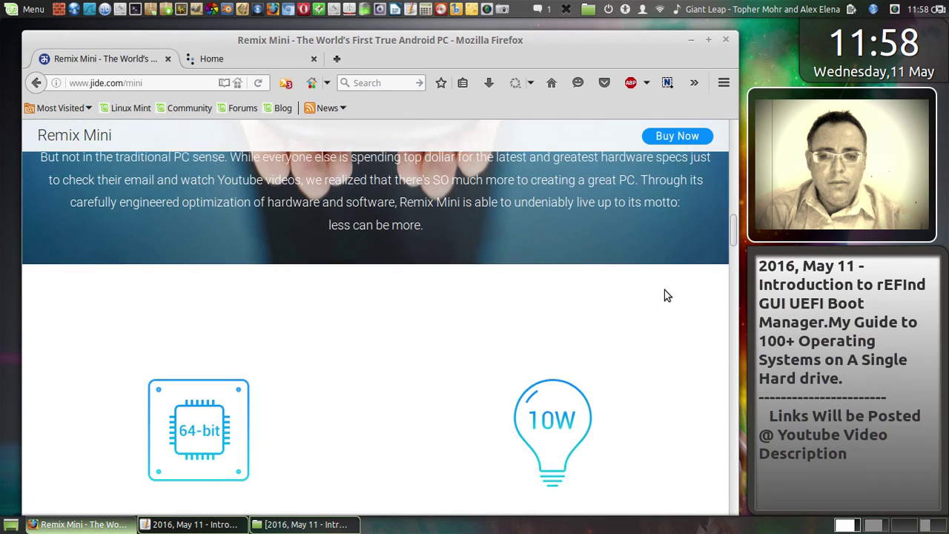
scroll(665, 292, down, 4)
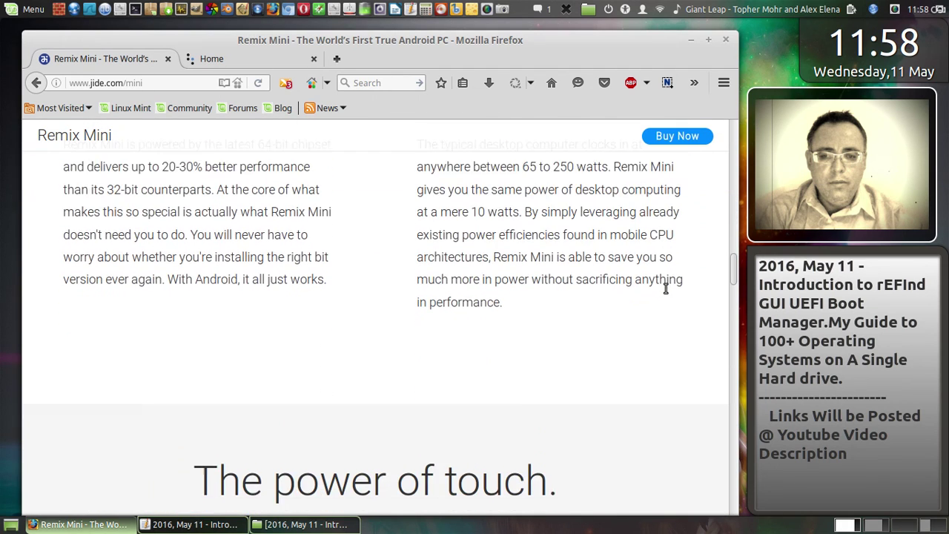
scroll(663, 289, down, 8)
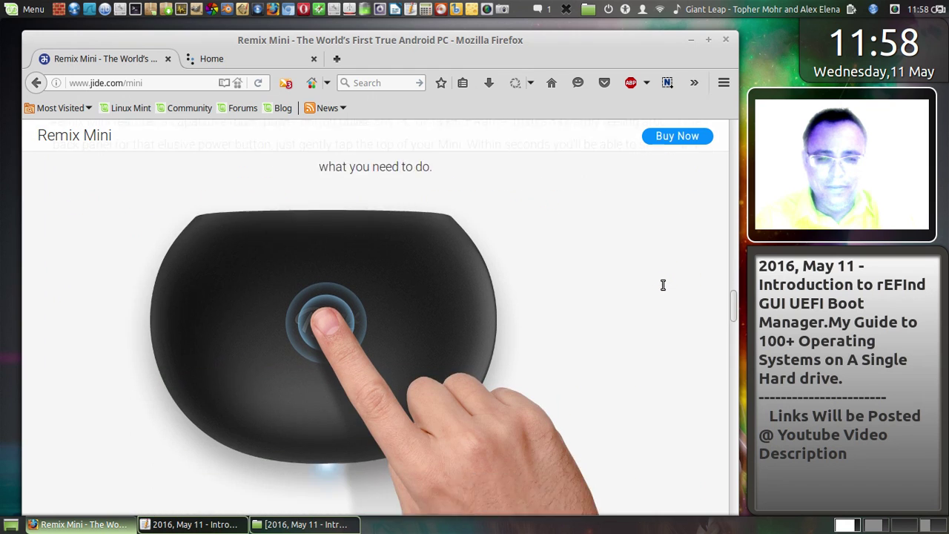
scroll(661, 287, down, 5)
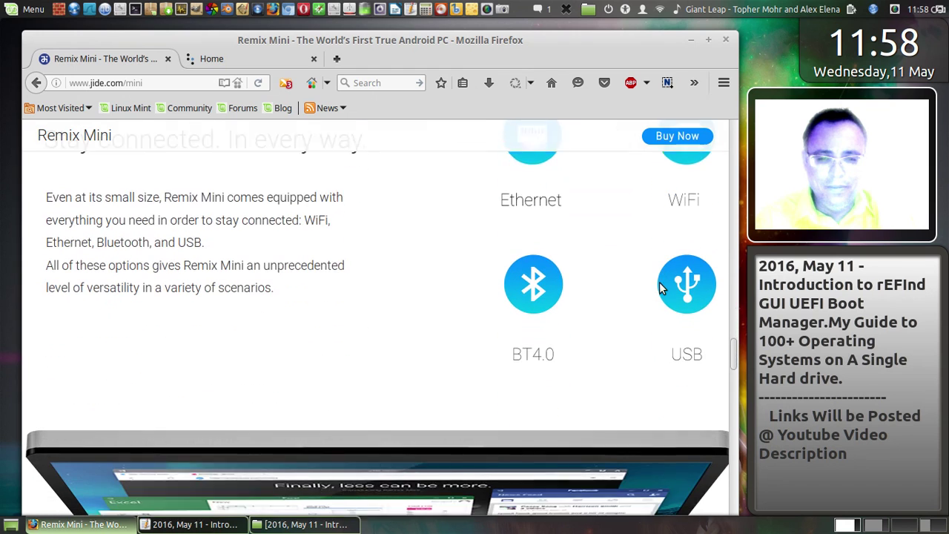
scroll(662, 287, down, 3)
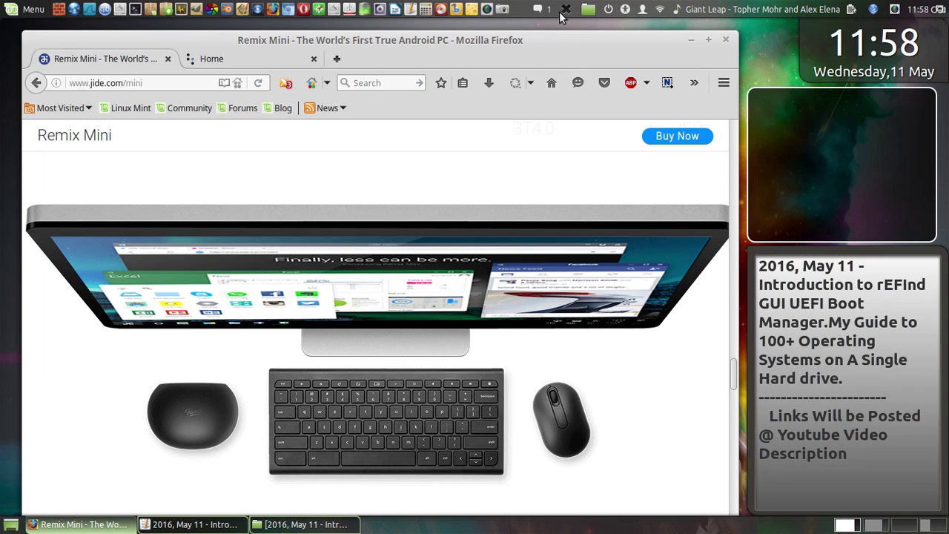
click(502, 9)
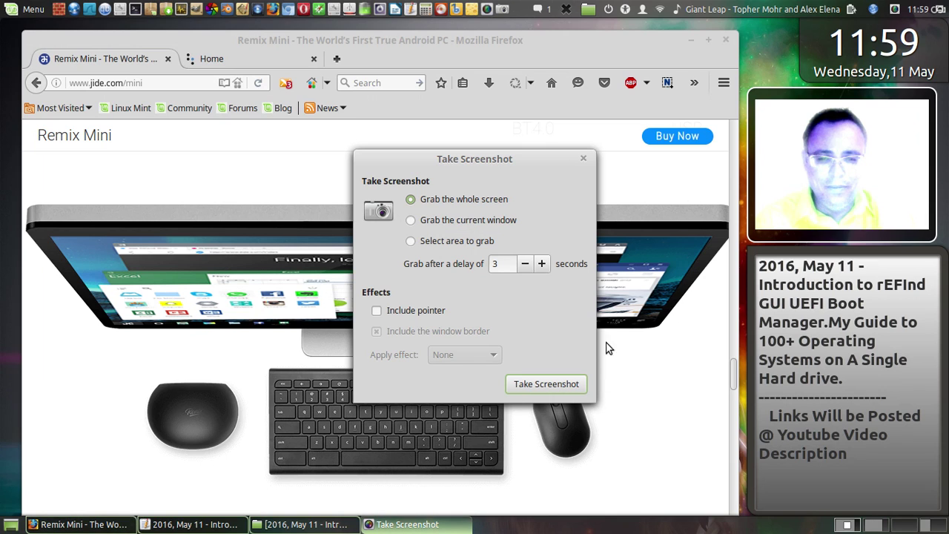
key(Return)
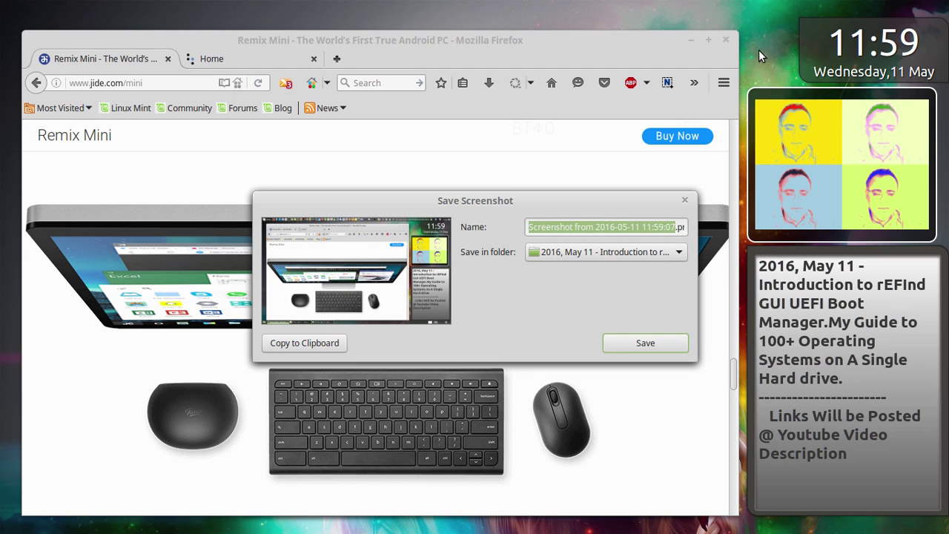
text(19.9.png)
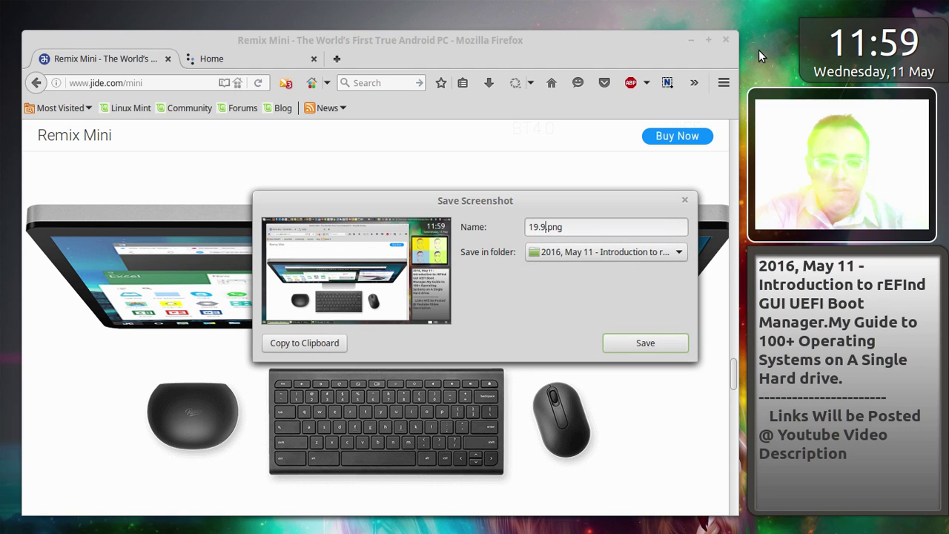
key(Return)
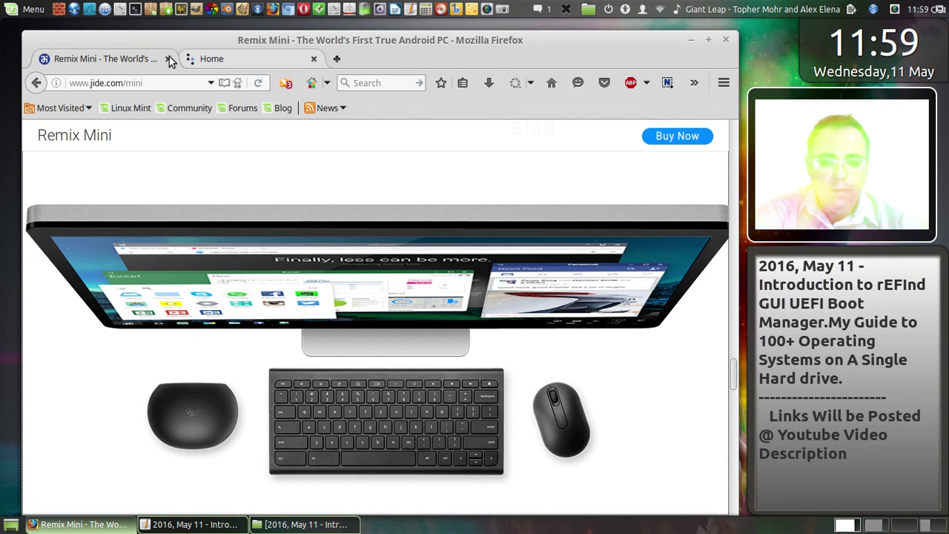
Step: Close the Remix Mini page and maximize the browser window on the D-Wave home page
key(ctrl+w)
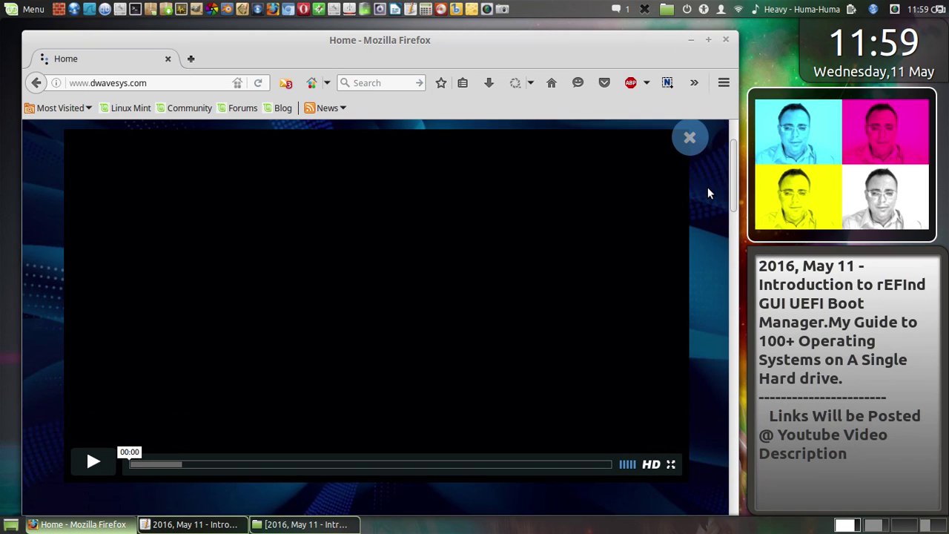
scroll(708, 187, up, 1)
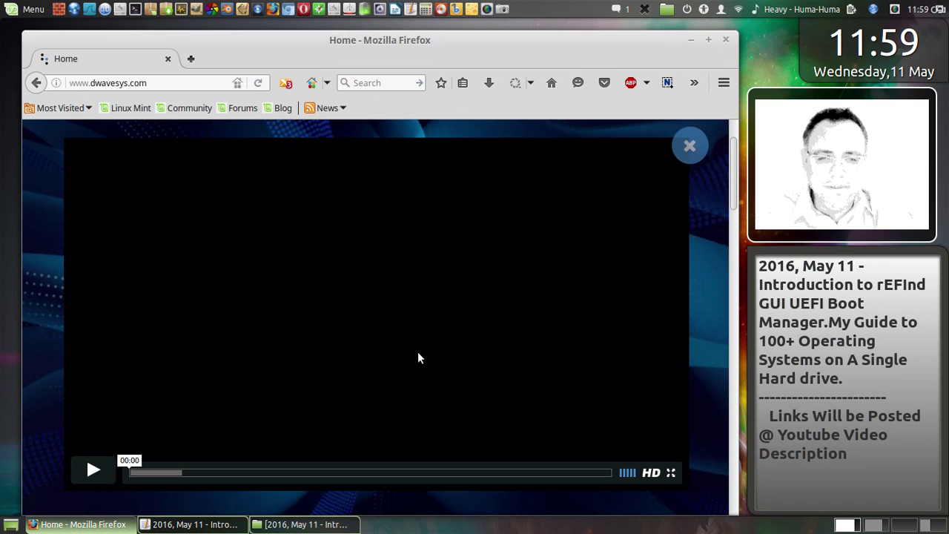
scroll(590, 342, down, 5)
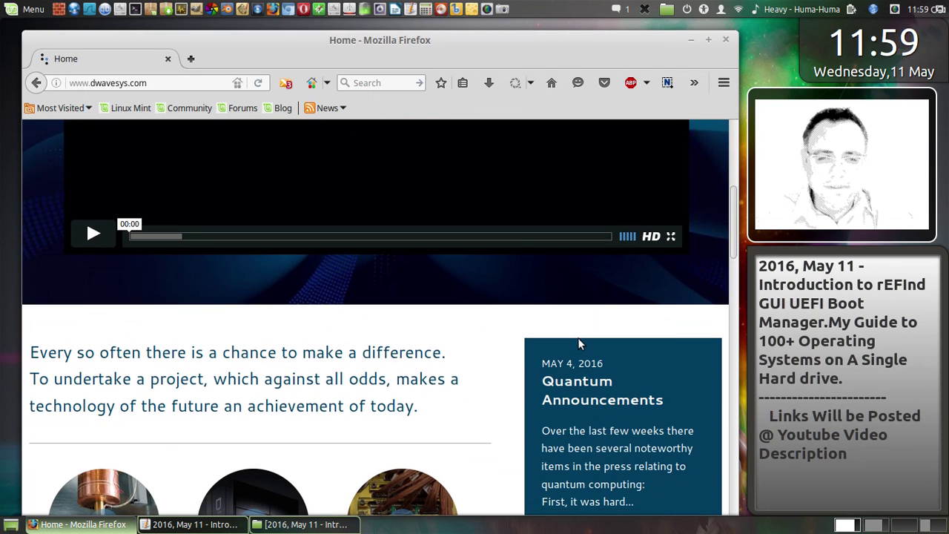
scroll(618, 271, down, 2)
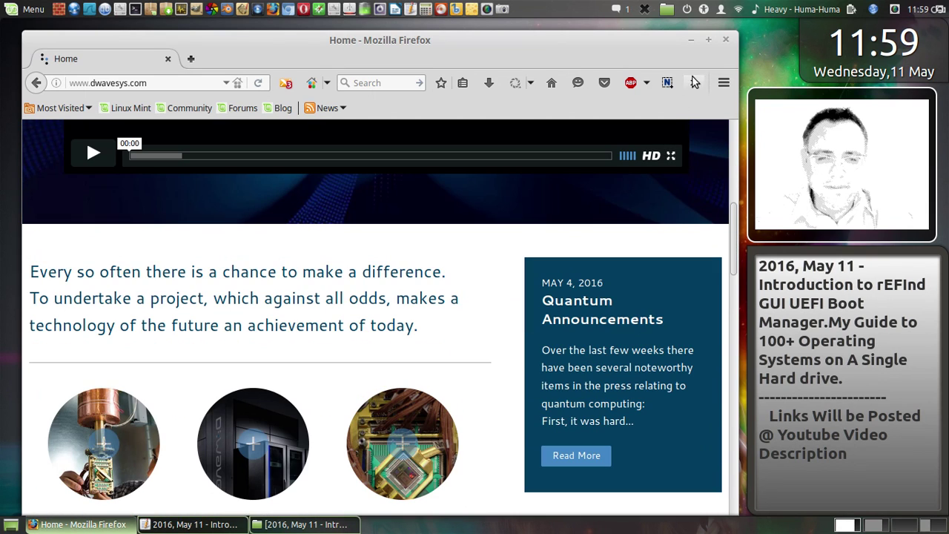
click(708, 42)
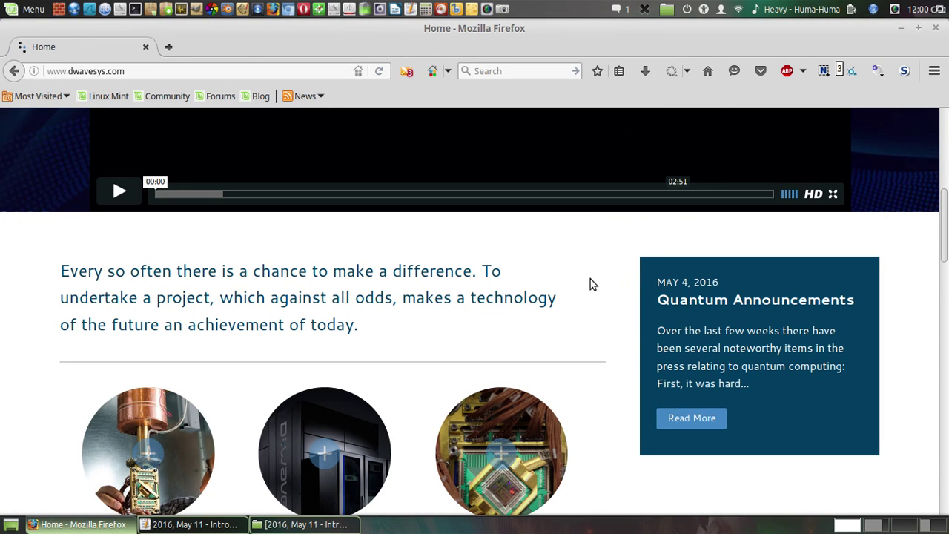
Step: Look through the D-Wave home page's topic pictures, Latest News articles and footer, and return to the topic pictures
scroll(590, 279, down, 2)
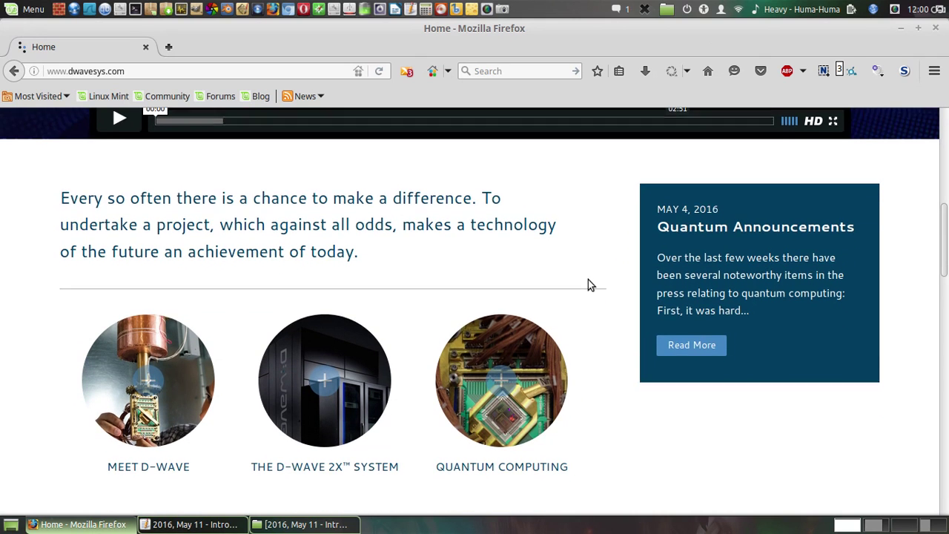
scroll(586, 285, down, 1)
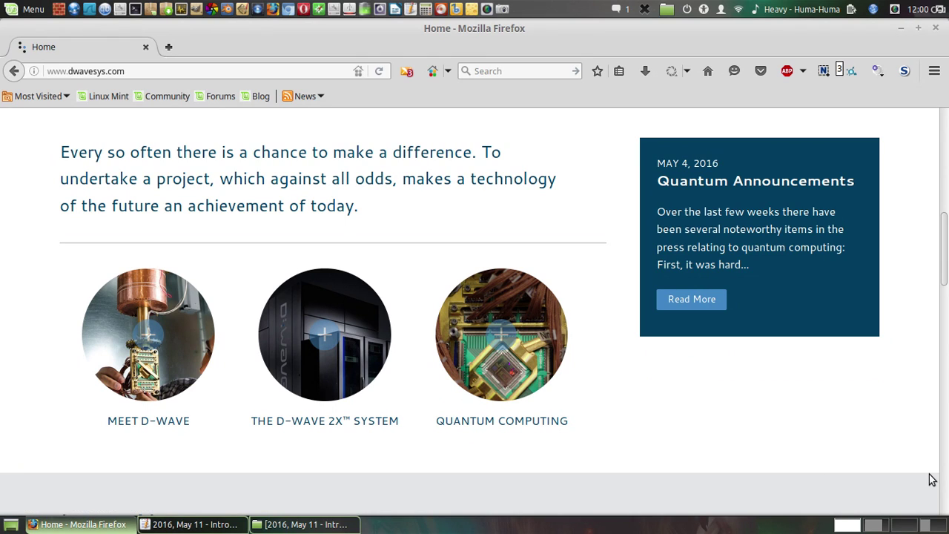
scroll(929, 479, down, 3)
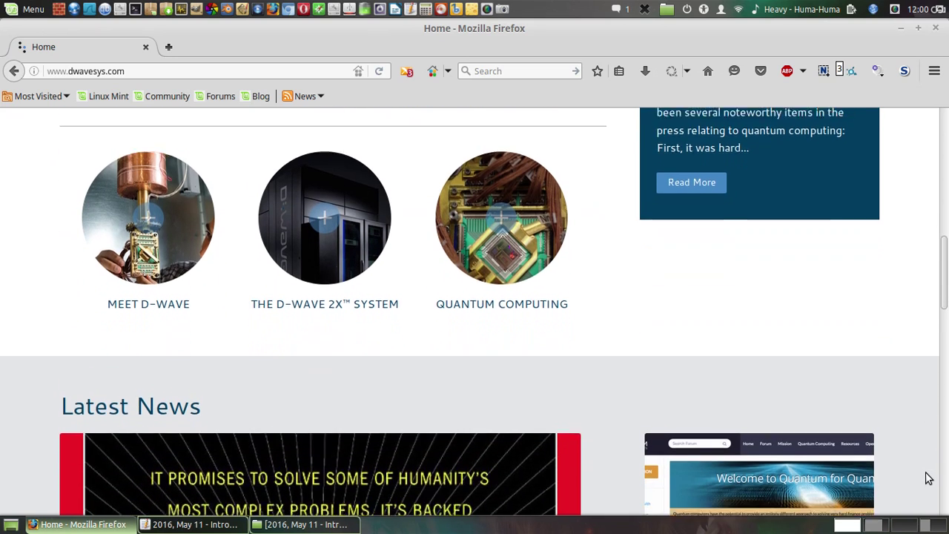
scroll(930, 479, down, 5)
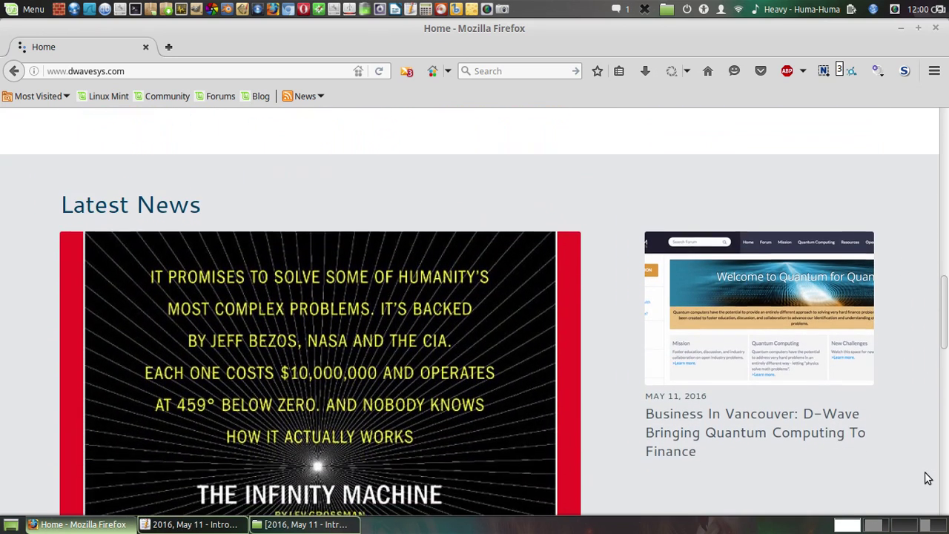
scroll(927, 479, down, 2)
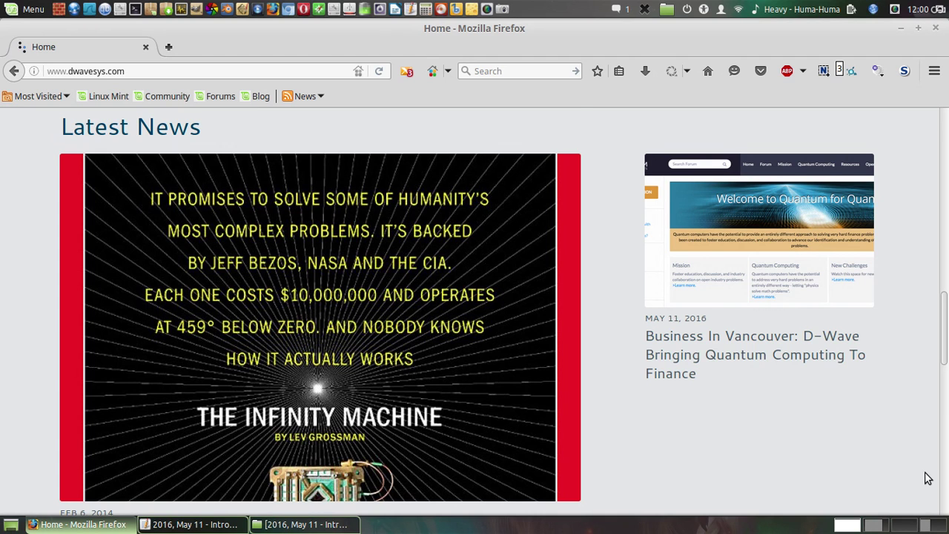
scroll(926, 478, down, 4)
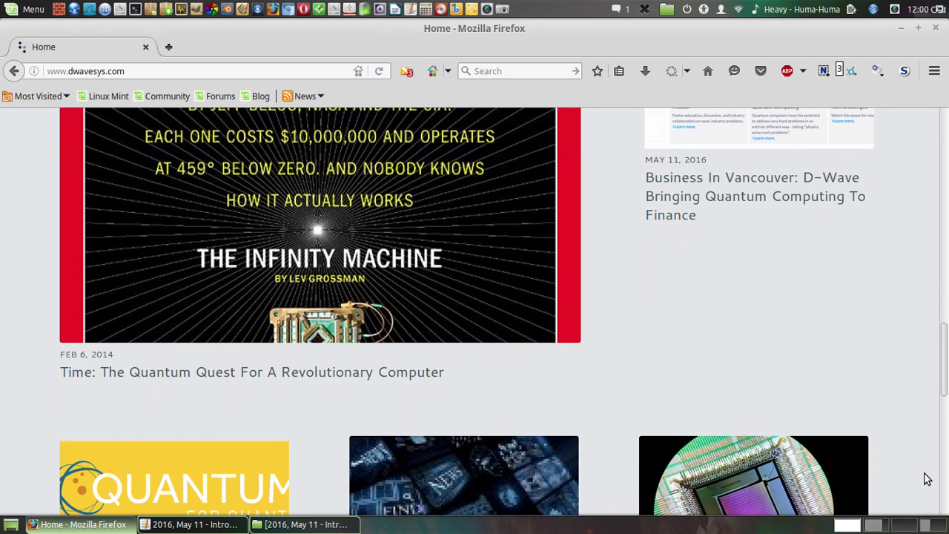
scroll(927, 479, down, 5)
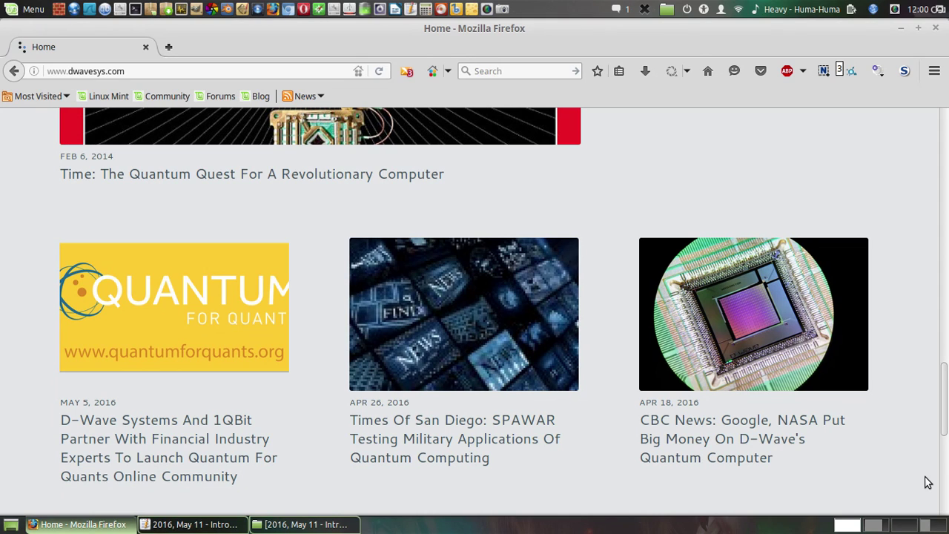
scroll(927, 482, down, 4)
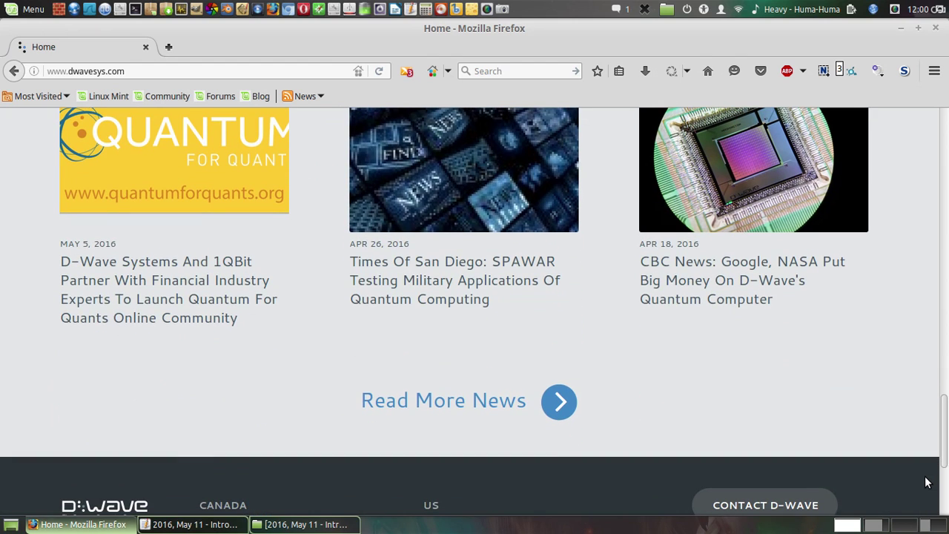
scroll(926, 482, down, 2)
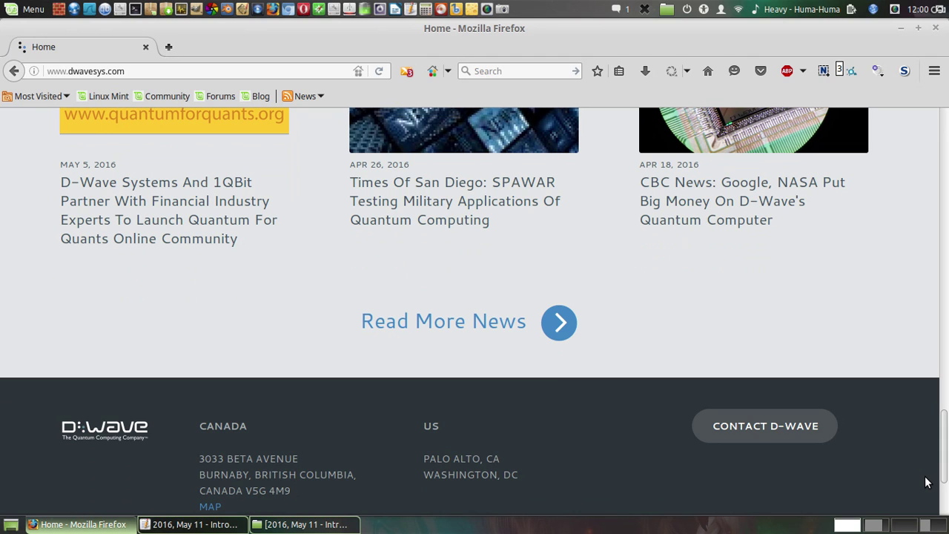
scroll(927, 481, down, 1)
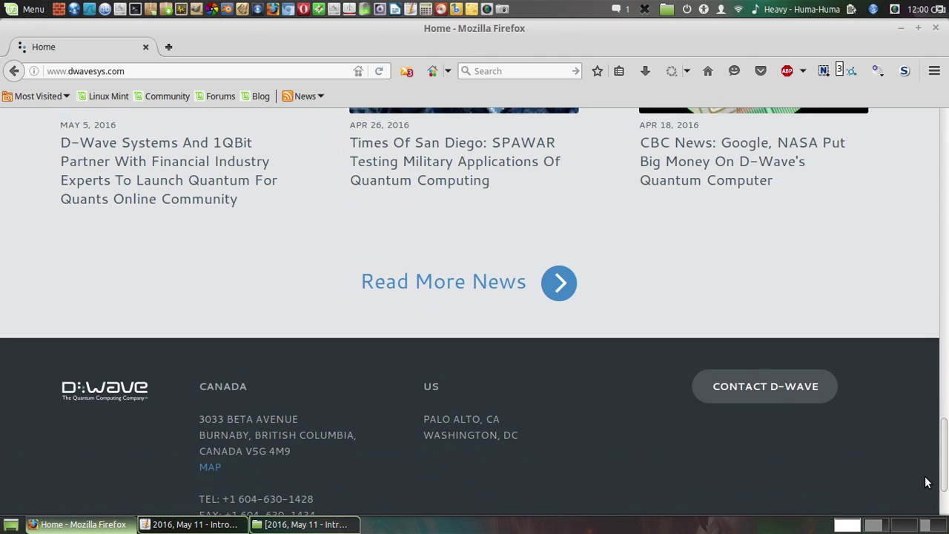
scroll(926, 482, down, 3)
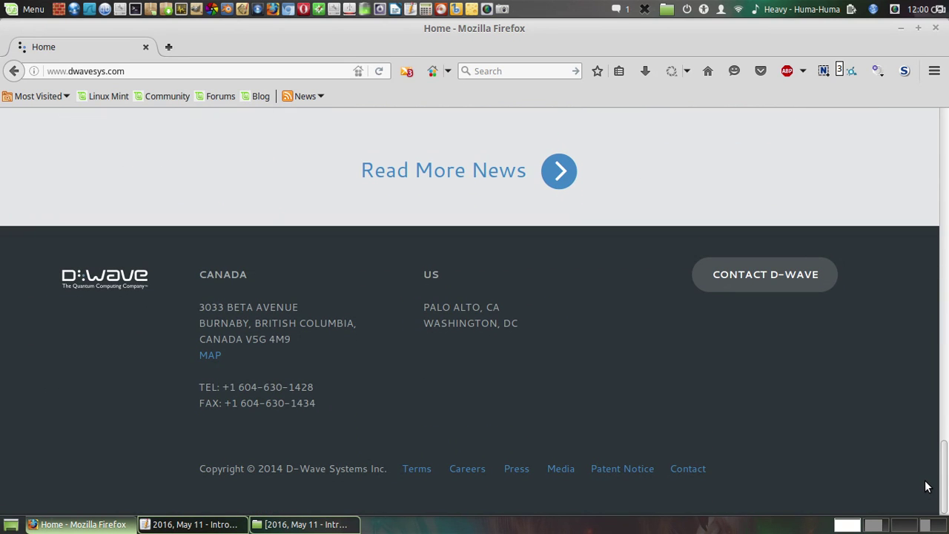
scroll(926, 486, up, 10)
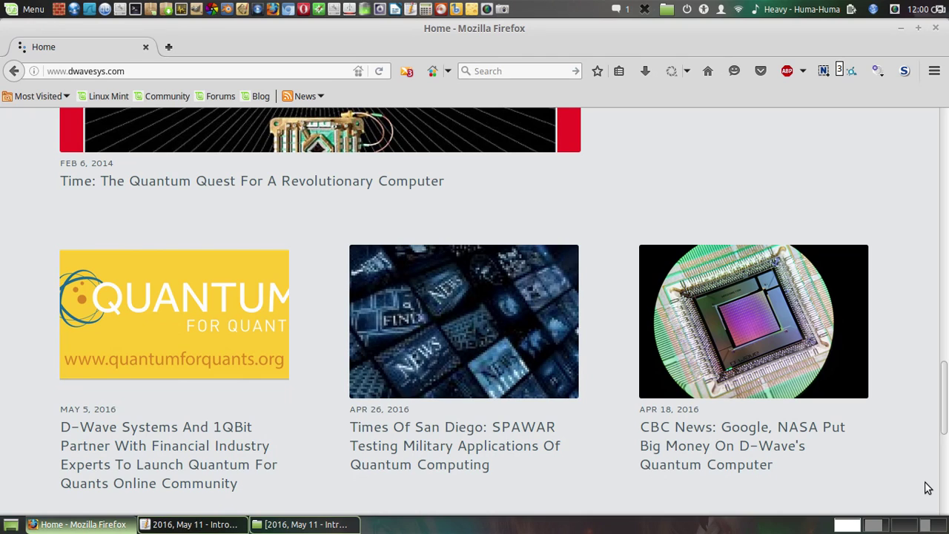
scroll(927, 487, up, 4)
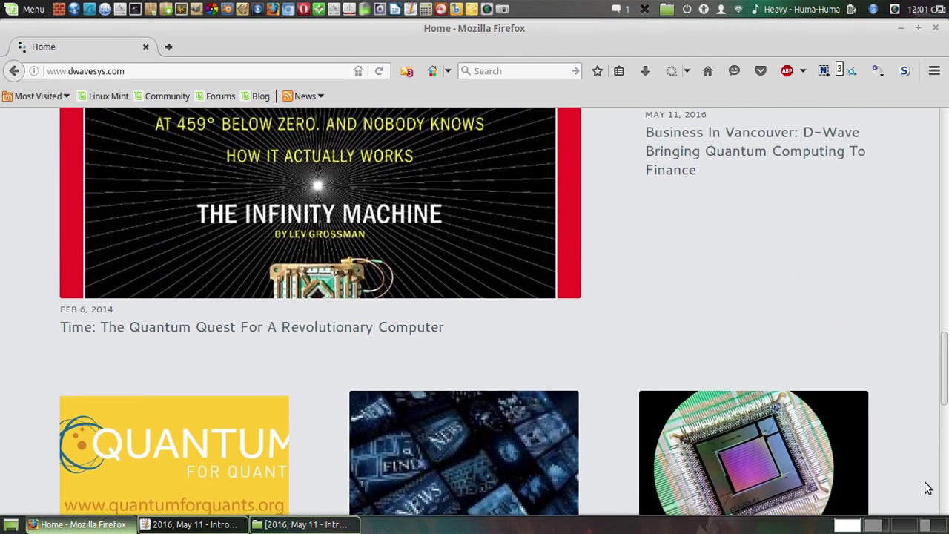
scroll(926, 488, up, 8)
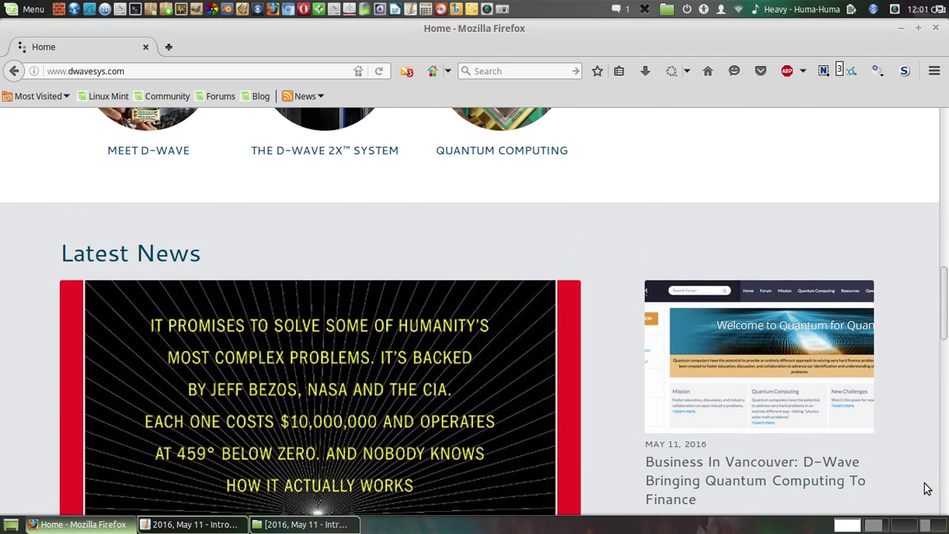
scroll(925, 489, up, 12)
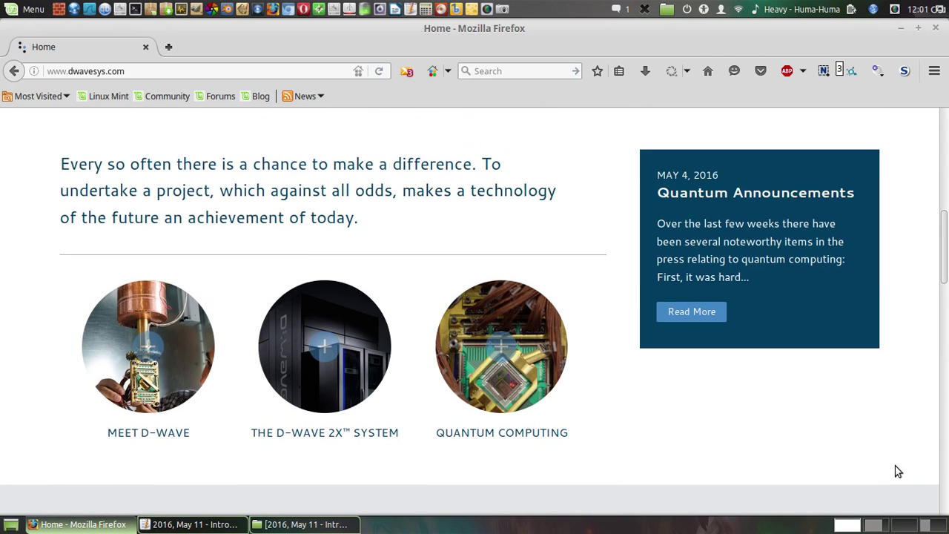
Step: Pause the Banshee music and watch the D-Wave home page video with the browser in full screen, then leave full screen
scroll(896, 459, up, 3)
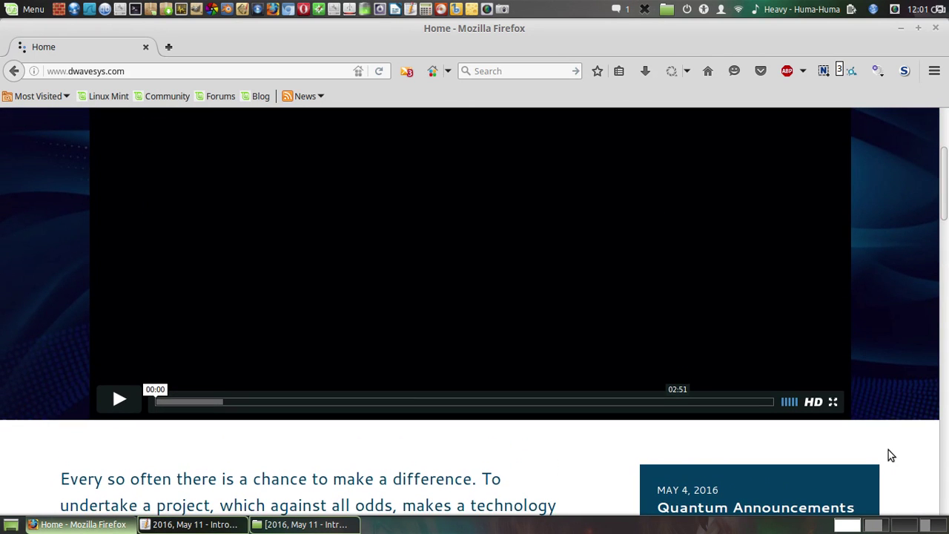
scroll(890, 455, up, 3)
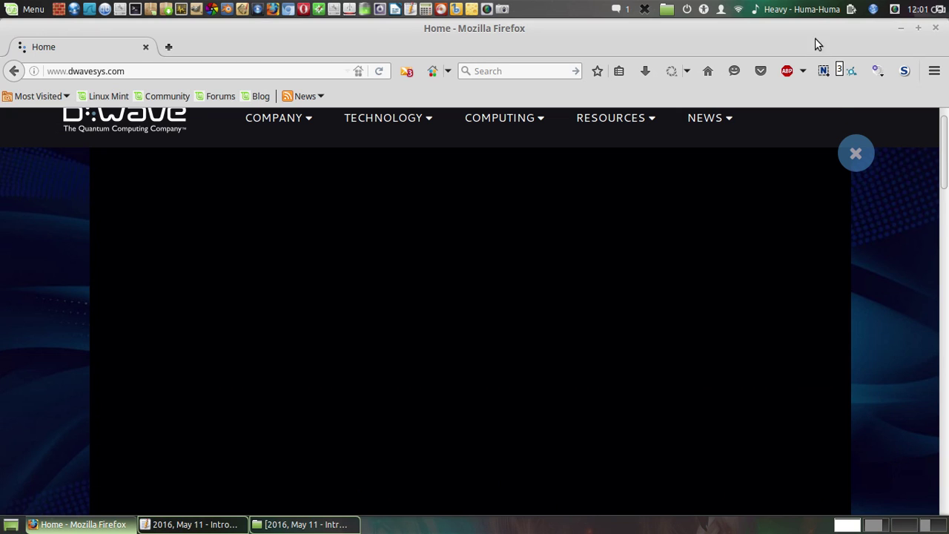
click(810, 12)
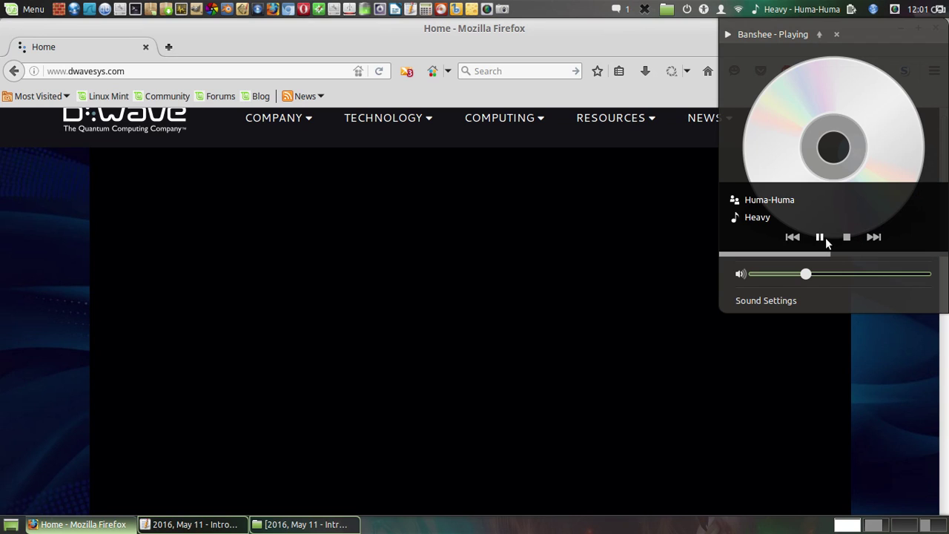
click(648, 48)
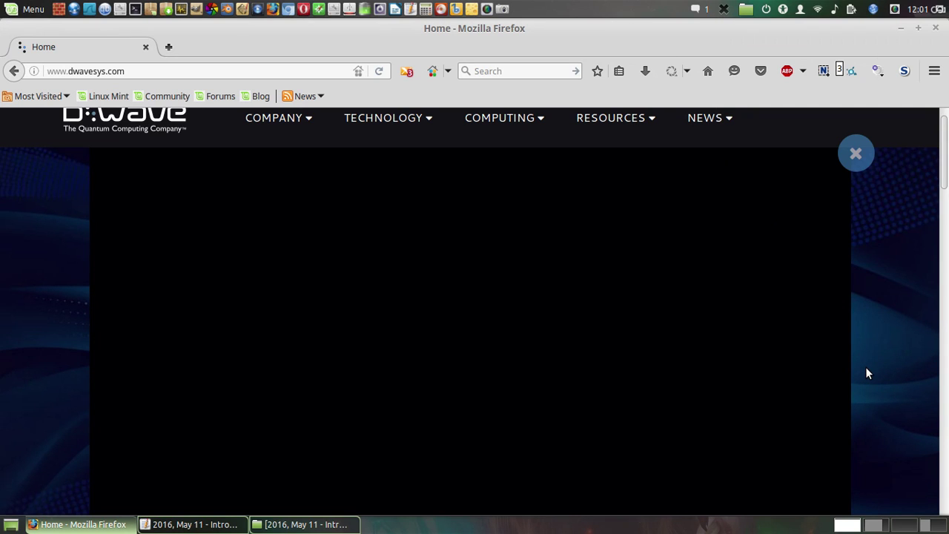
key(F11)
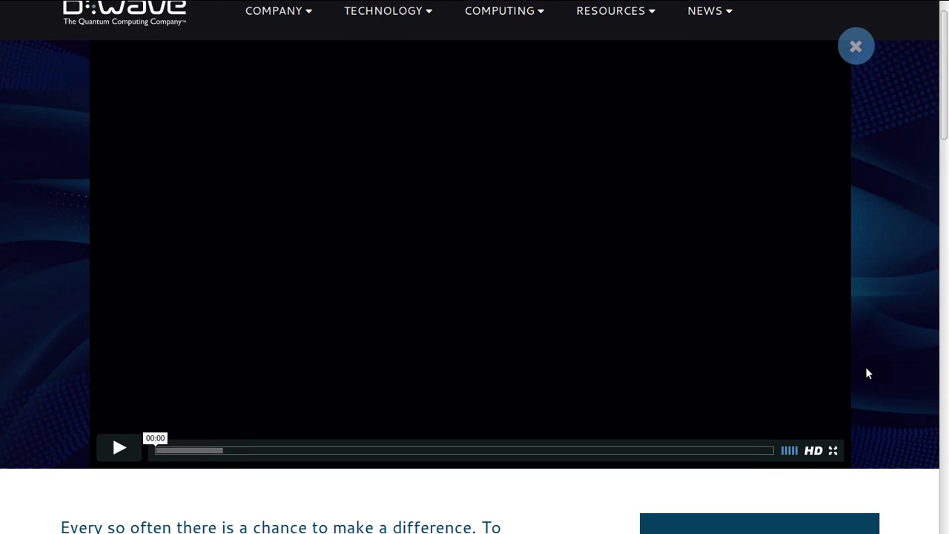
scroll(369, 359, up, 1)
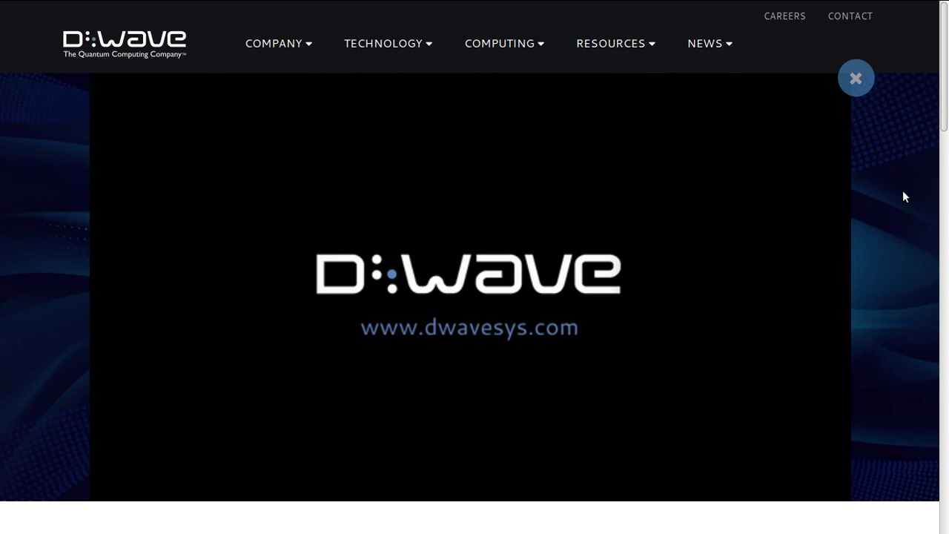
key(F11)
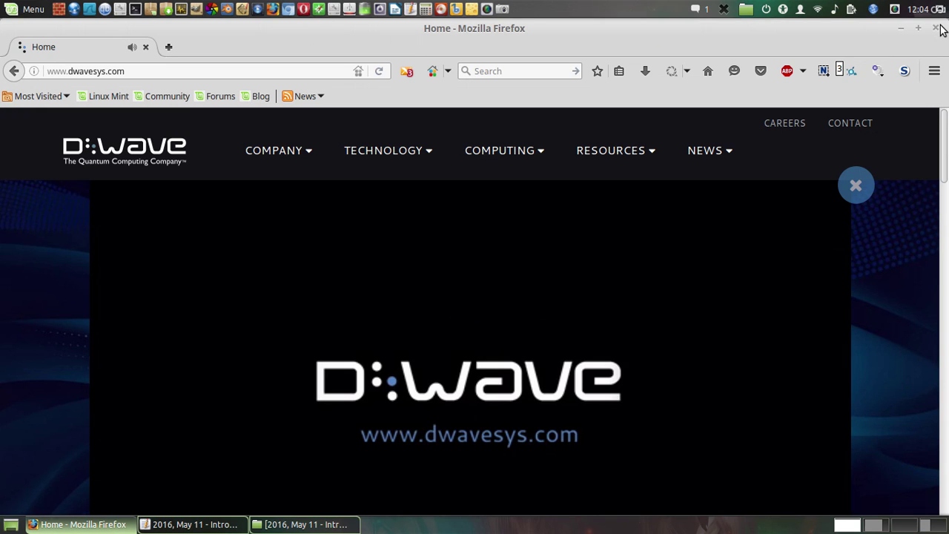
Step: Return to the D-Wave page from the window overview and resume the Banshee music
key(ctrl+alt+Down)
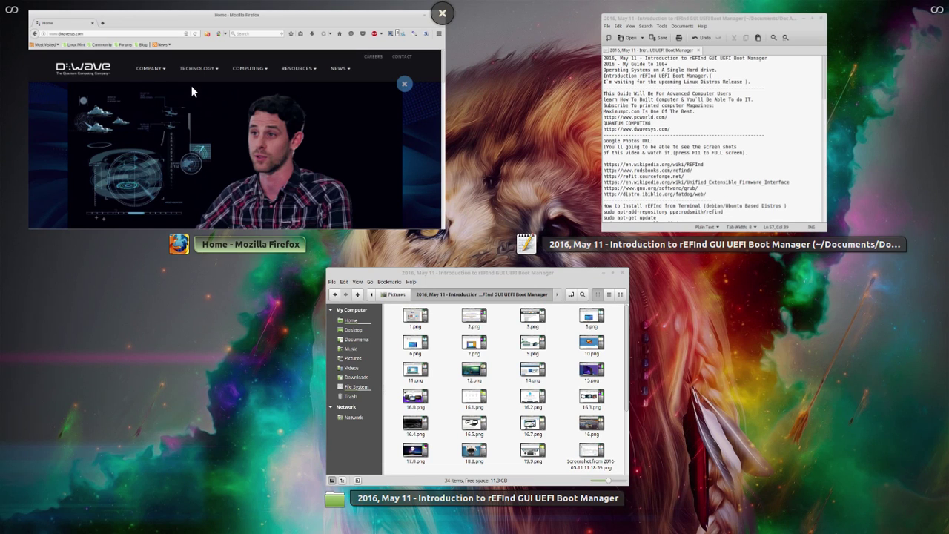
click(281, 91)
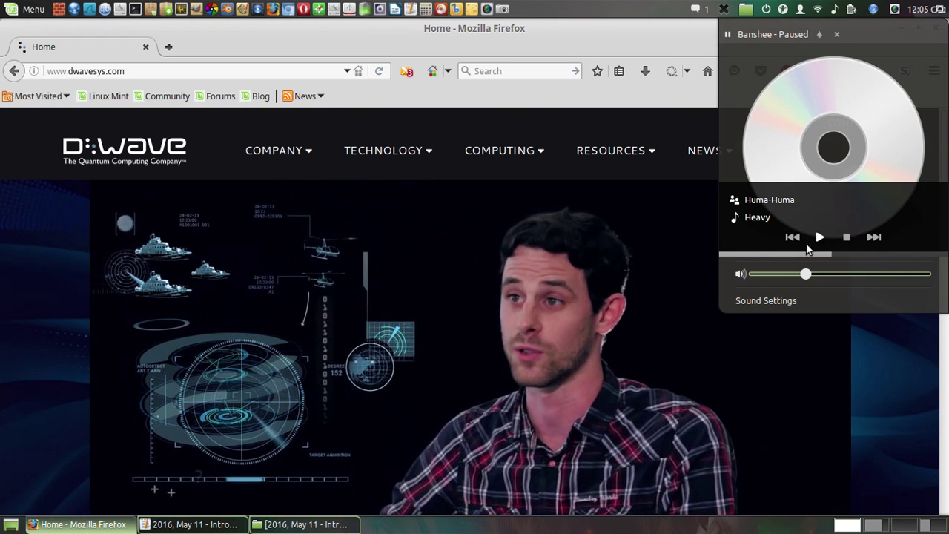
key(XF86AudioPlay)
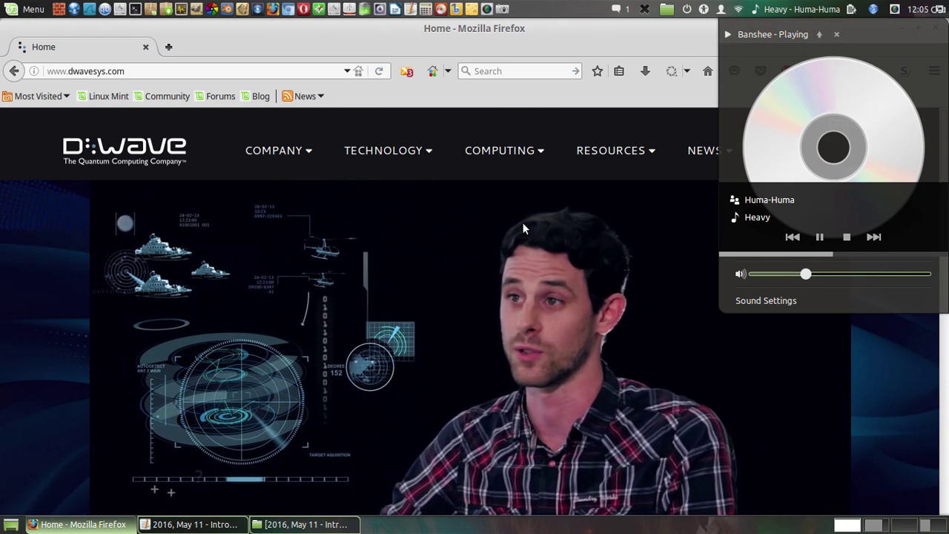
click(437, 37)
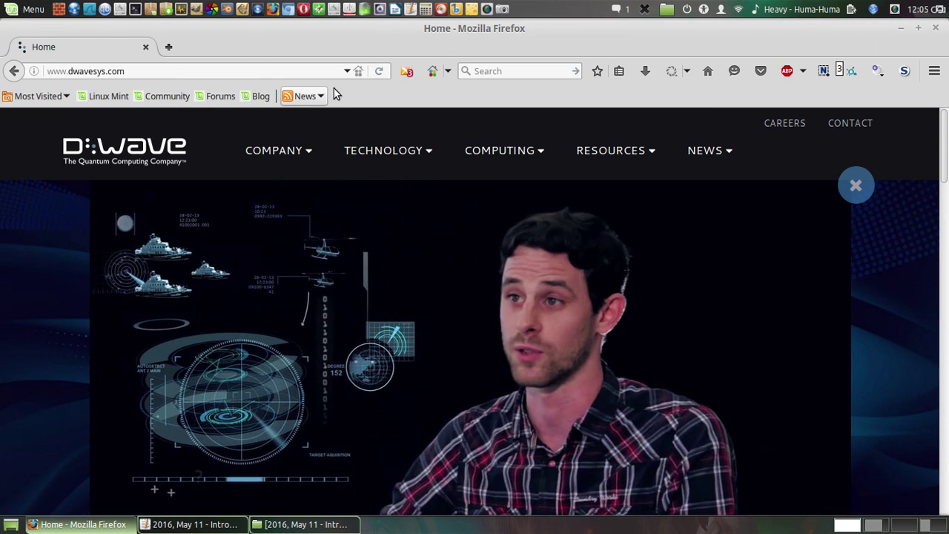
Step: Load the FVD Speed Dial page, copy the title line "2016, May 11 - Introduction to rEFInd GUI UEFI Boot Manager" from the text document and minimize the editor
click(429, 72)
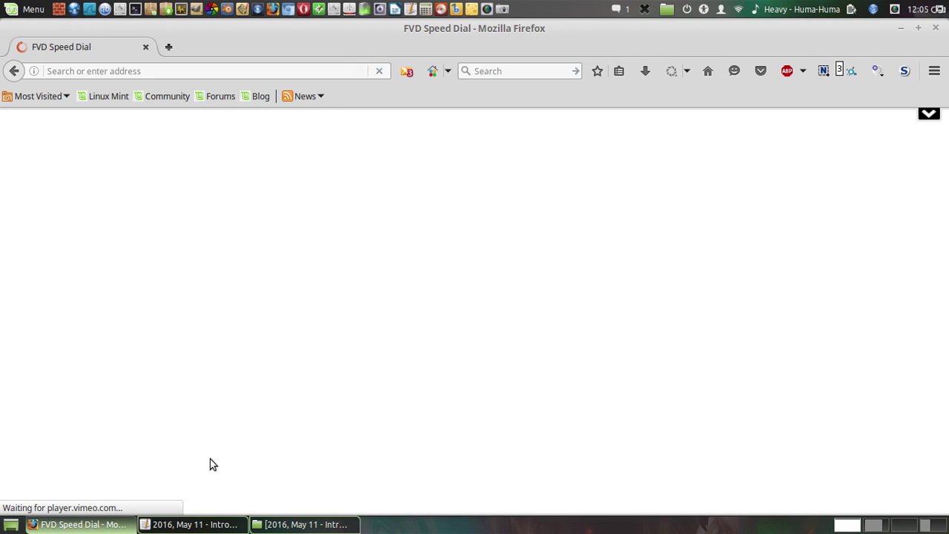
click(195, 525)
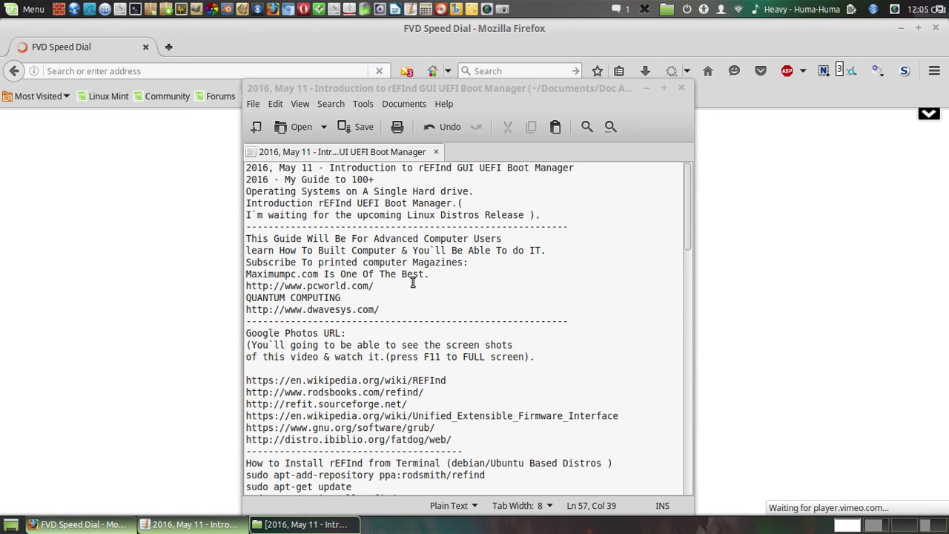
drag(580, 172, 245, 168)
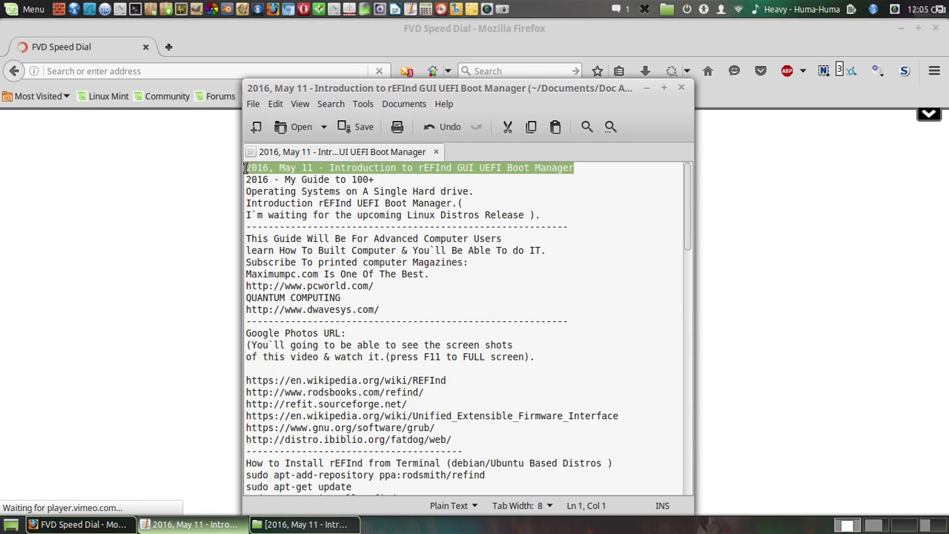
right_click(264, 170)
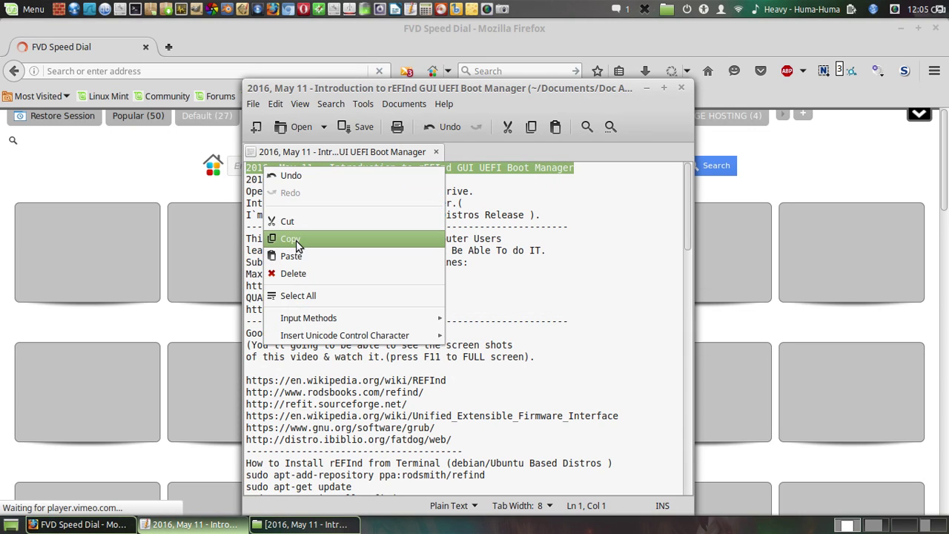
click(423, 238)
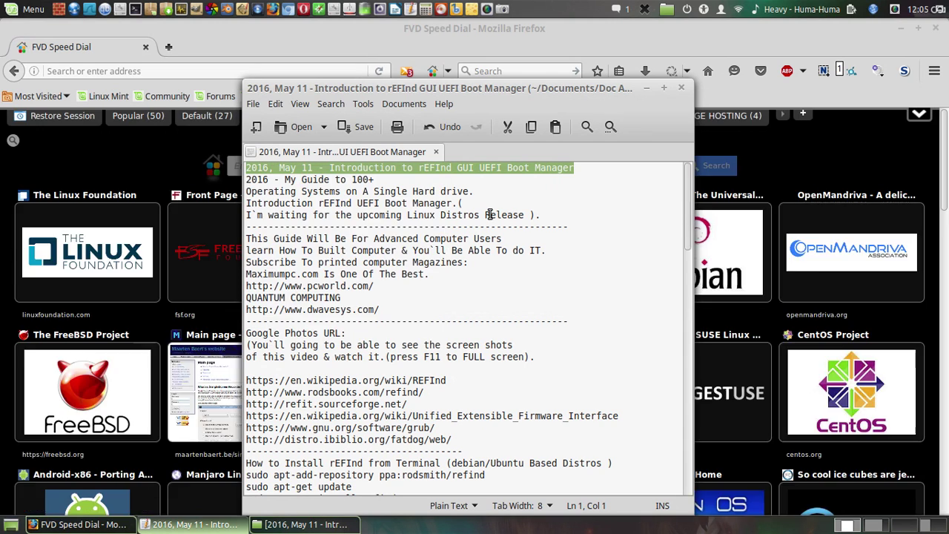
click(645, 90)
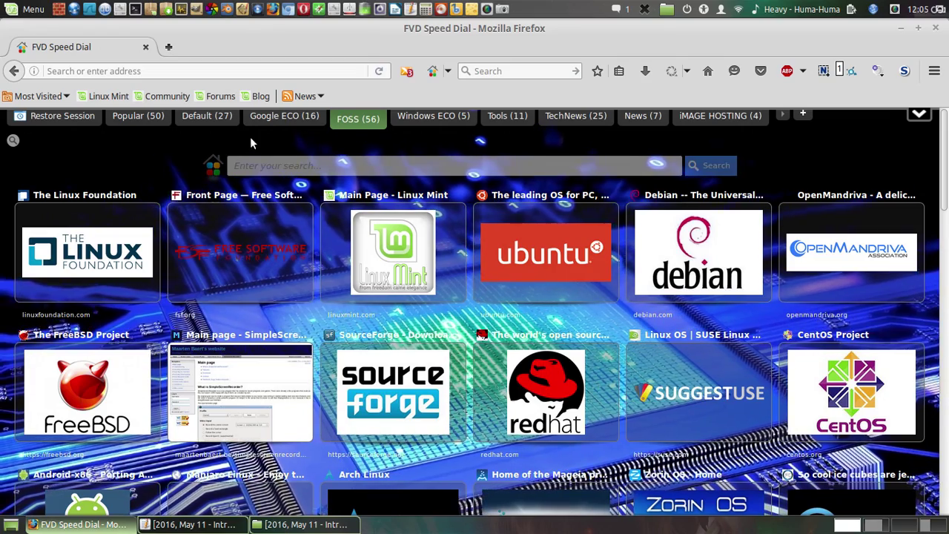
Step: Open Google Photos from the Google ECO speed dial group and bring up its file upload dialog, cancelling it without choosing files
mouse_move(453, 238)
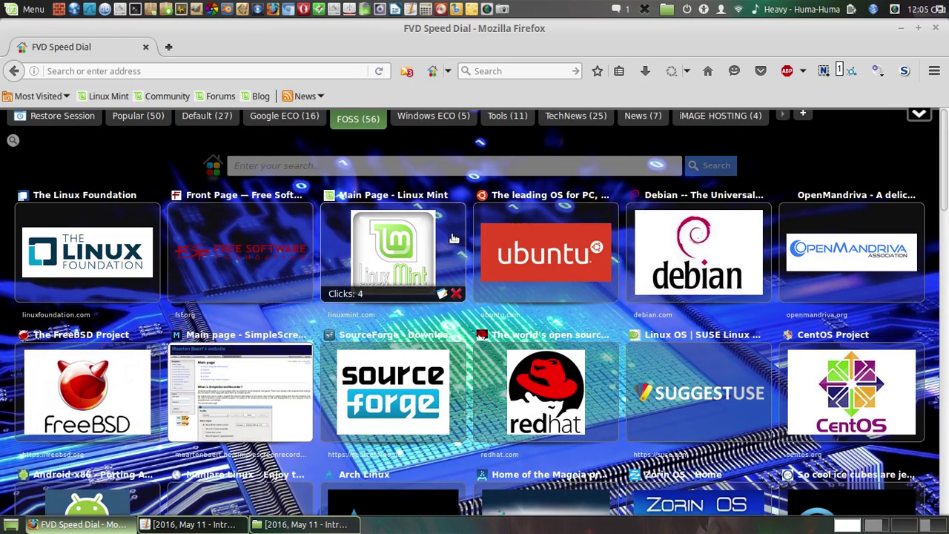
click(284, 119)
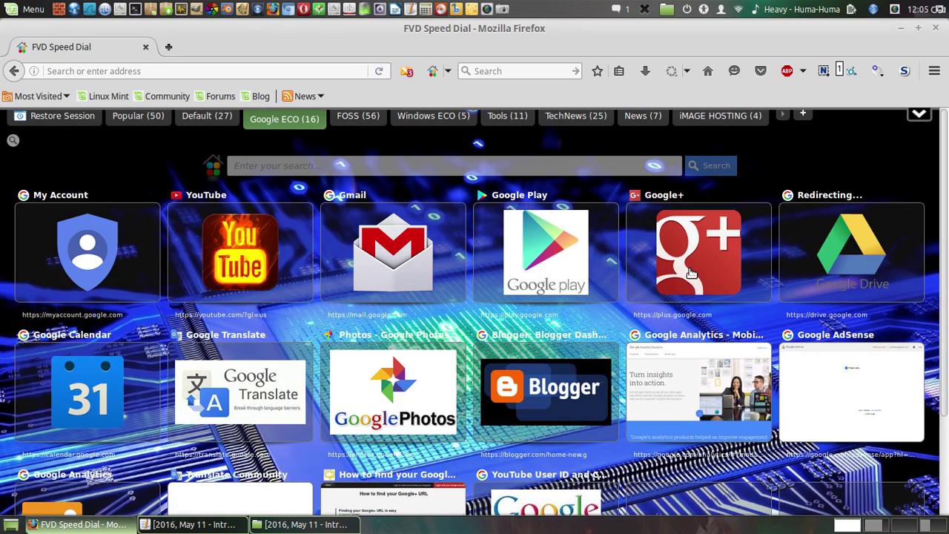
scroll(278, 298, down, 3)
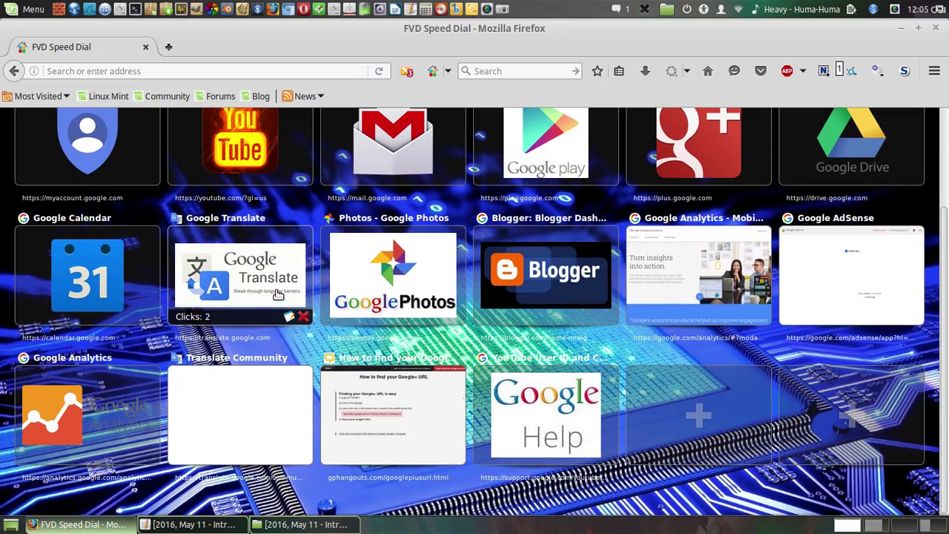
click(426, 295)
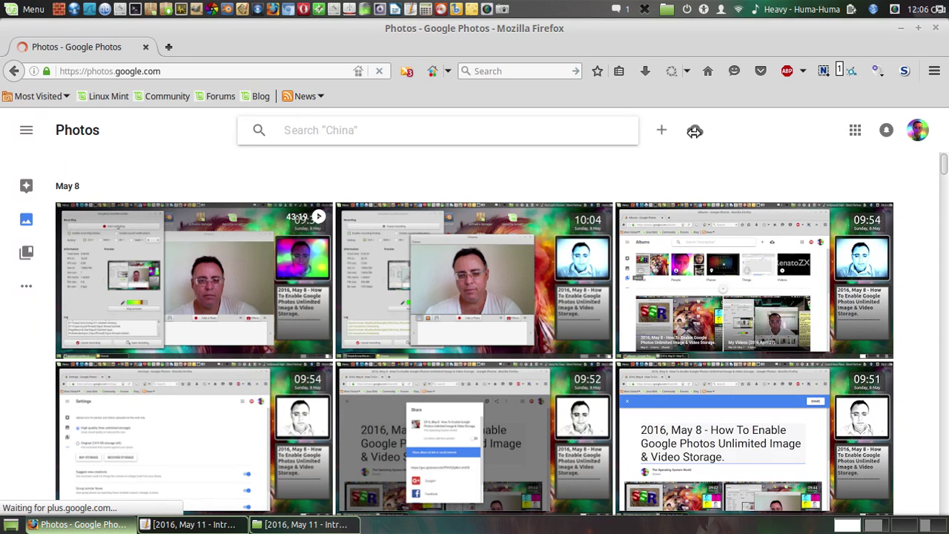
click(694, 130)
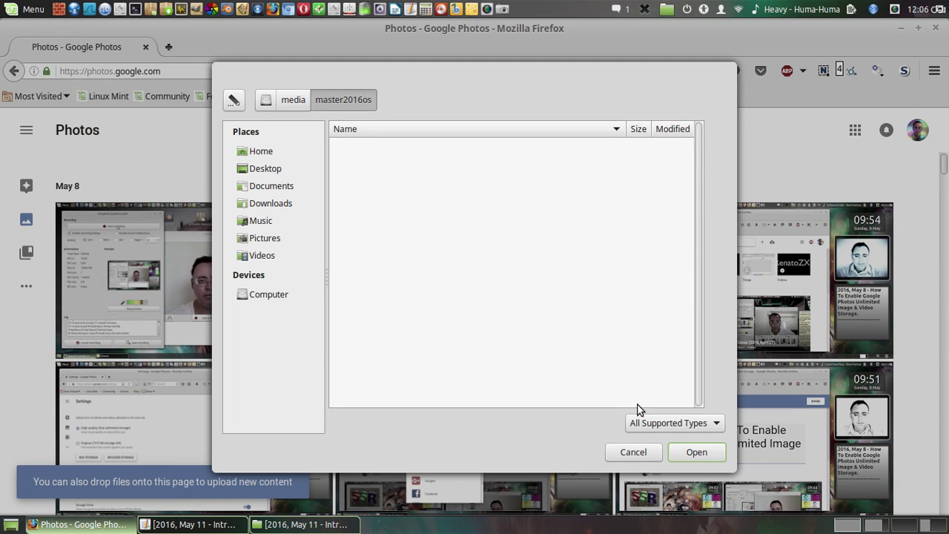
click(631, 454)
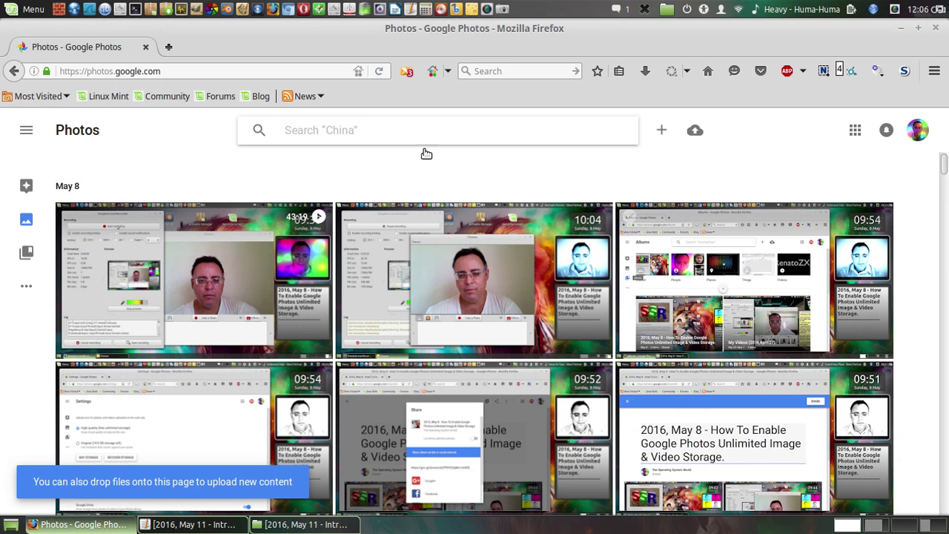
Step: Search DuckDuckGo for dwave in a new tab and open the official D-Wave Systems site
click(169, 47)
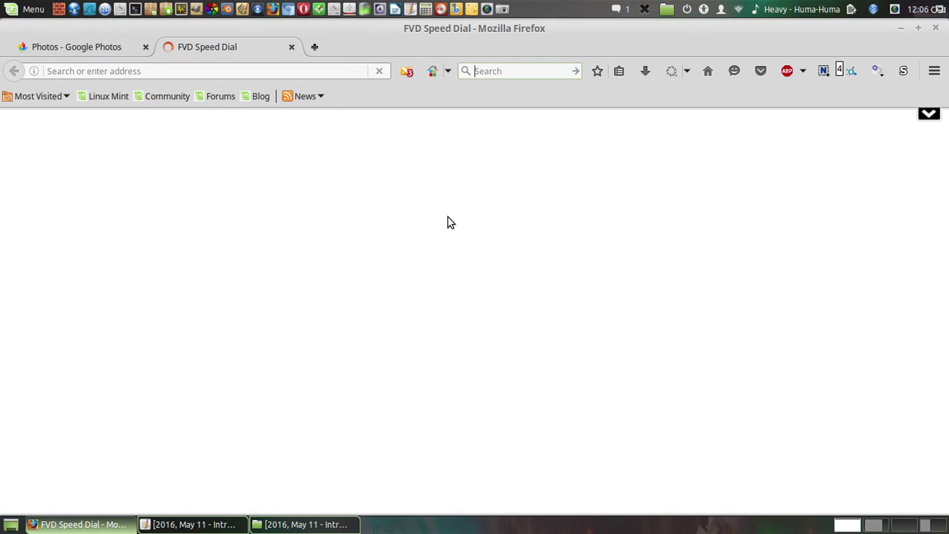
text(dwav)
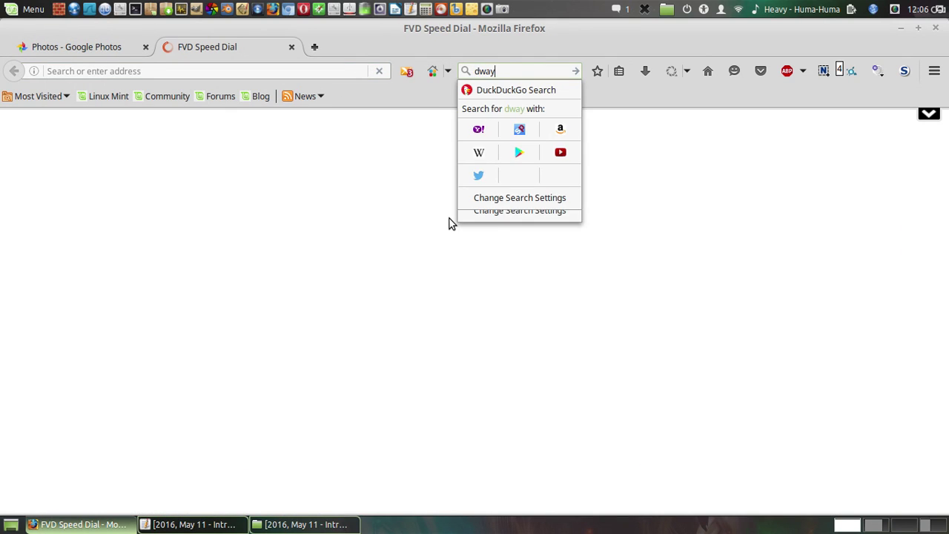
text(e)
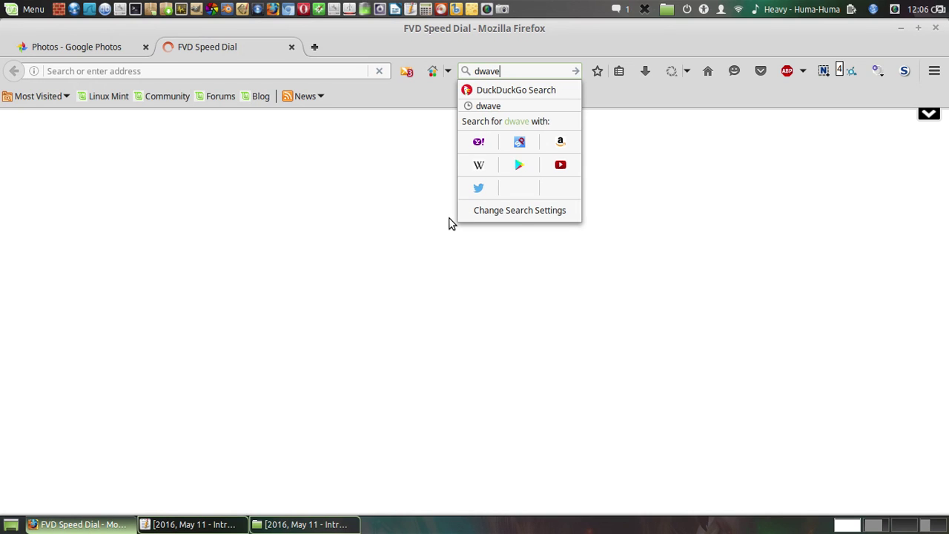
key(Return)
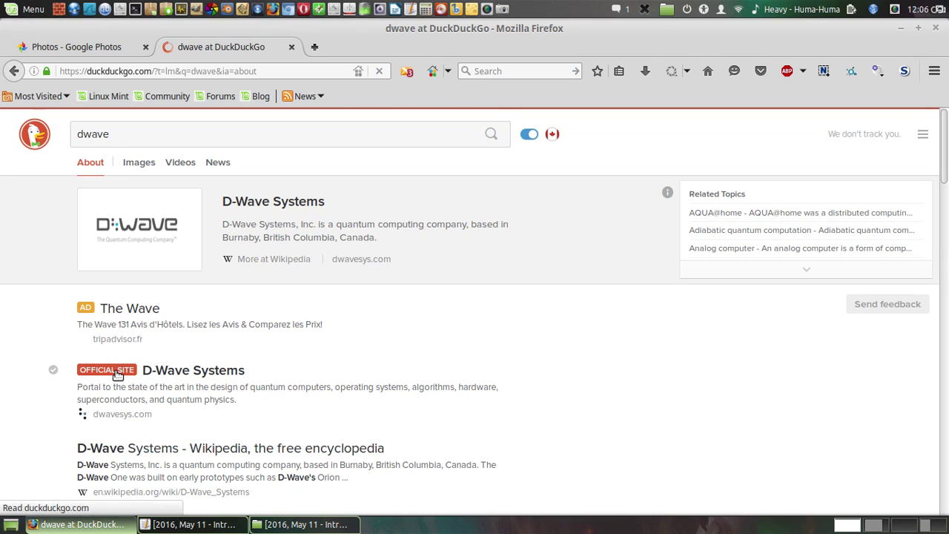
click(430, 377)
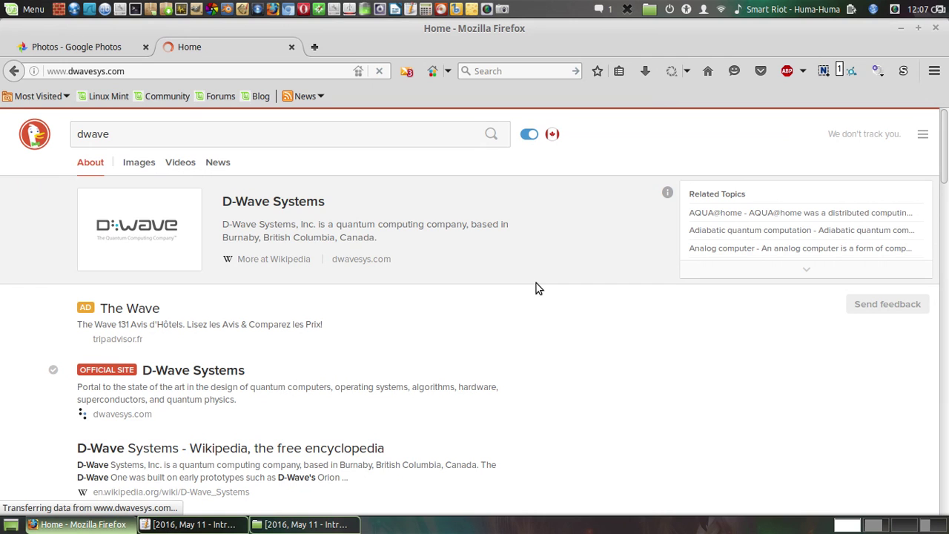
Step: Restore the browser window to its smaller size, take a whole-screen screenshot of the D-Wave home page and save it as 18.png
click(919, 34)
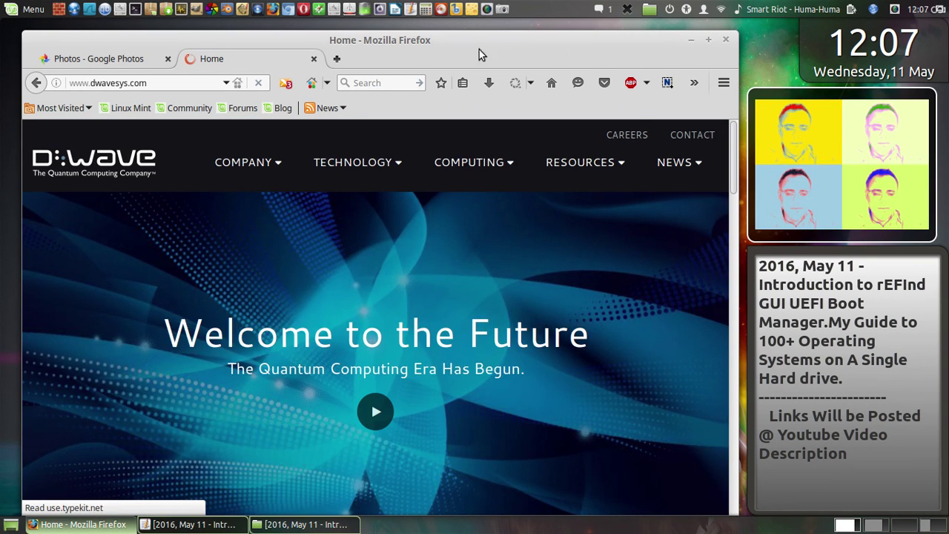
click(502, 10)
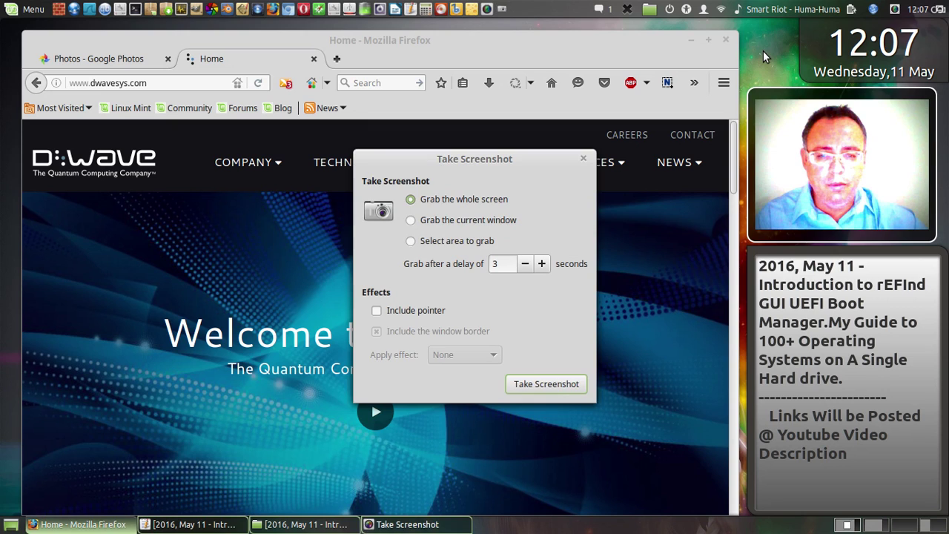
click(553, 383)
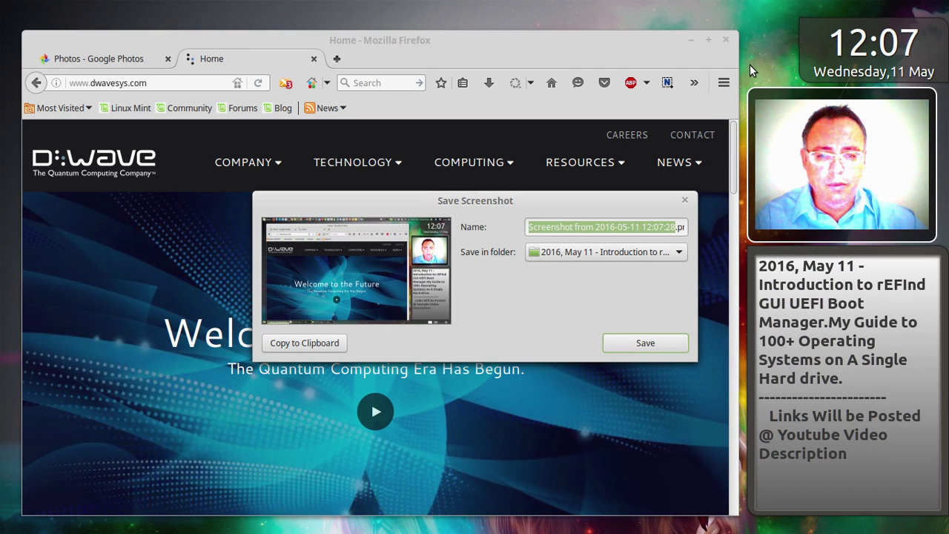
text(1)
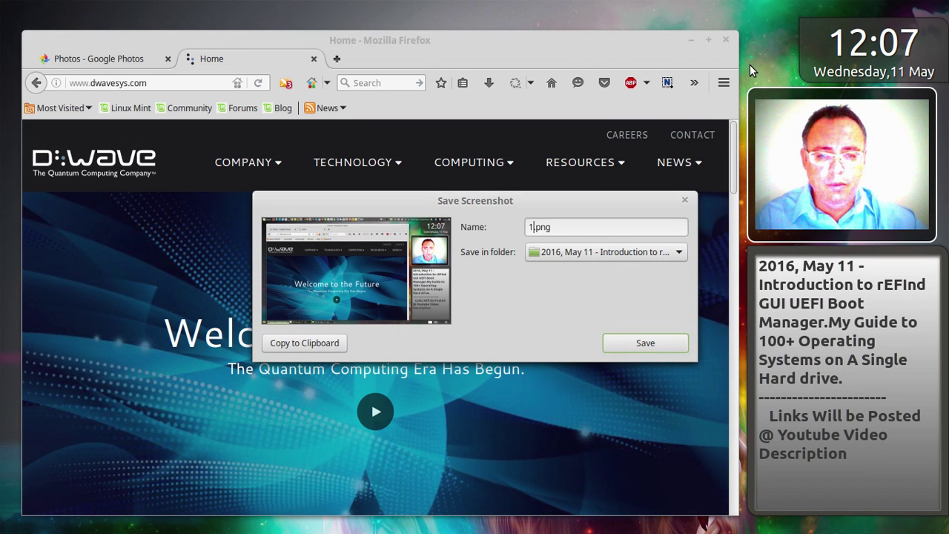
text(8)
click(628, 343)
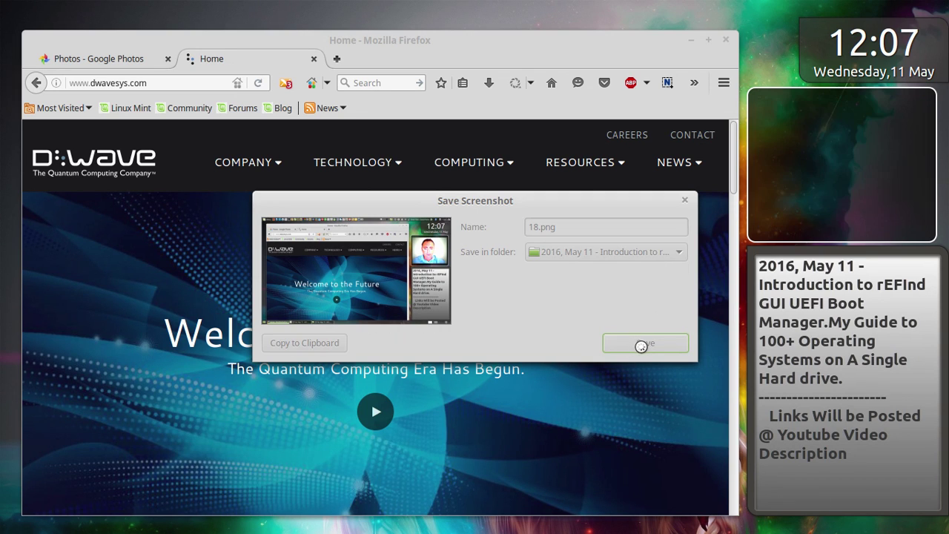
Step: Load the Linux Mint home page in the browser, take a whole-screen screenshot of it and save it as 19.png
click(130, 109)
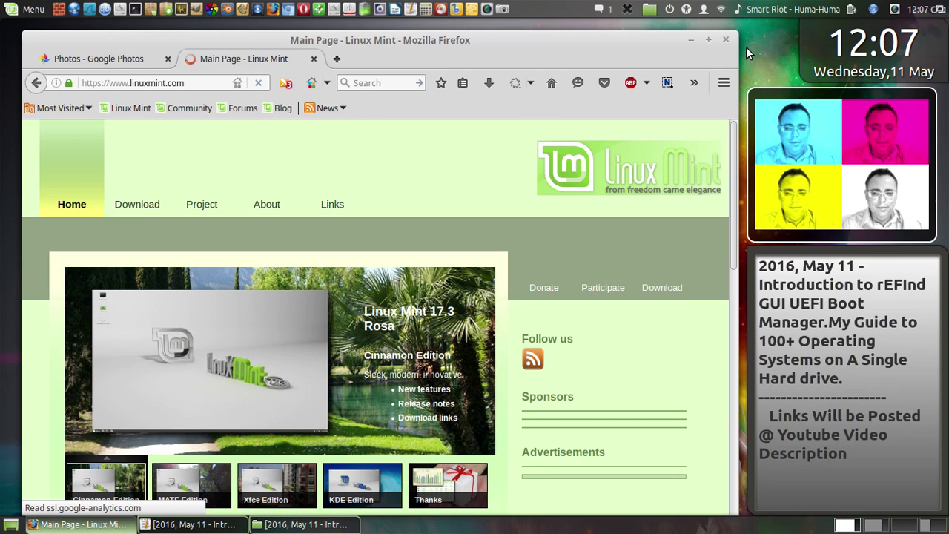
click(502, 9)
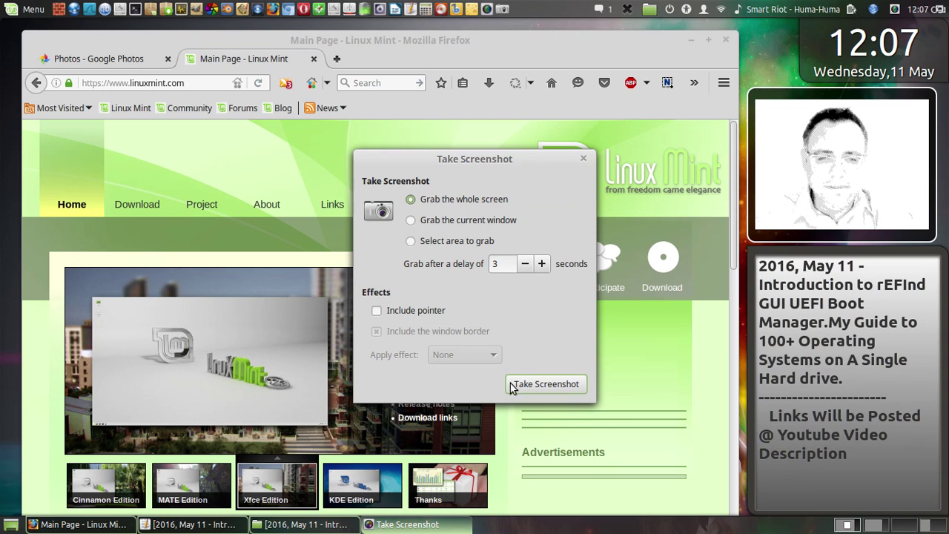
click(535, 384)
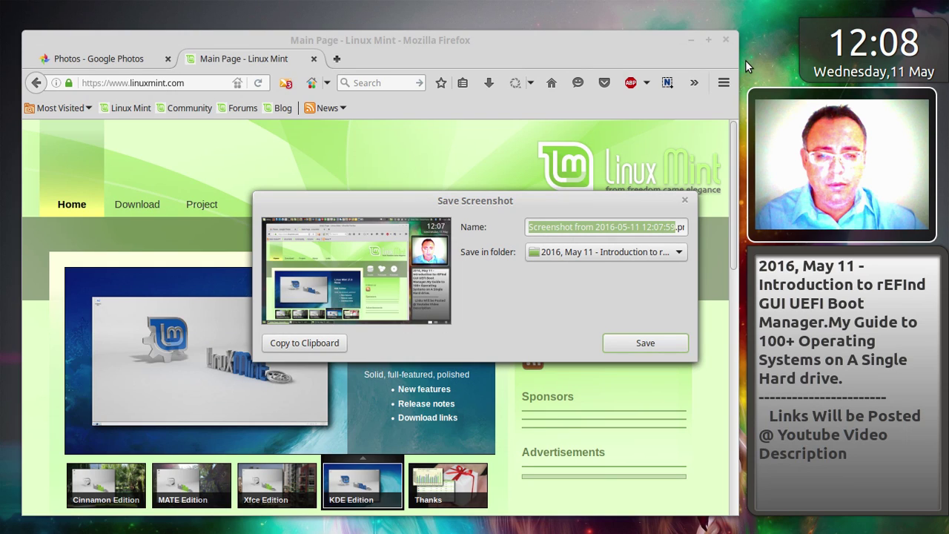
text(19)
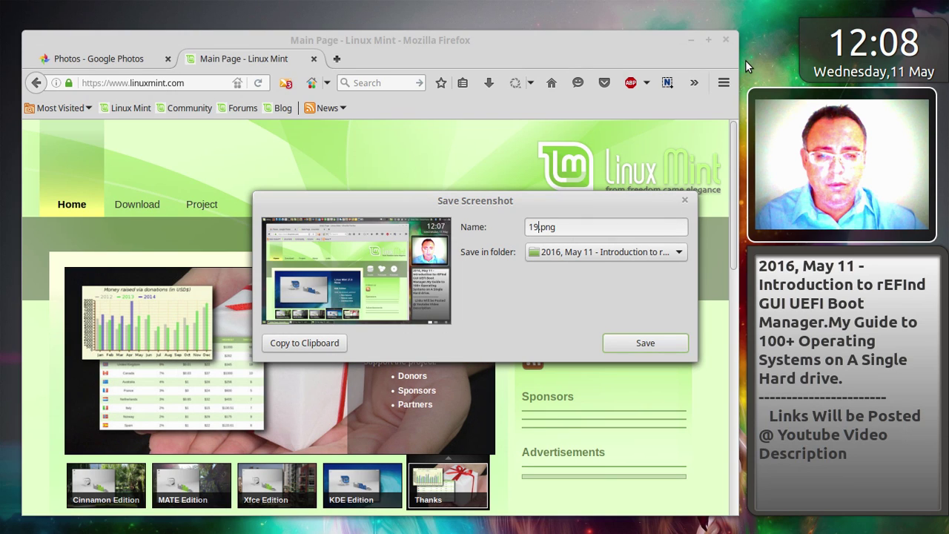
click(643, 337)
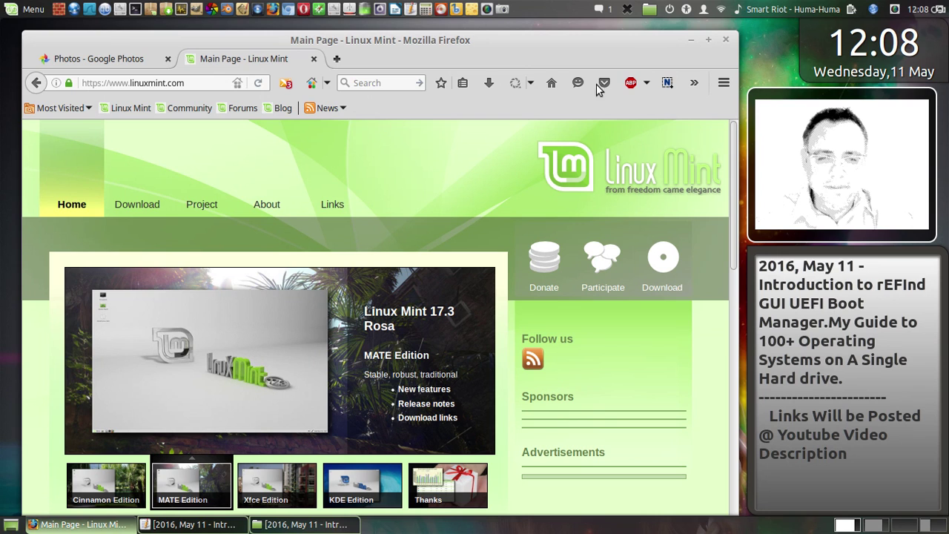
Step: Minimize the browser, open System Info from the desktop and move its window clear of the webcam picture
click(691, 40)
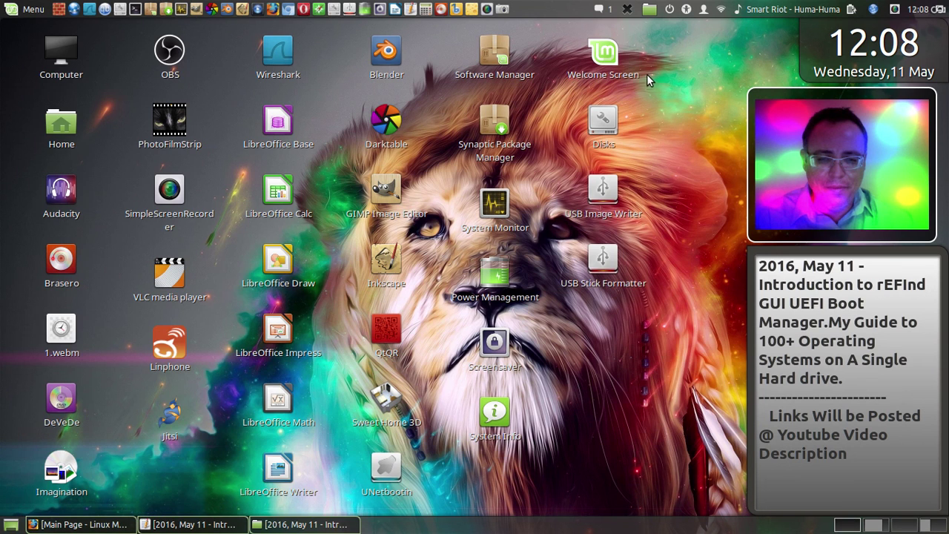
click(501, 415)
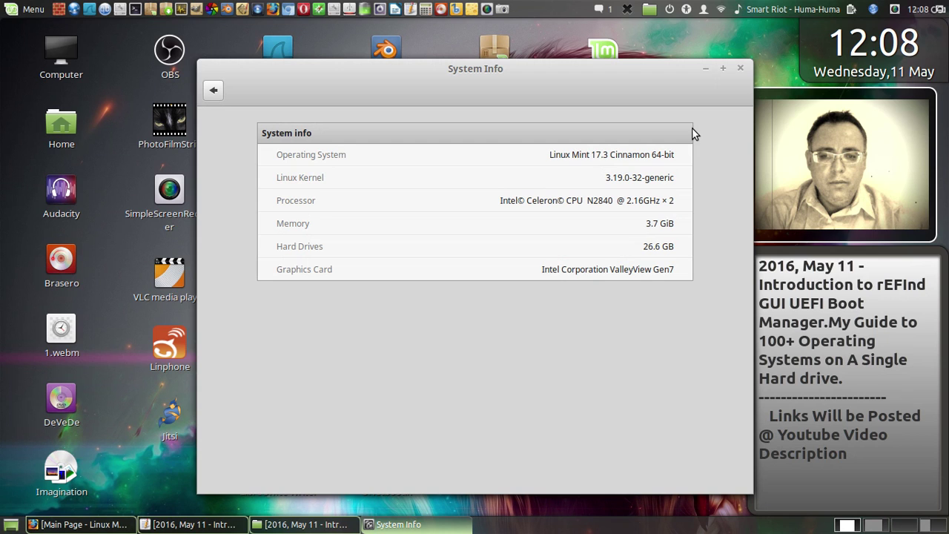
drag(515, 74, 384, 69)
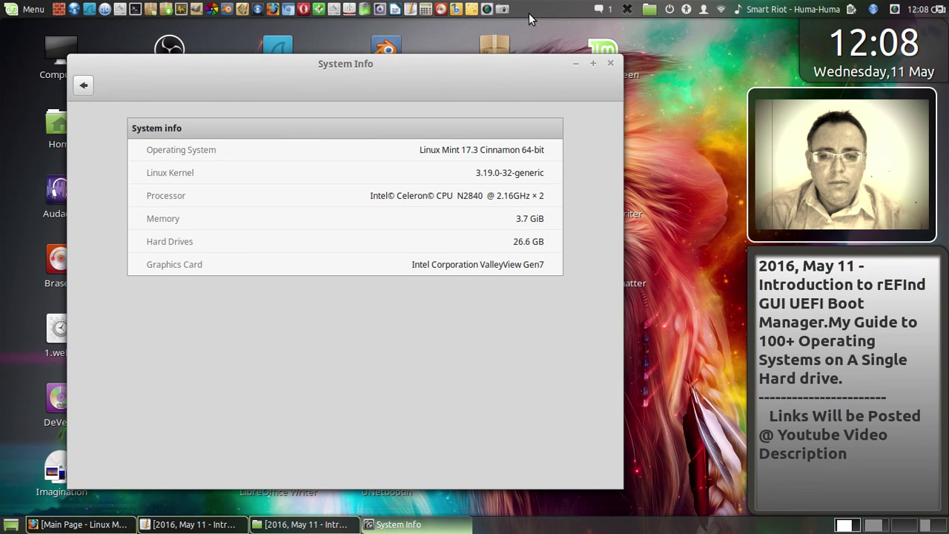
click(502, 10)
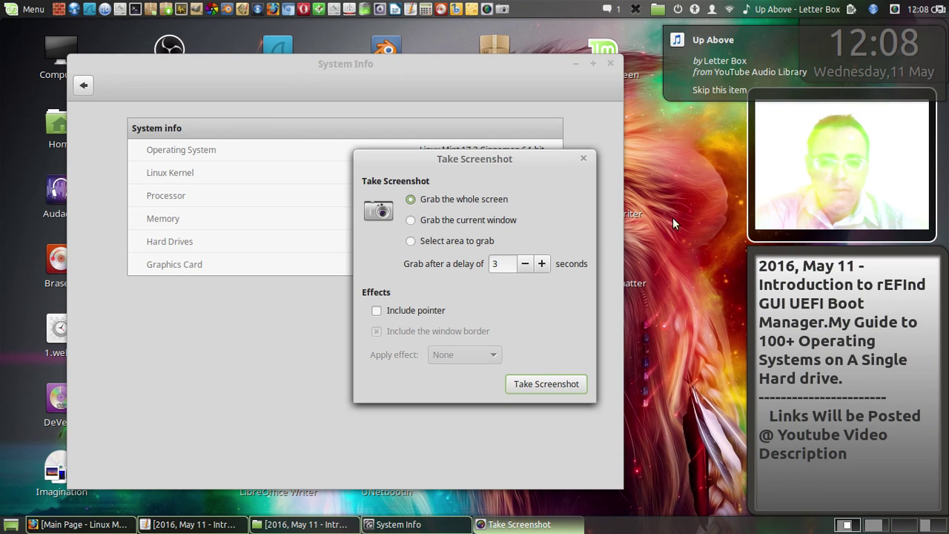
click(563, 385)
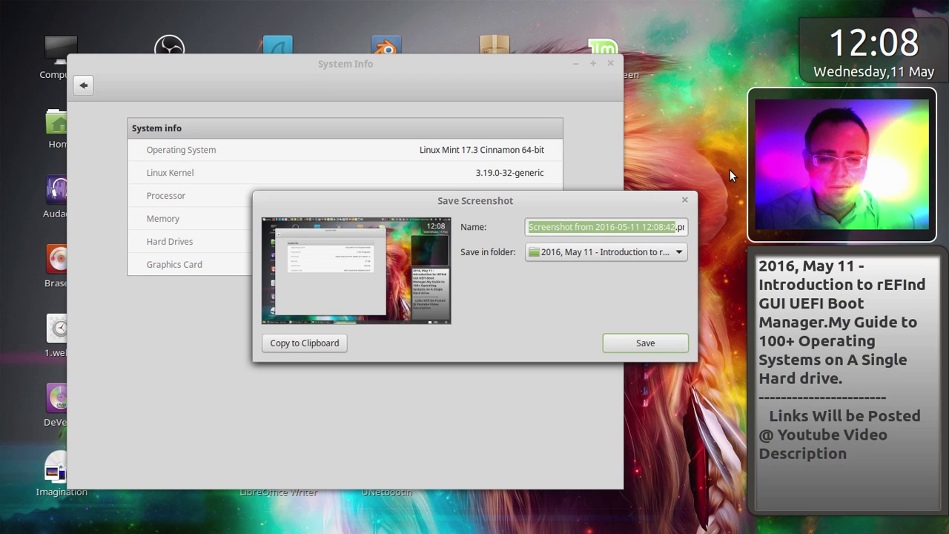
click(685, 200)
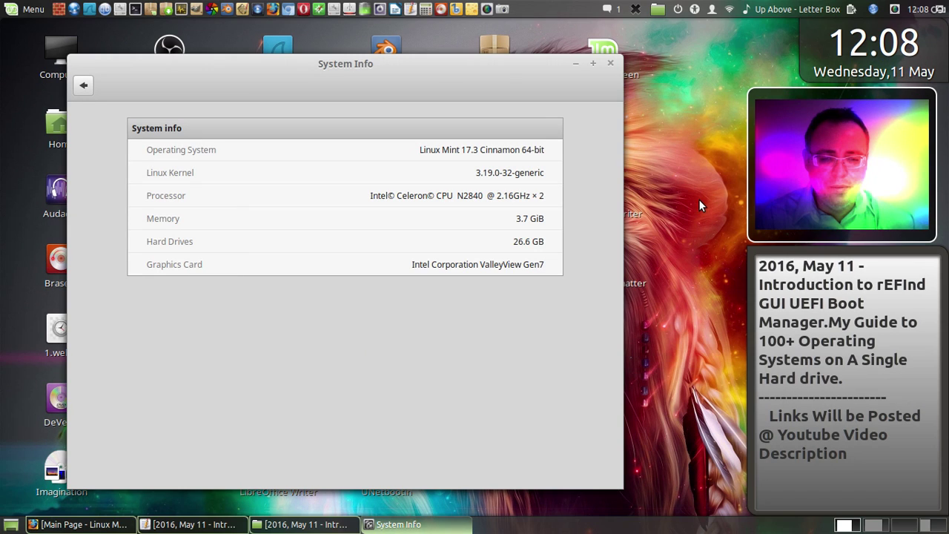
Step: Take a whole-screen screenshot with the System Info window open, save it as 20.png and close System Info
click(502, 9)
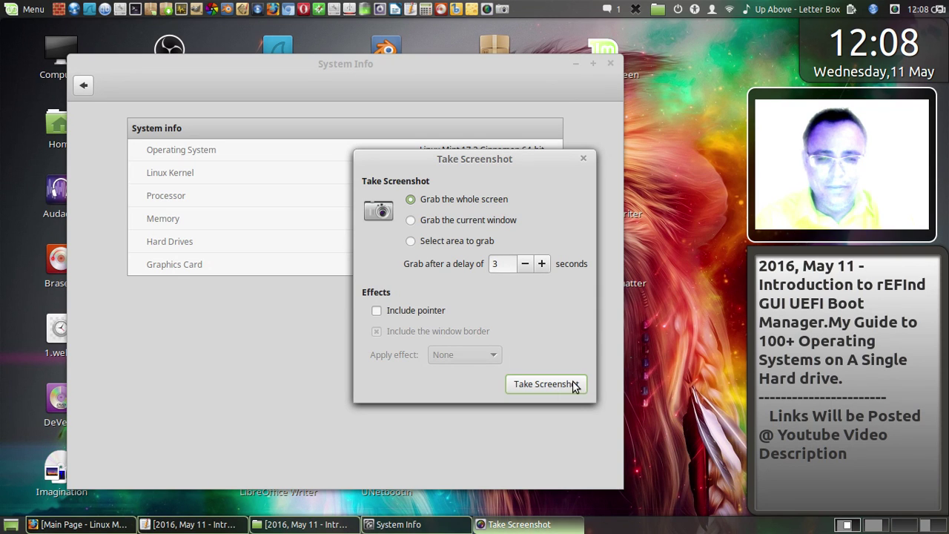
click(575, 385)
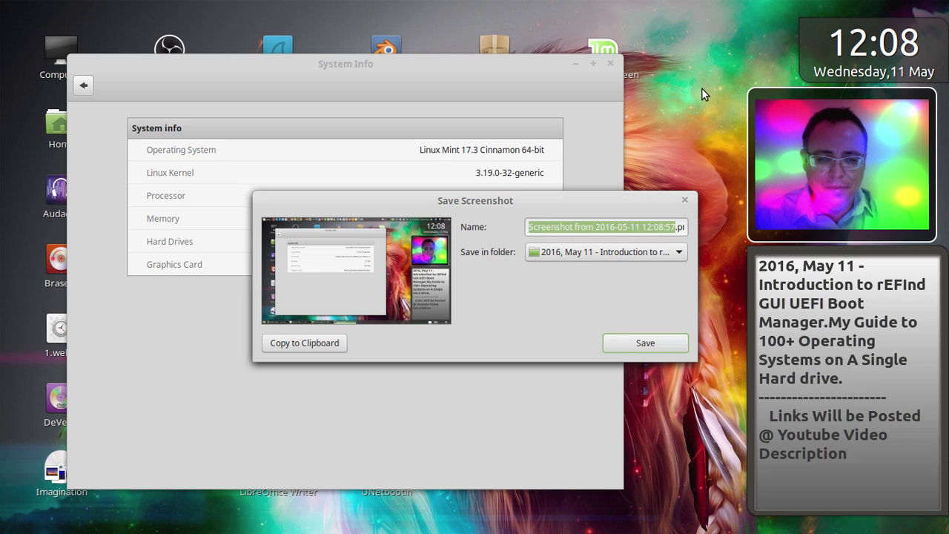
text(20.png)
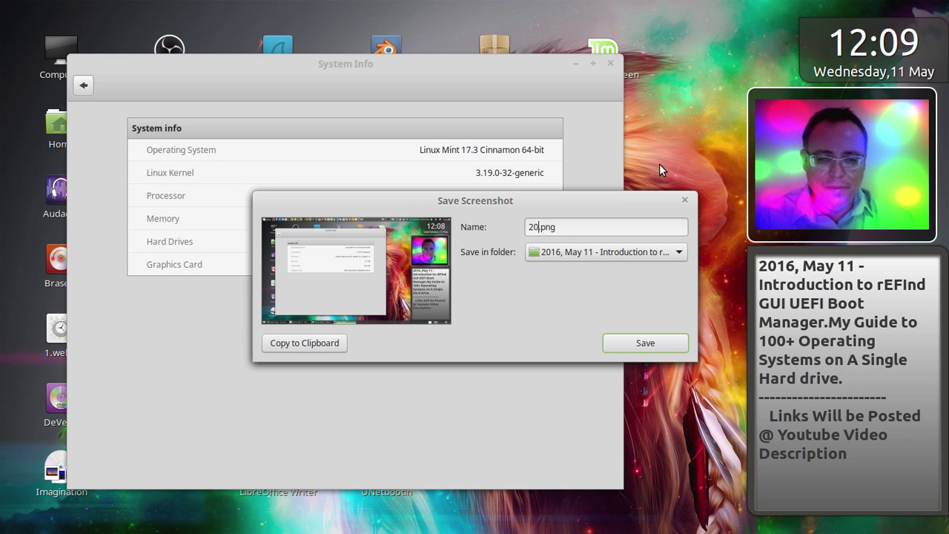
click(644, 342)
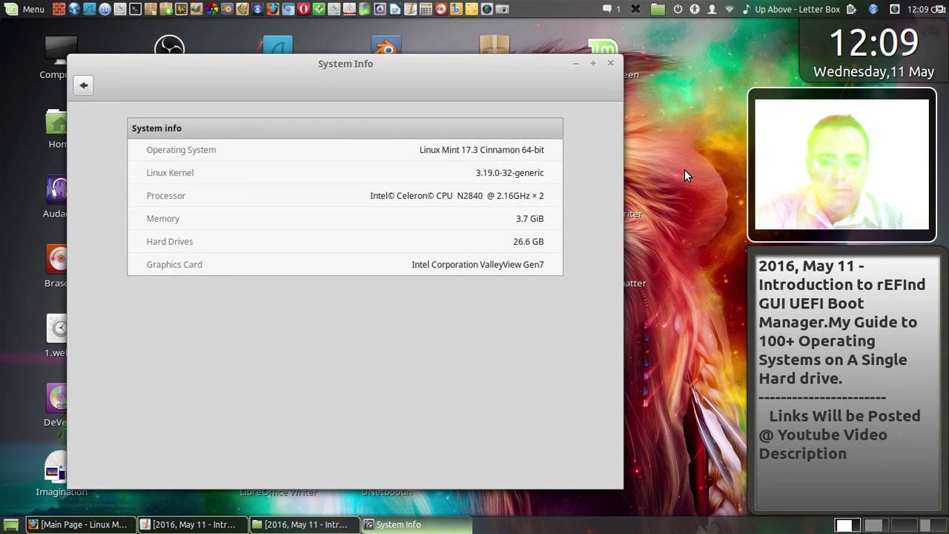
click(610, 64)
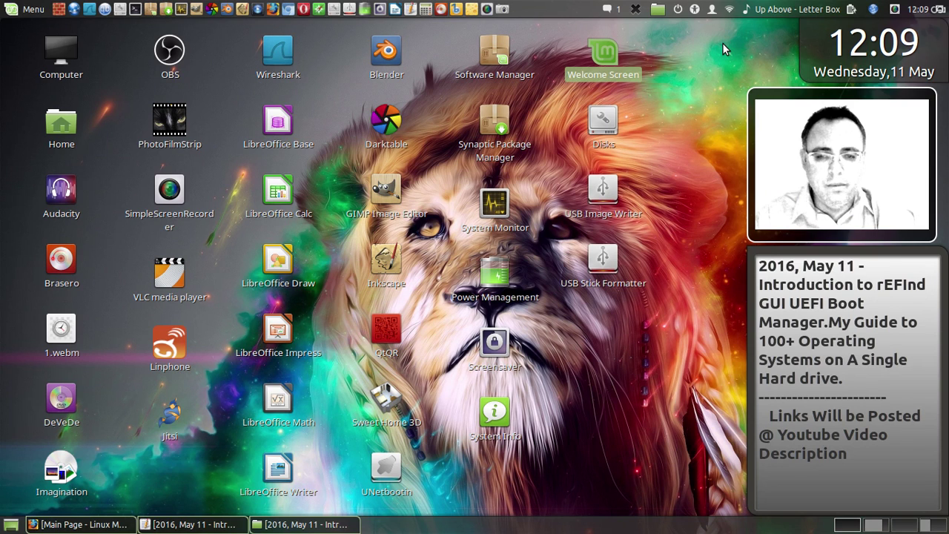
Step: Open the Linux Mint Welcome Screen clear of the webcam picture, save a whole-screen screenshot of it as 21.png and close it
key(Return)
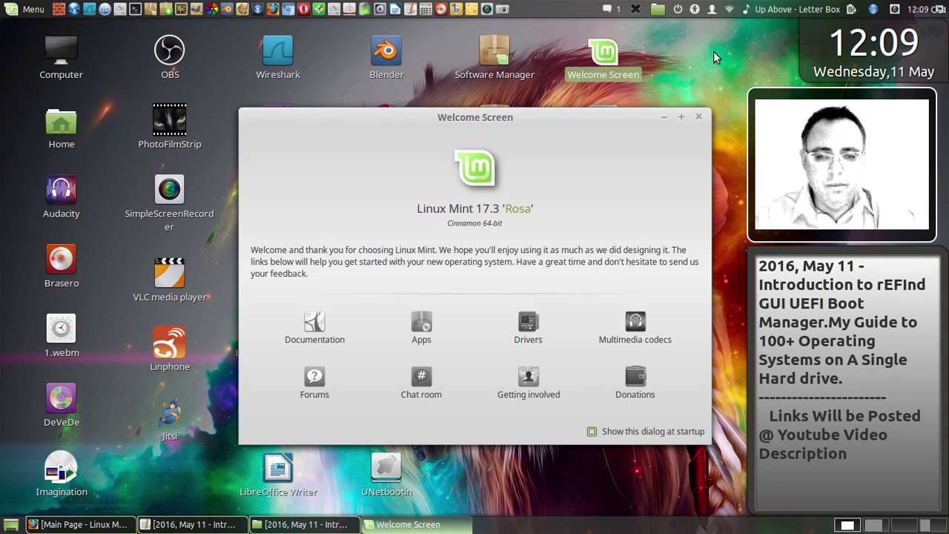
drag(535, 123, 369, 109)
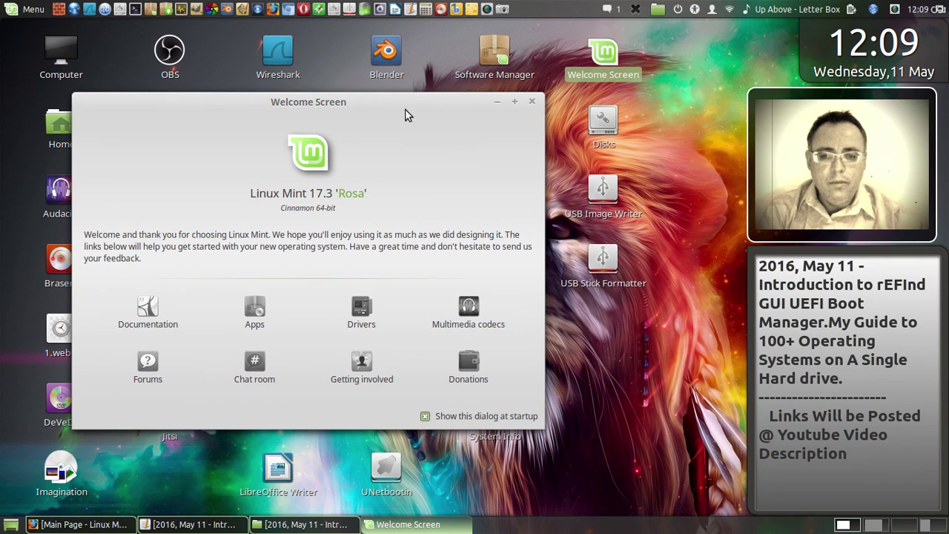
click(503, 9)
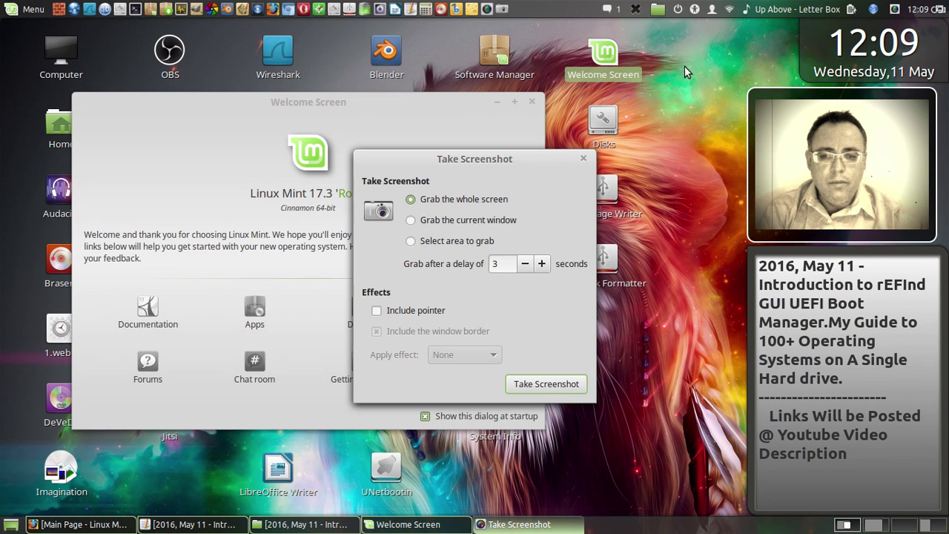
click(557, 384)
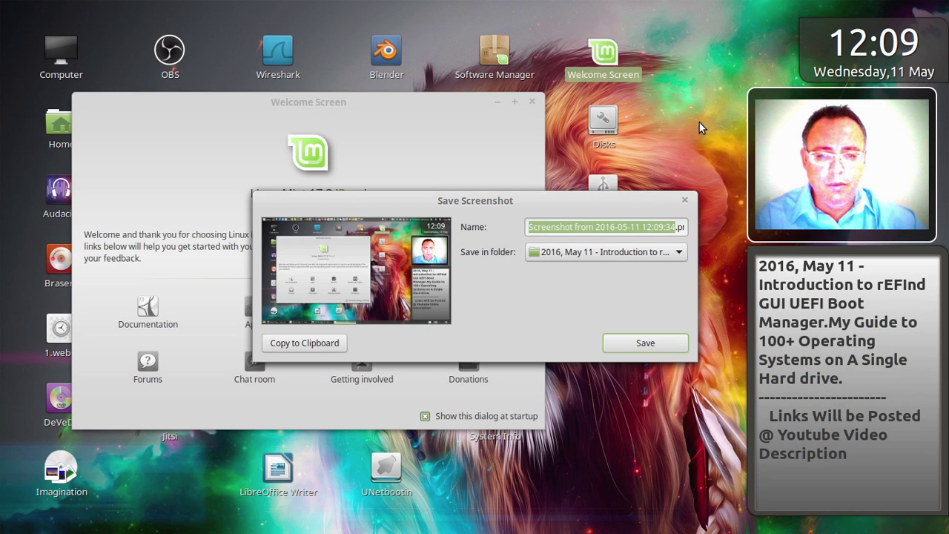
text(21)
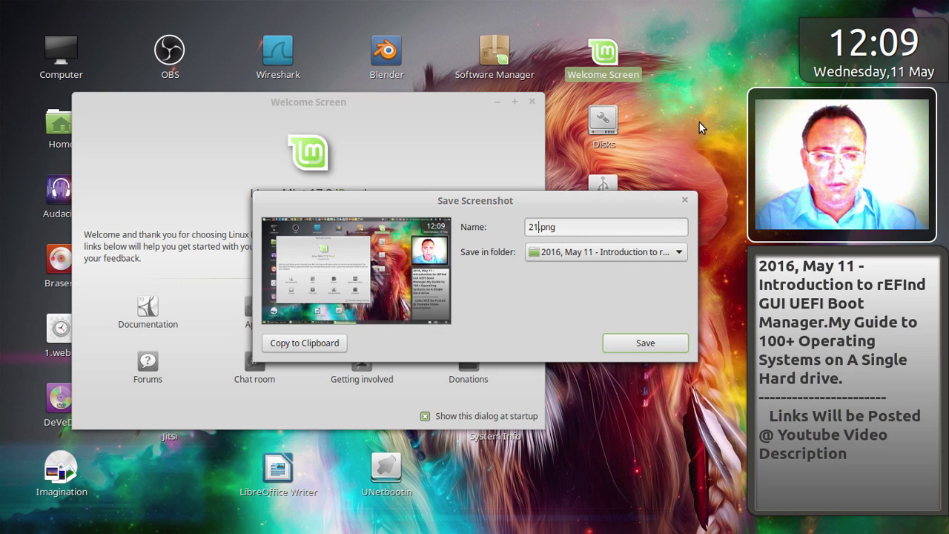
click(650, 340)
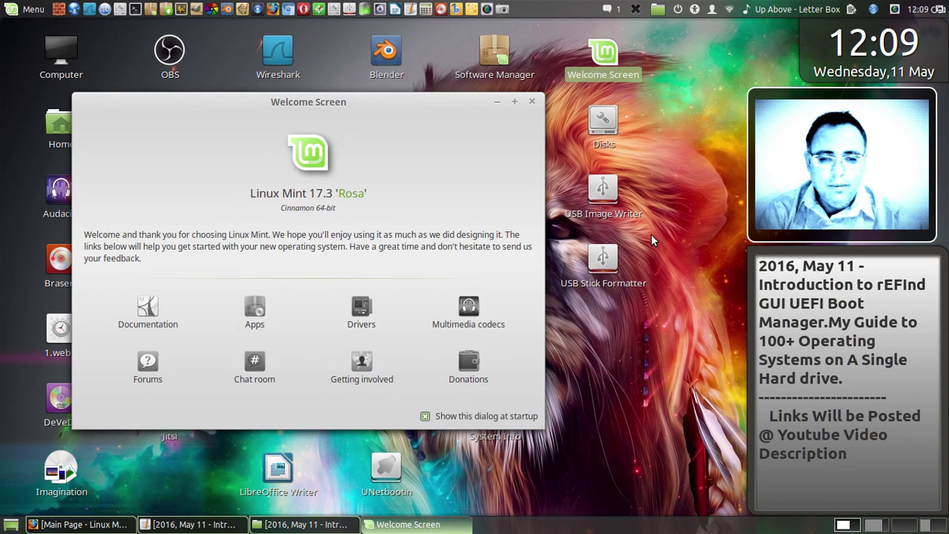
click(531, 102)
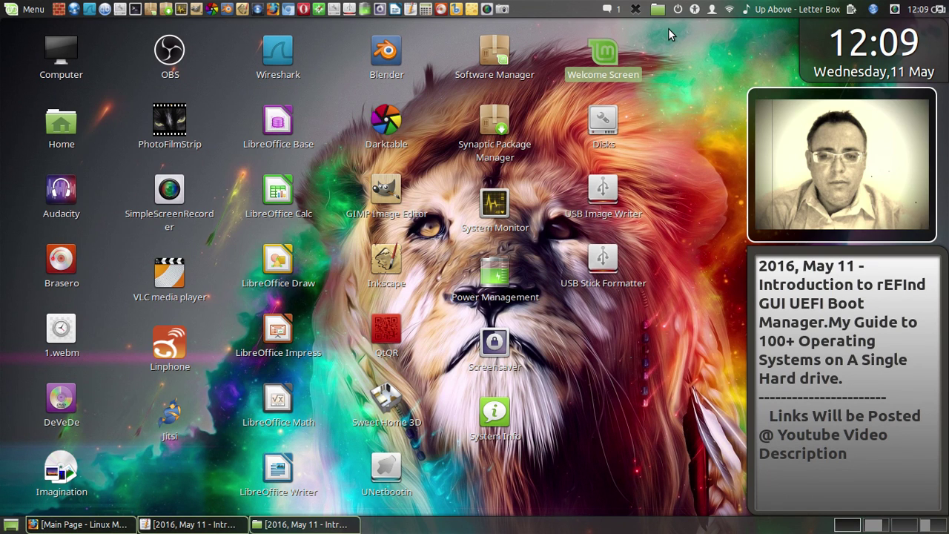
click(503, 9)
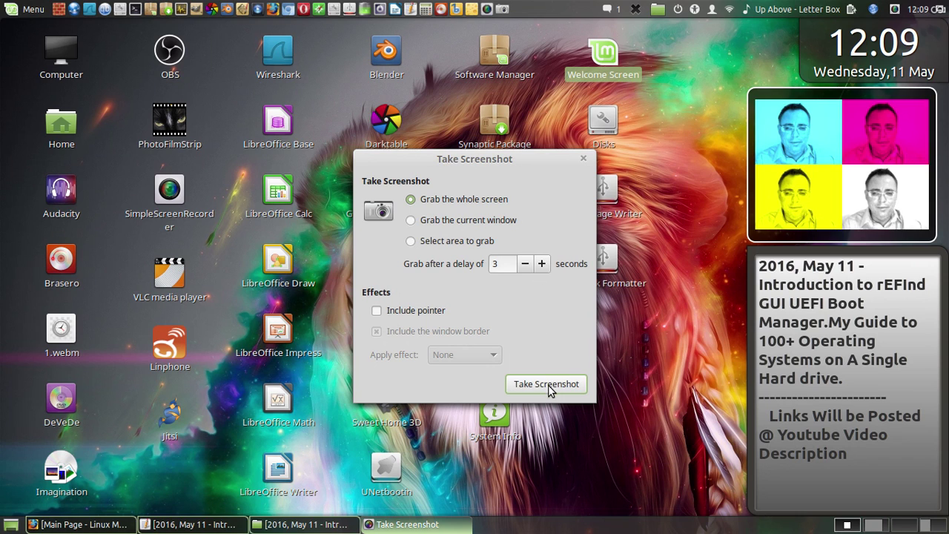
click(582, 157)
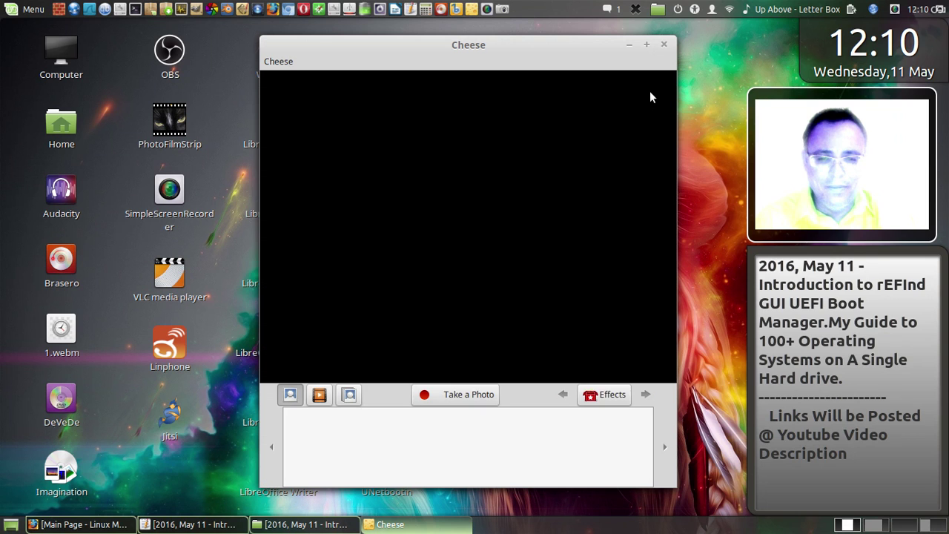
click(664, 45)
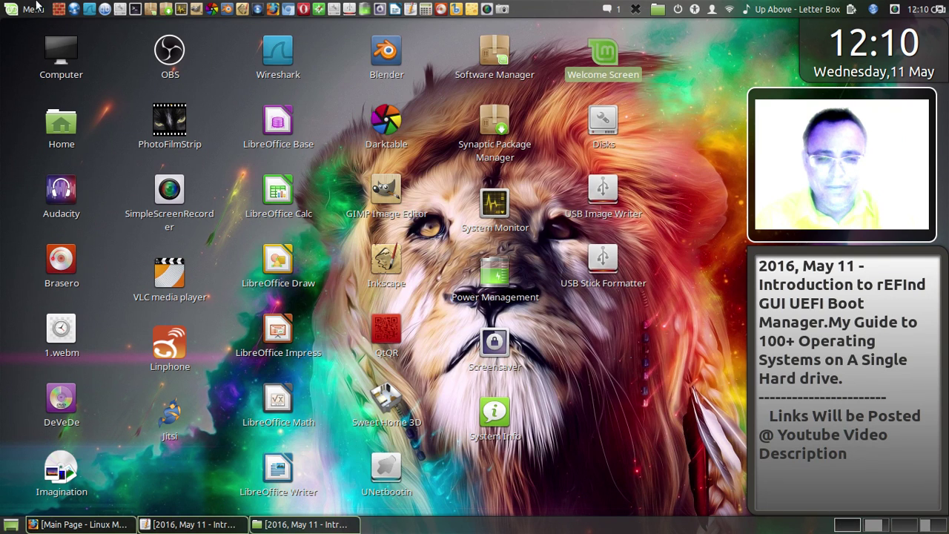
Step: Switch to Workspace 4 and minimize the Cheese window covering SimpleScreenRecorder
mouse_move(2, 3)
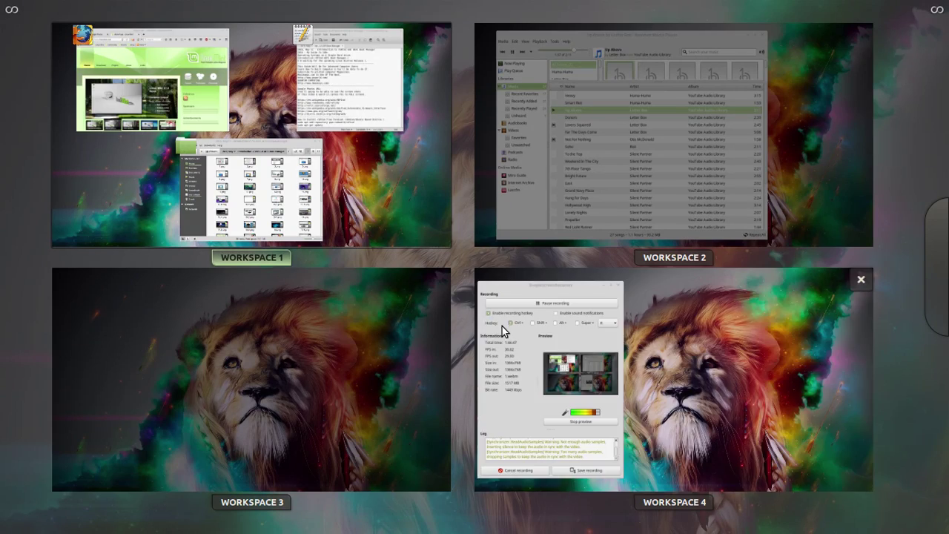
click(502, 326)
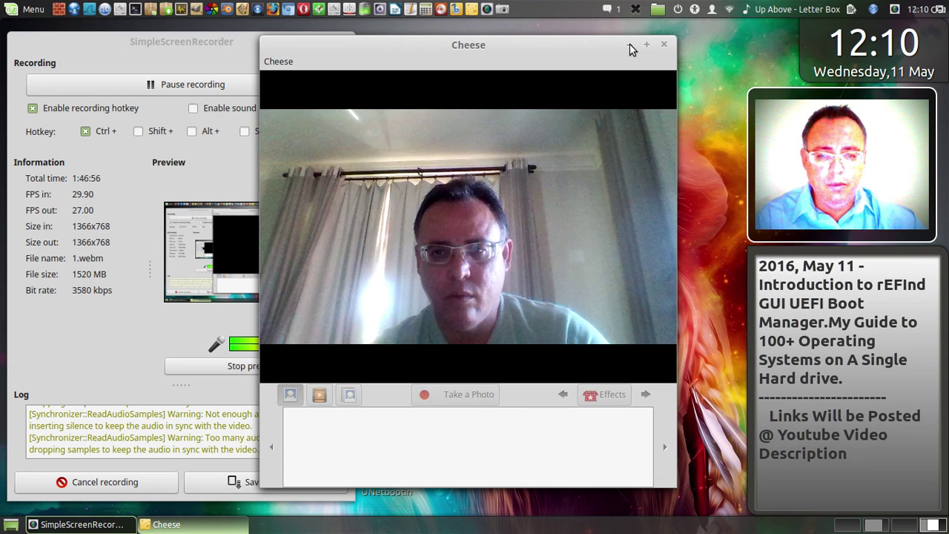
click(630, 46)
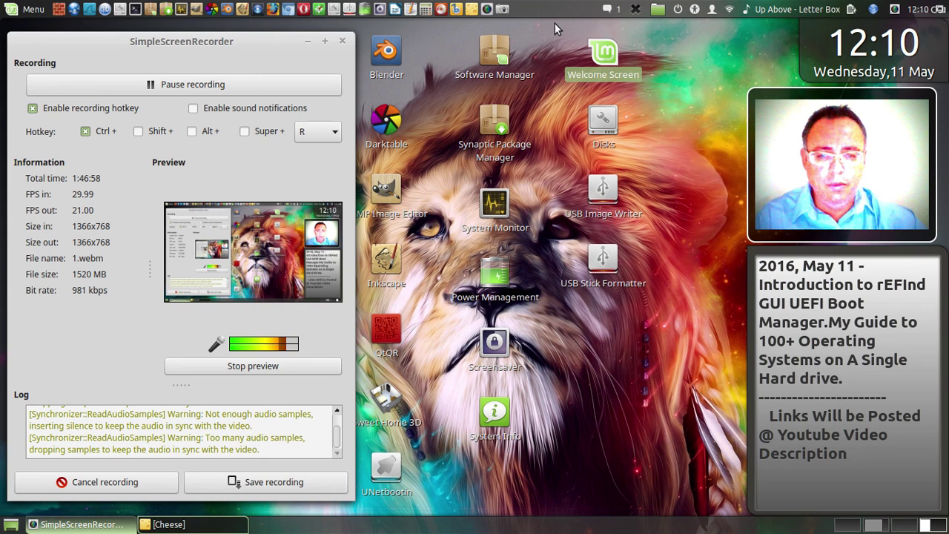
Step: Take a whole-screen screenshot of the SimpleScreenRecorder window, save it as 22.png and dismiss the reopened screenshot dialog
click(502, 11)
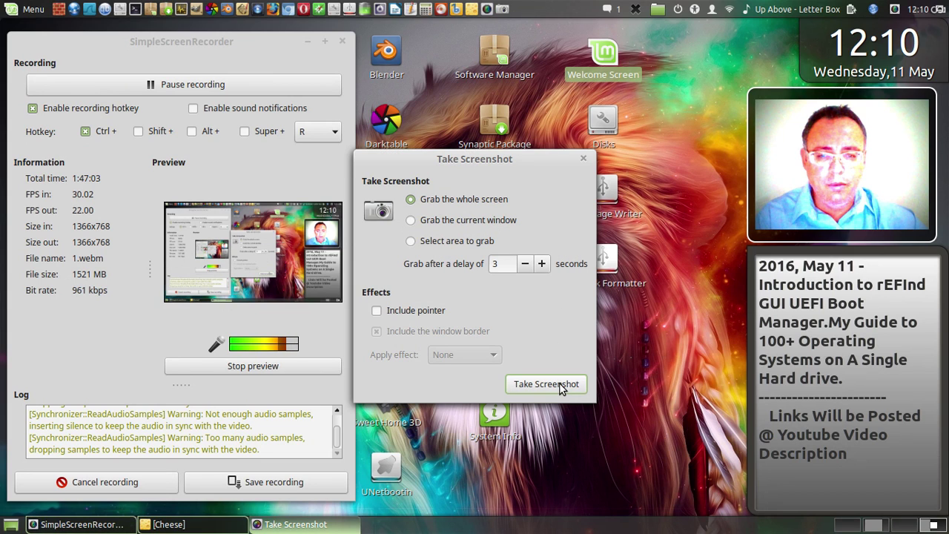
click(559, 385)
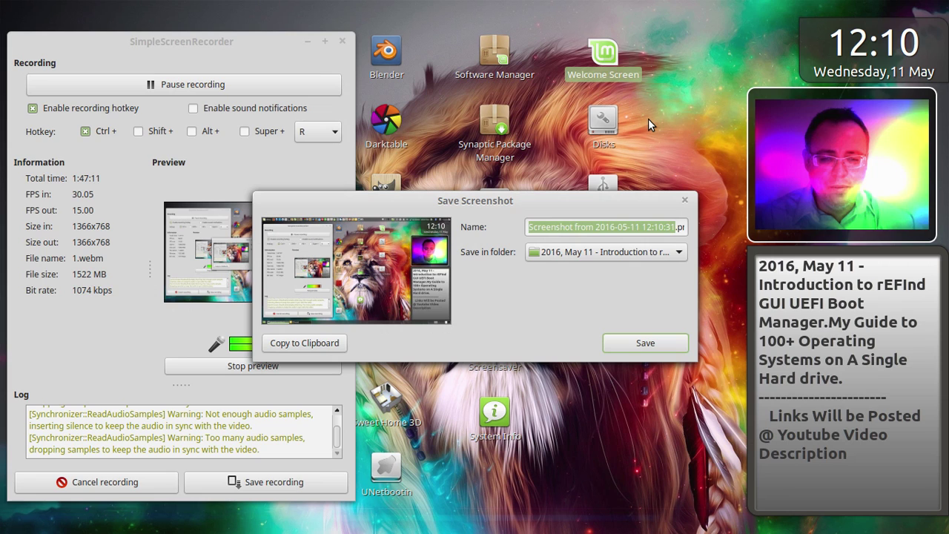
text(22.png)
click(652, 347)
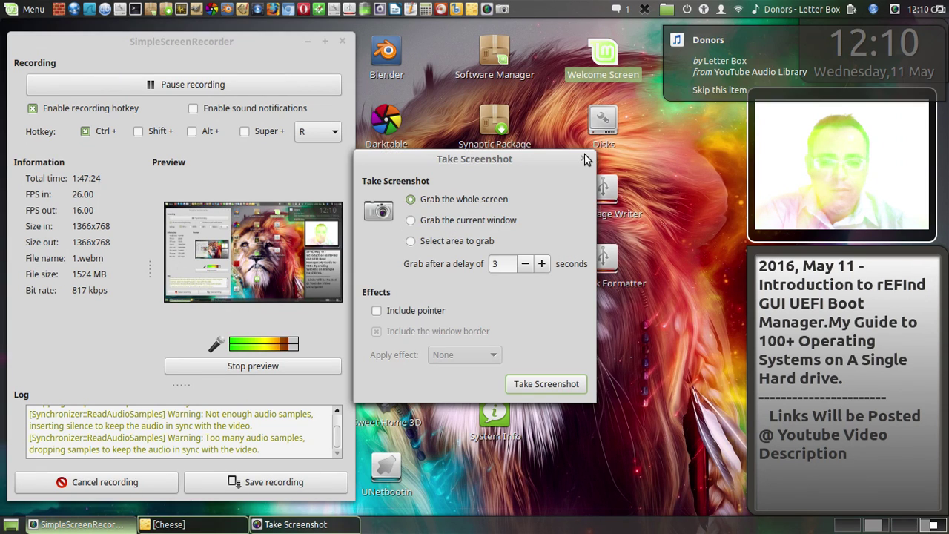
click(585, 160)
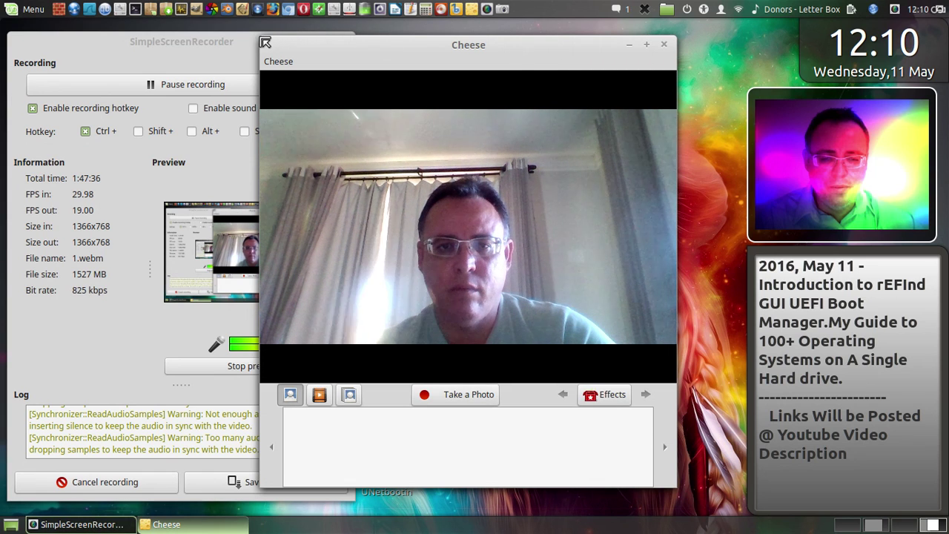
Step: Resize the Cheese window so the webcam picture fills its view, and move it to uncover more of SimpleScreenRecorder
drag(258, 65, 232, 97)
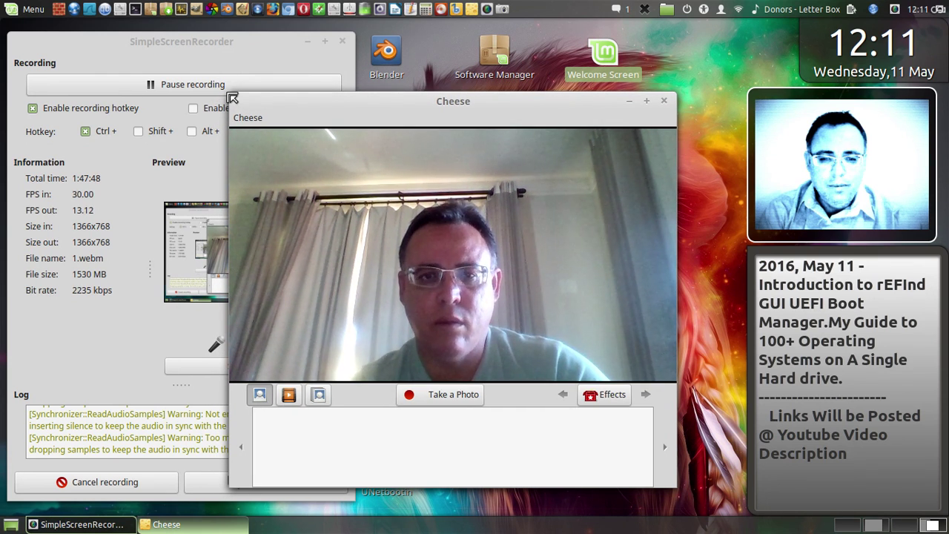
drag(231, 99, 239, 105)
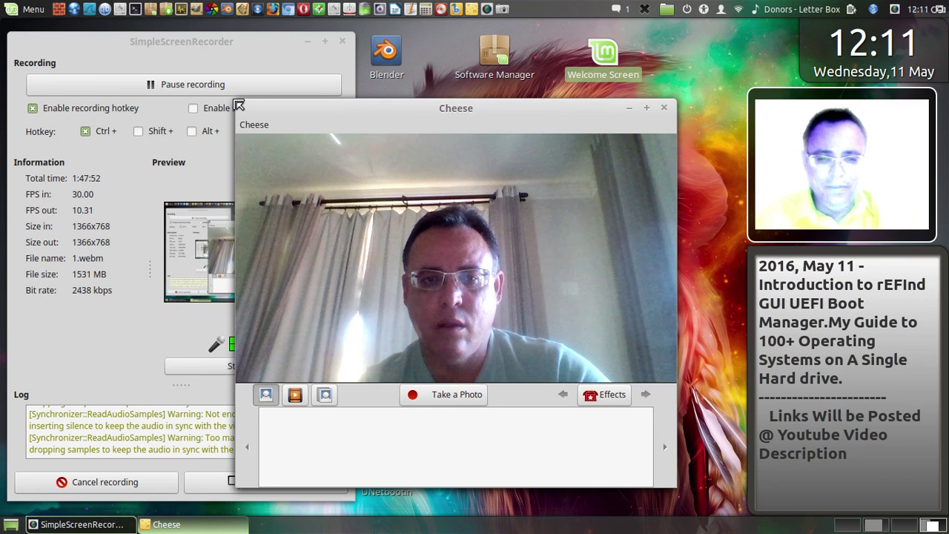
drag(383, 113, 448, 74)
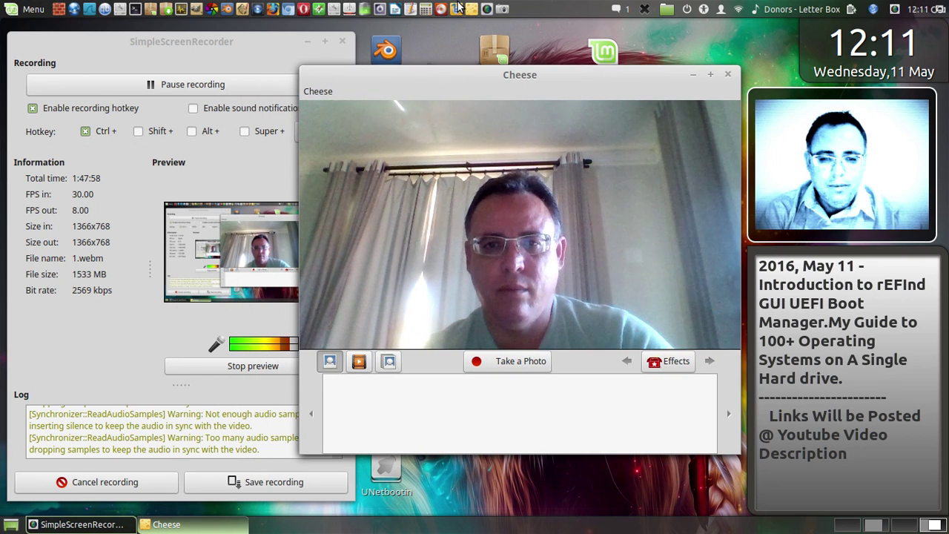
Step: Take a whole-screen screenshot showing Cheese beside SimpleScreenRecorder and save it as 23.png
click(503, 11)
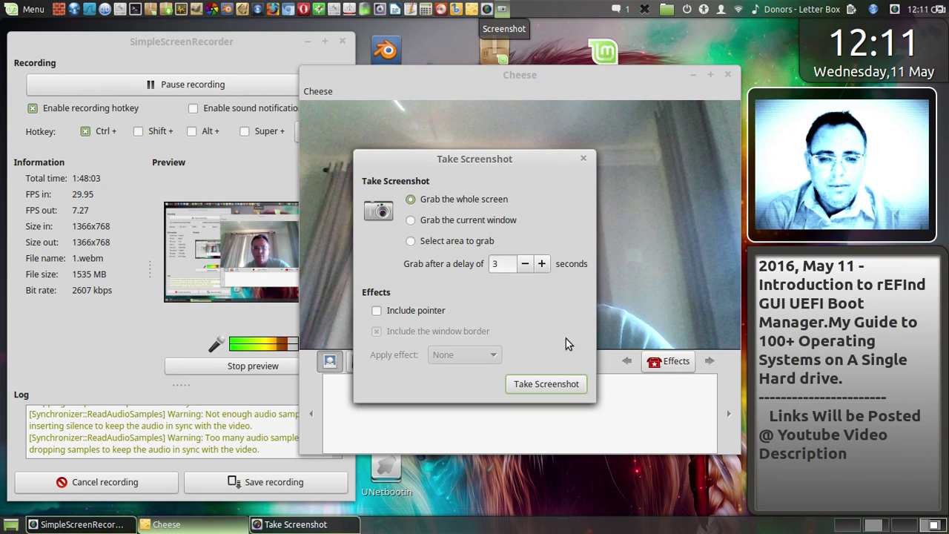
click(560, 384)
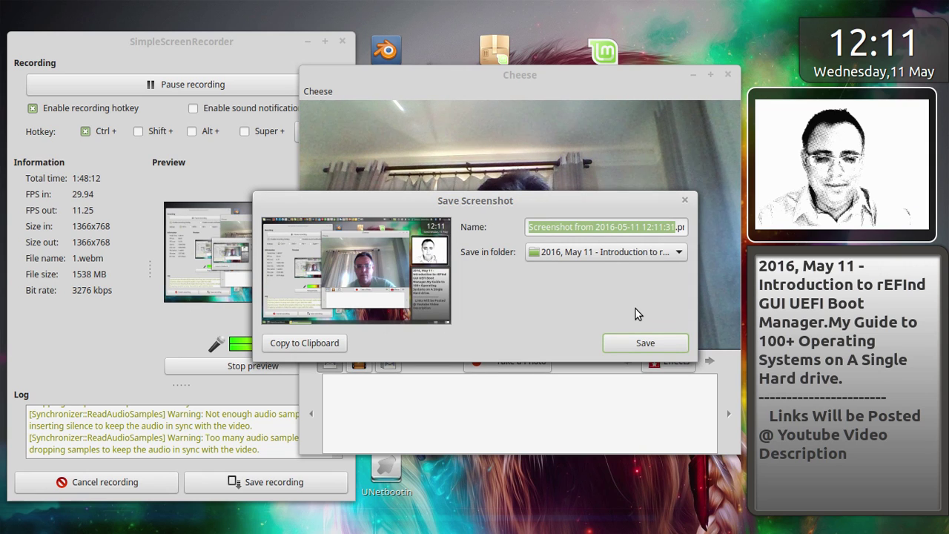
text(23)
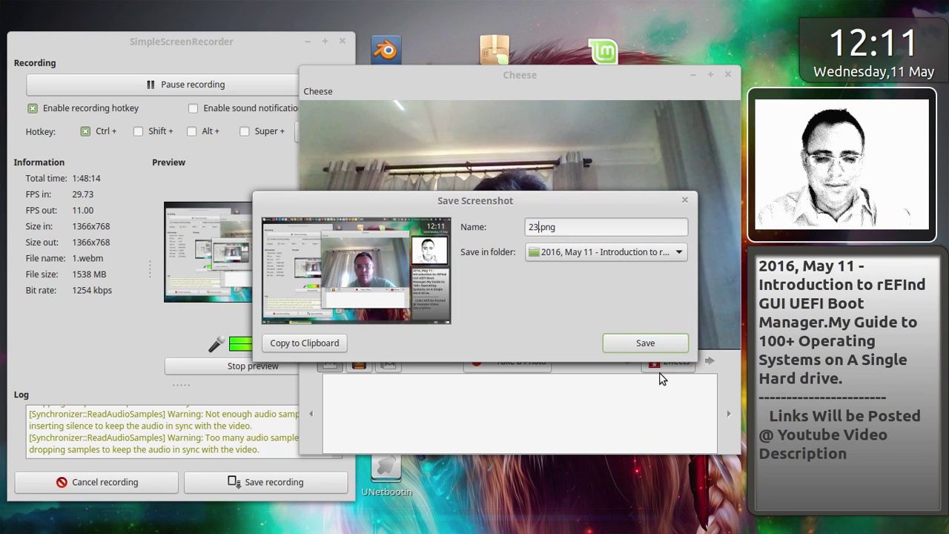
click(657, 347)
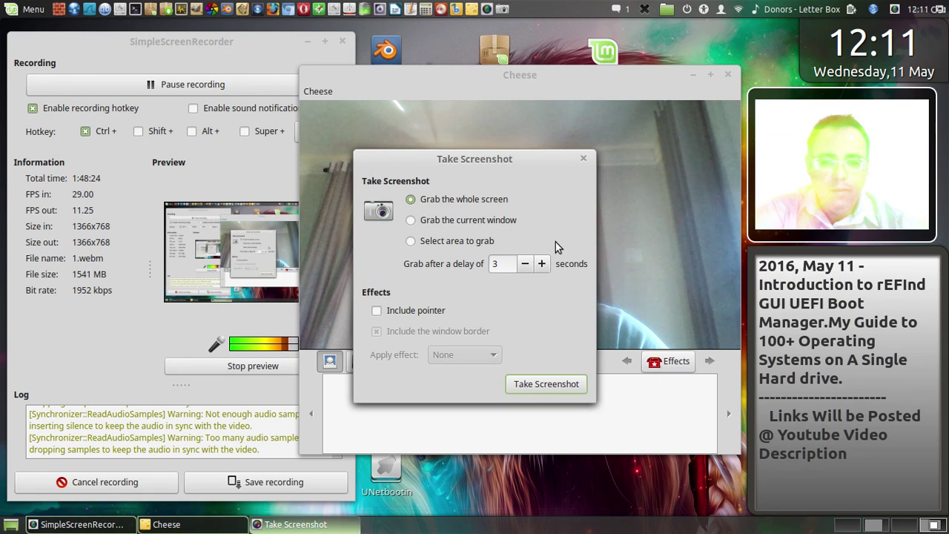
Step: Take another whole-screen screenshot of the Cheese and SimpleScreenRecorder windows, save it as 25.png and close Cheese
click(561, 383)
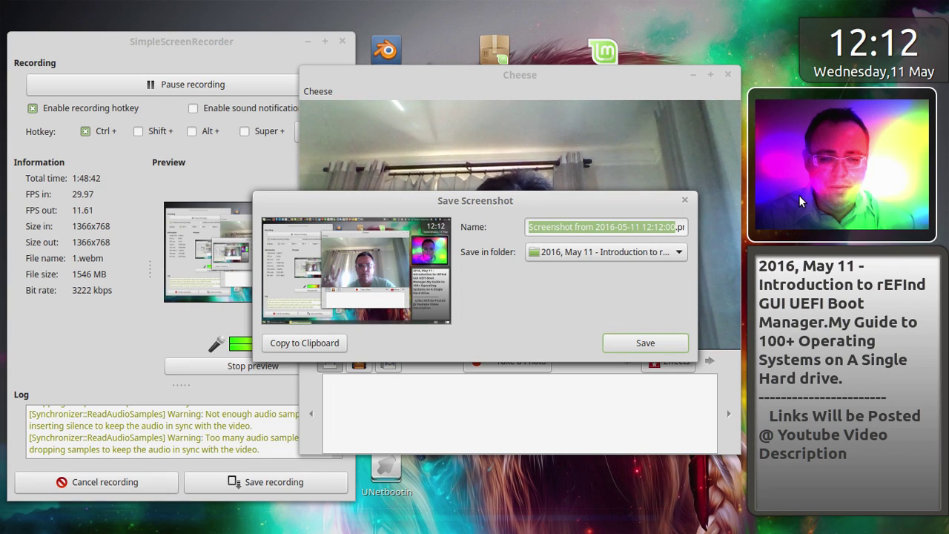
text(25)
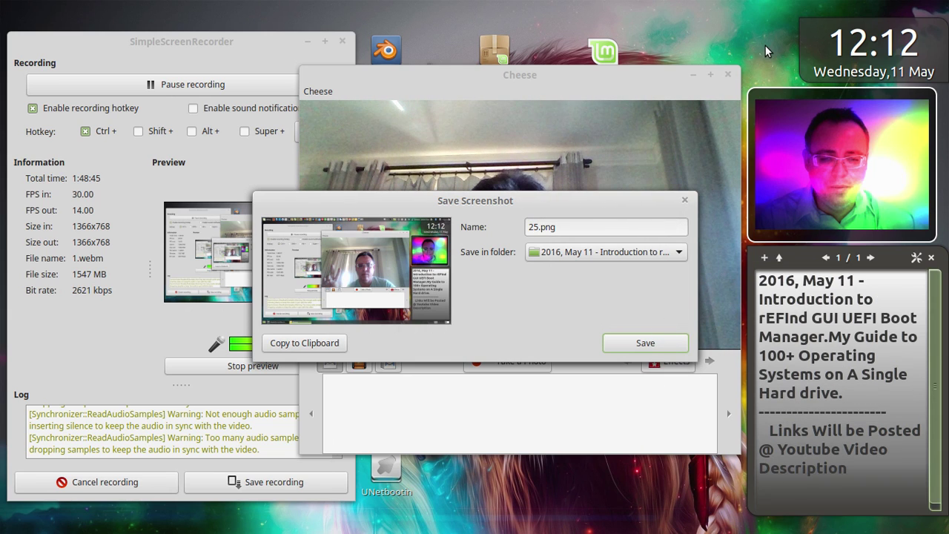
key(Return)
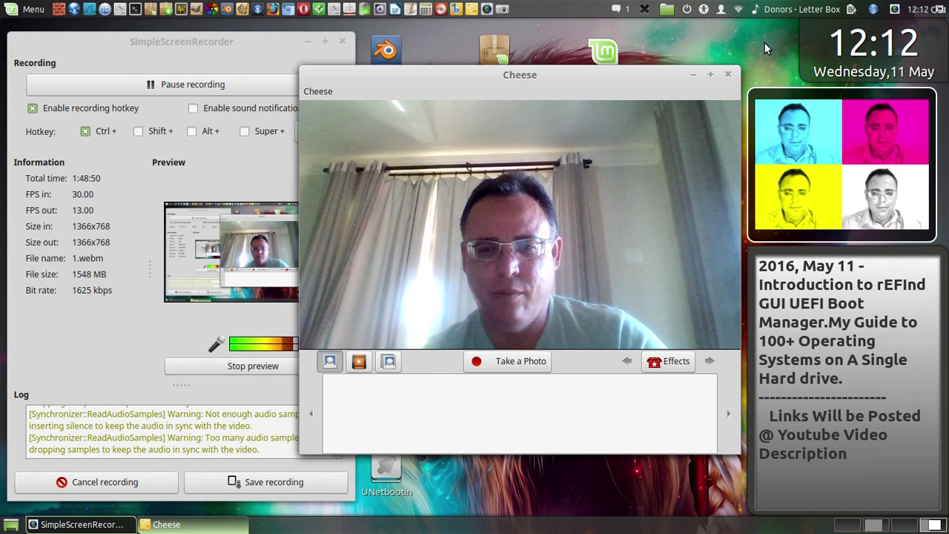
click(729, 75)
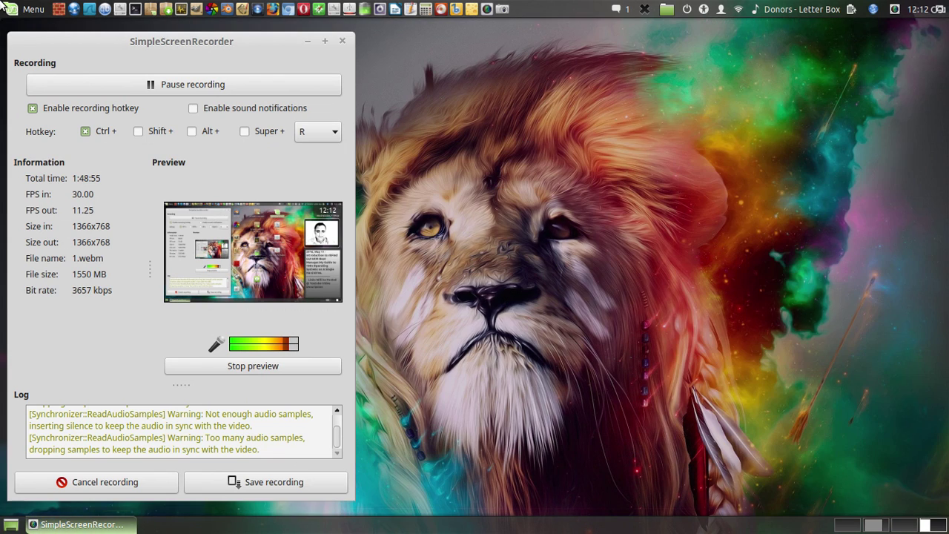
Step: Switch to Workspace 1, close the Linux Mint page in Firefox and cancel the Google Photos file selection dialog
mouse_move(2, 3)
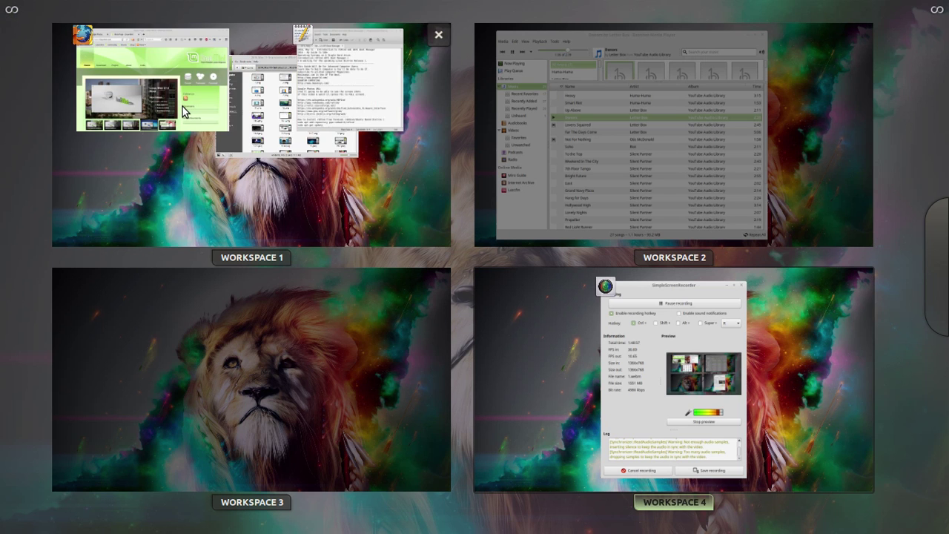
click(182, 106)
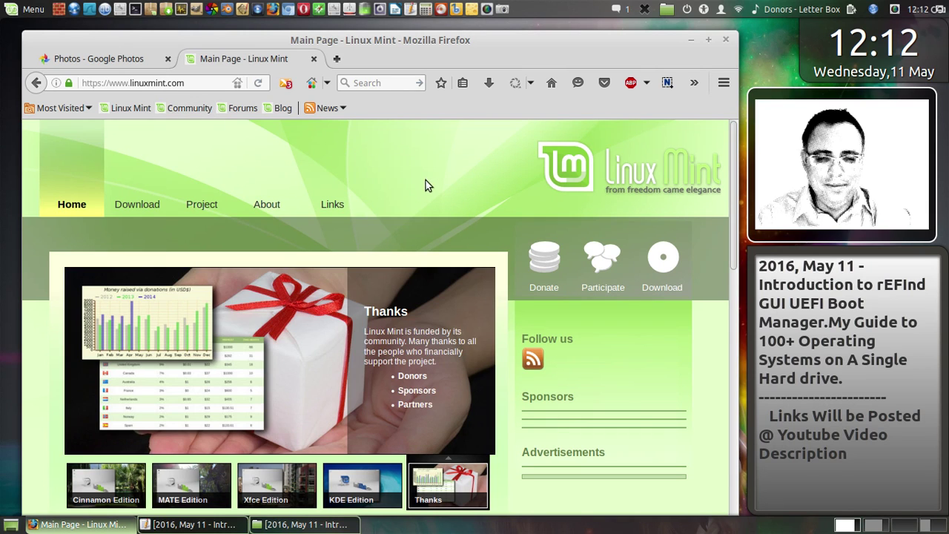
click(313, 59)
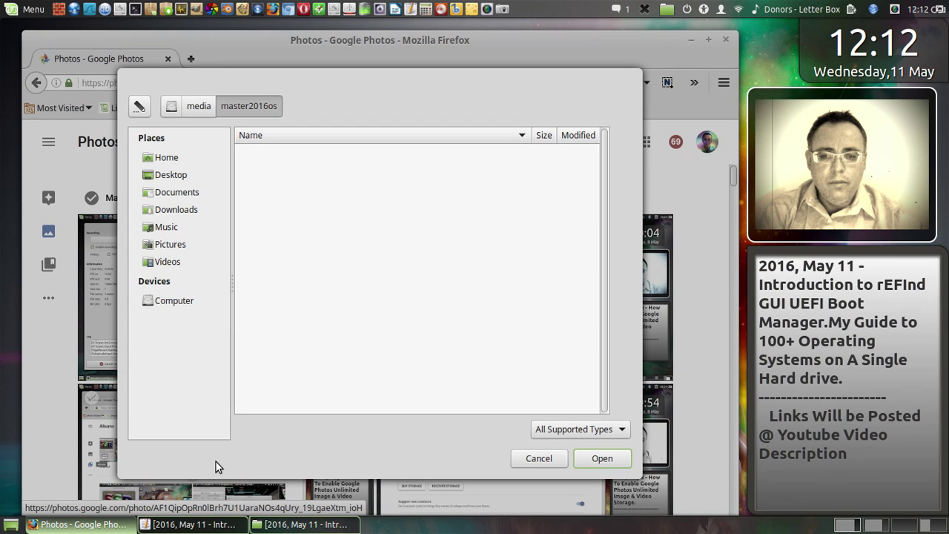
click(539, 458)
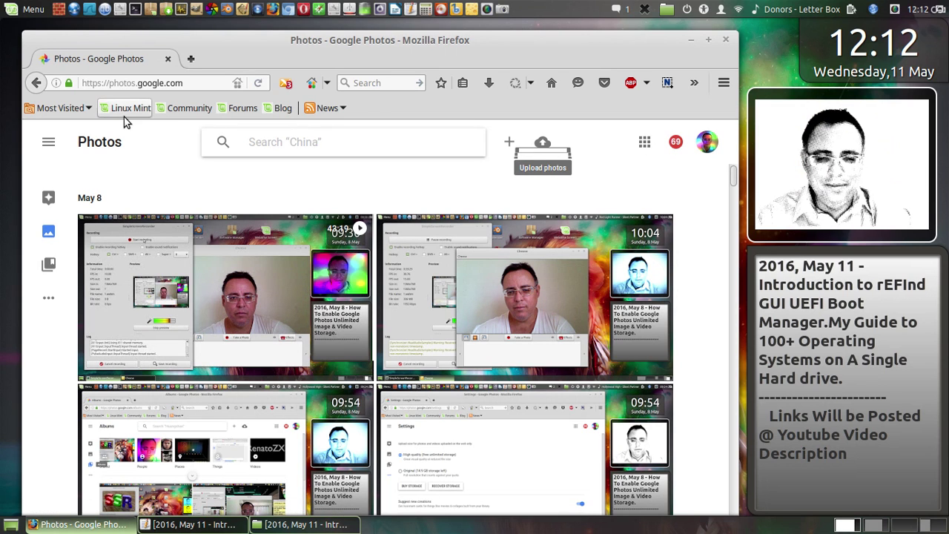
Step: Open the Google Photos settings page and save a whole-screen screenshot of it as 26.png
click(48, 142)
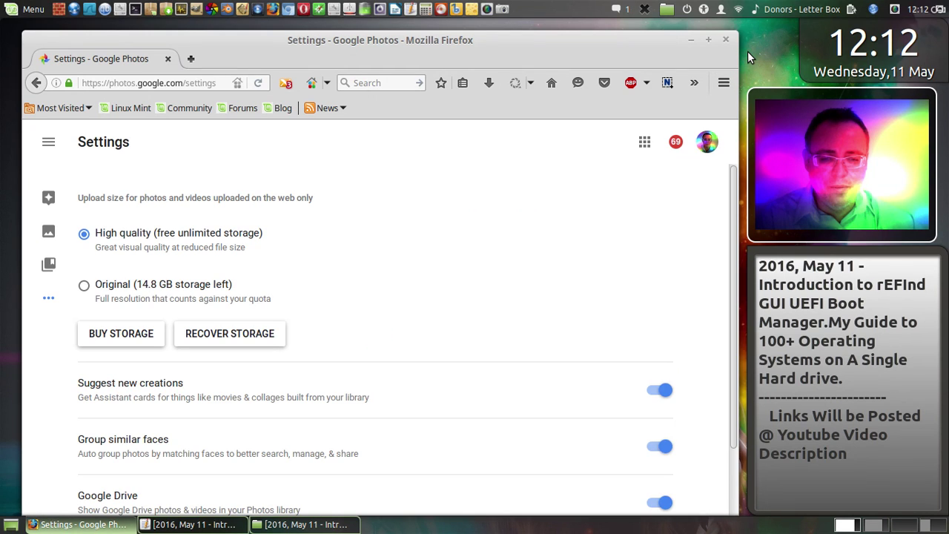
click(504, 9)
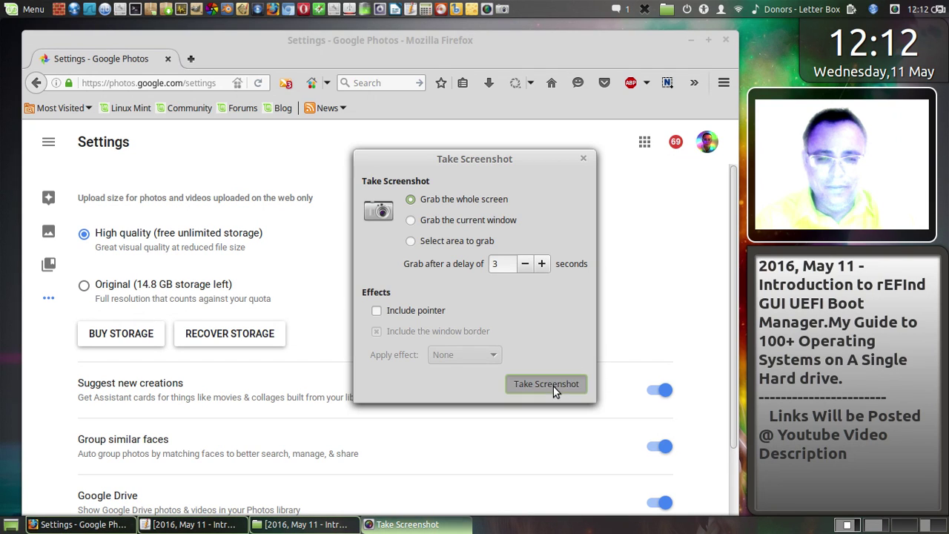
key(Return)
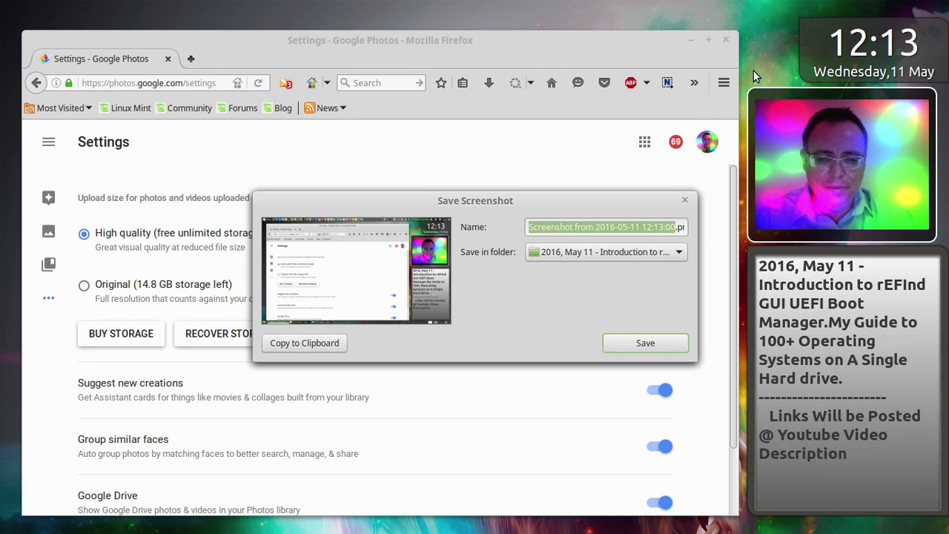
text(26.png)
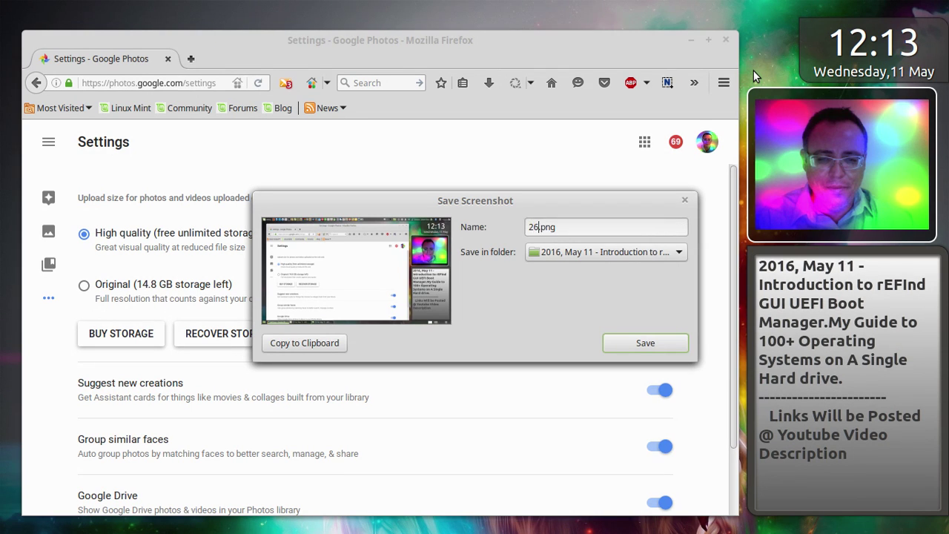
click(645, 349)
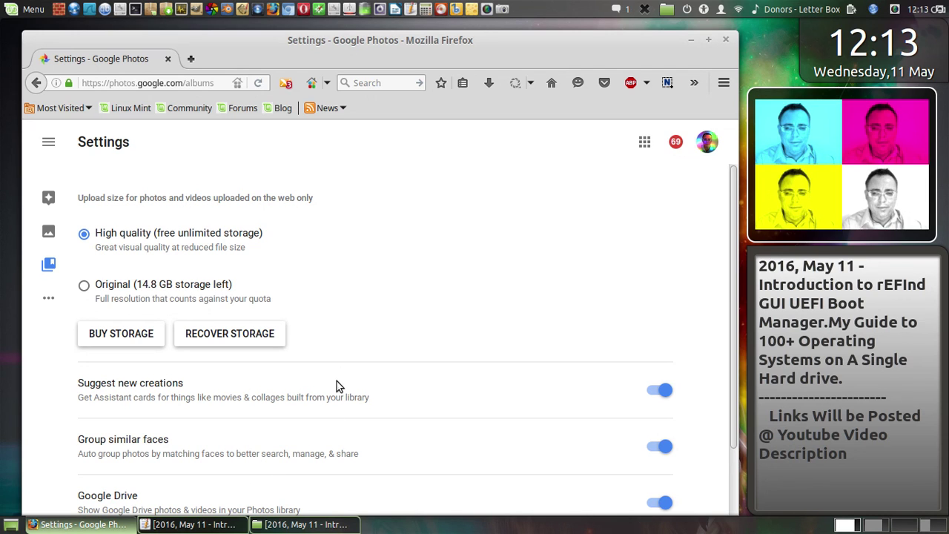
Step: Copy the first three title lines of the rEFInd text document, ending at "Operating Systems on A Single Hard drive.", and minimize the editor
click(178, 525)
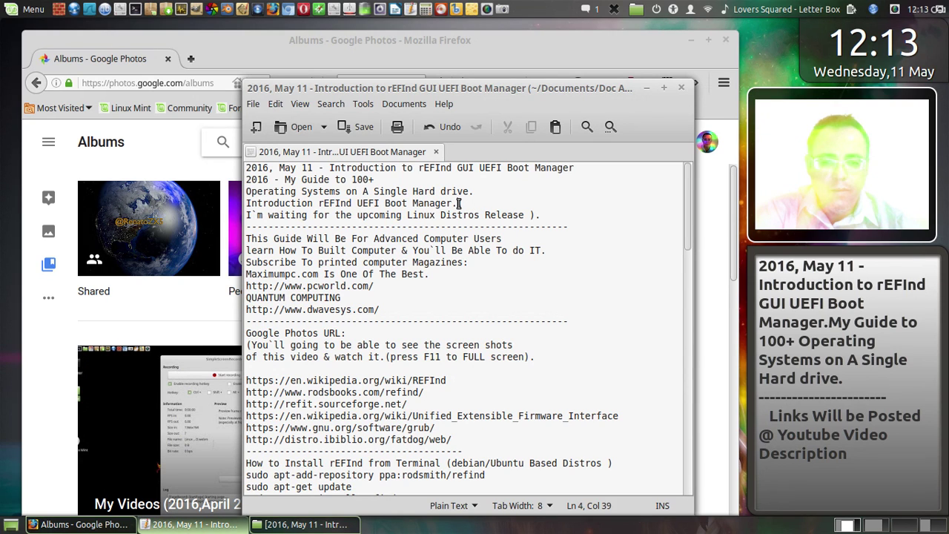
drag(459, 203, 232, 161)
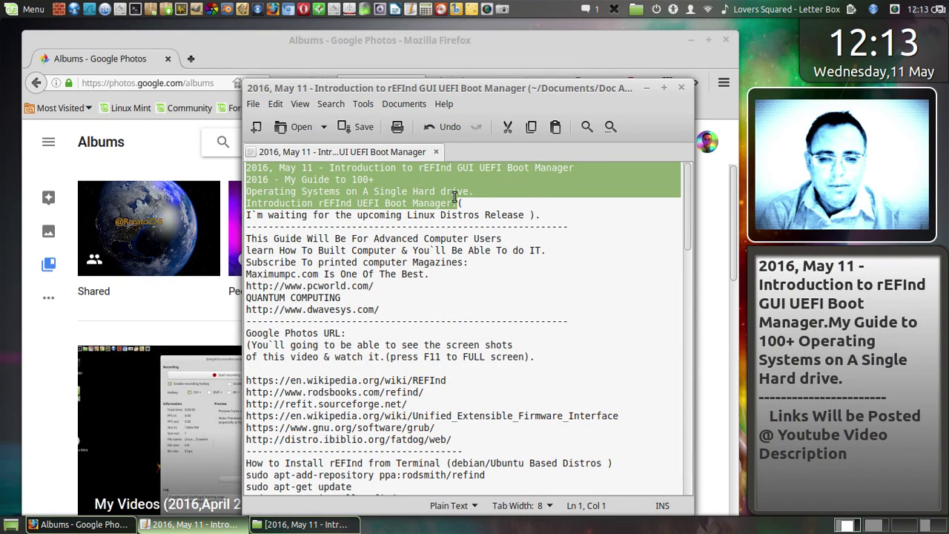
click(477, 192)
drag(469, 191, 260, 169)
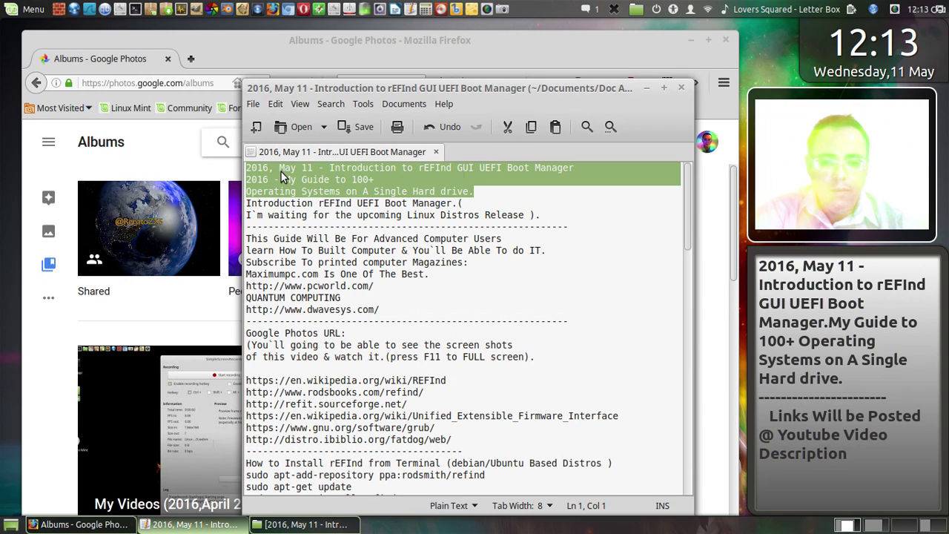
right_click(280, 171)
click(317, 248)
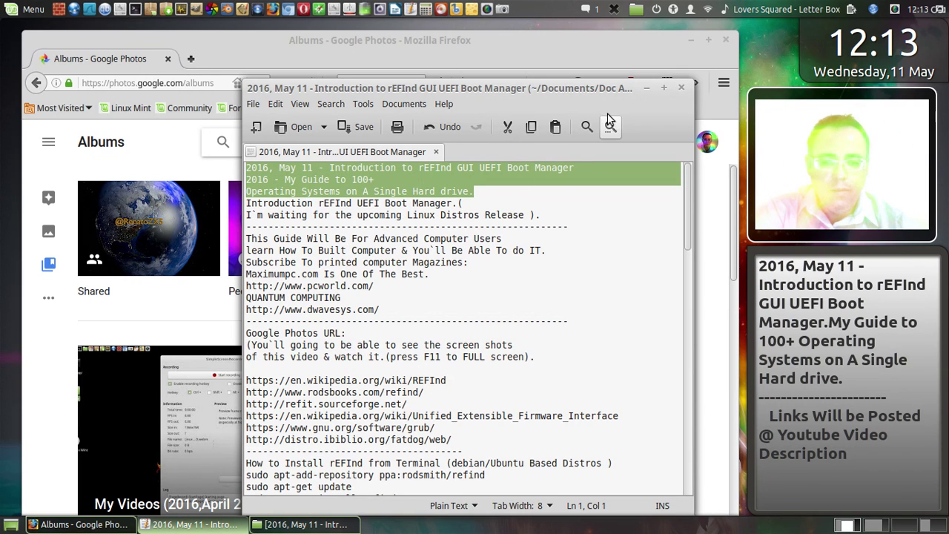
click(644, 89)
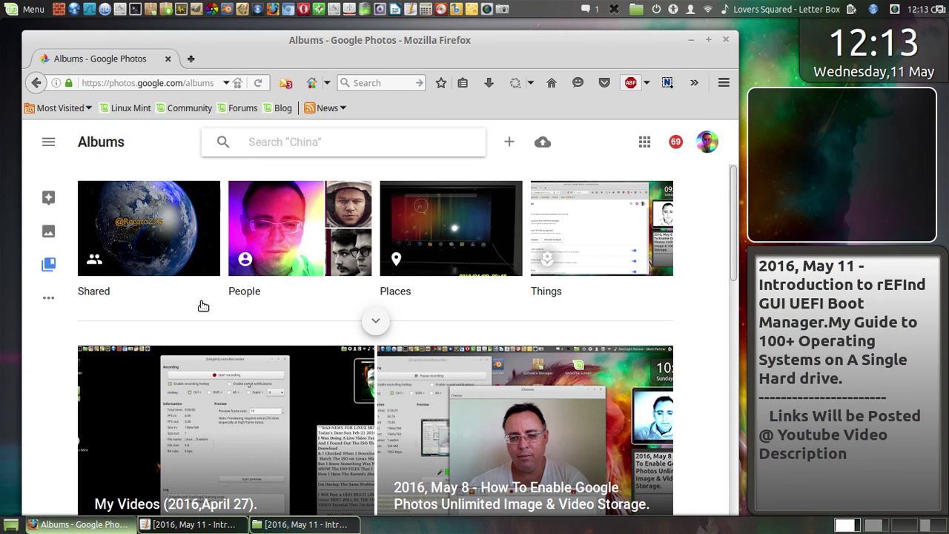
Step: Upload all screenshots from the Pictures folder "2016, May 11 - Introduction to rEFInd GUI UEFI Boot Manager" to Google Photos
click(555, 143)
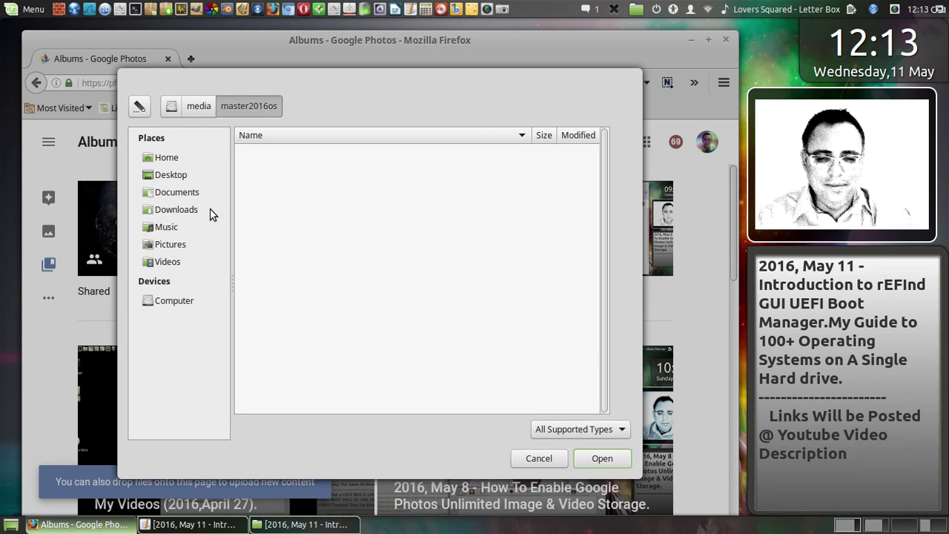
click(178, 246)
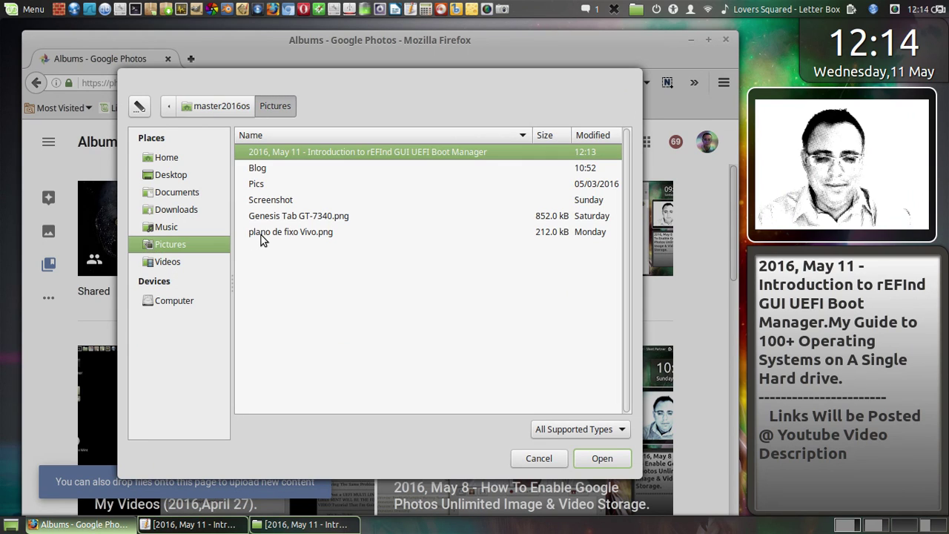
double_click(310, 154)
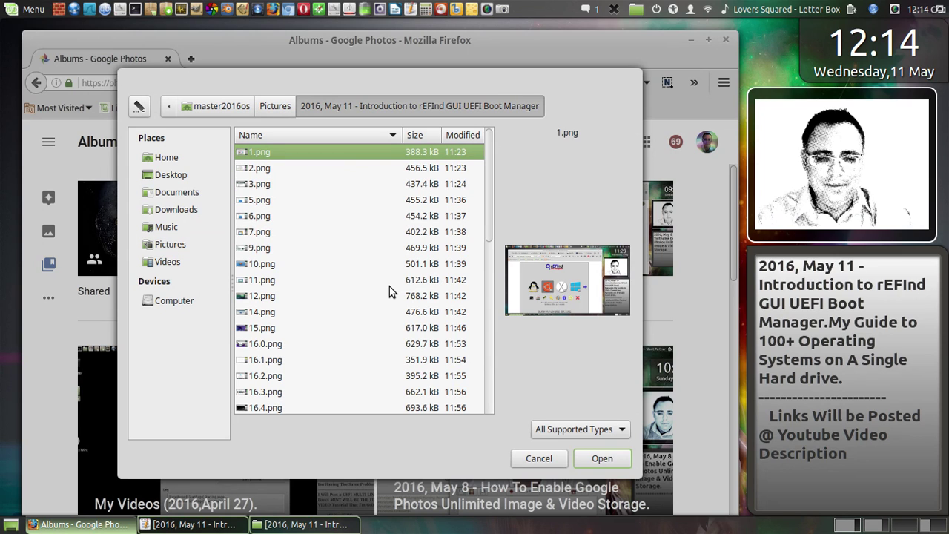
key(ctrl+a)
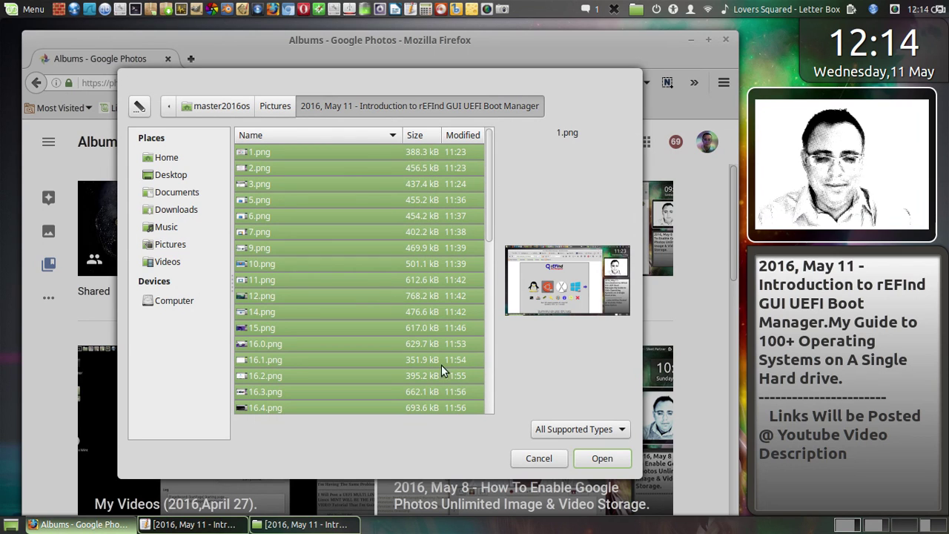
click(597, 458)
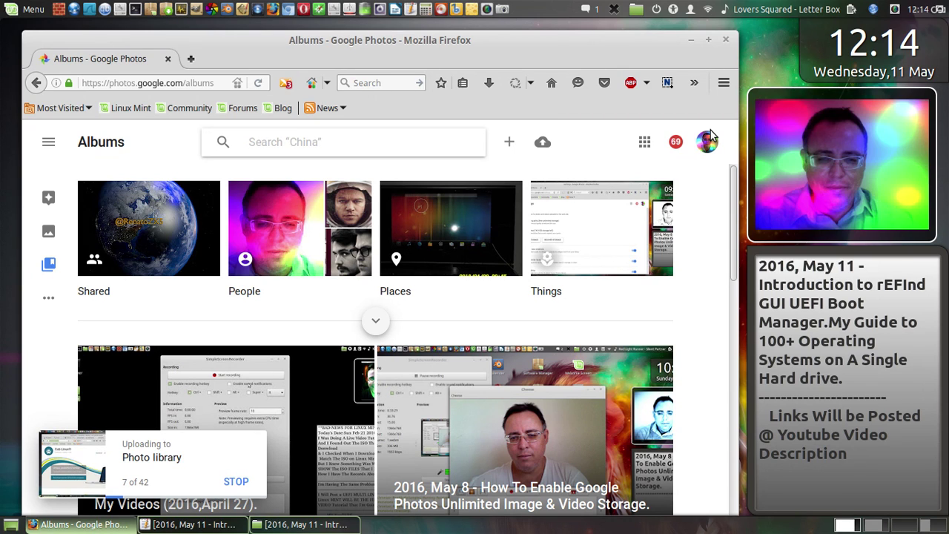
Step: Switch to the empty Workspace 3 and open Cheese there
mouse_move(946, 2)
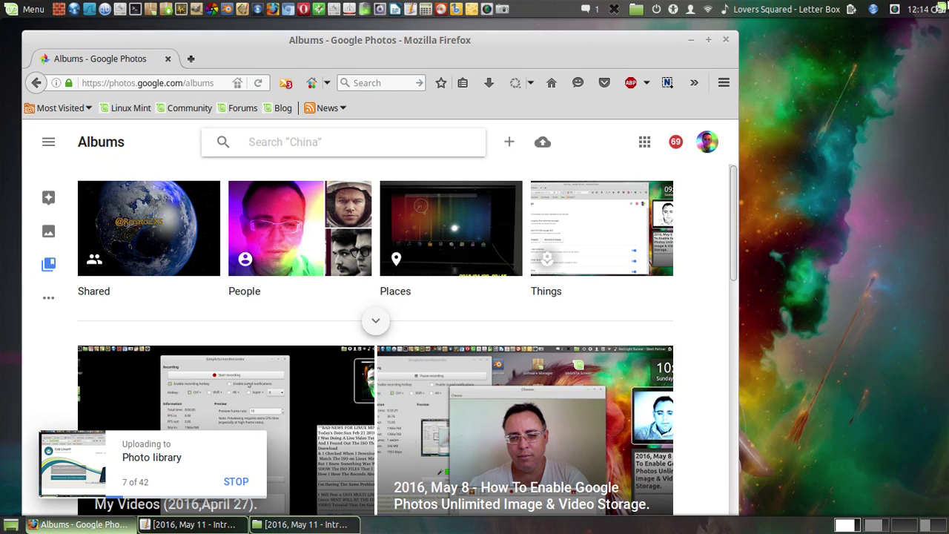
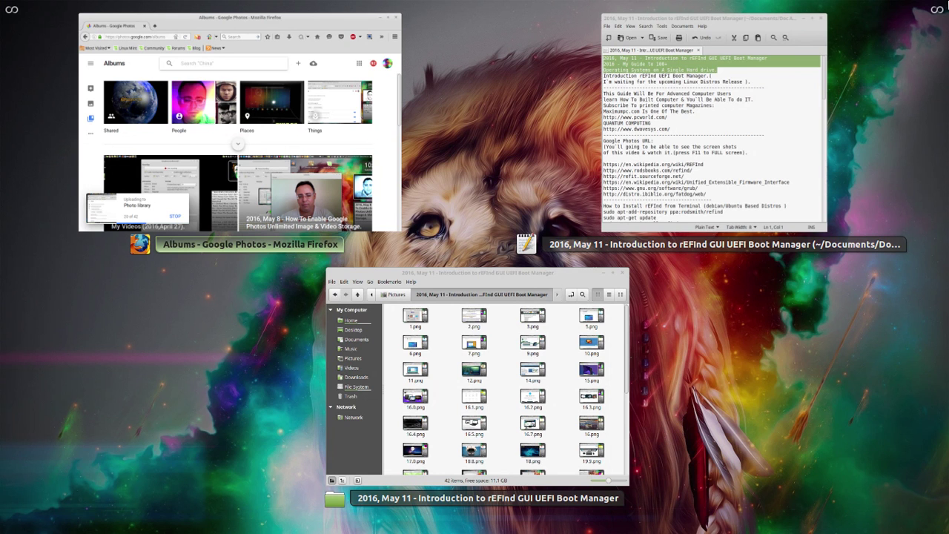
mouse_move(2, 3)
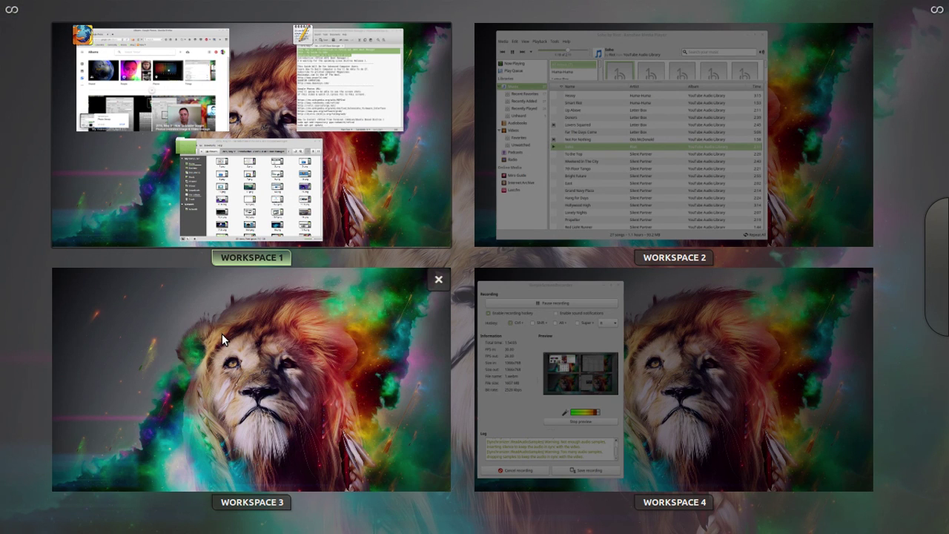
click(221, 337)
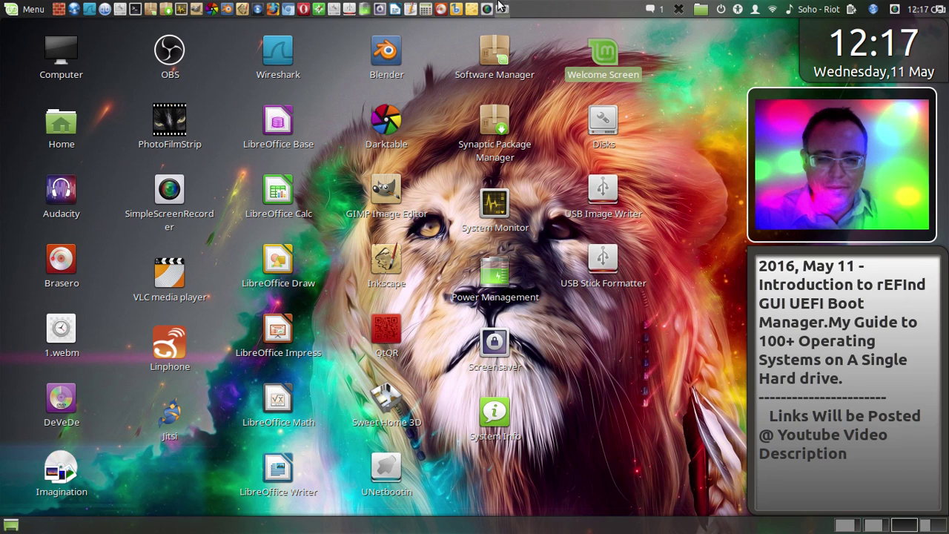
click(470, 10)
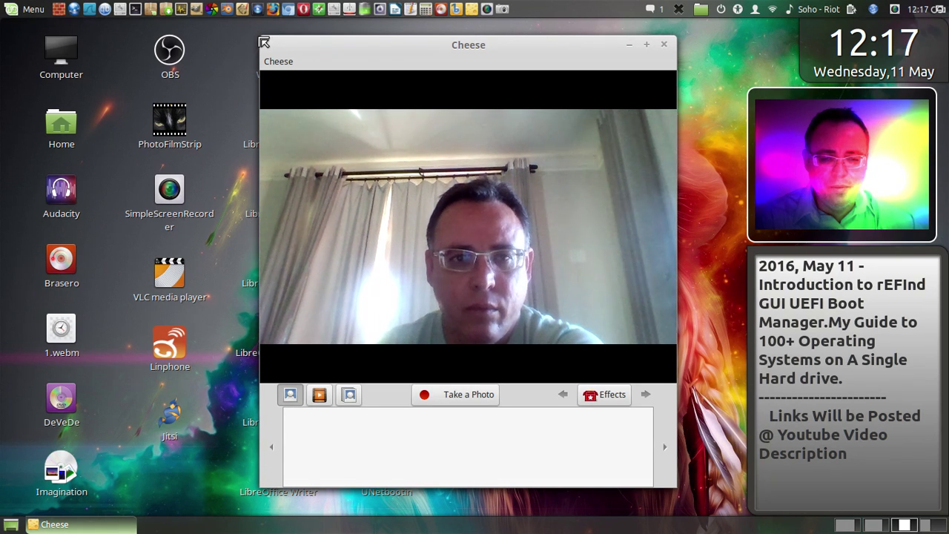
Step: Make the Cheese window wider and shorter, and add a fifth workspace in the workspace overview, removing any surplus one
drag(264, 42, 230, 96)
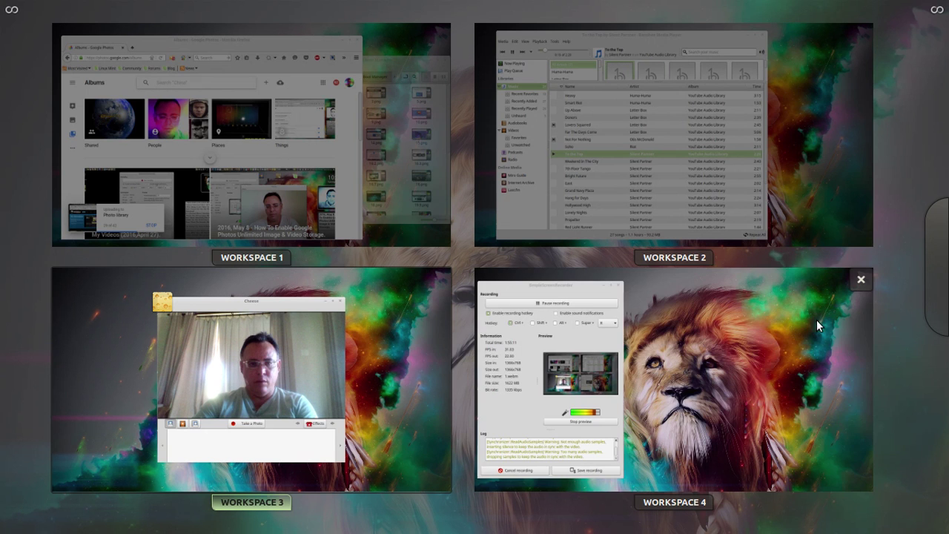
click(940, 274)
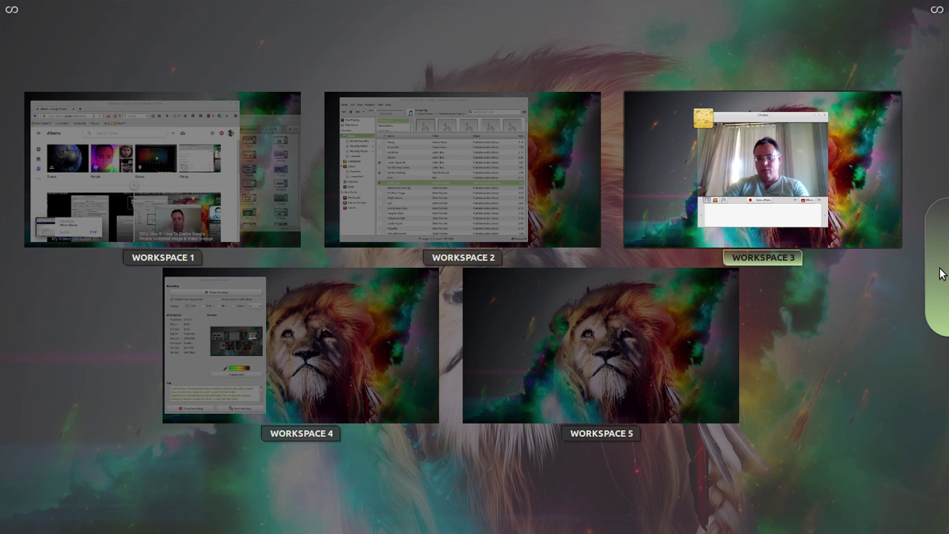
click(940, 274)
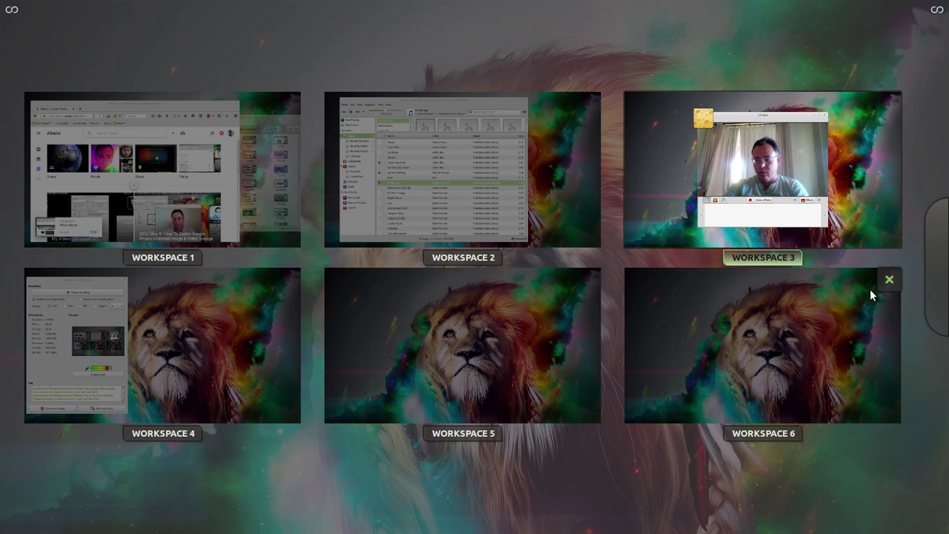
middle_click(853, 330)
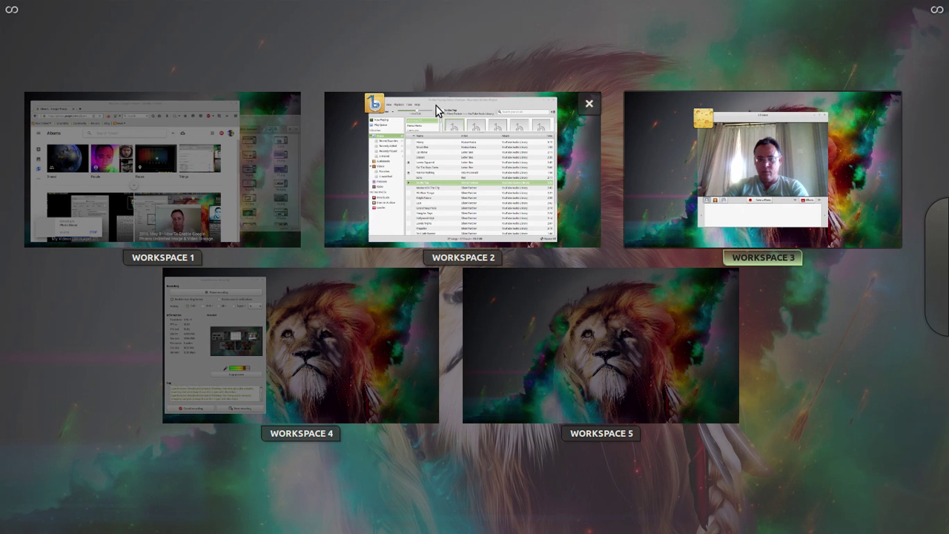
Step: Move the Banshee window to Workspace 5 and the Cheese window to Workspace 2, and switch to Workspace 1
drag(515, 125, 599, 375)
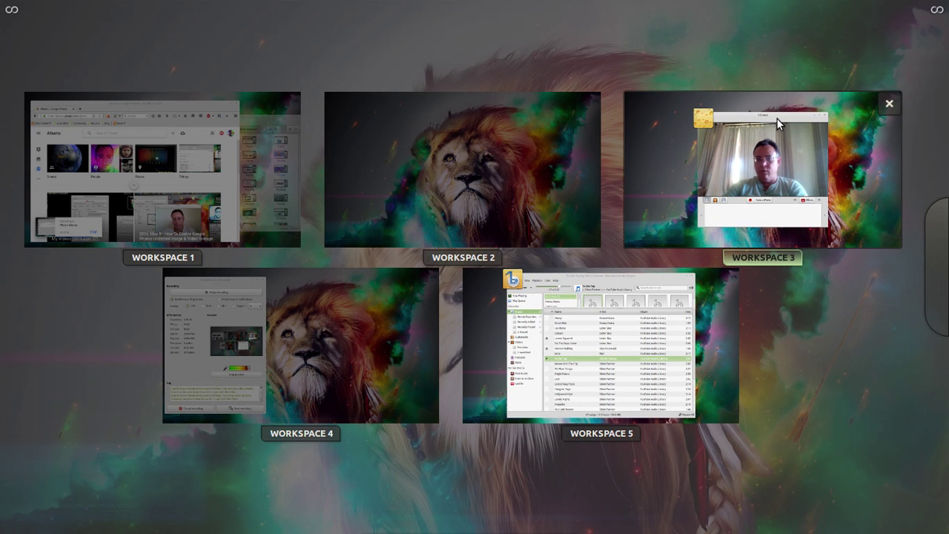
drag(752, 117, 458, 122)
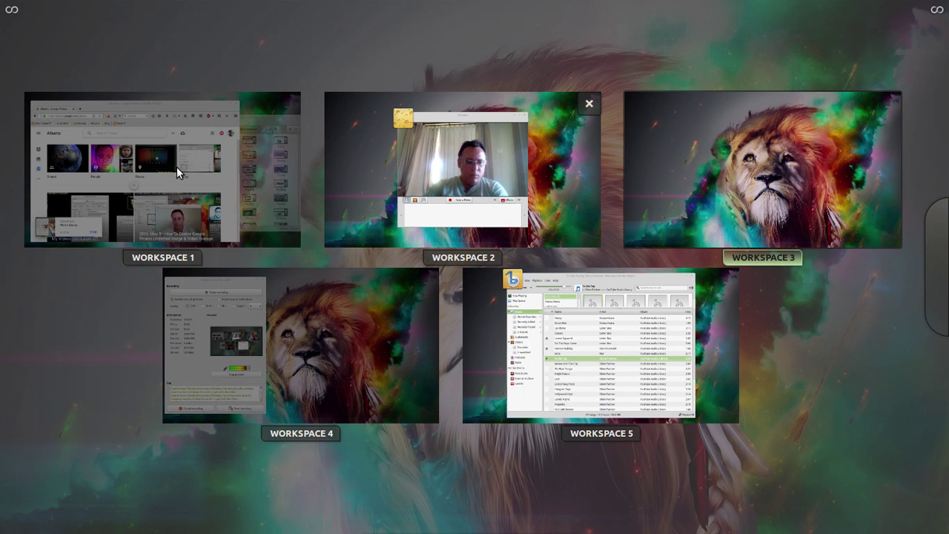
mouse_move(137, 172)
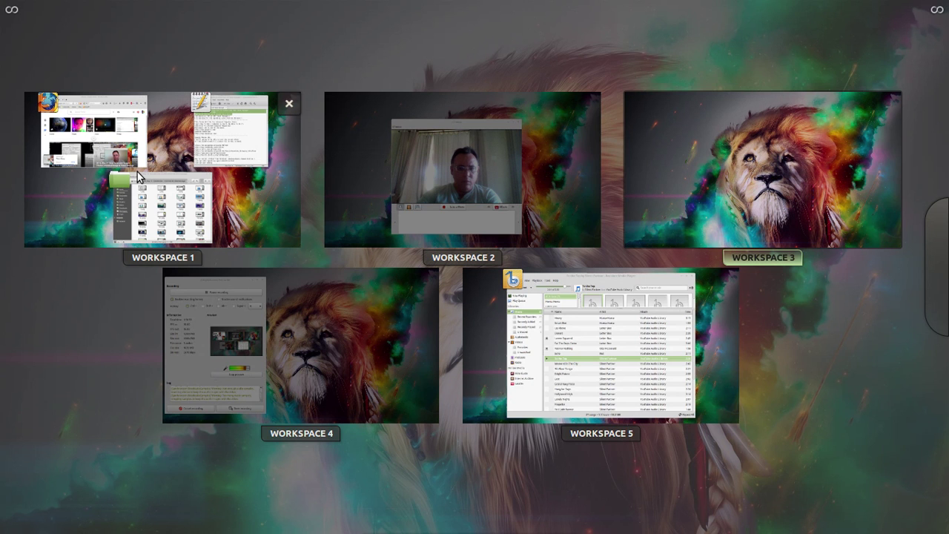
key(Escape)
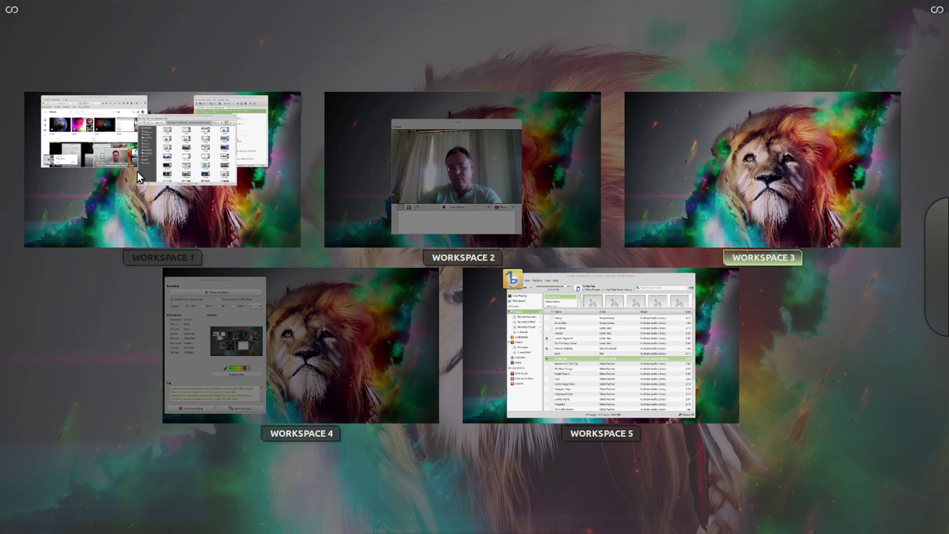
click(138, 176)
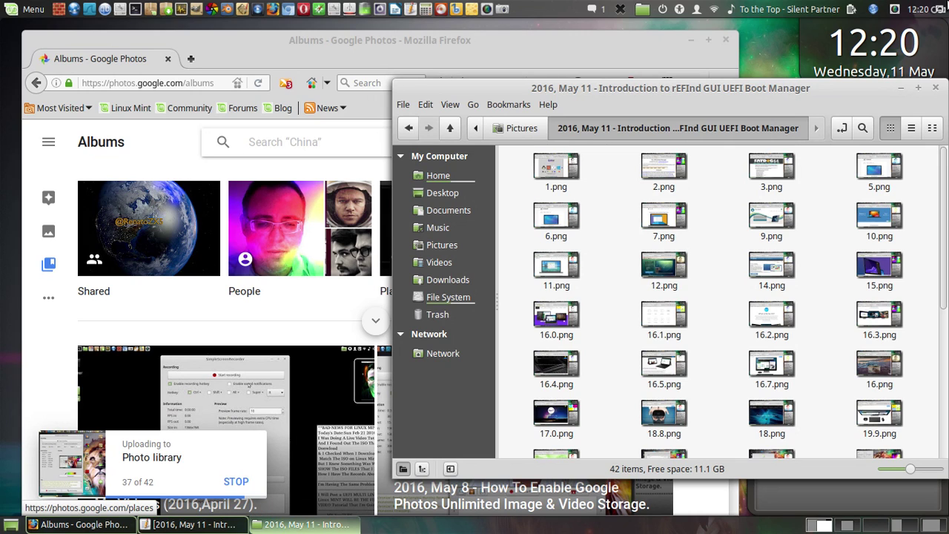
Step: Bring the Google Photos window to the front and put the uploaded items into a new shared album
mouse_move(948, 4)
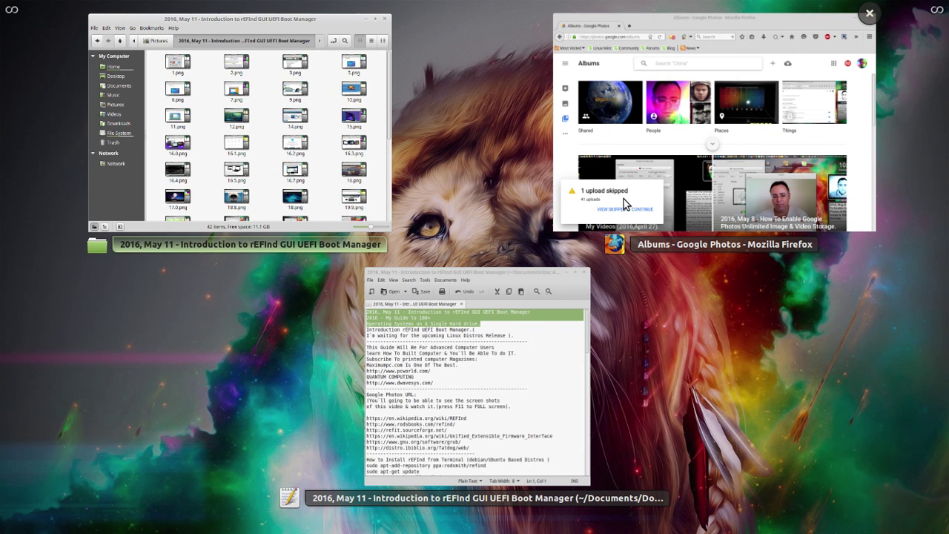
click(725, 256)
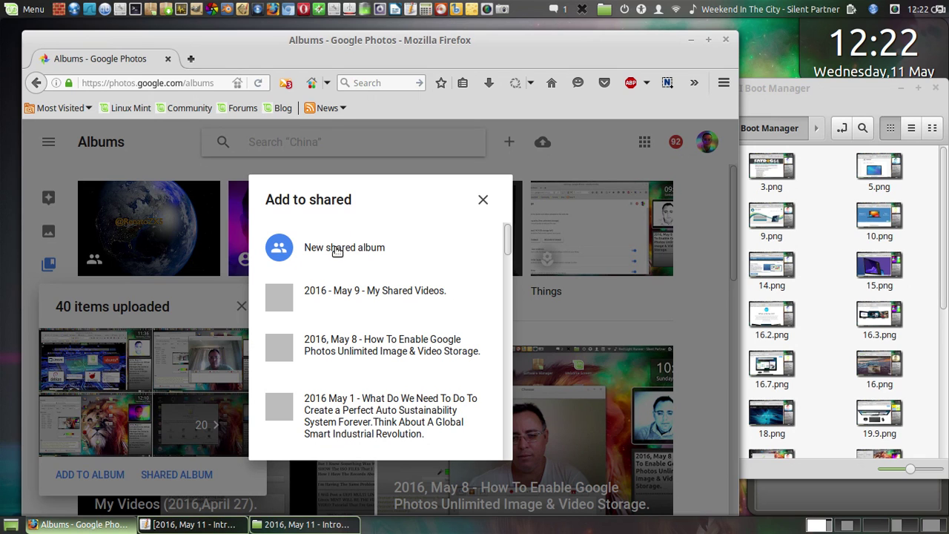
key(Escape)
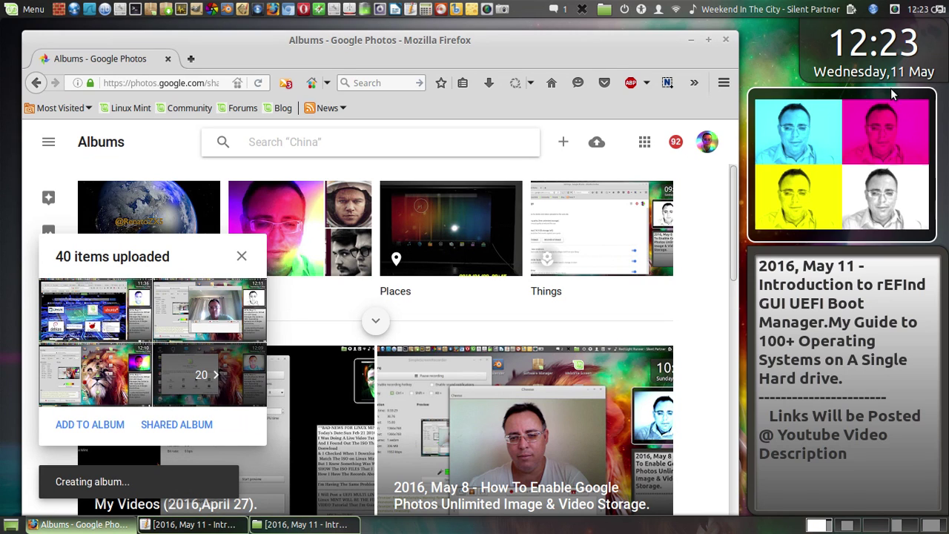
scroll(891, 87, down, 3)
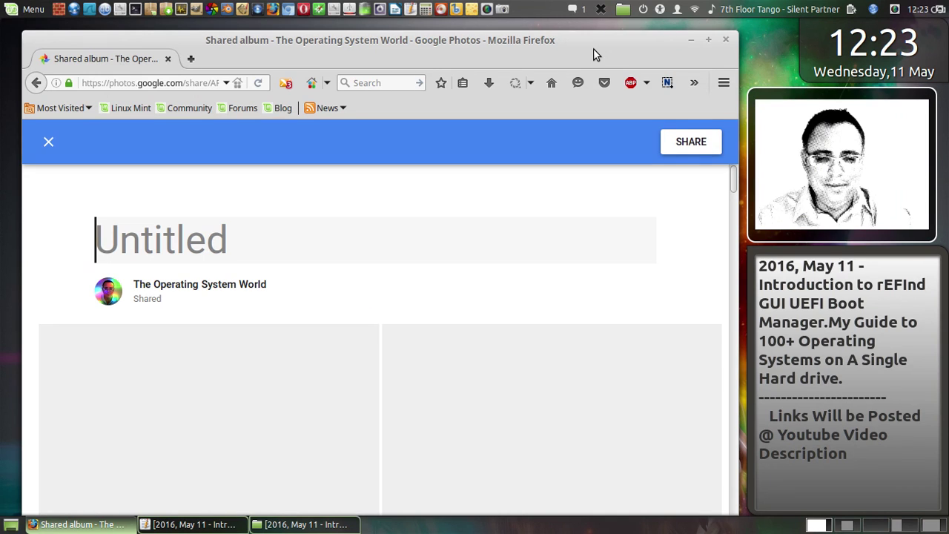
Step: Title the shared album "2016, May 11 - Introduction to rEFInd GUI UEFI Boot Manager 2016 - My Guide to 100+ Operating Systems on A Single Hard drive."
right_click(151, 235)
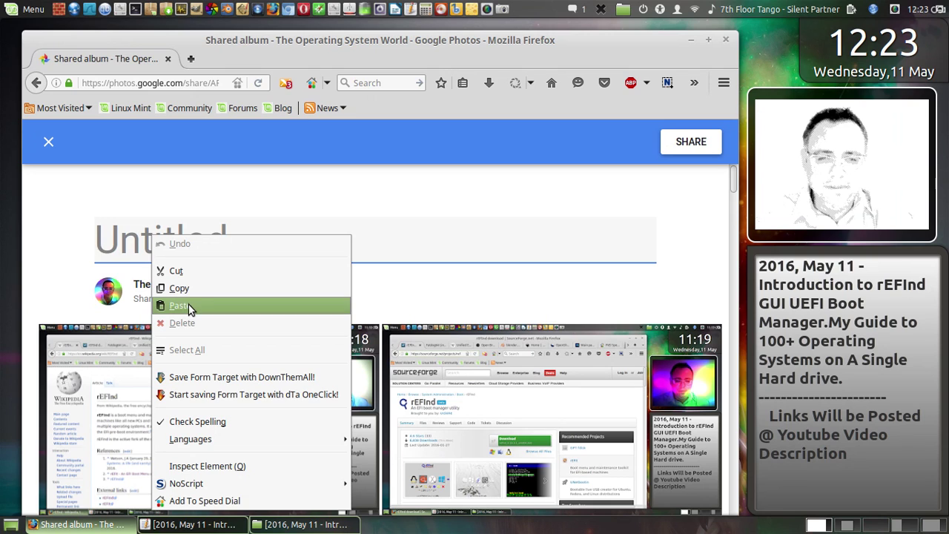
click(520, 196)
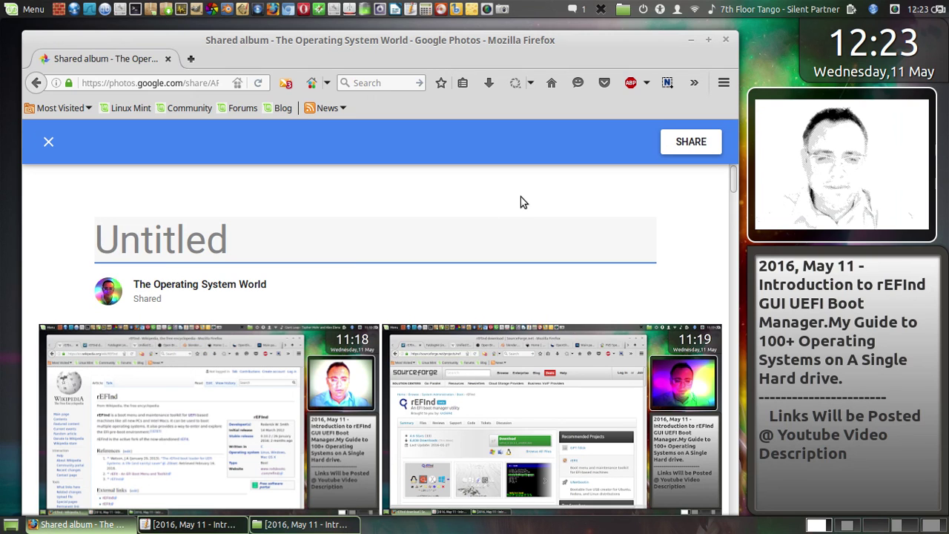
text(2016, May 11 - Introduction to rEFInd GUI UEFI Boot Manager 2016 - My Guide to 100+ Operating Systems on A Single Hard drive.)
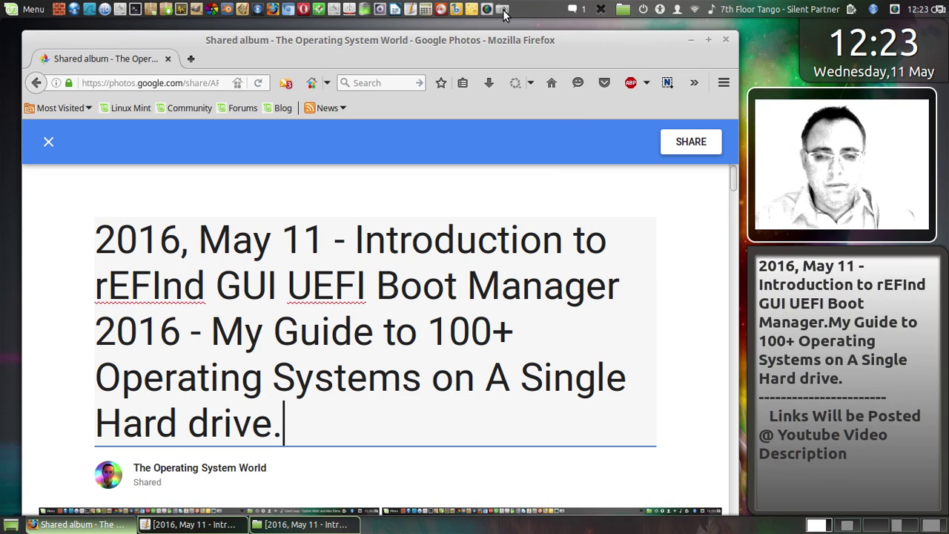
click(772, 48)
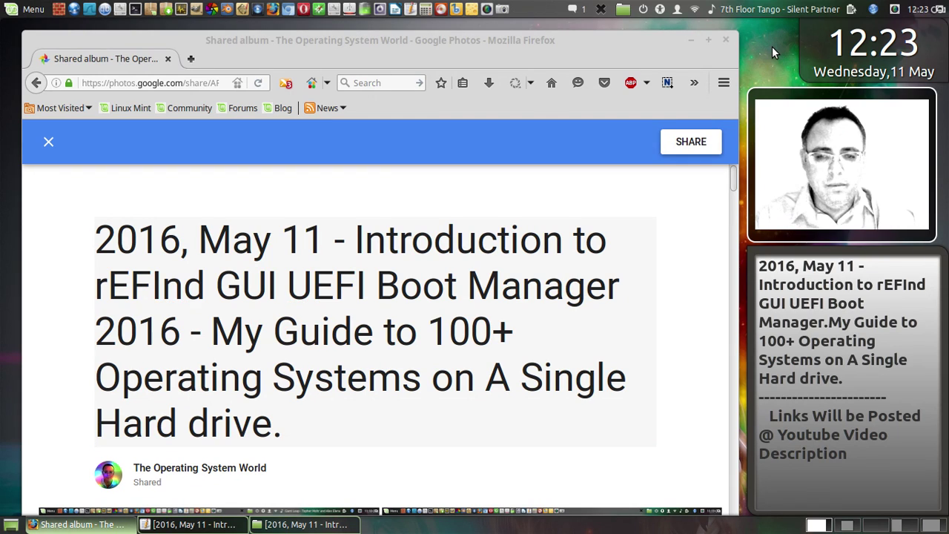
Step: Take a whole-screen screenshot of the titled album and save it as 30.png
key(Print)
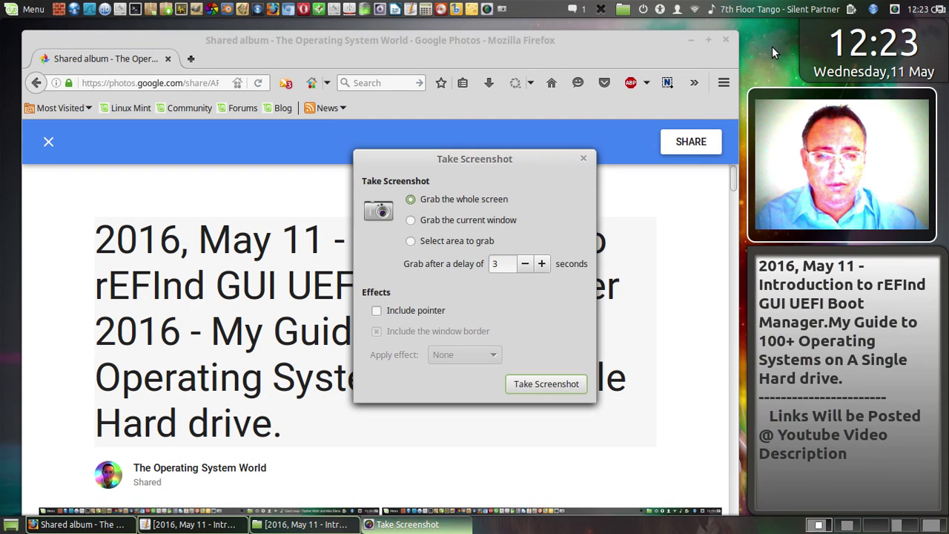
click(557, 383)
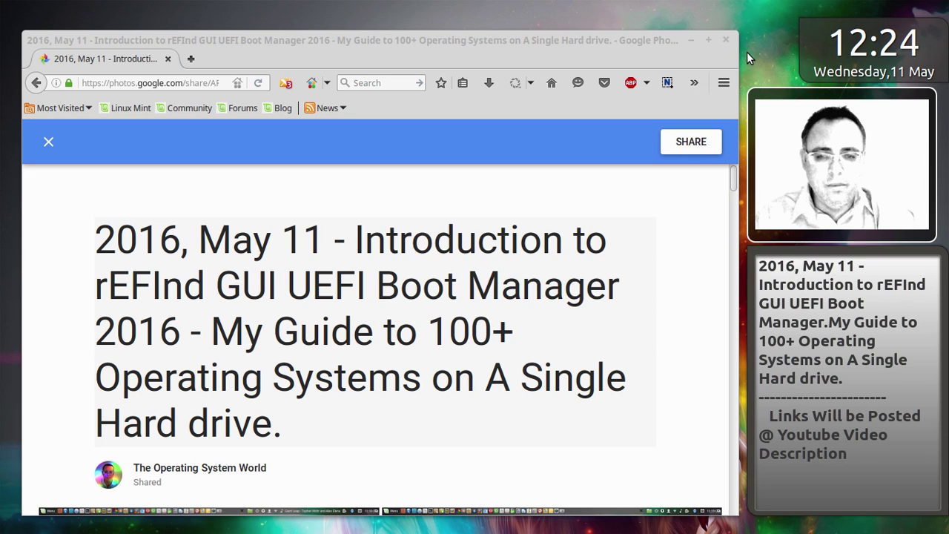
text(30)
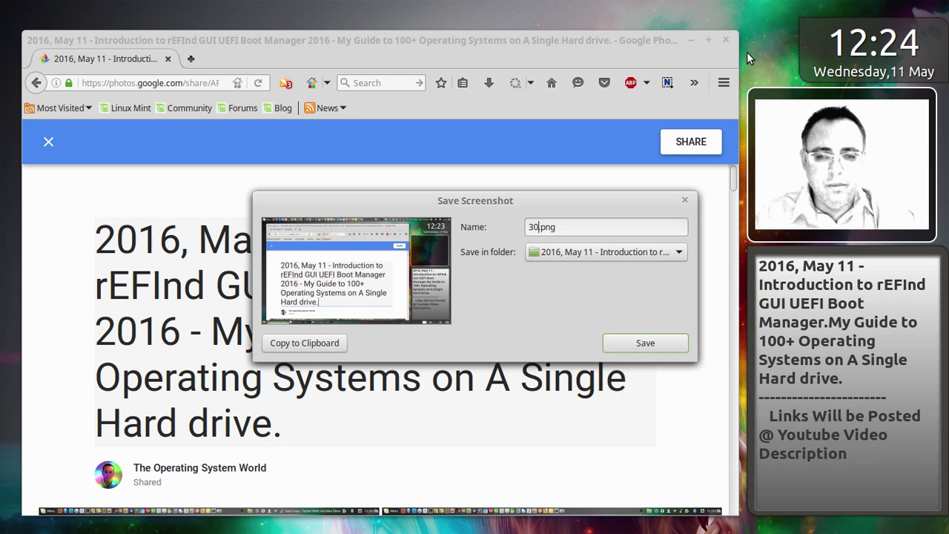
click(687, 338)
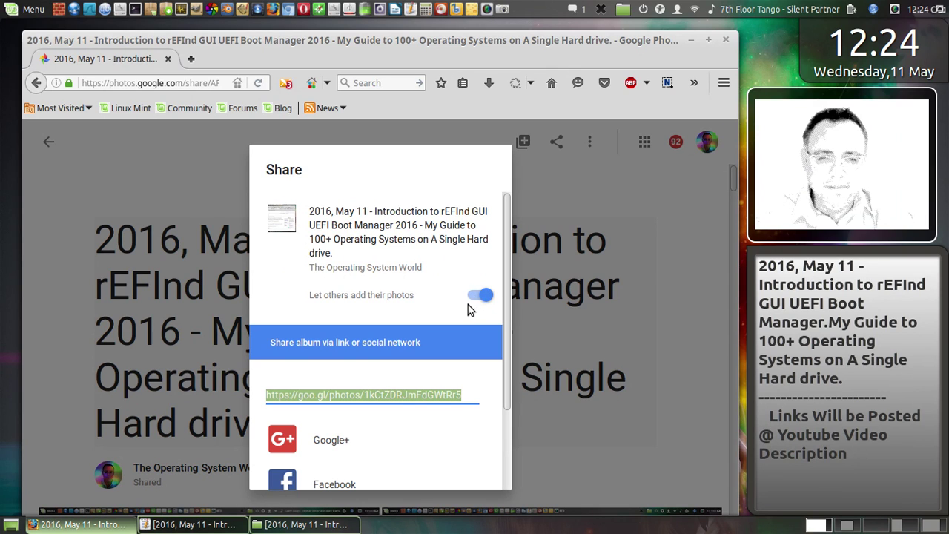
Step: In the album's sharing options, turn off "Let others add their photos" and copy the share link
click(474, 300)
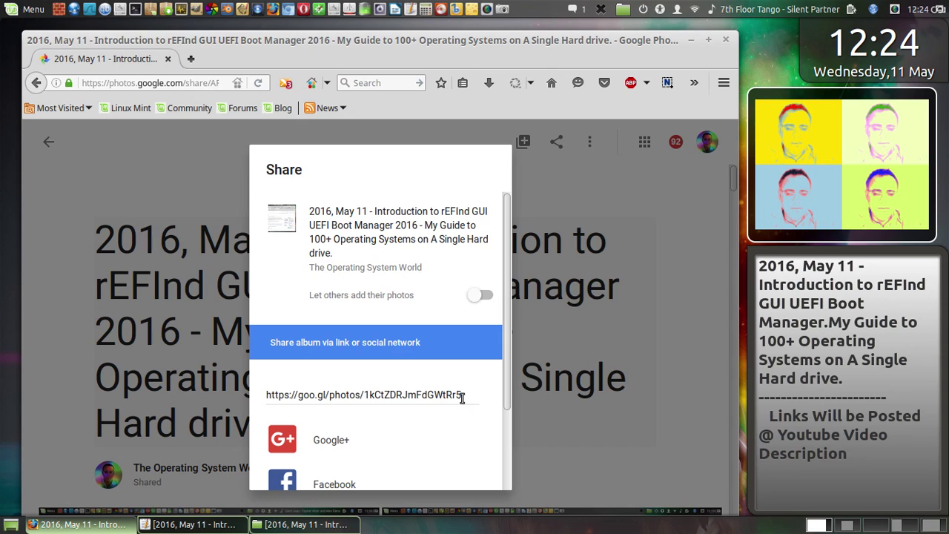
click(380, 395)
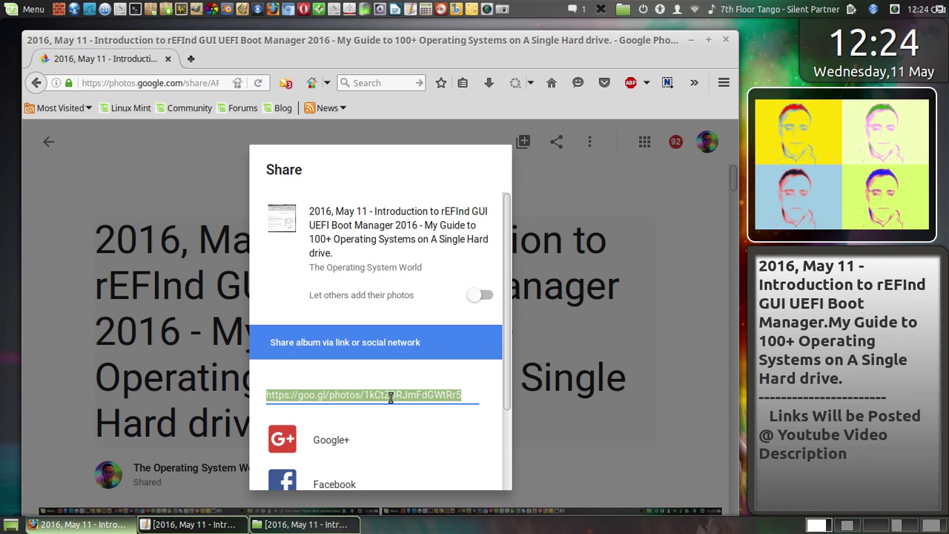
right_click(390, 397)
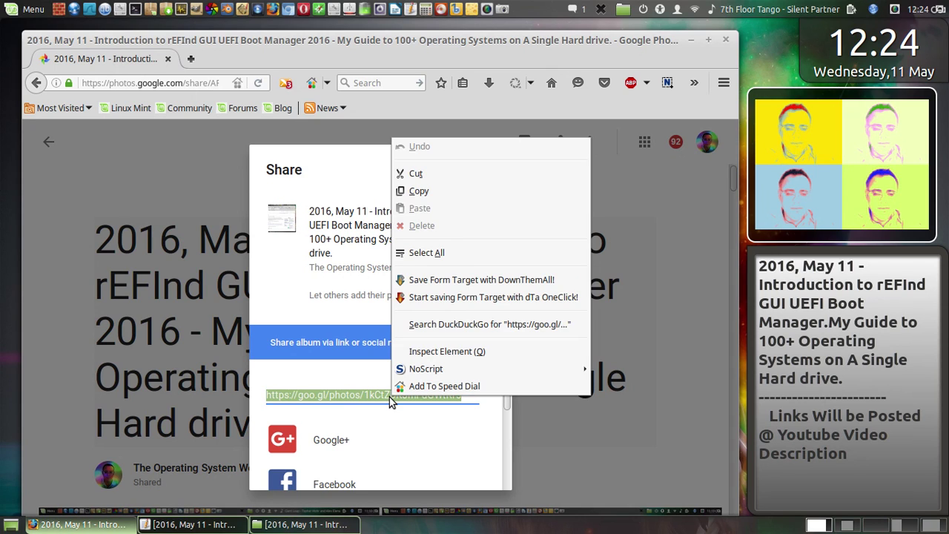
click(414, 194)
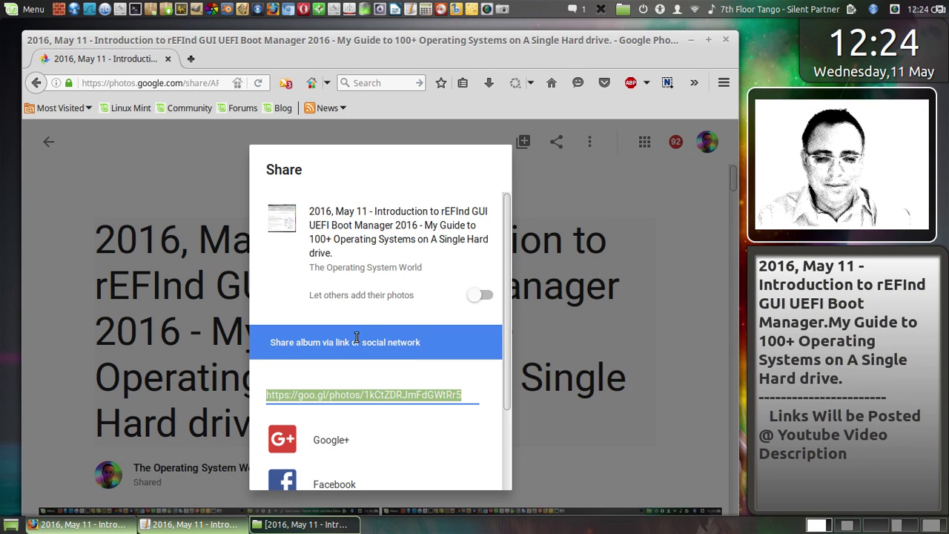
Step: Paste the album link on the empty line below the Google Photos URL note in the rEFInd text document
key(alt+Tab)
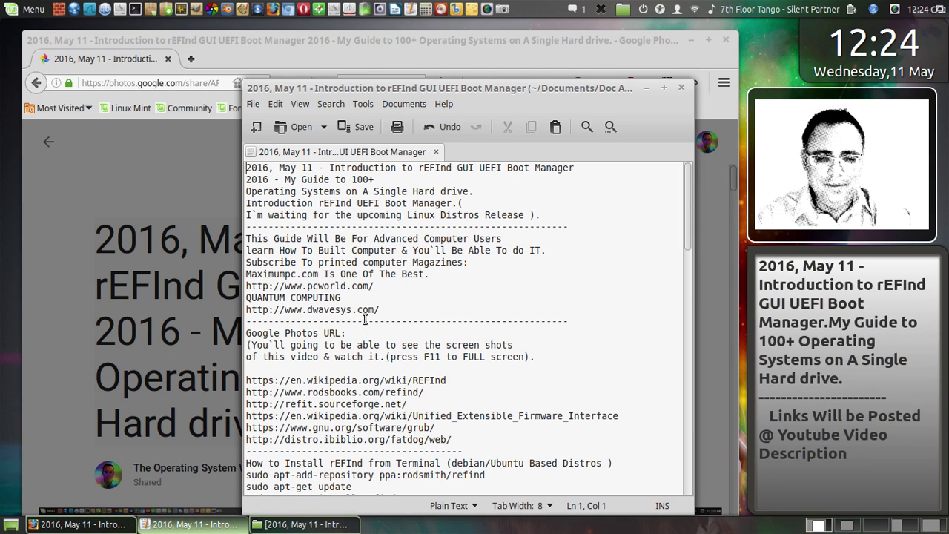
click(261, 374)
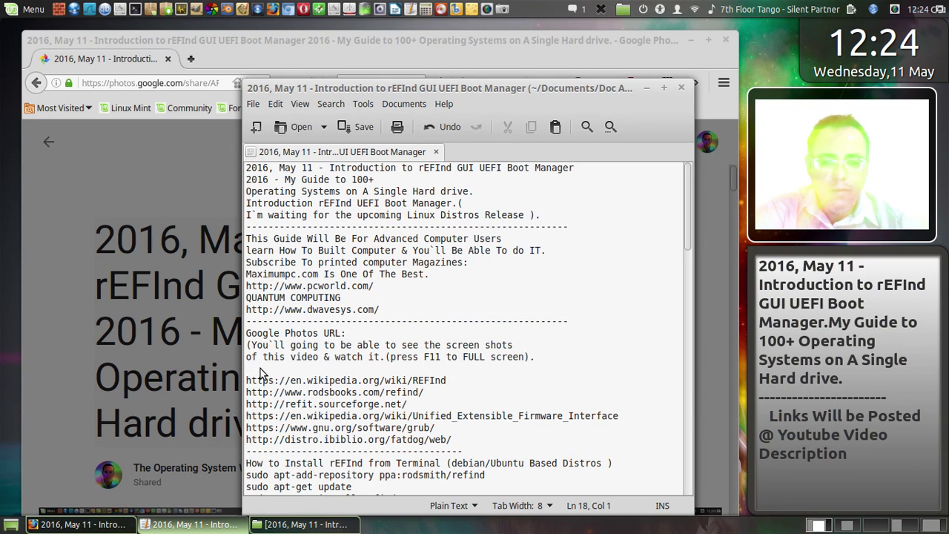
right_click(259, 374)
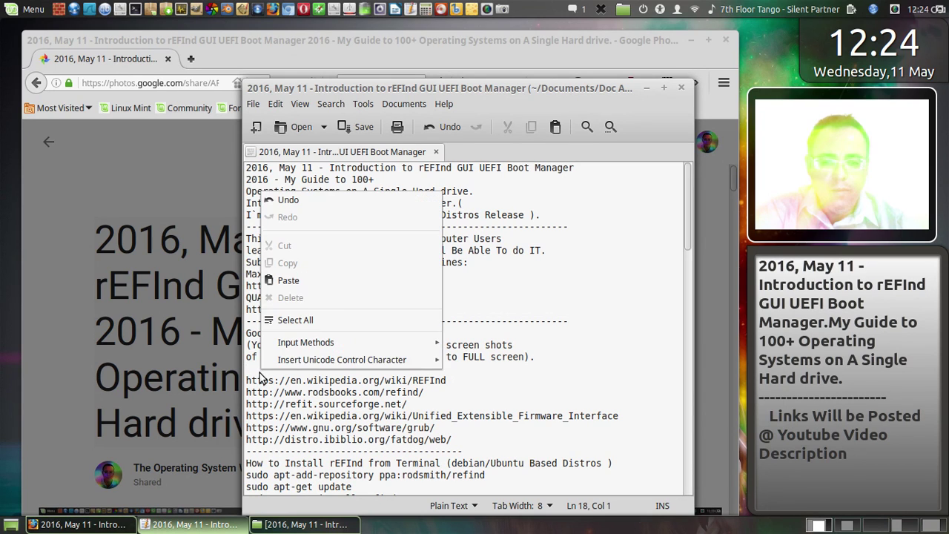
click(309, 279)
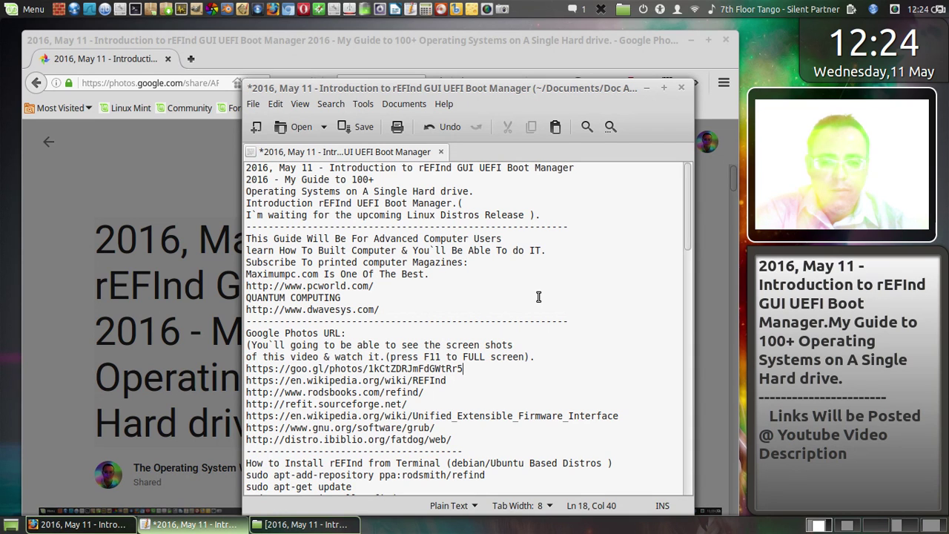
Step: Add a dashed separator line below the pasted album link, save the document and minimize the editor
key(Return)
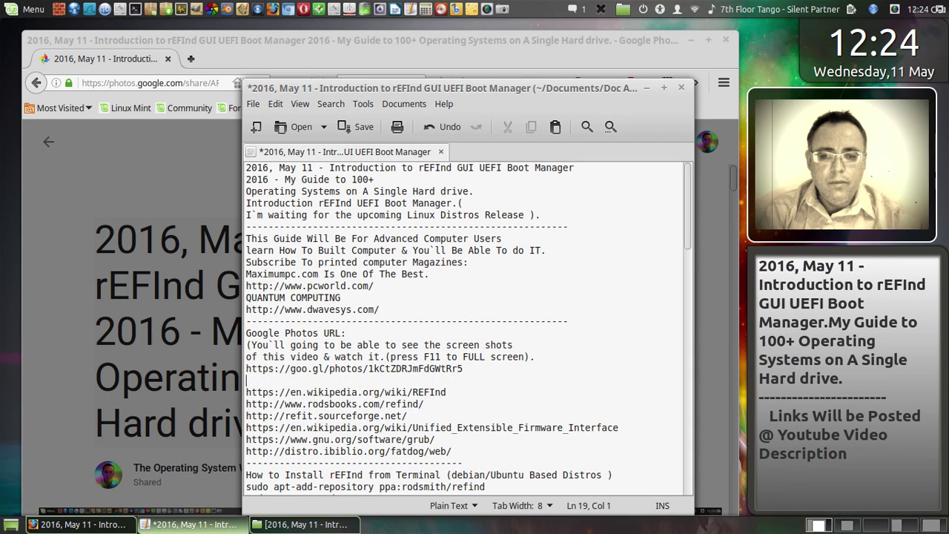
text(----------------------------------------)
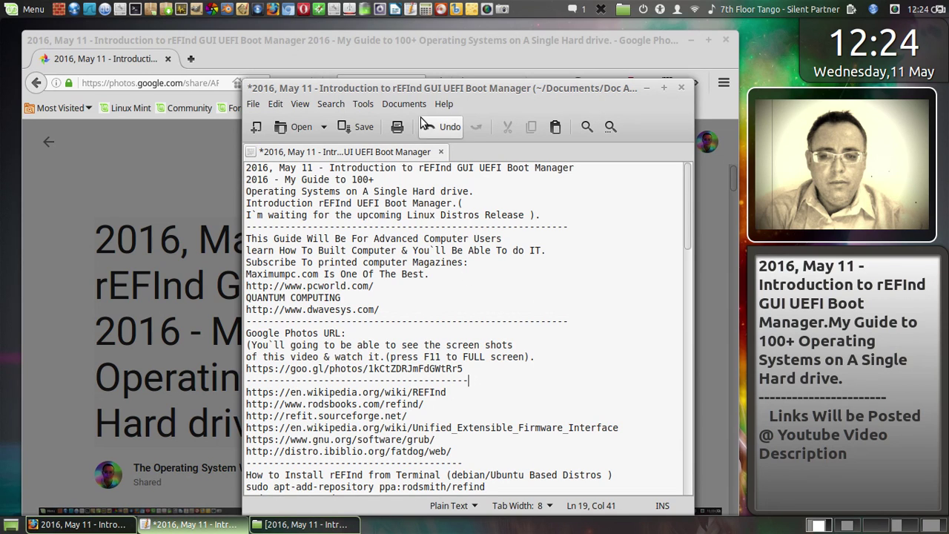
click(374, 131)
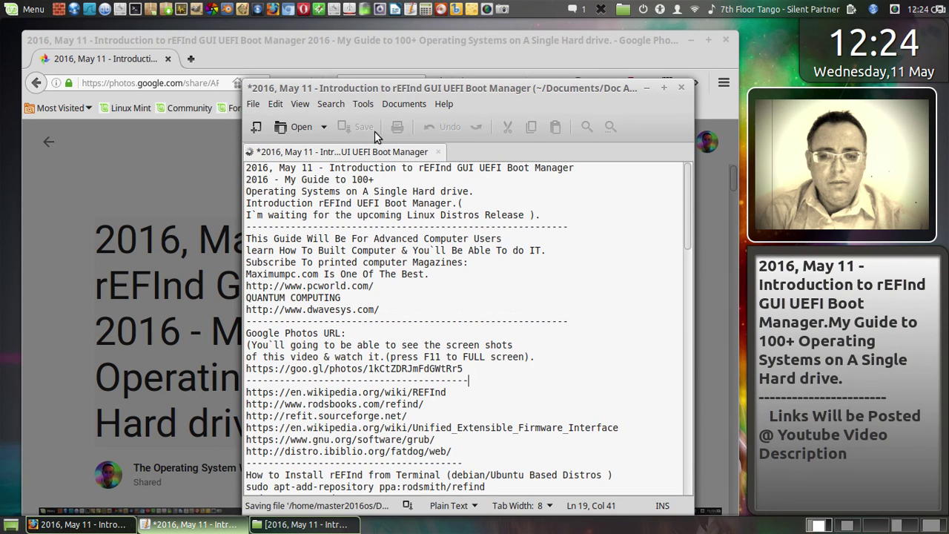
click(648, 90)
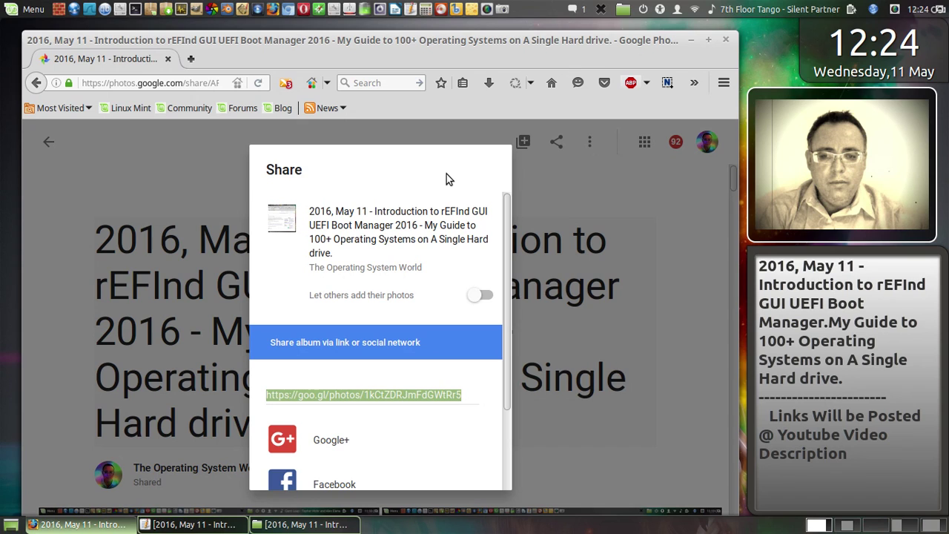
Step: Take a whole-screen screenshot of the album's share dialog and save it as 31.png
click(502, 10)
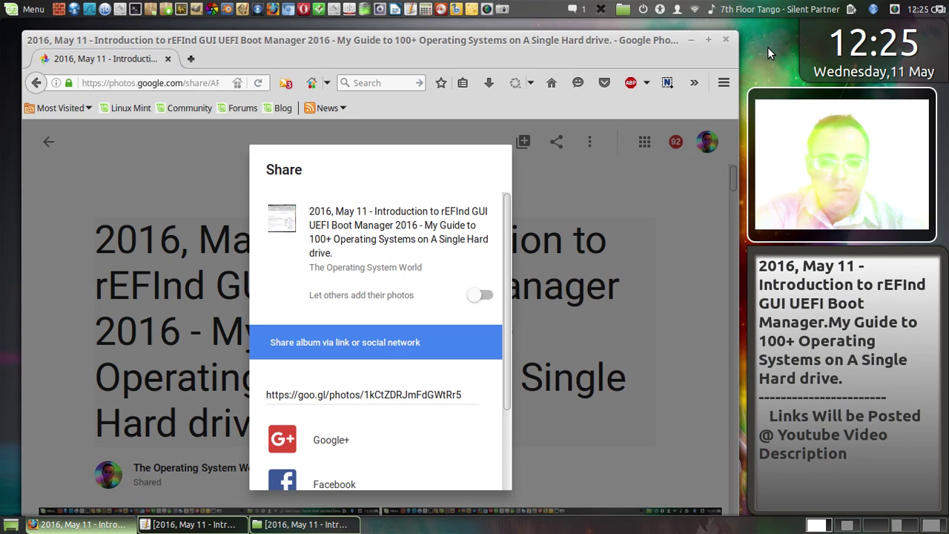
click(503, 9)
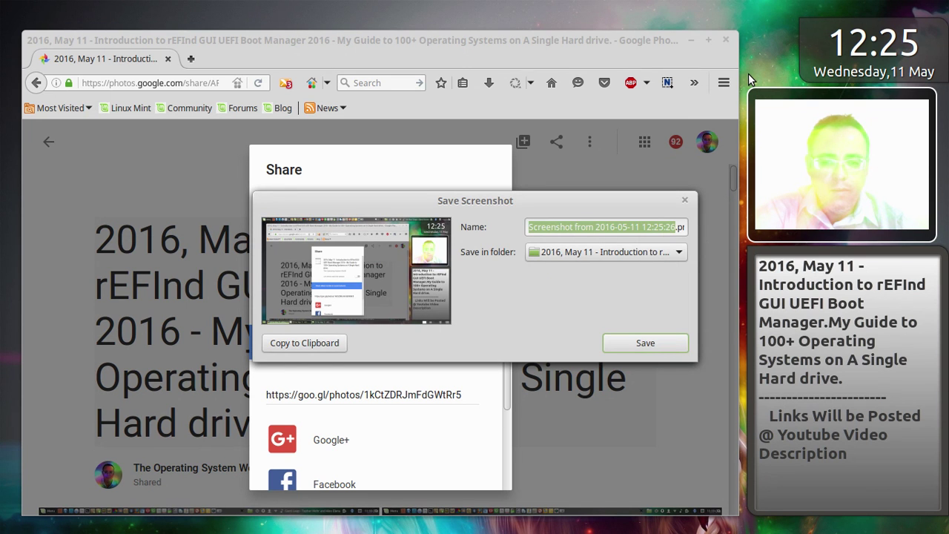
text(31.png)
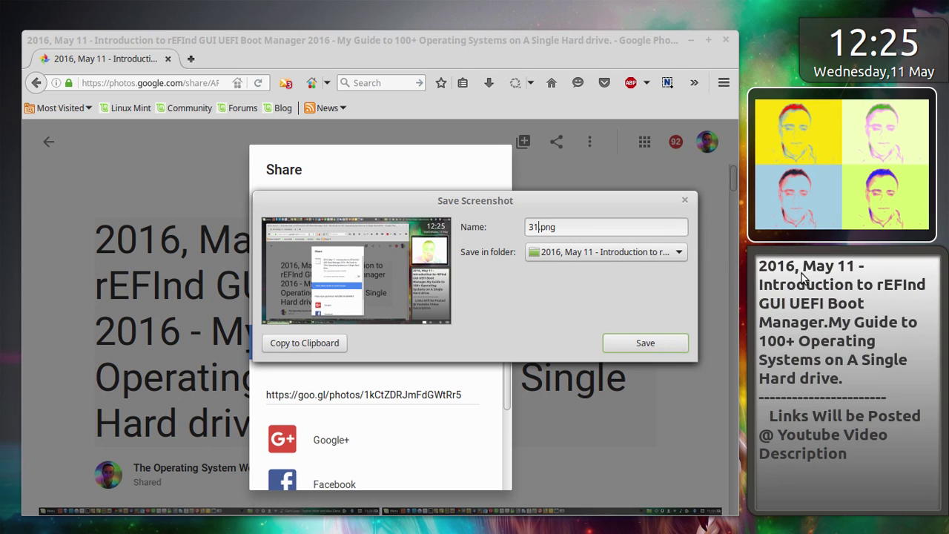
click(672, 344)
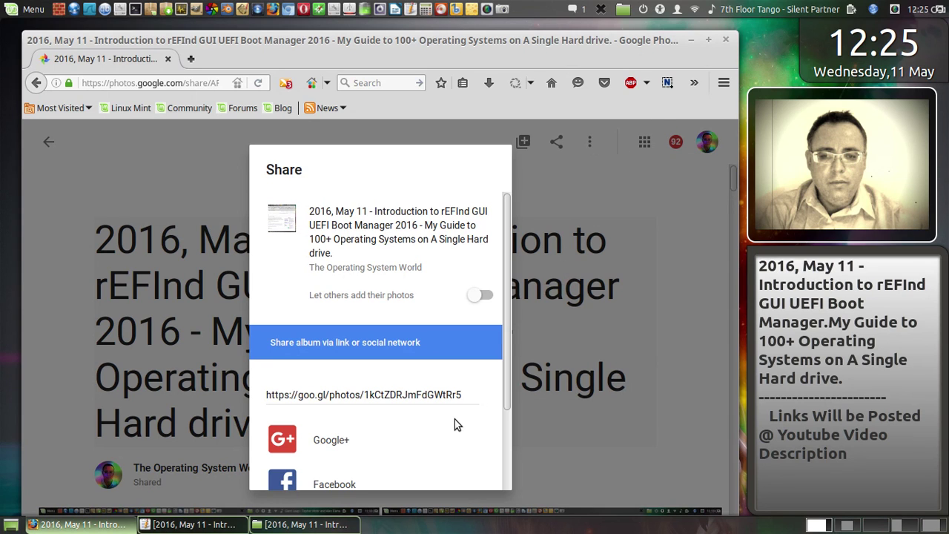
Step: Upload 25.png, 30.png and 31.png from the rEFInd screenshots folder to Google Photos
scroll(503, 390, down, 3)
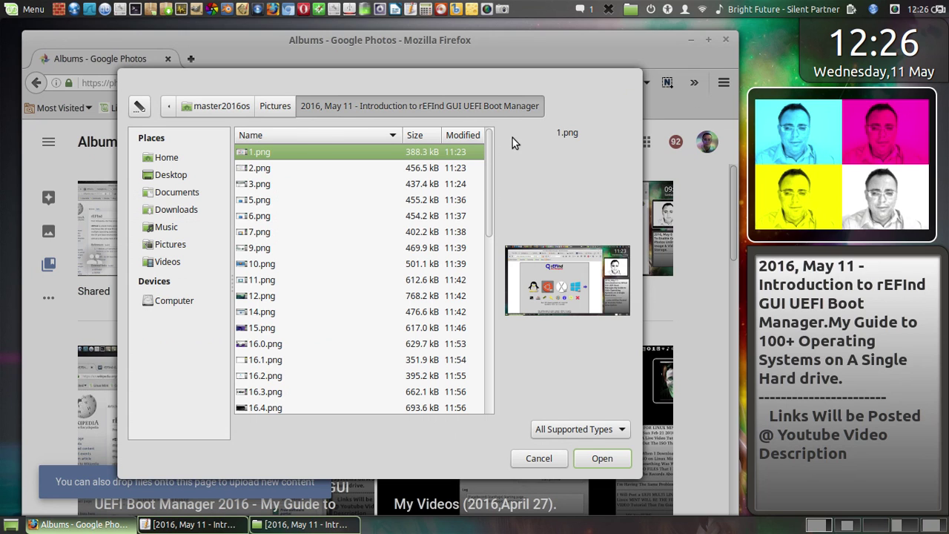
scroll(362, 313, down, 3)
scroll(361, 313, down, 8)
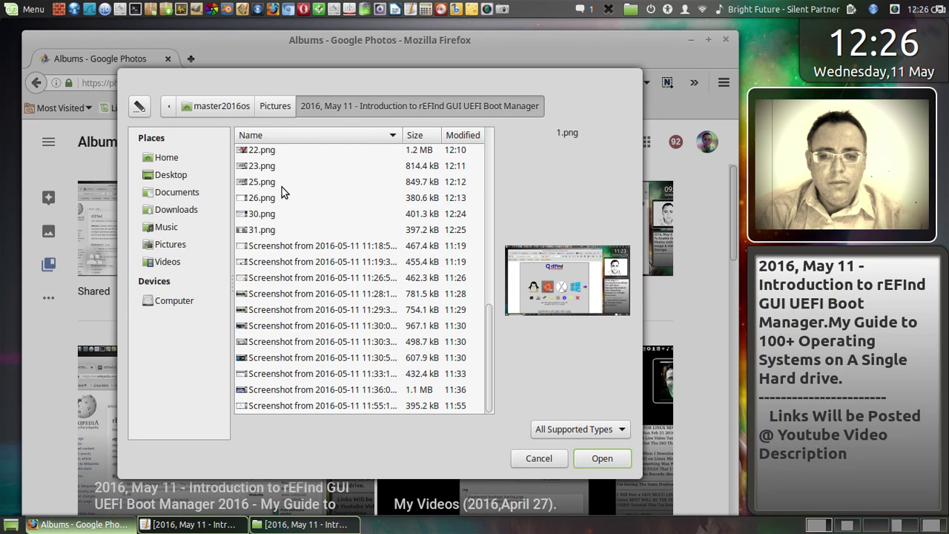
click(281, 185)
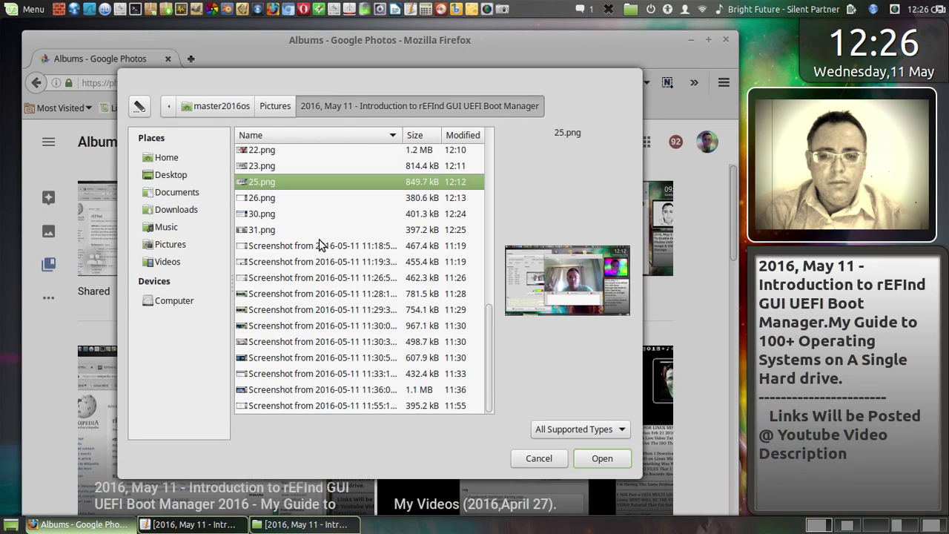
ctrl+click(277, 219)
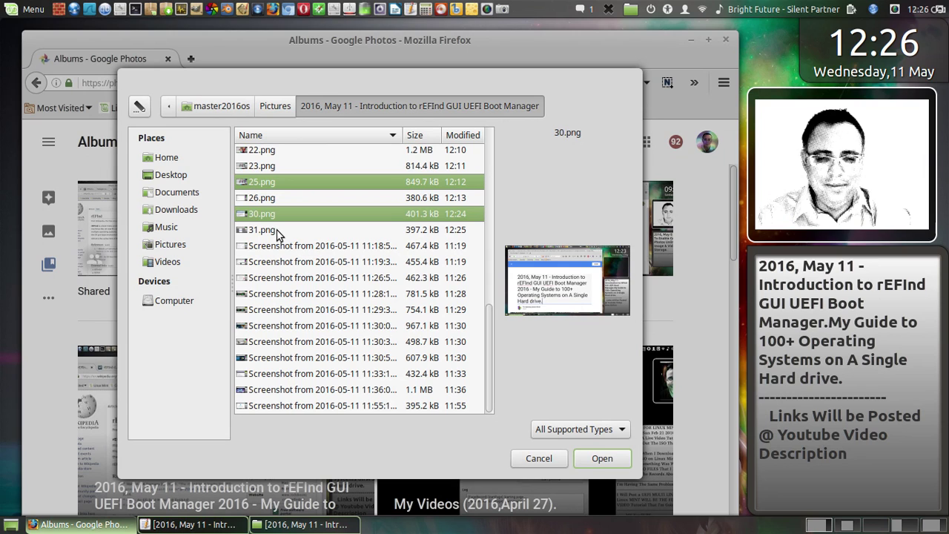
ctrl+click(281, 231)
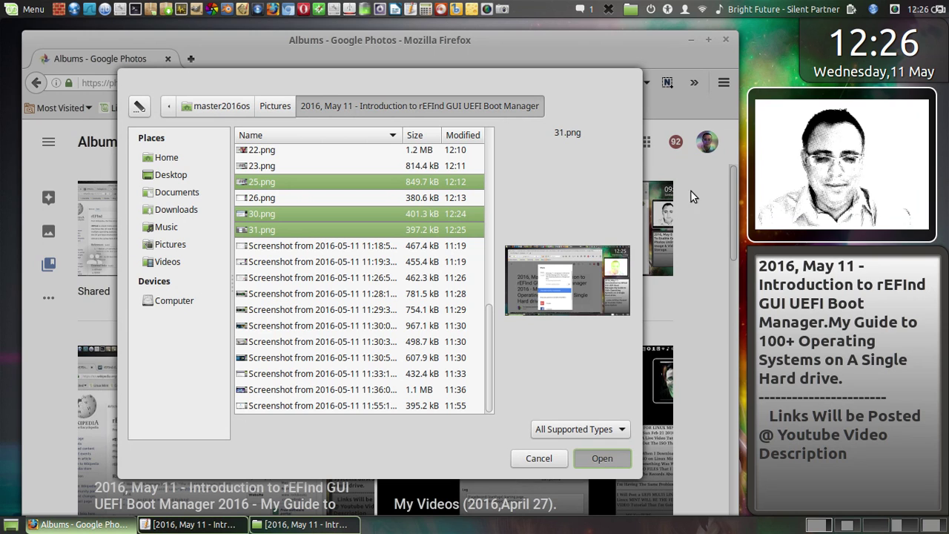
key(Return)
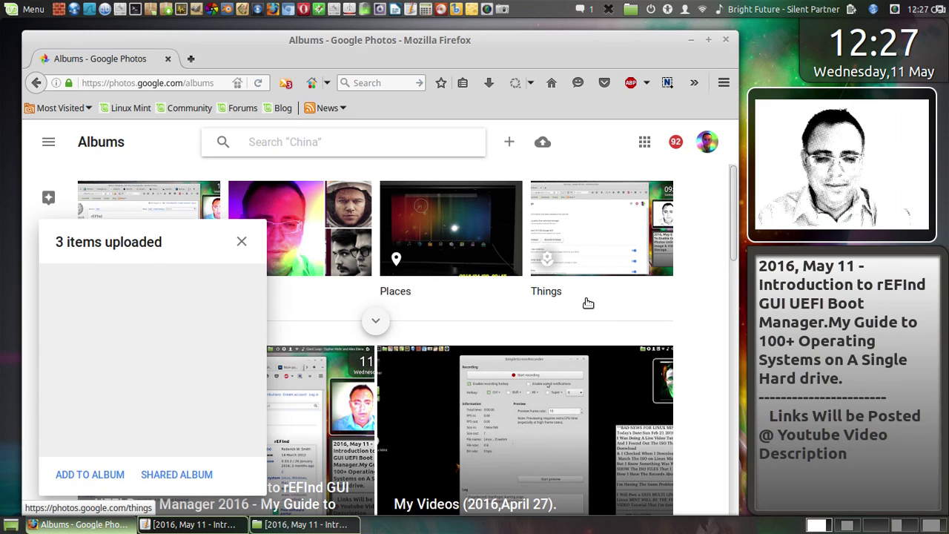
Step: Add the three uploaded items to the existing shared rEFInd album and open that album in a maximized window
click(181, 478)
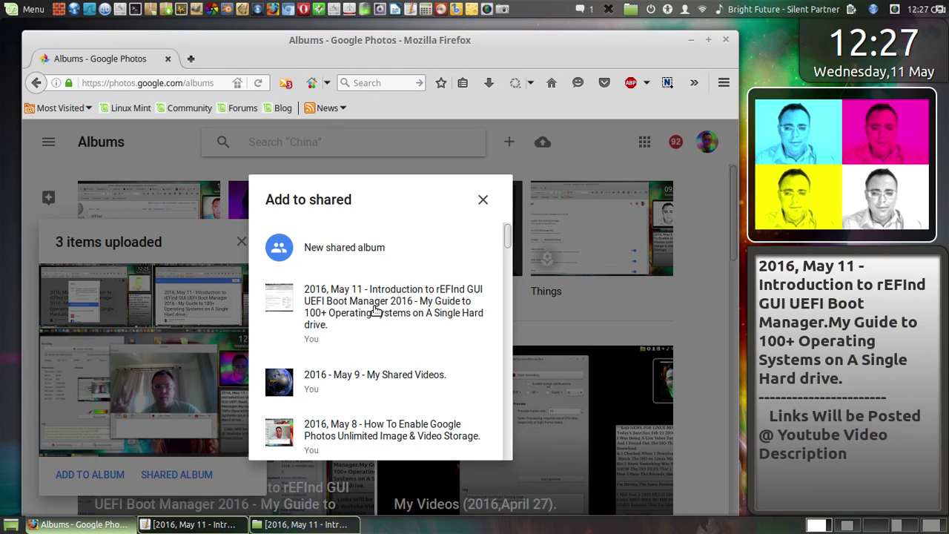
click(451, 314)
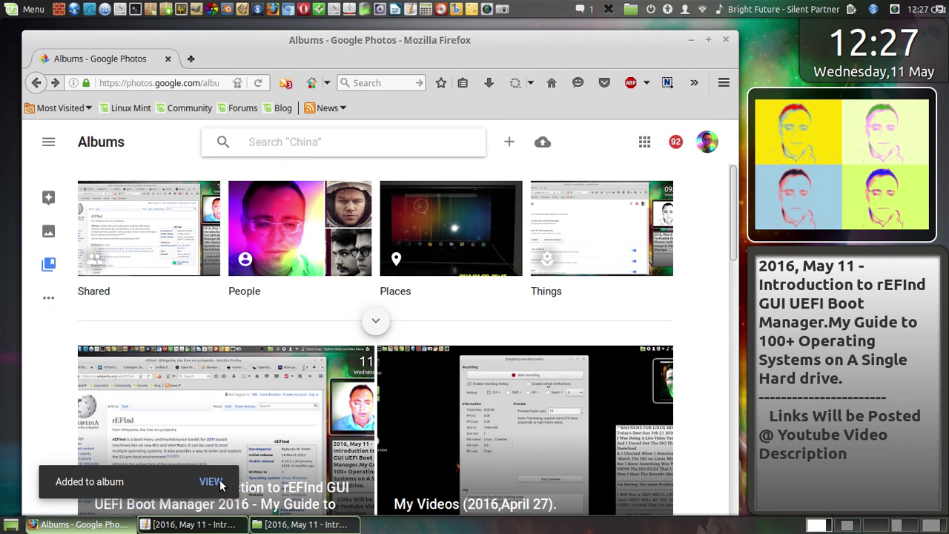
click(708, 41)
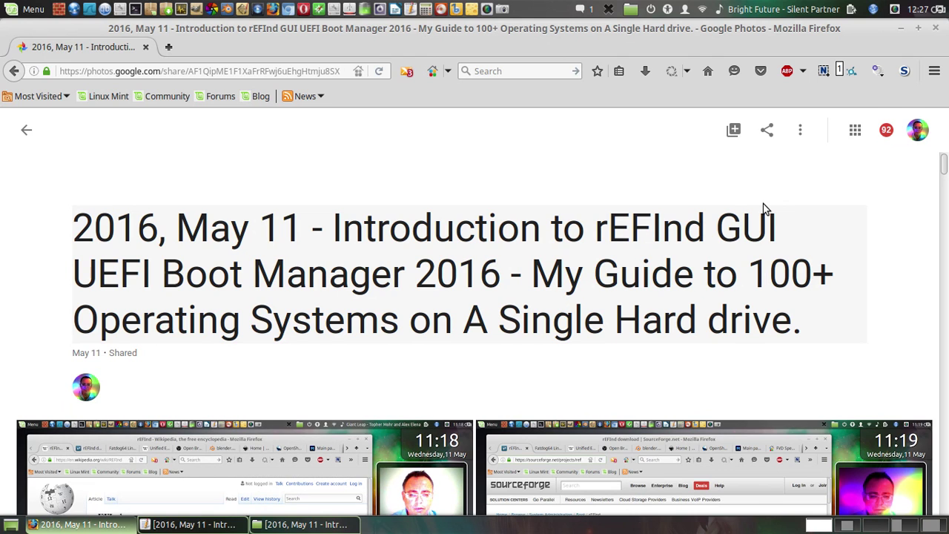
Step: Look through the album's screenshots one by one in full-screen view up to the last one, and restore the browser to its smaller window
key(F11)
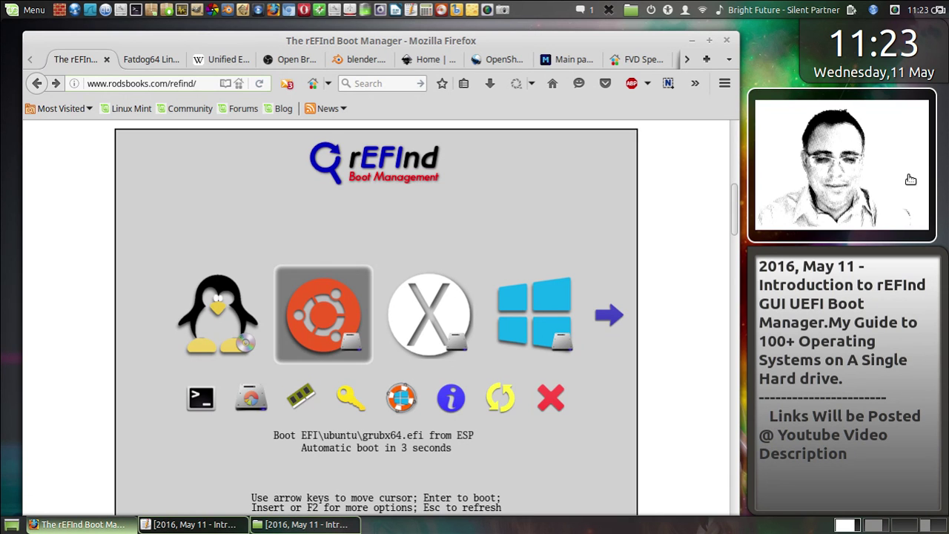
key(Home)
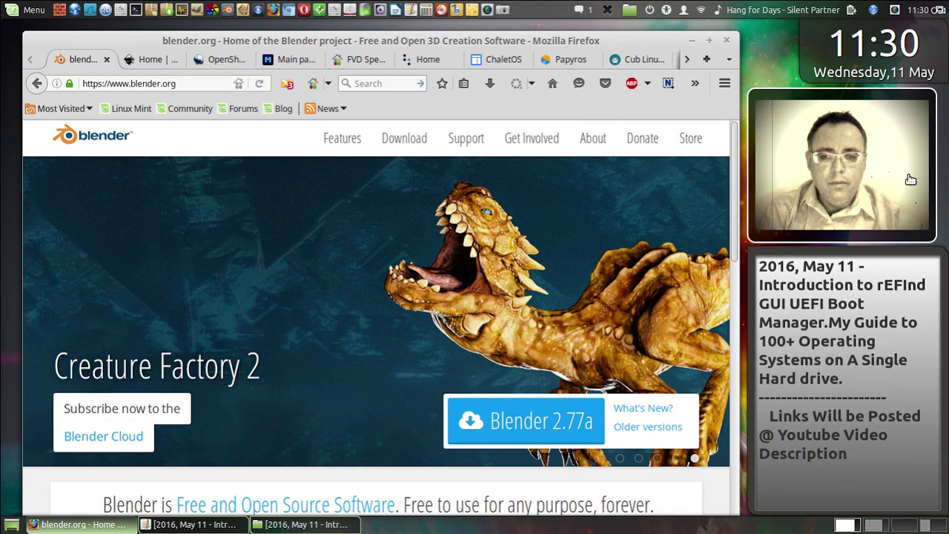
key(ctrl+w)
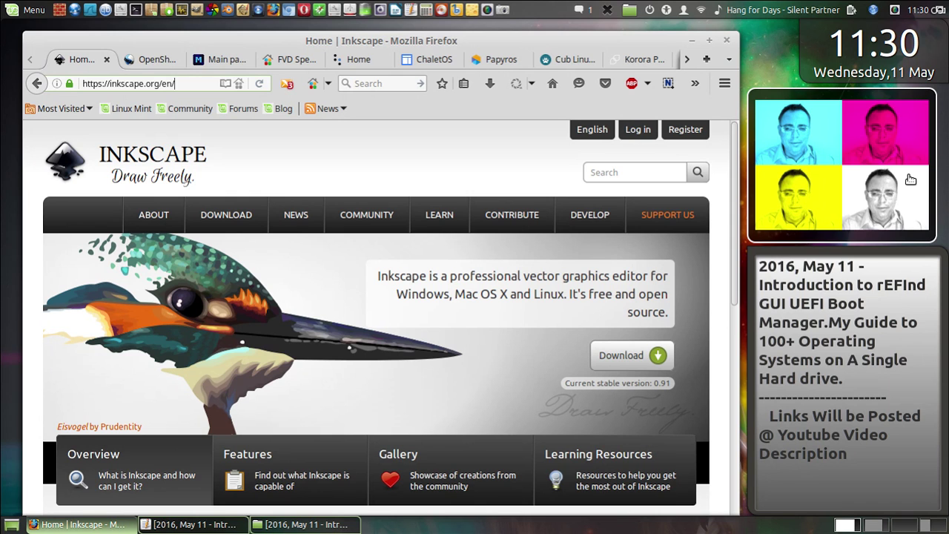
key(ctrl+w)
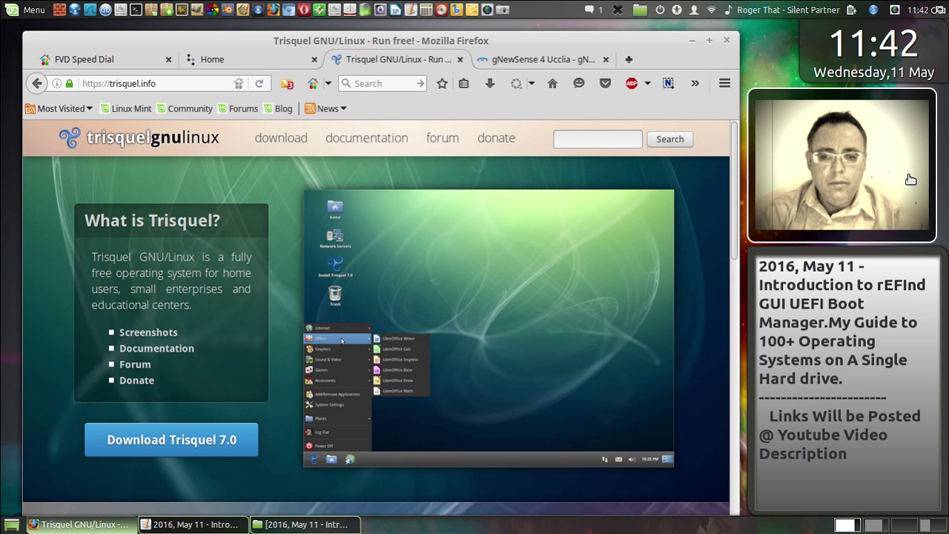
key(ctrl+w)
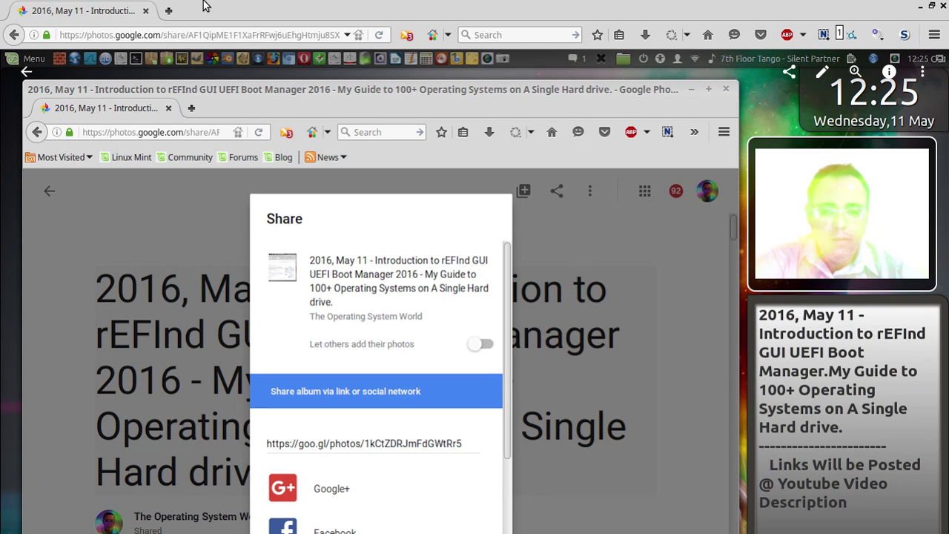
key(Escape)
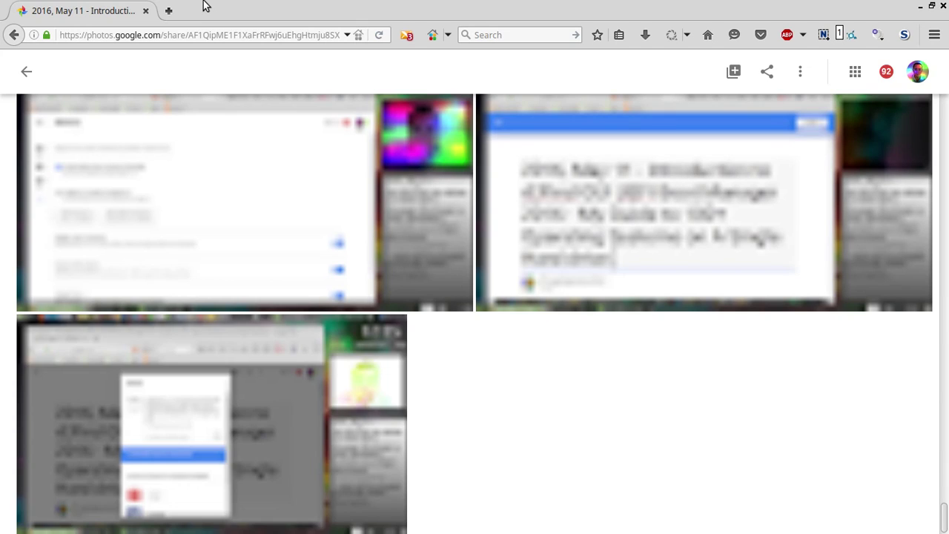
key(F11)
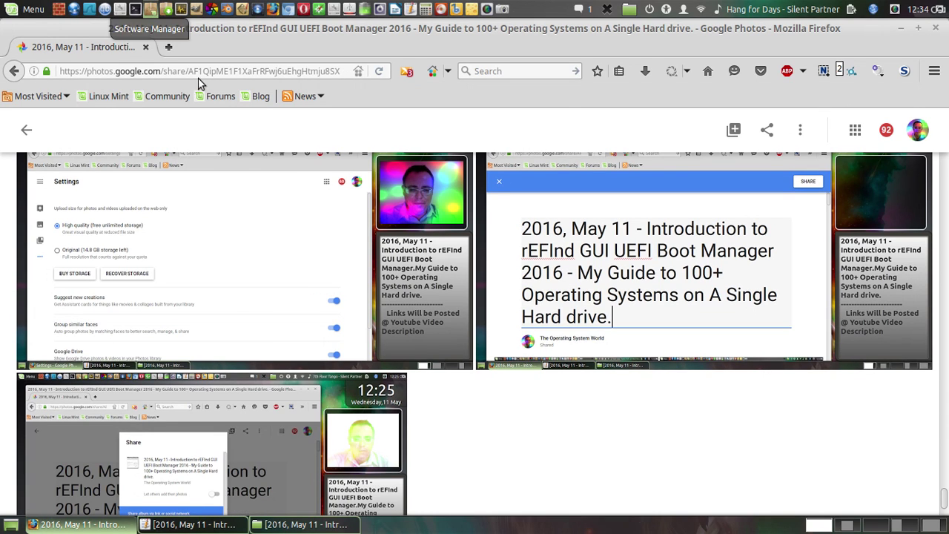
click(918, 30)
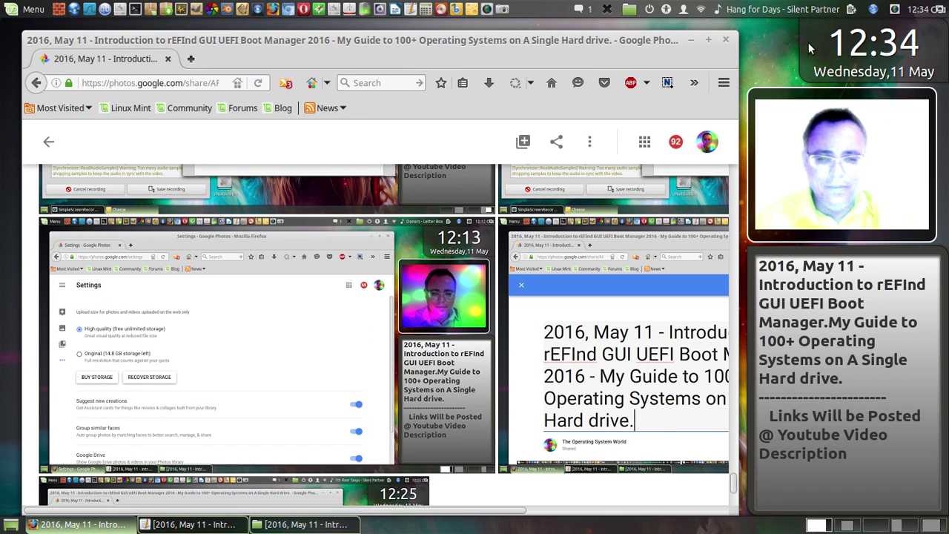
Step: Look back over the album's thumbnails from the end toward the beginning
click(48, 142)
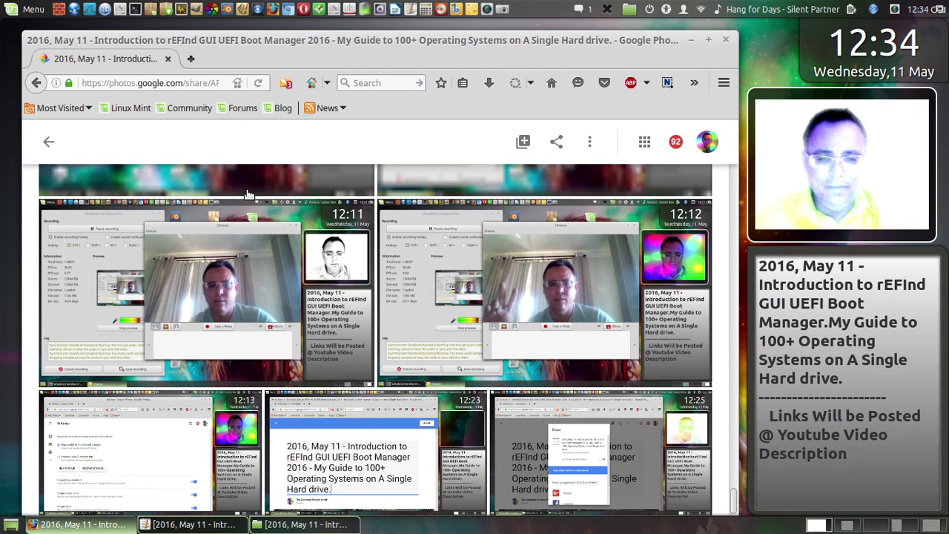
scroll(251, 196, up, 3)
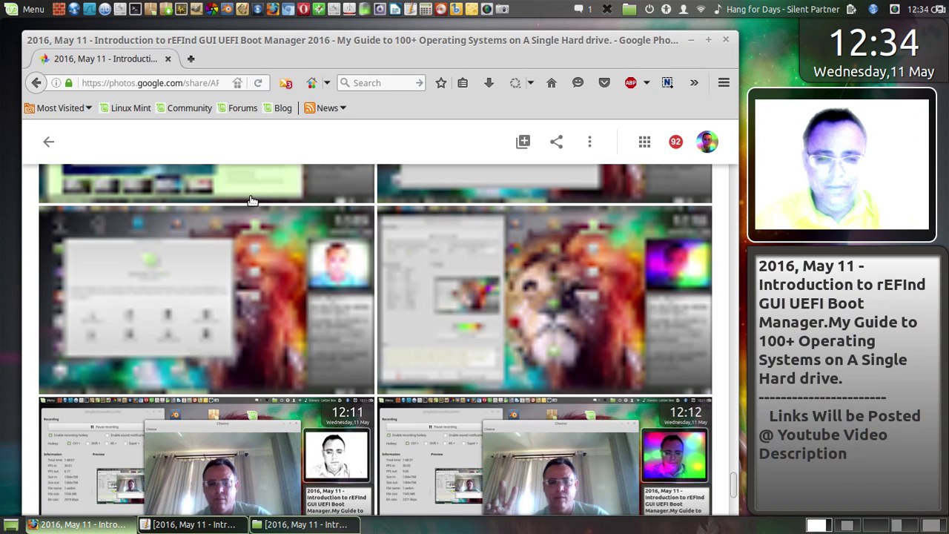
scroll(250, 199, up, 3)
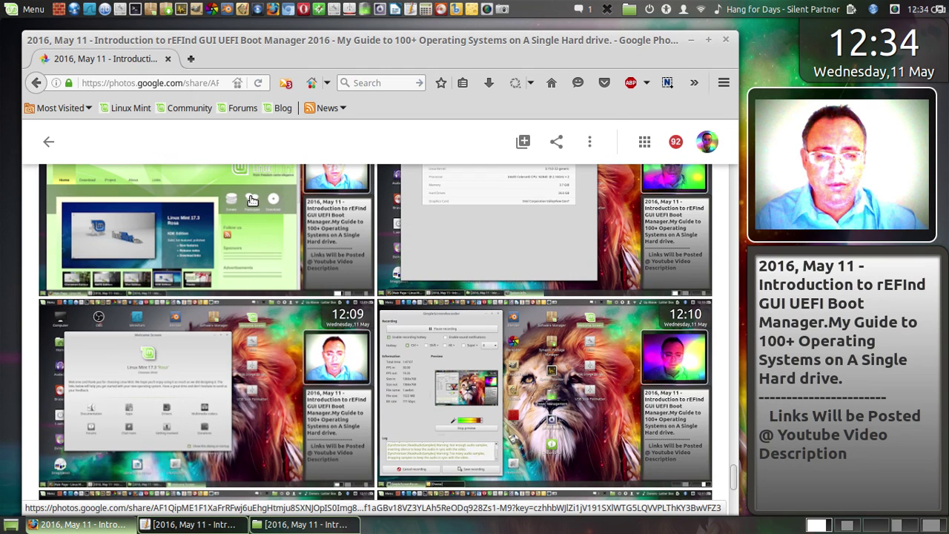
scroll(251, 200, up, 3)
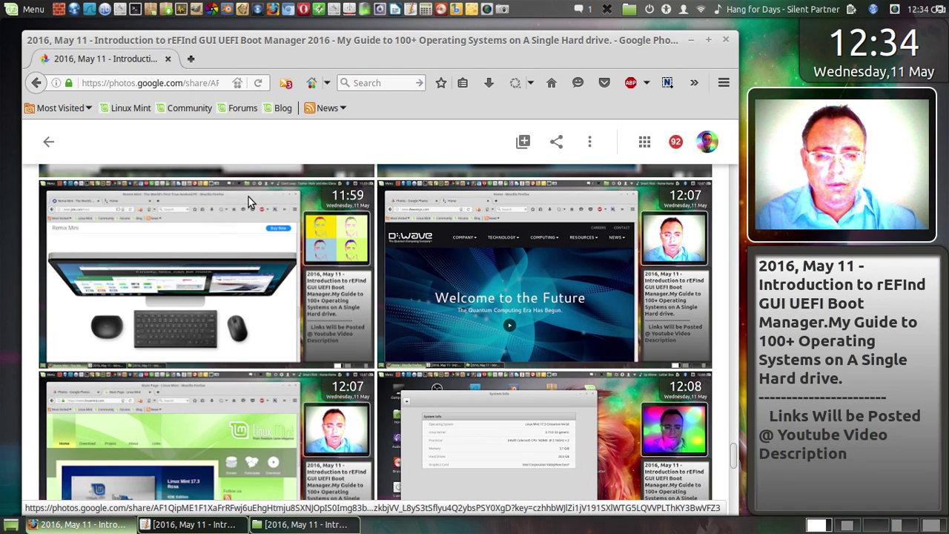
scroll(248, 196, up, 4)
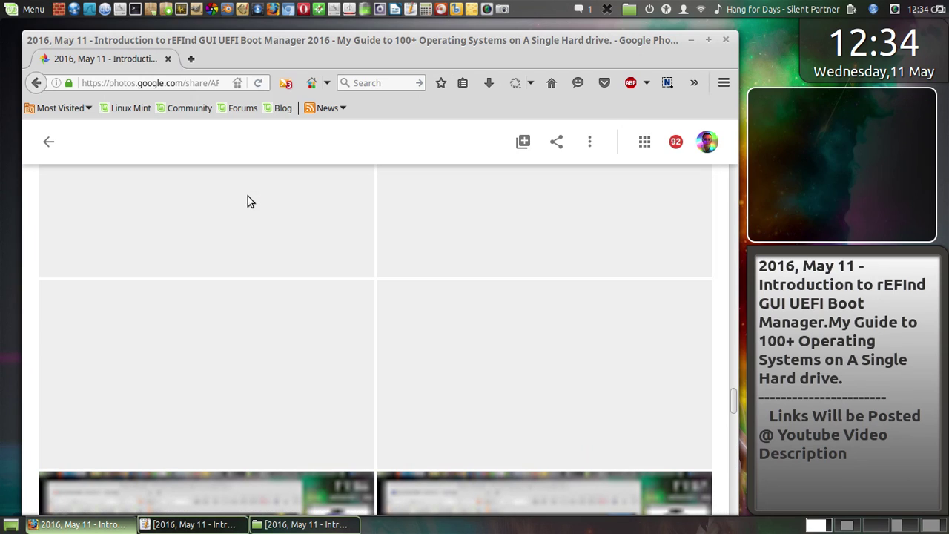